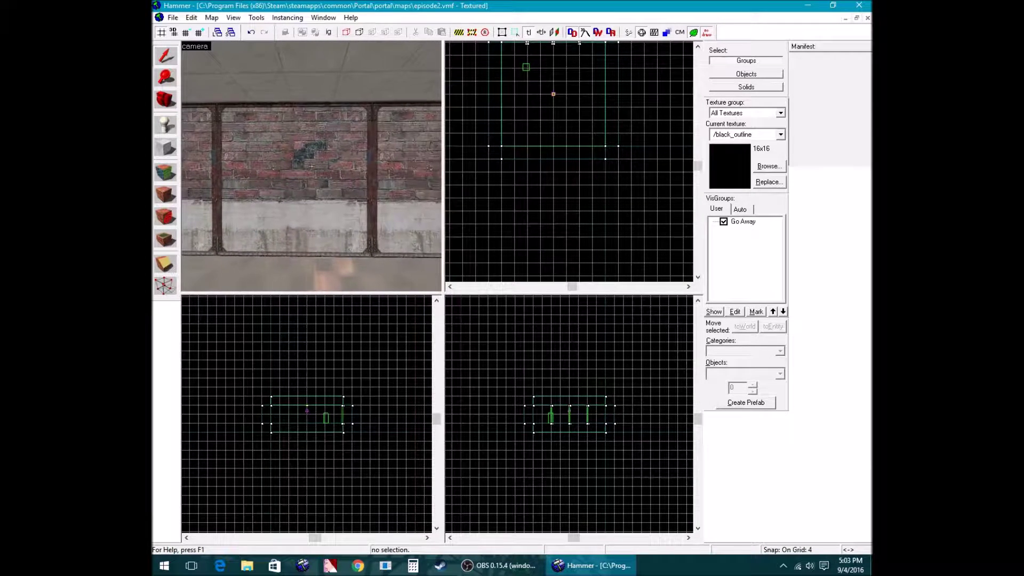
# Draw a clip line across the middle of the 512-unit brick wall in the top view
pyautogui.click(312, 166)
pyautogui.scroll(3, 549, 151)
pyautogui.scroll(8, 544, 144)
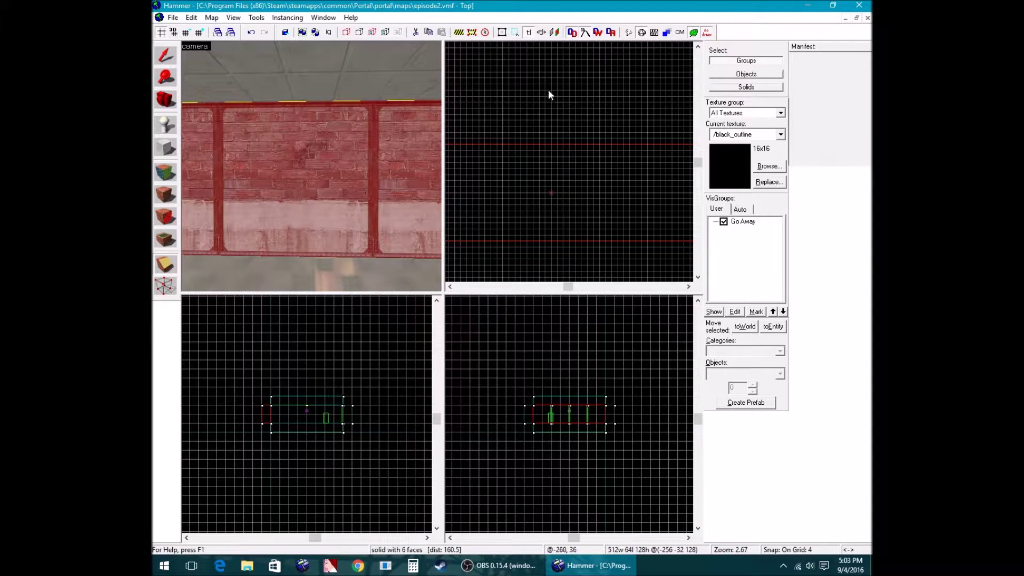
pyautogui.hotkey('shift', 's')
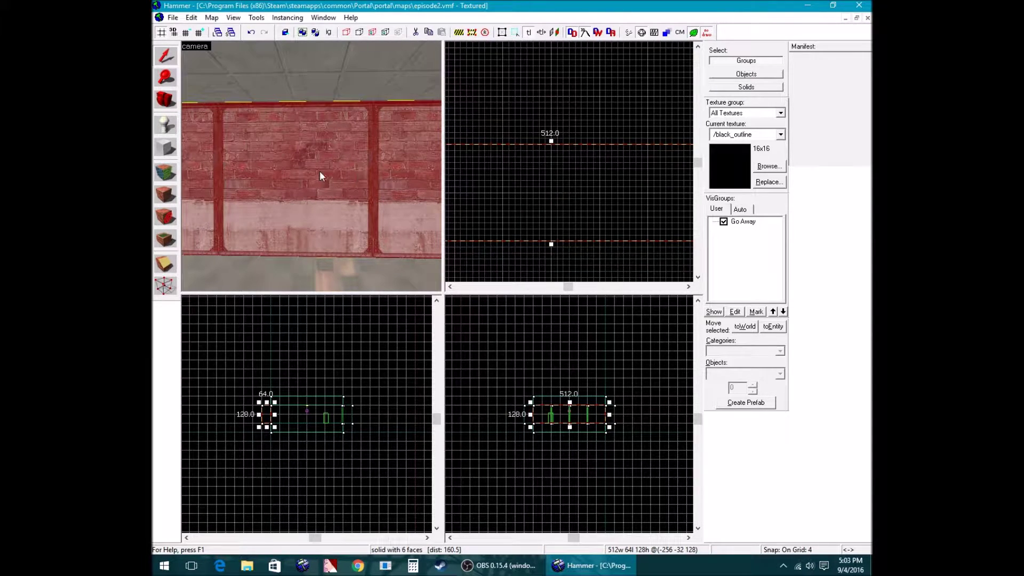
pyautogui.press('Escape')
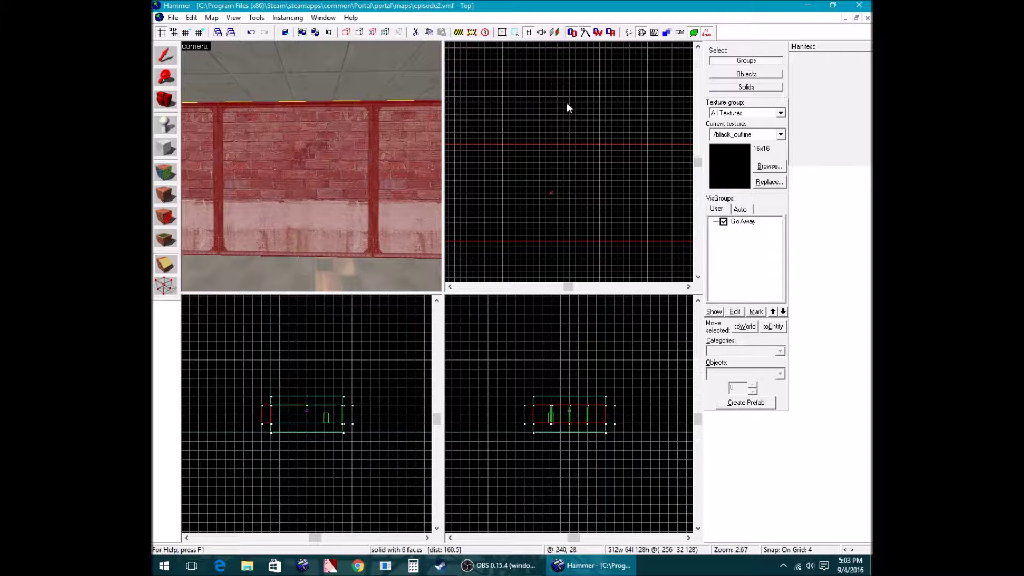
pyautogui.moveTo(551, 90)
pyautogui.mouseDown()
pyautogui.moveTo(543, 184)
pyautogui.moveTo(552, 196)
pyautogui.mouseUp()
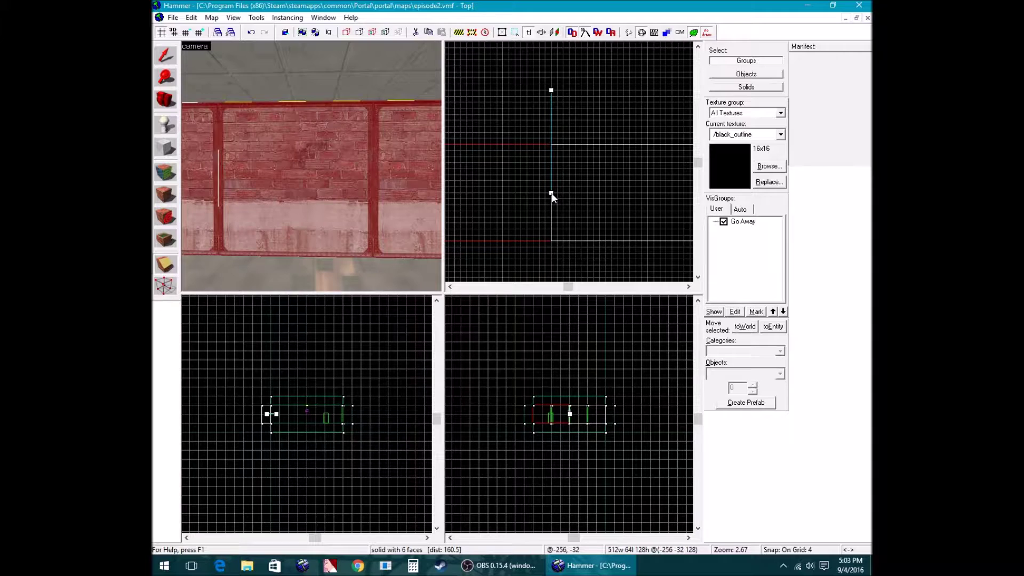
# Set the clip to keep both sides and apply it, splitting the wall into two 256-unit halves
pyautogui.scroll(-8, 588, 213)
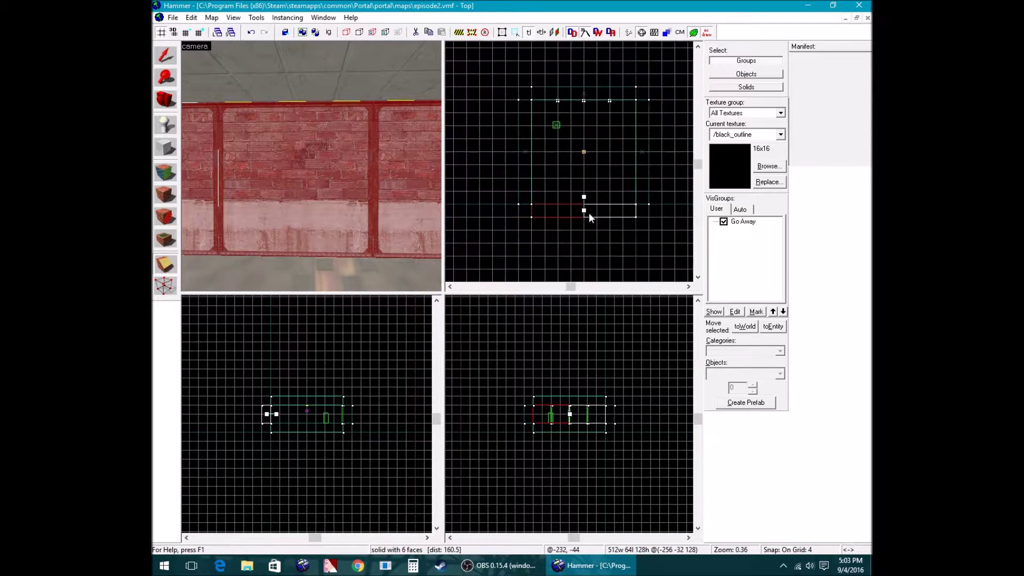
pyautogui.scroll(4, 581, 214)
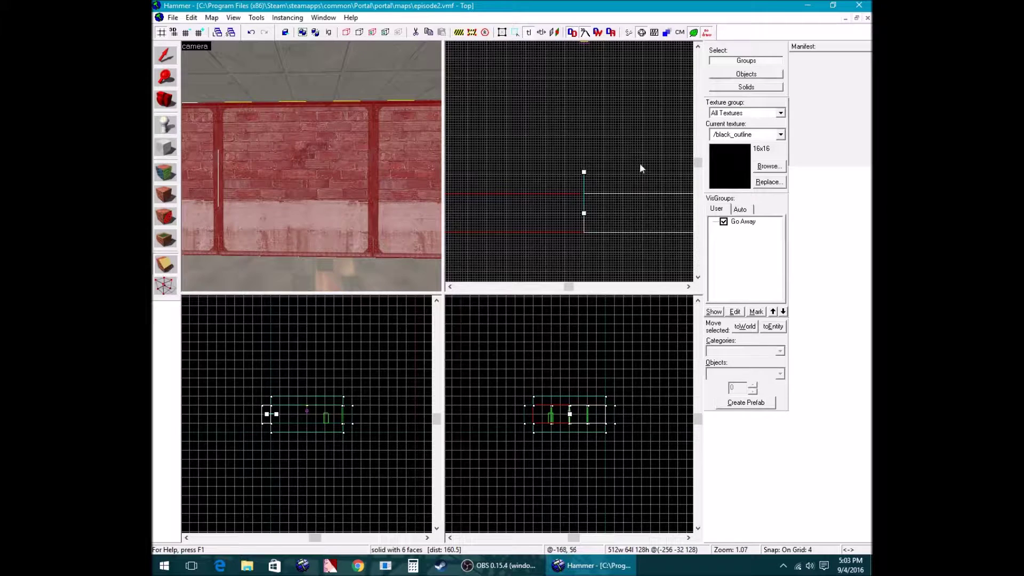
pyautogui.press('z')
pyautogui.press('w')
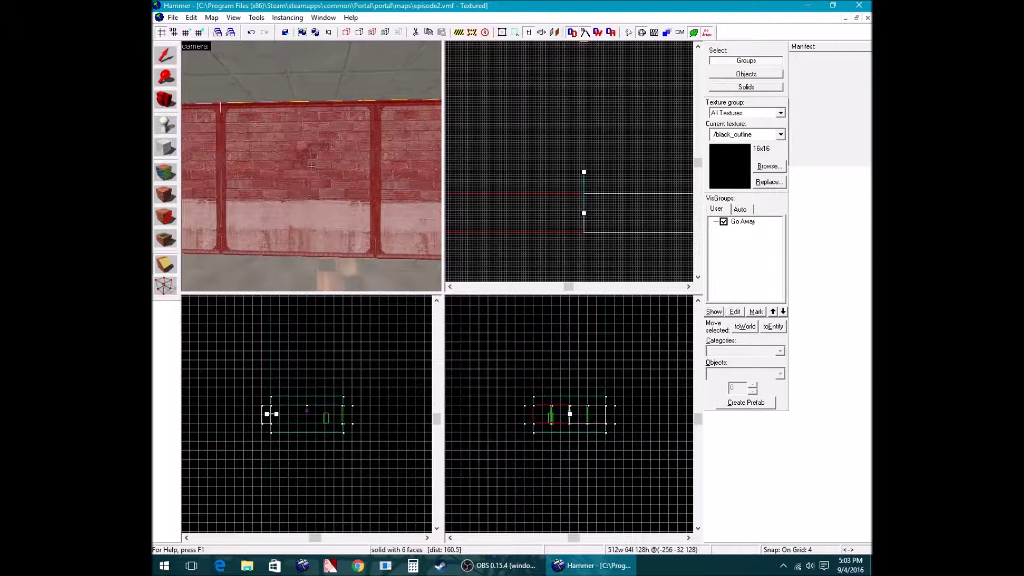
pyautogui.press('z')
pyautogui.scroll(-6, 620, 214)
pyautogui.scroll(1, 620, 215)
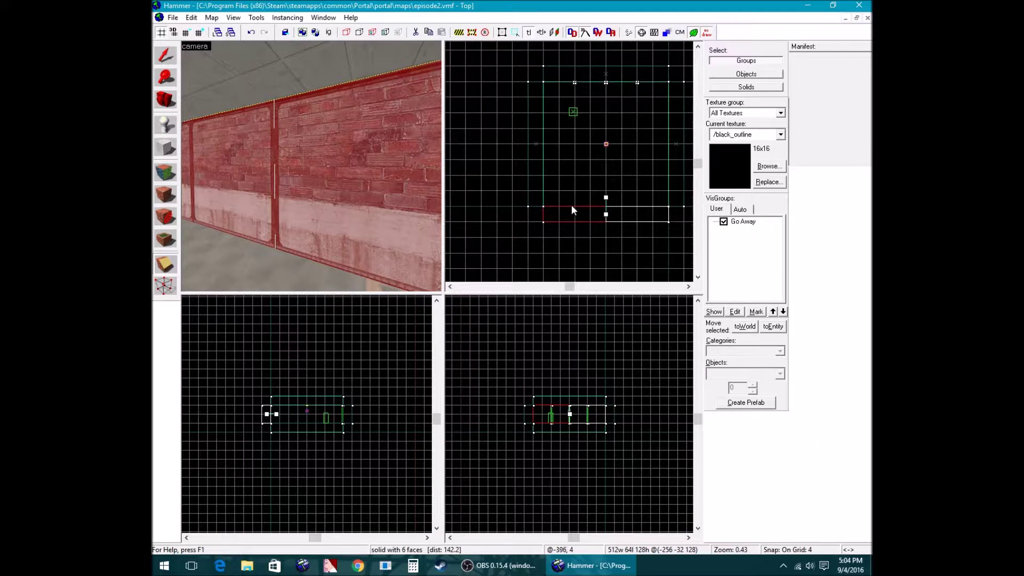
pyautogui.scroll(5, 571, 206)
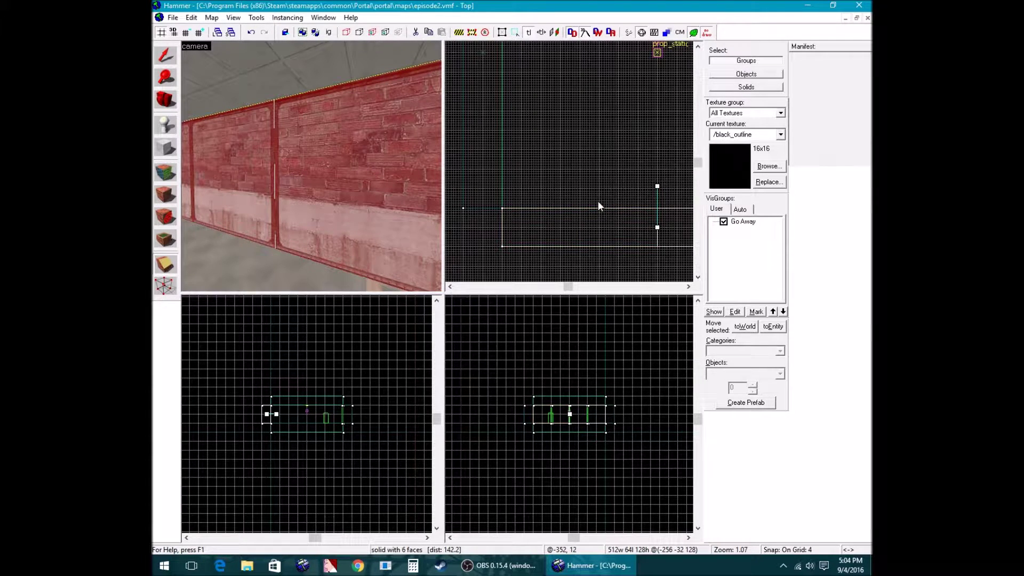
pyautogui.scroll(-3, 616, 209)
pyautogui.scroll(-3, 618, 208)
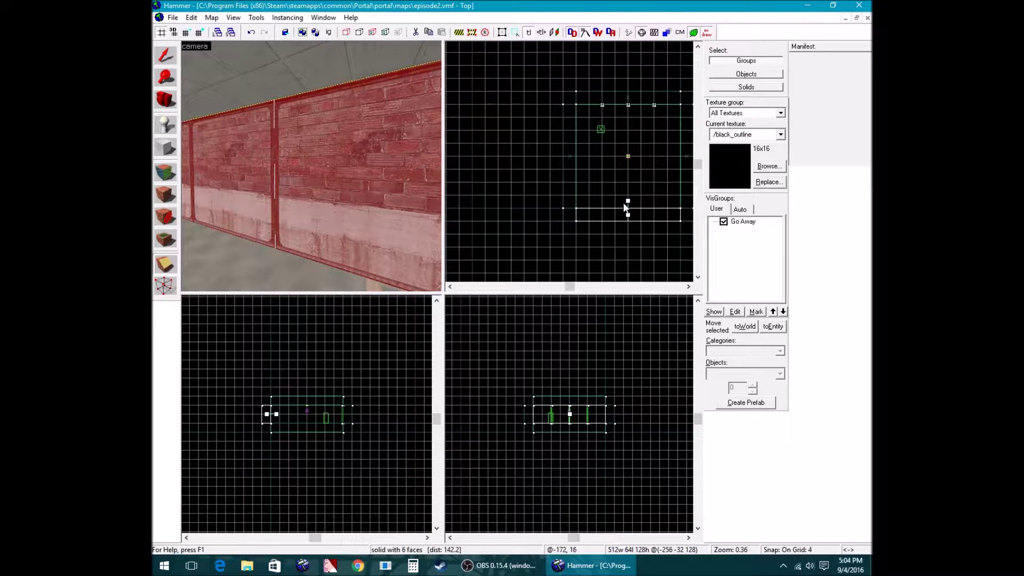
pyautogui.scroll(2, 624, 215)
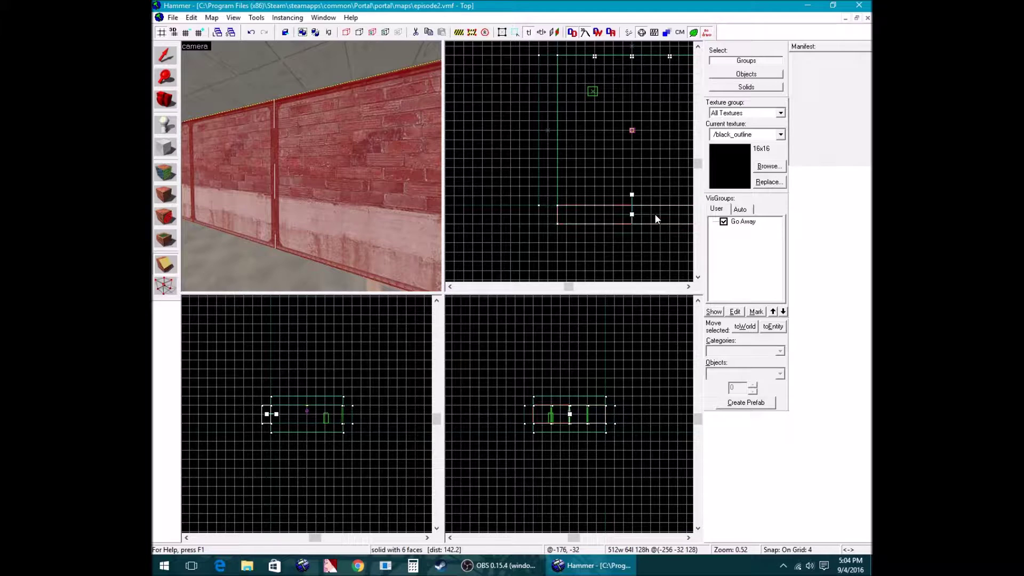
pyautogui.press('Return')
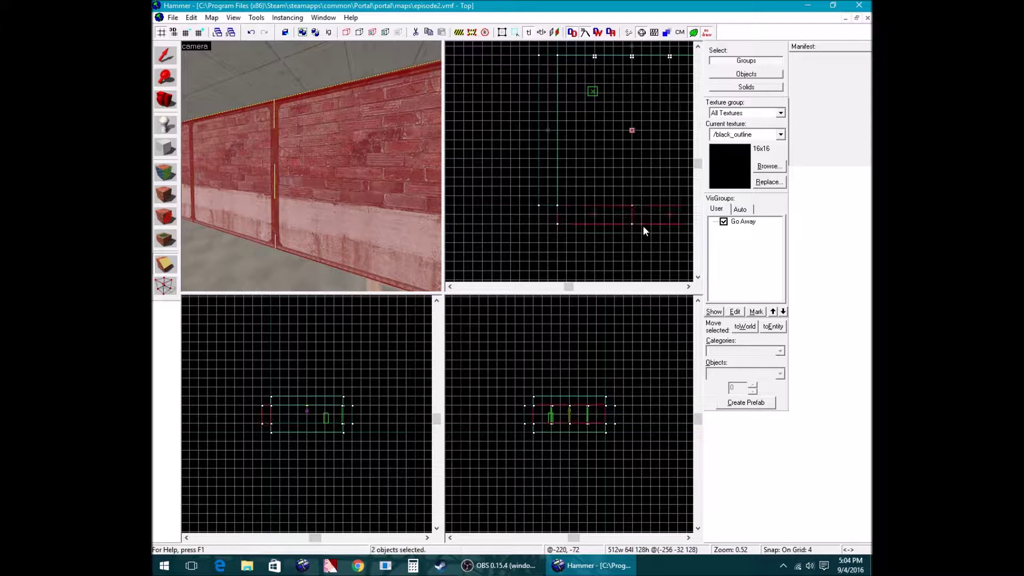
# Select the two wall halves in turn to check that they are separate solids
pyautogui.scroll(3, 607, 199)
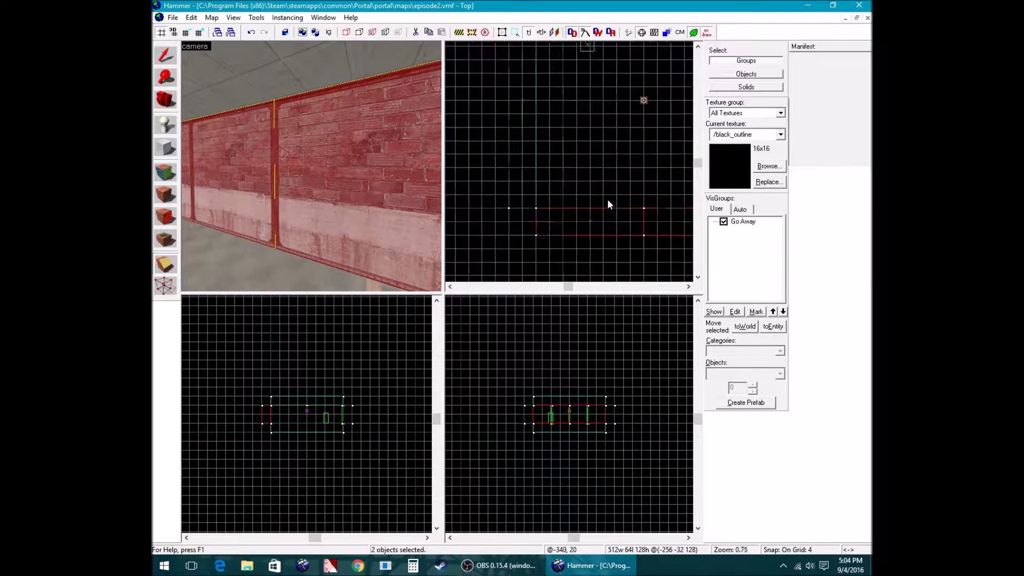
pyautogui.hotkey('shift', 's')
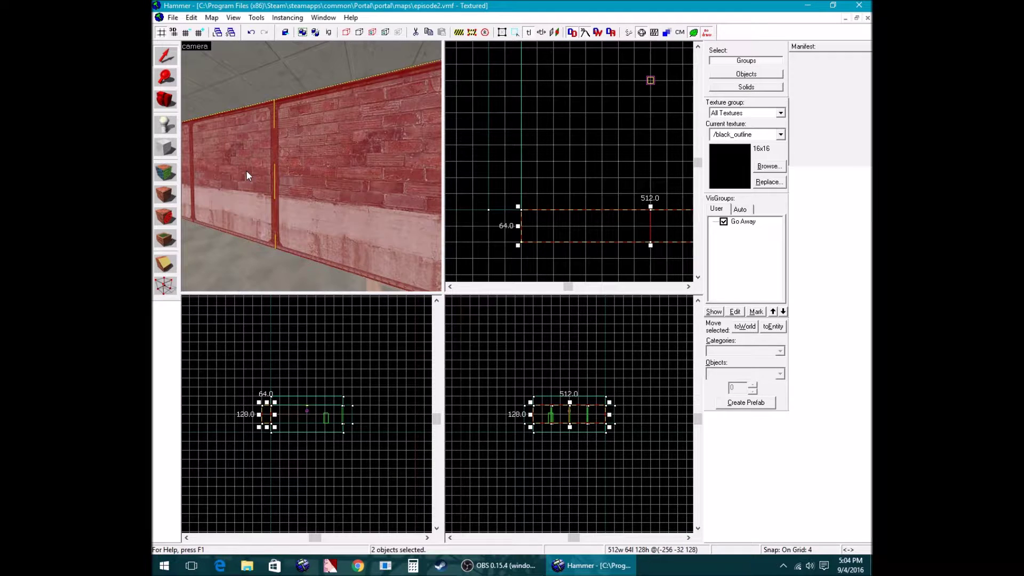
pyautogui.click(321, 171)
pyautogui.click(254, 171)
pyautogui.click(316, 168)
pyautogui.click(283, 172)
pyautogui.click(293, 170)
pyautogui.click(241, 160)
pyautogui.click(293, 156)
pyautogui.click(266, 162)
pyautogui.scroll(-3, 621, 212)
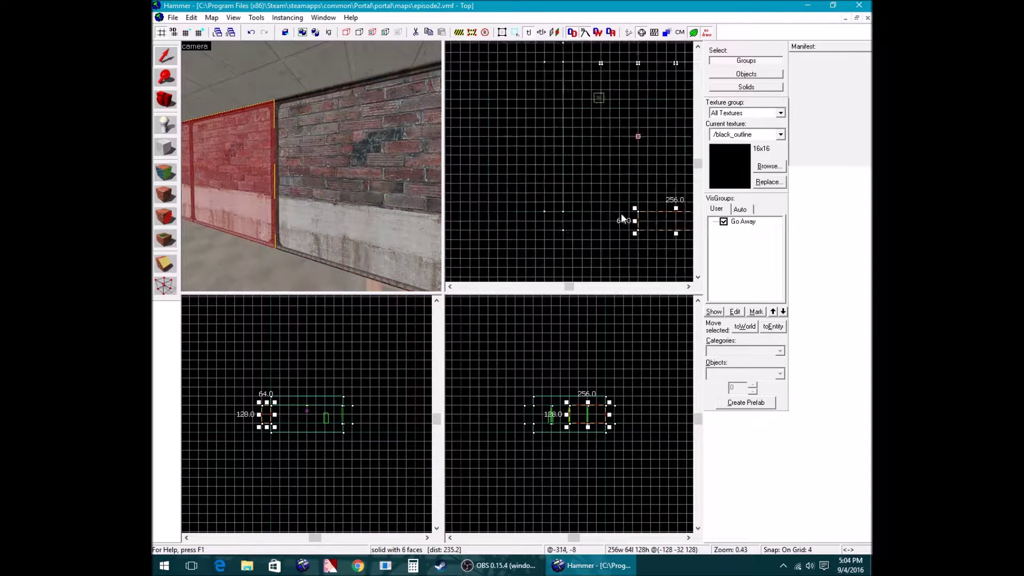
# Clip the 256-unit wall section next to the room corner at its middle, keeping only the corner half to leave a 128-unit opening
pyautogui.click(380, 197)
pyautogui.scroll(10, 620, 211)
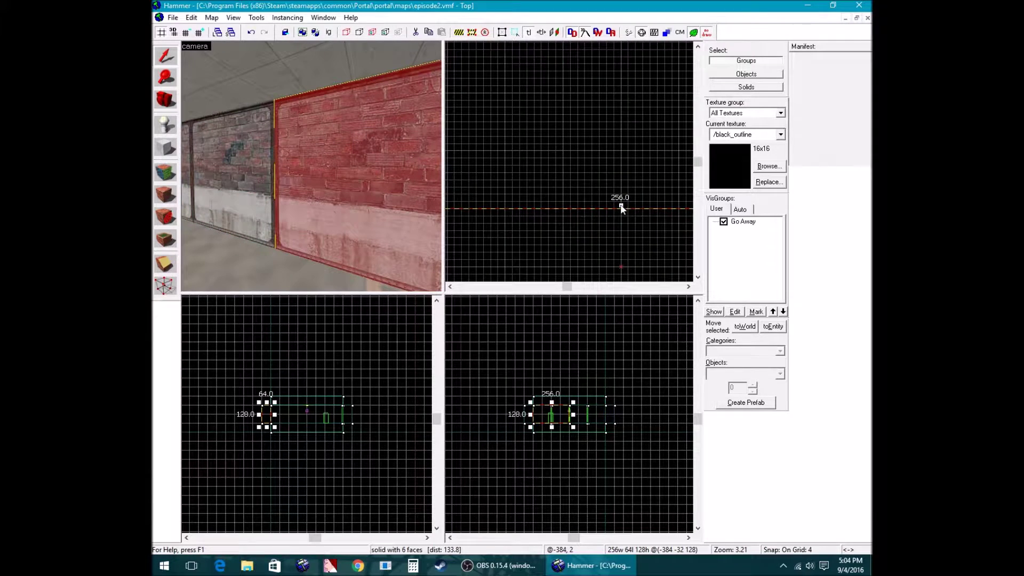
pyautogui.hotkey('shift', 'x')
pyautogui.moveTo(623, 150); pyautogui.dragTo(623, 248)
pyautogui.scroll(-10, 625, 248)
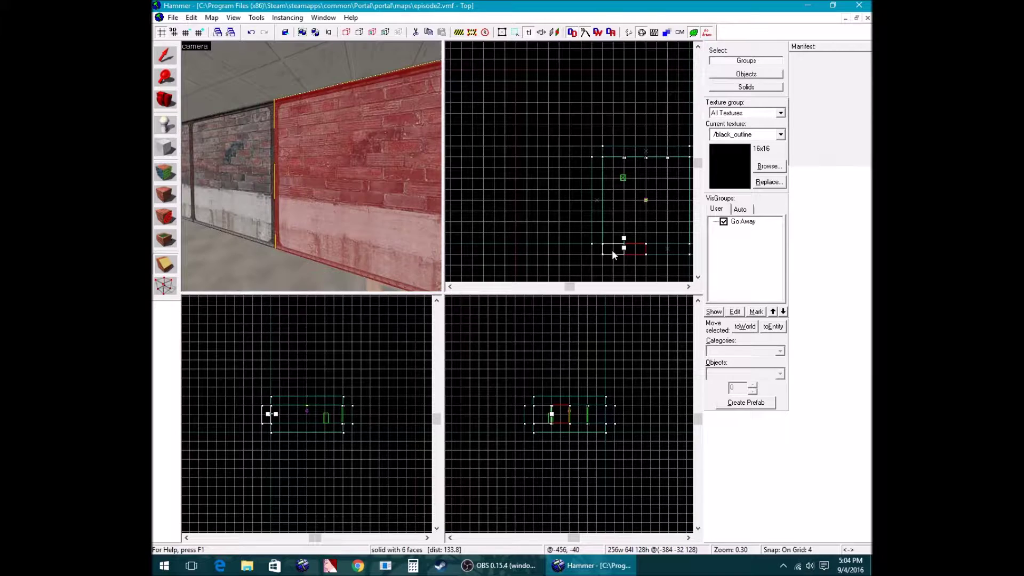
pyautogui.press('Return')
pyautogui.press('z')
pyautogui.press('w')
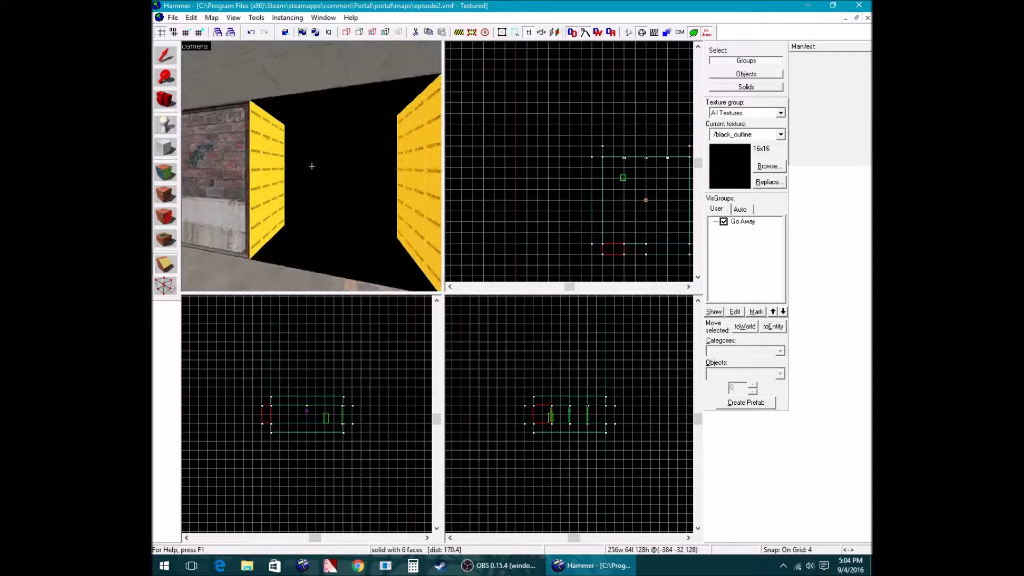
pyautogui.press('s')
pyautogui.press('z')
# Sample the brick/brickwall034e texture from the brick wall beside the opening
pyautogui.hotkey('shift', 'a')
pyautogui.click(260, 168)
pyautogui.press('z')
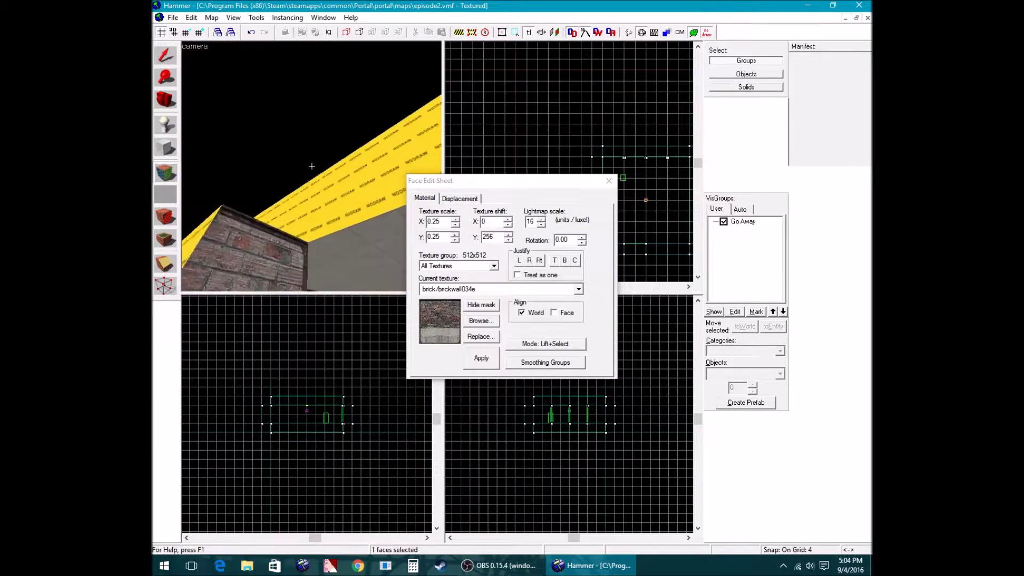
pyautogui.press('s')
pyautogui.press('z')
pyautogui.click(611, 178)
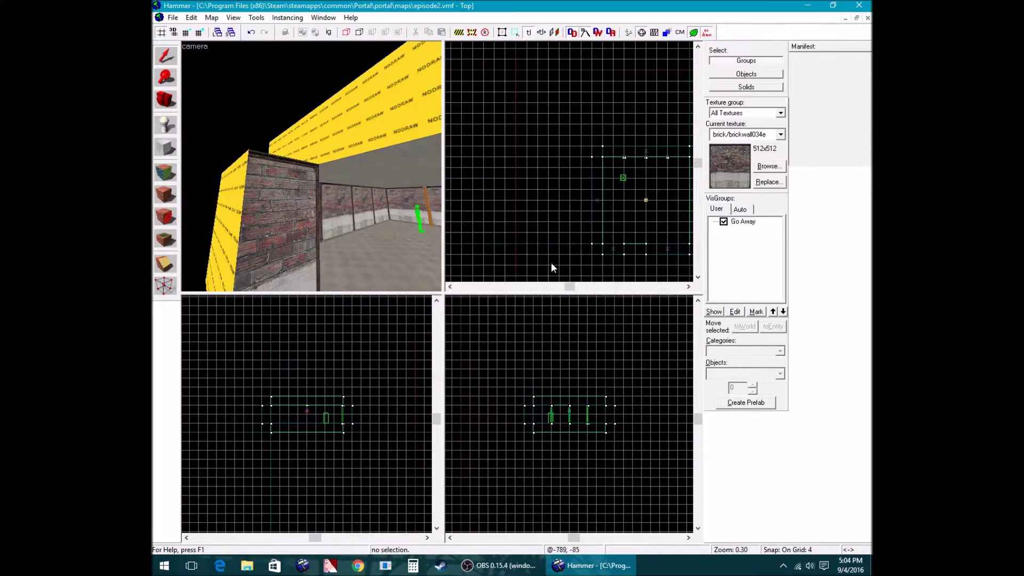
# Make tools/toolsnodraw the current texture by sampling it from the outer nodraw face above the opening
pyautogui.scroll(3, 597, 400)
pyautogui.scroll(6, 667, 444)
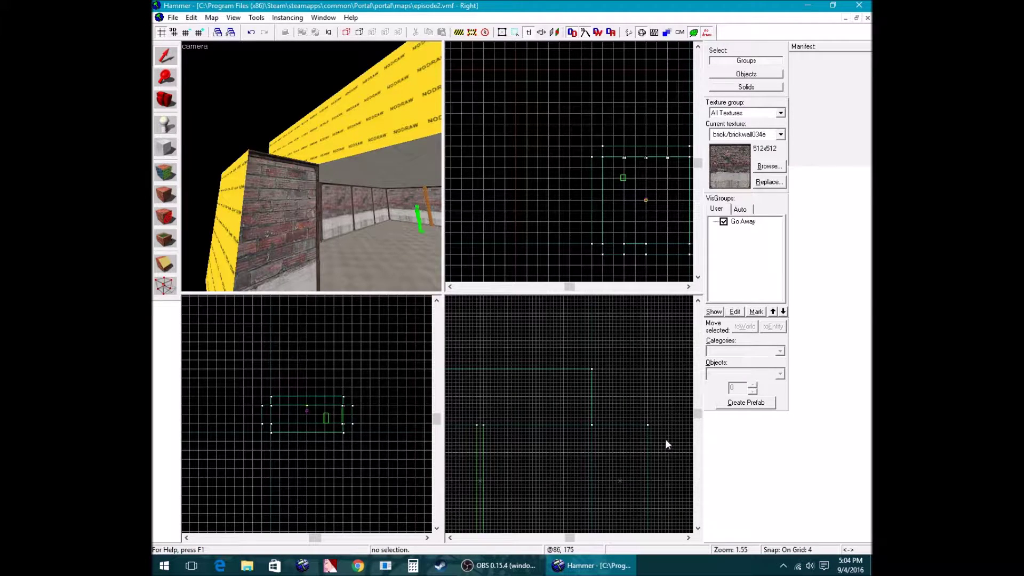
pyautogui.hotkey('shift', 'b')
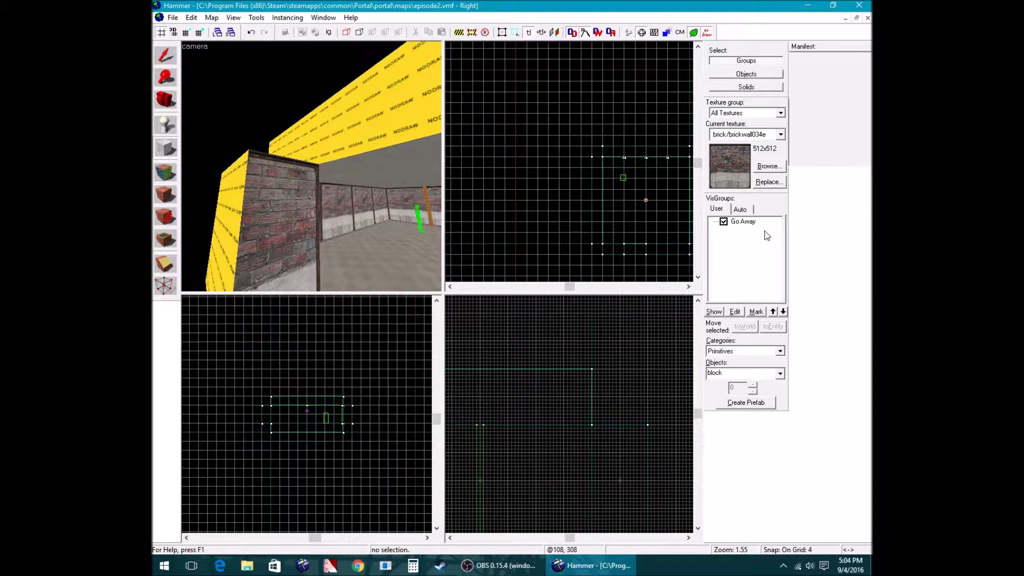
pyautogui.click(780, 135)
pyautogui.click(342, 117)
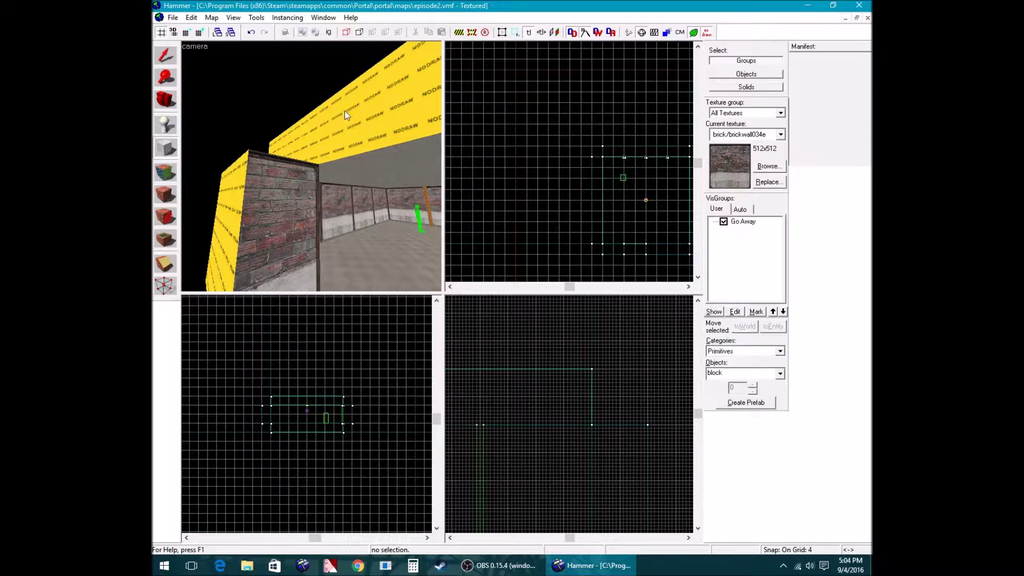
pyautogui.click(161, 171)
pyautogui.click(366, 114)
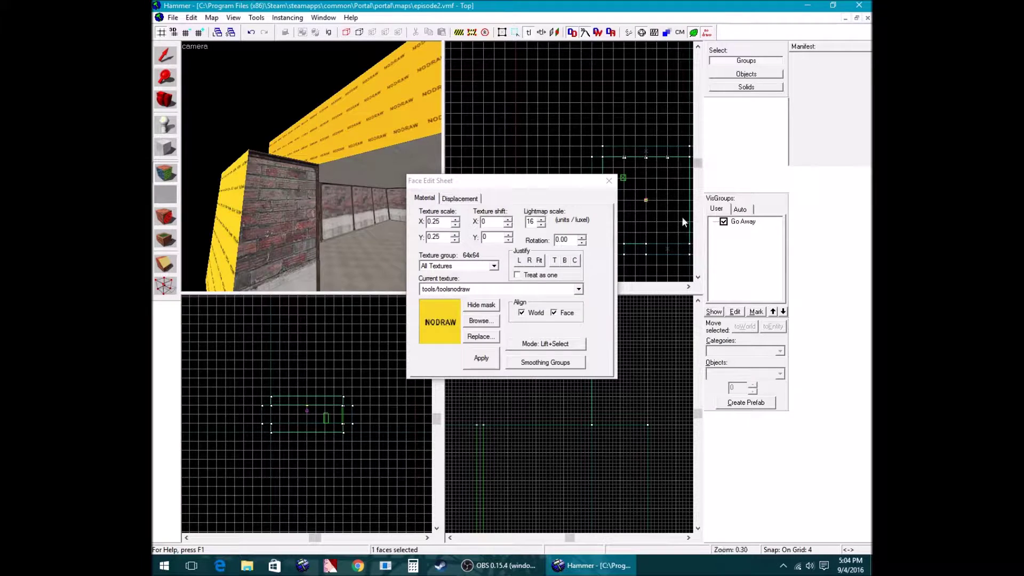
pyautogui.click(608, 180)
# Create a nodraw block 128 units wide, 64 long and 8 high, just outside the room at wall-top height
pyautogui.hotkey('shift', 'b')
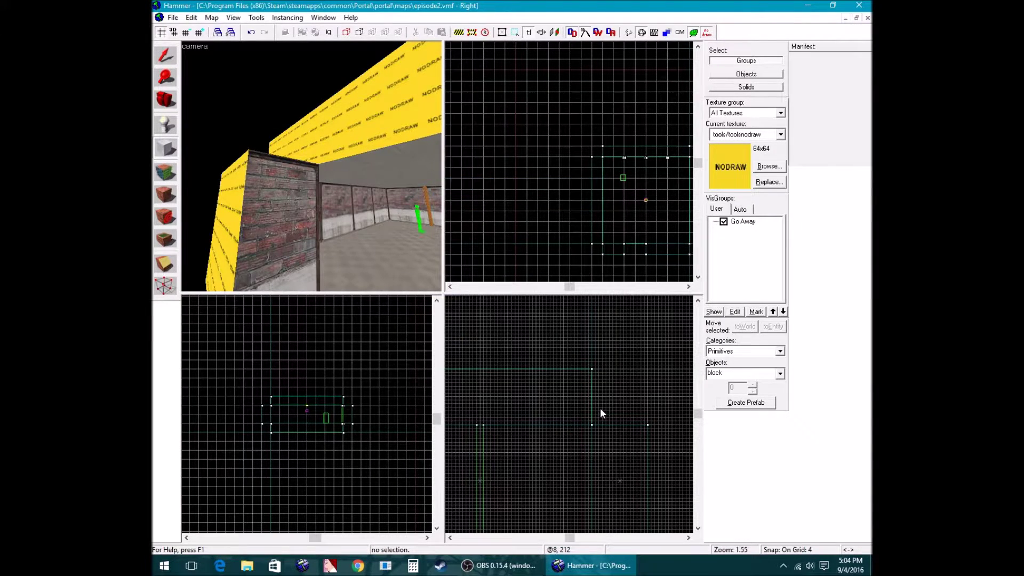
pyautogui.scroll(3, 600, 407)
pyautogui.moveTo(586, 421); pyautogui.dragTo(674, 441)
pyautogui.moveTo(572, 414); pyautogui.dragTo(573, 422)
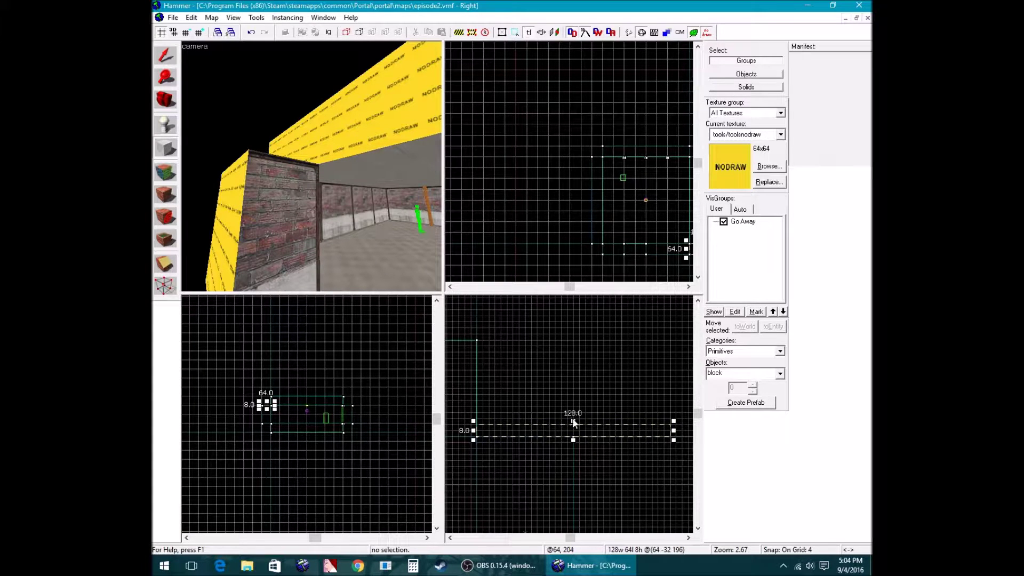
pyautogui.press('Return')
# Move the nodraw block over the 128-unit wall opening so it spans the gap between the wall sections
pyautogui.press('z')
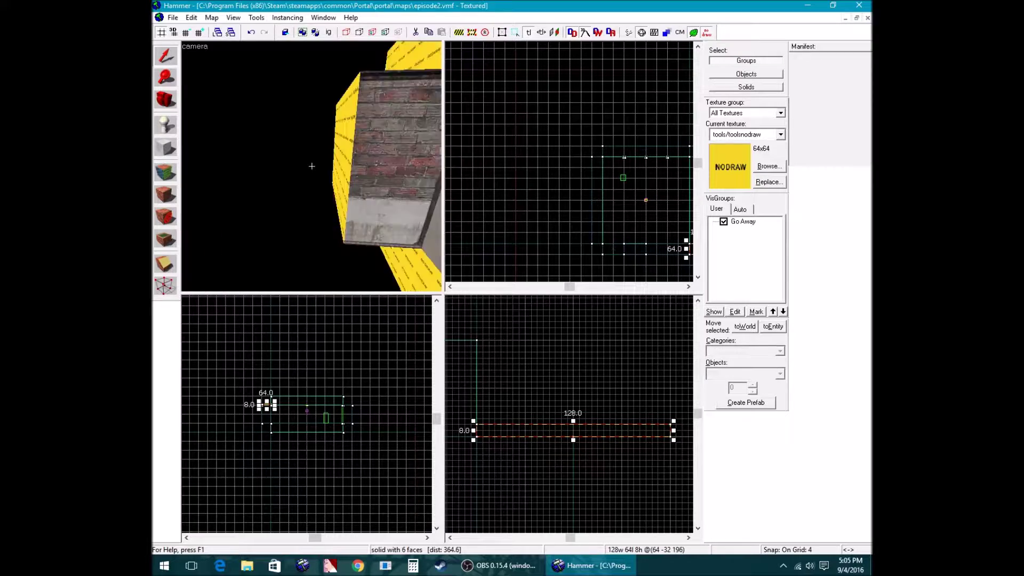
pyautogui.press('s')
pyautogui.press('w')
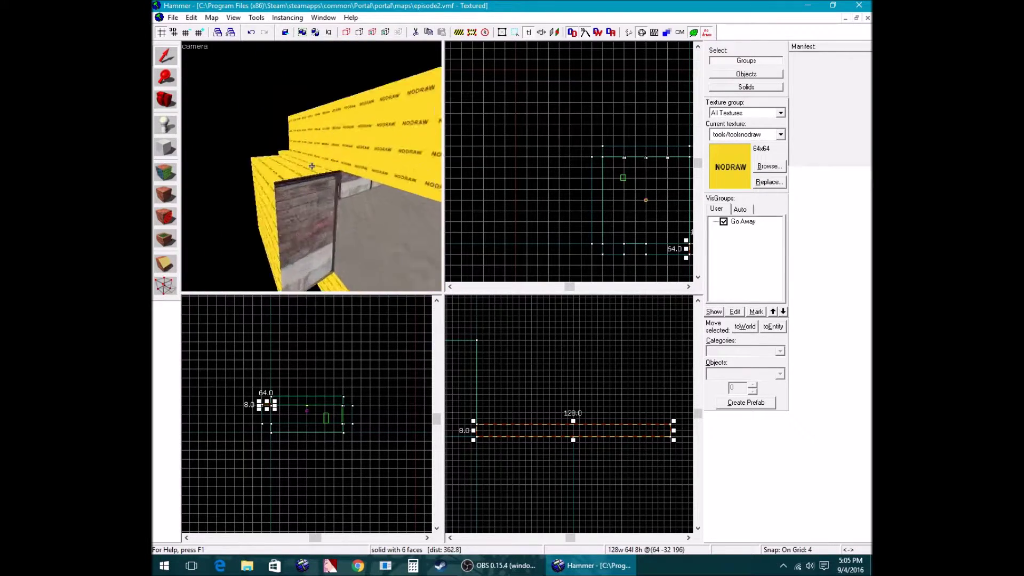
pyautogui.press('s')
pyautogui.press('w')
pyautogui.scroll(-2, 659, 247)
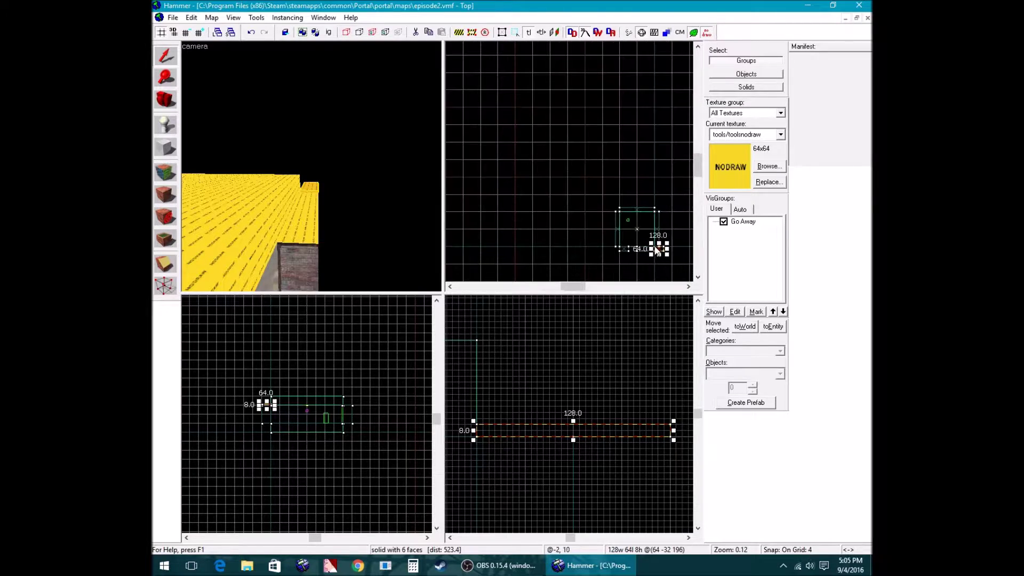
pyautogui.scroll(6, 609, 248)
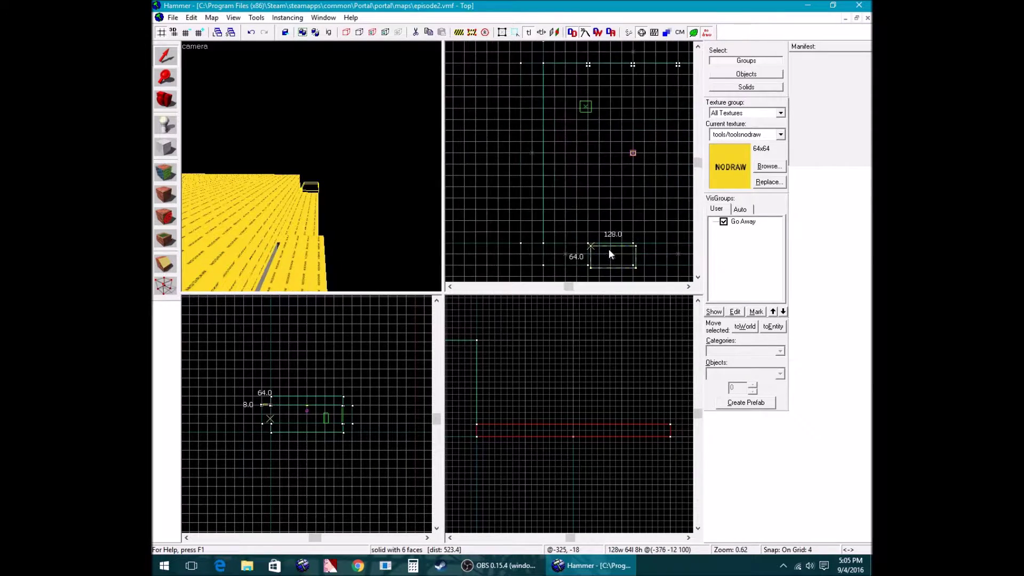
pyautogui.moveTo(602, 242); pyautogui.dragTo(616, 246)
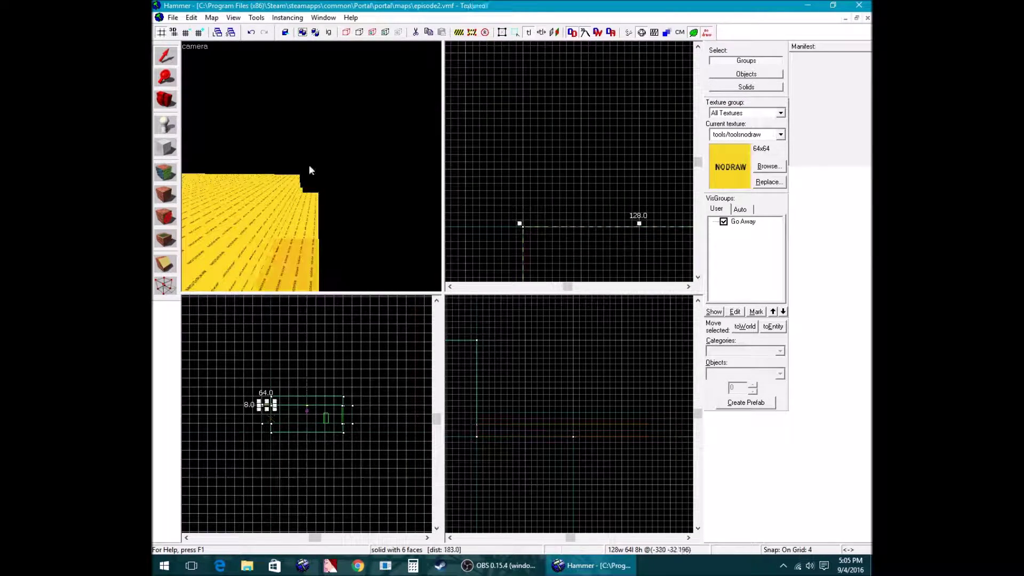
pyautogui.press('z')
pyautogui.press('w')
pyautogui.press('s')
pyautogui.press('z')
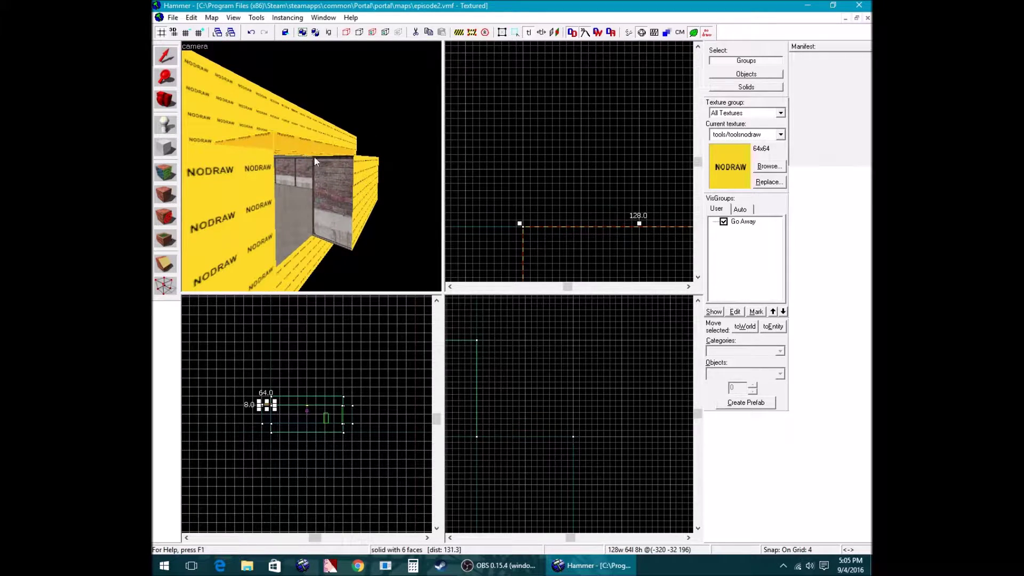
# Extend the nodraw block outward from the room to a length of 128 units, keeping it 8 units high
pyautogui.scroll(-6, 560, 407)
pyautogui.scroll(-1, 560, 405)
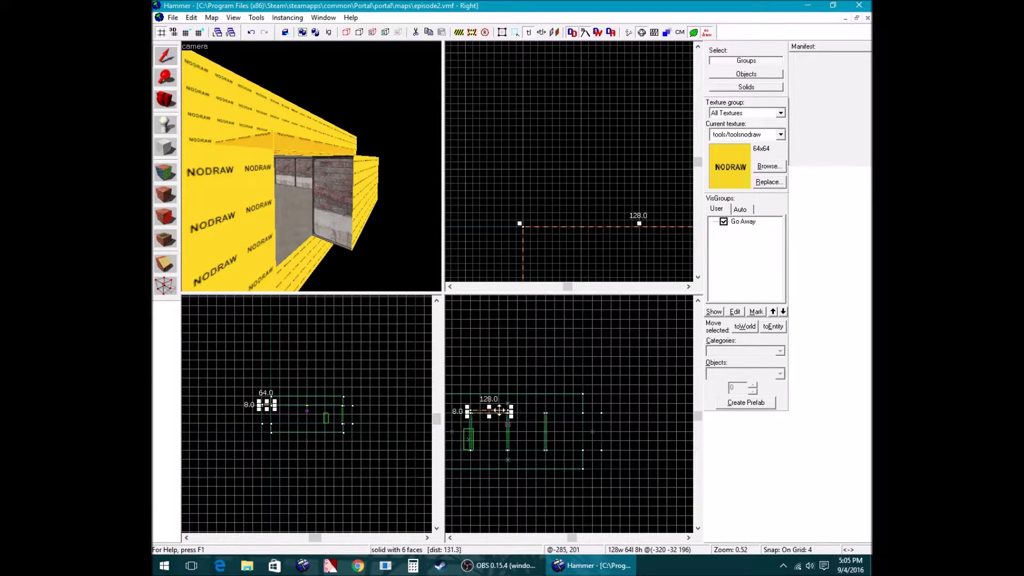
pyautogui.scroll(16, 296, 419)
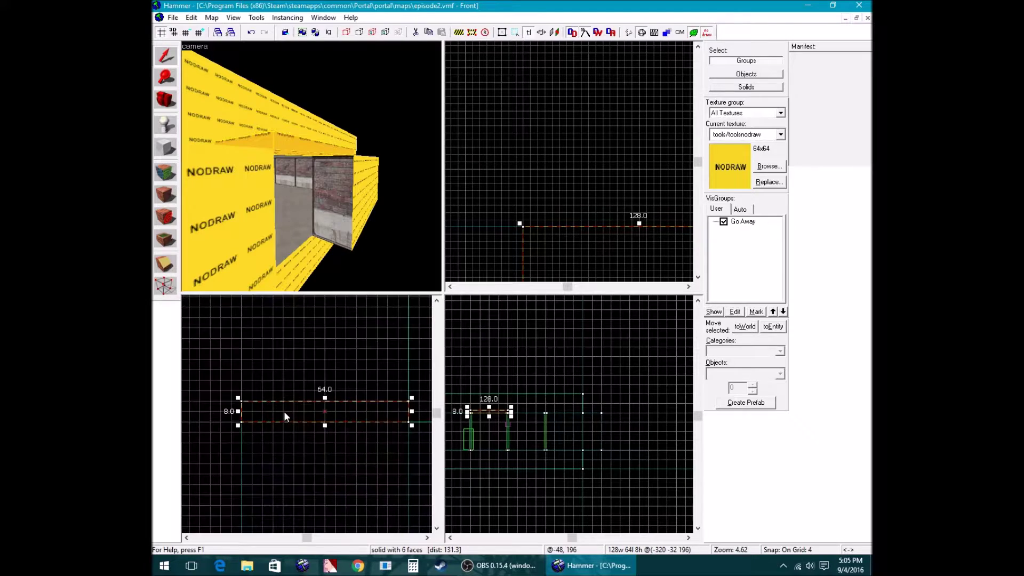
pyautogui.scroll(1, 269, 409)
pyautogui.moveTo(232, 412)
pyautogui.mouseDown()
pyautogui.moveTo(168, 407)
pyautogui.moveTo(224, 403)
pyautogui.mouseUp()
pyautogui.scroll(-4, 223, 412)
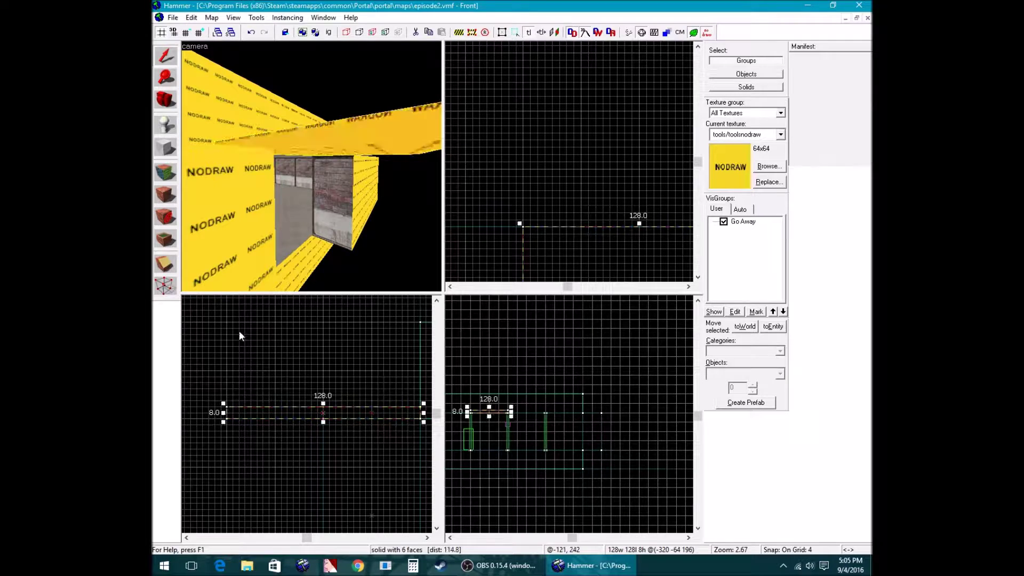
# Create a nodraw side wall block 8 units wide, 64 long and 128 high, extending outward from the brick wall at one edge of the opening
pyautogui.press('z')
pyautogui.scroll(3, 312, 167)
pyautogui.scroll(-6, 559, 184)
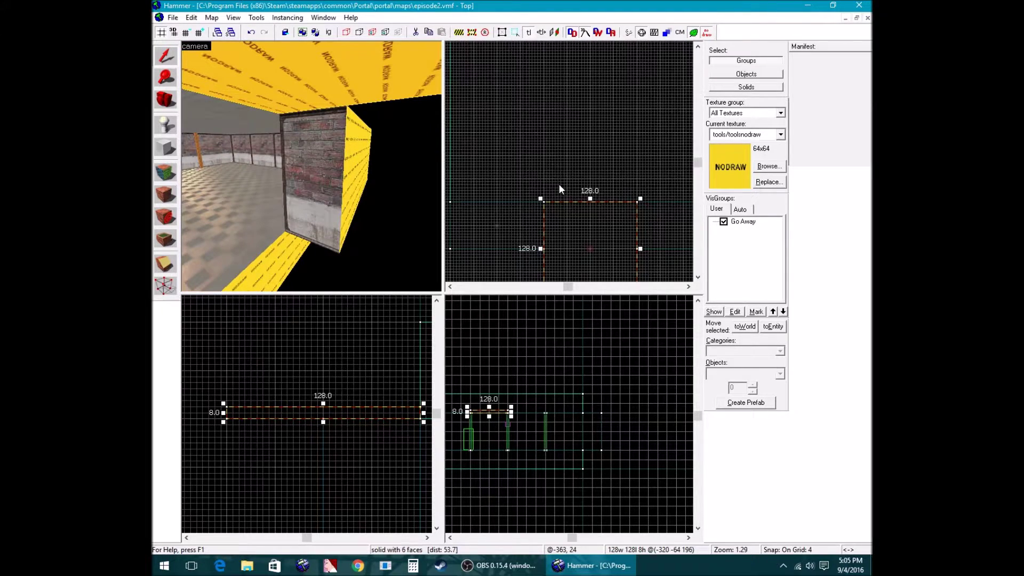
pyautogui.click(326, 148)
pyautogui.scroll(10, 581, 213)
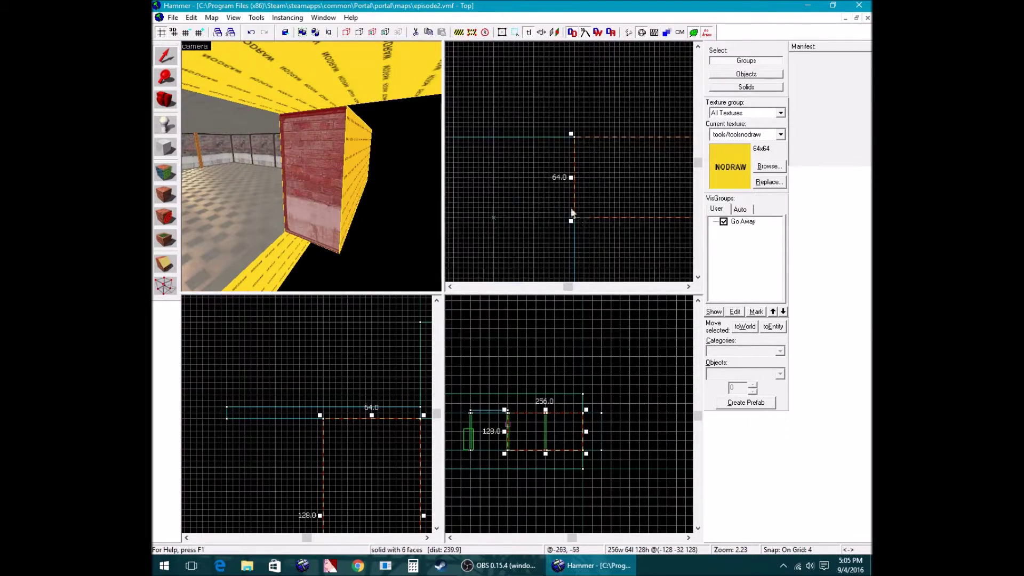
pyautogui.hotkey('shift', 'b')
pyautogui.moveTo(574, 220); pyautogui.dragTo(590, 239)
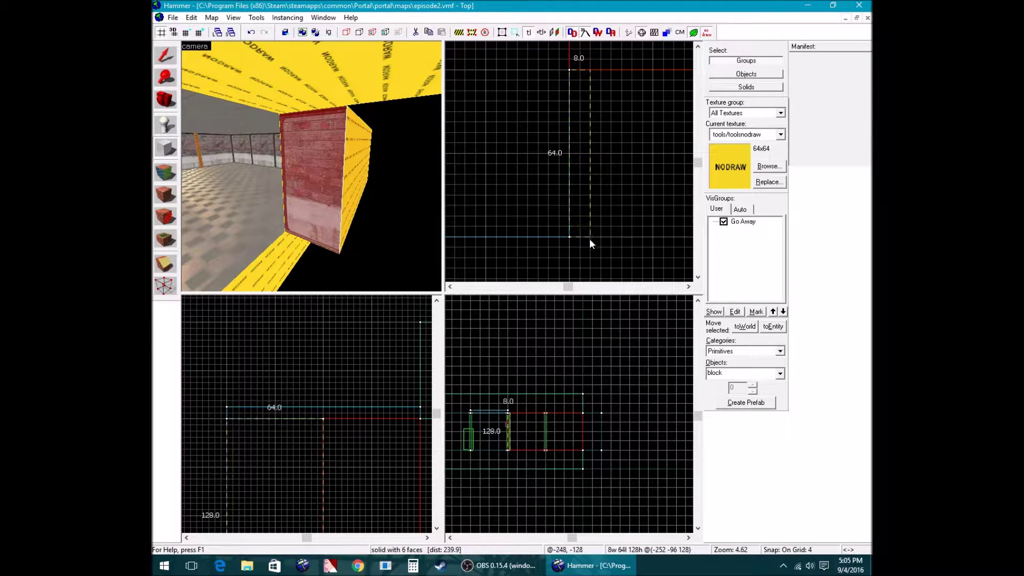
pyautogui.press('Return')
# Duplicate the 128-unit-high nodraw side wall to the opposite side of the hallway
pyautogui.press('z')
pyautogui.press('z')
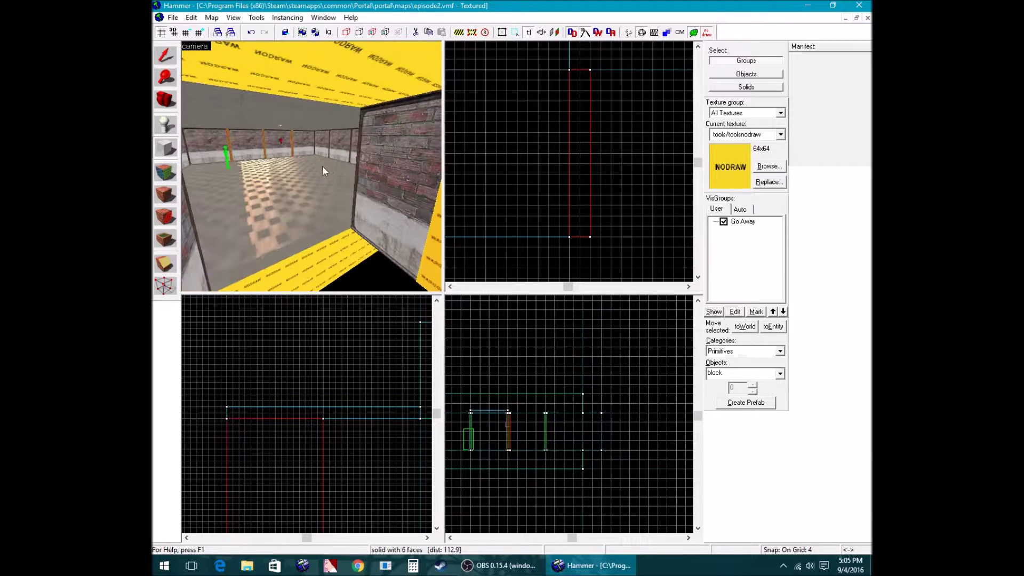
pyautogui.hotkey('shift', 's')
pyautogui.moveTo(579, 154); pyautogui.dragTo(528, 154)
# Duplicate the 128 by 128 nodraw ceiling block downward to form the hallway's floor, flush with the base of the side walls
pyautogui.press('z')
pyautogui.press('z')
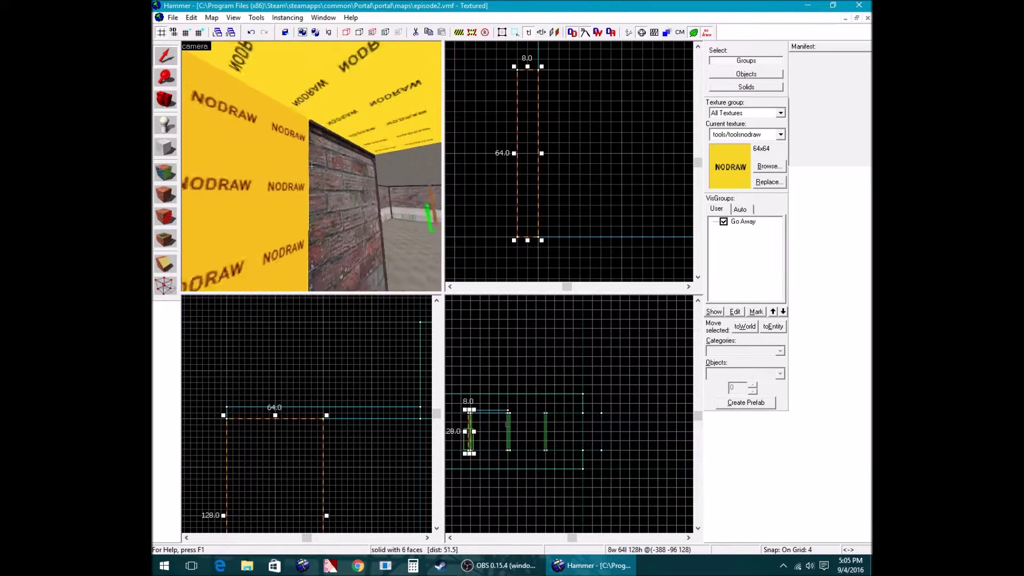
pyautogui.click(372, 170)
pyautogui.moveTo(375, 422); pyautogui.dragTo(369, 520)
pyautogui.scroll(-3, 370, 497)
pyautogui.scroll(6, 369, 509)
# Sample brick/brickwall034e from the brick surfaces beside the opening and apply it to the inner nodraw faces of both hallway side walls
pyautogui.press('z')
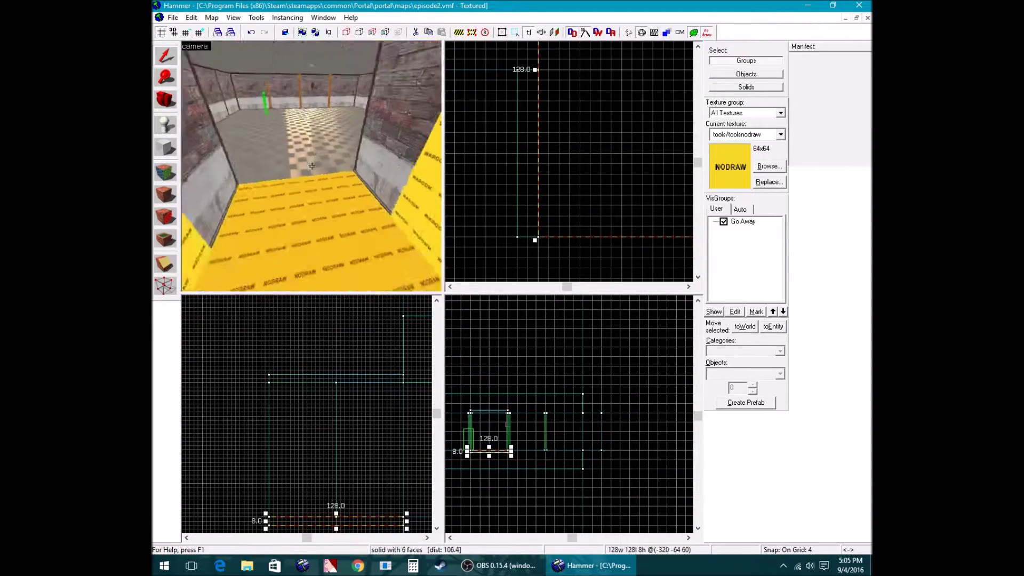
pyautogui.press('z')
pyautogui.click(161, 178)
pyautogui.click(299, 160)
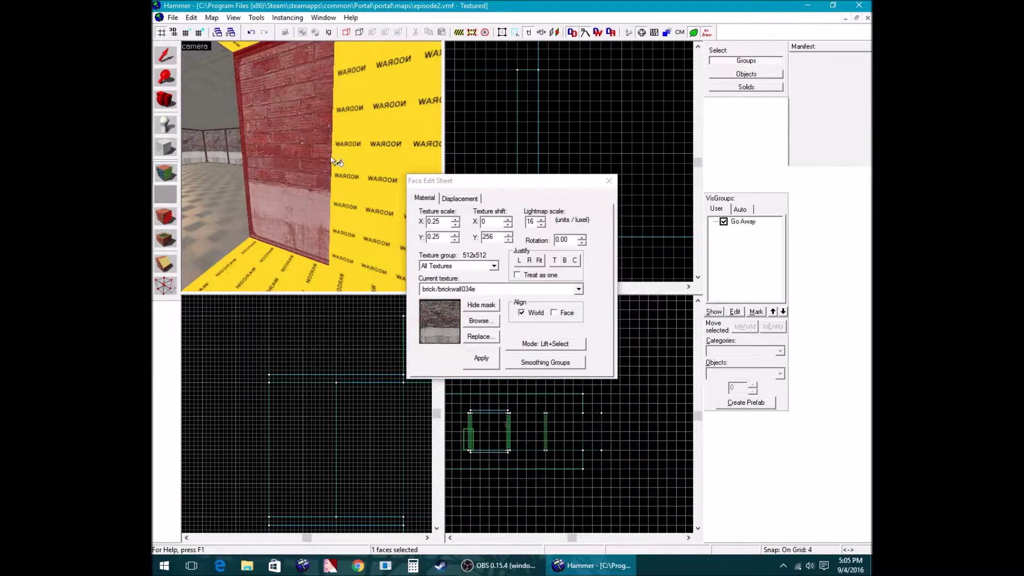
pyautogui.rightClick(341, 155)
pyautogui.click(343, 153)
pyautogui.click(304, 158)
pyautogui.press('z')
pyautogui.press('z')
pyautogui.click(358, 162)
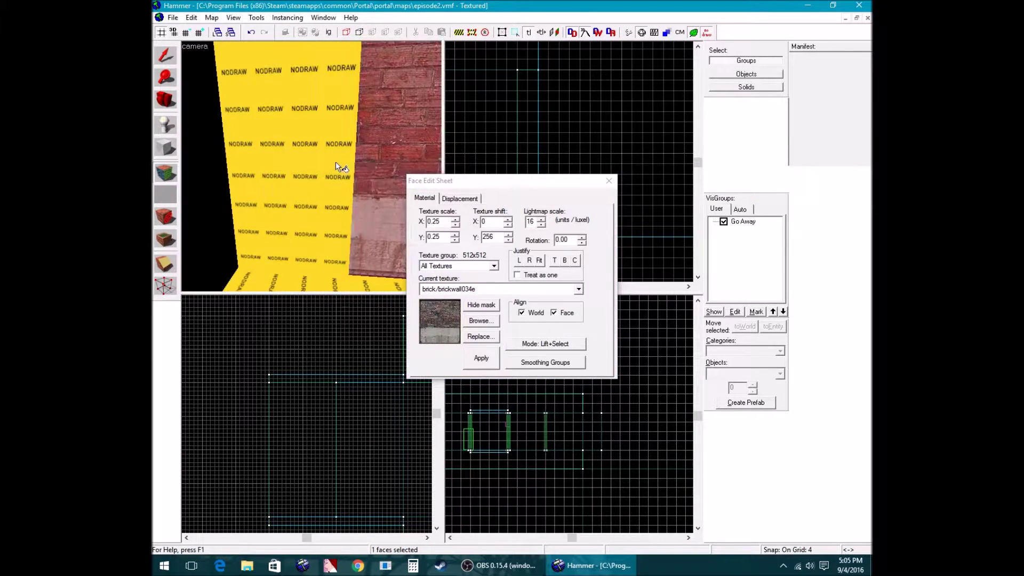
pyautogui.rightClick(334, 162)
pyautogui.click(333, 162)
# Sample de_nuke/nuke_ceiling_facility_01 from the room's ceiling and apply it to the underside of the hallway's nodraw ceiling
pyautogui.press('z')
pyautogui.press('z')
pyautogui.click(290, 151)
pyautogui.rightClick(305, 141)
# Sample de_nuke/nukfloora from the room's floor, apply it to the hallway's nodraw floor, and close the face editor
pyautogui.press('z')
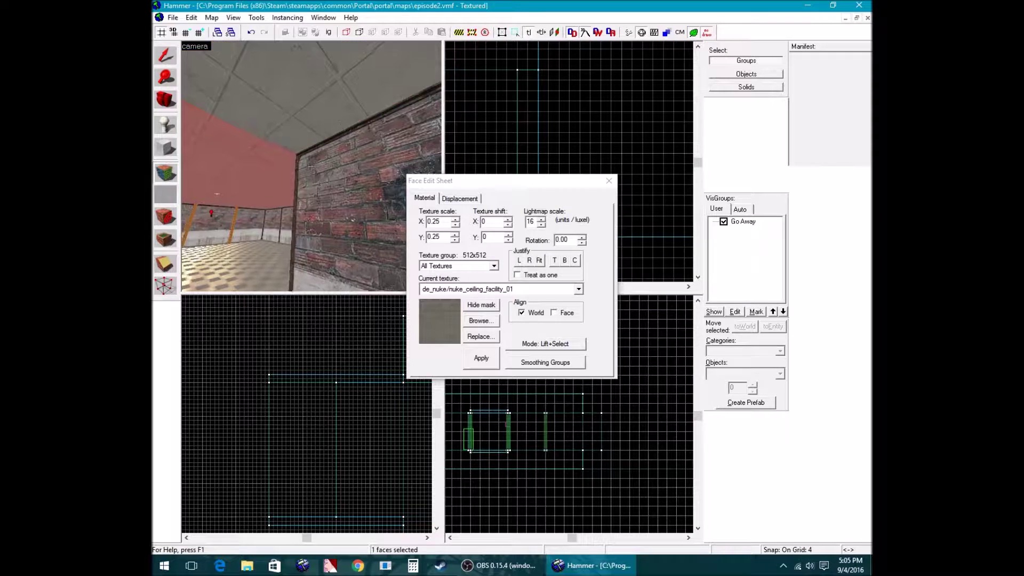
pyautogui.press('z')
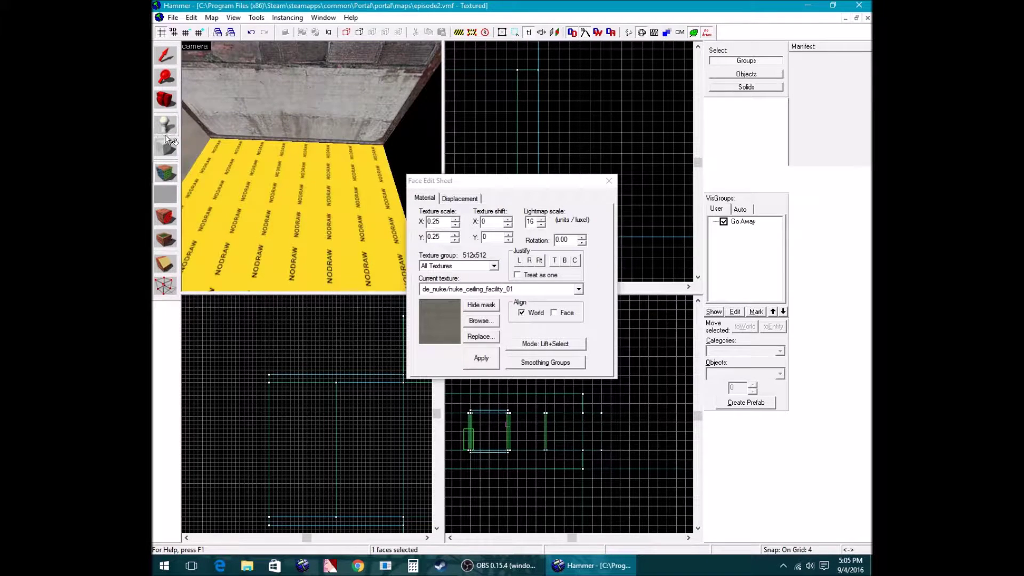
pyautogui.click(193, 140)
pyautogui.rightClick(224, 165)
pyautogui.press('z')
pyautogui.moveTo(312, 166); pyautogui.dragTo(343, 171)
pyautogui.click(608, 180)
# Place a point entity on the hallway floor near its open outer end
pyautogui.press('z')
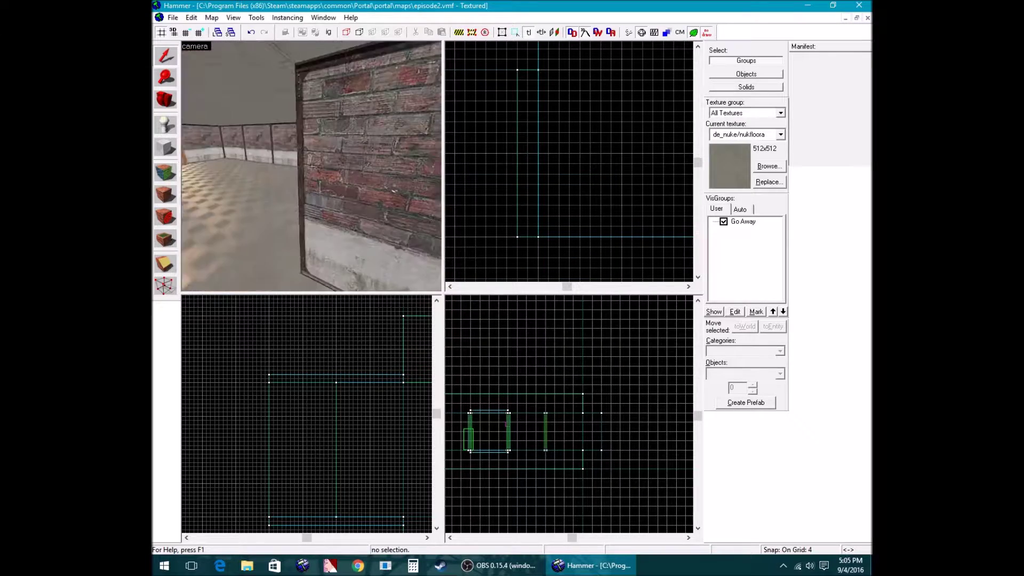
pyautogui.press('w')
pyautogui.moveTo(312, 166); pyautogui.dragTo(316, 174)
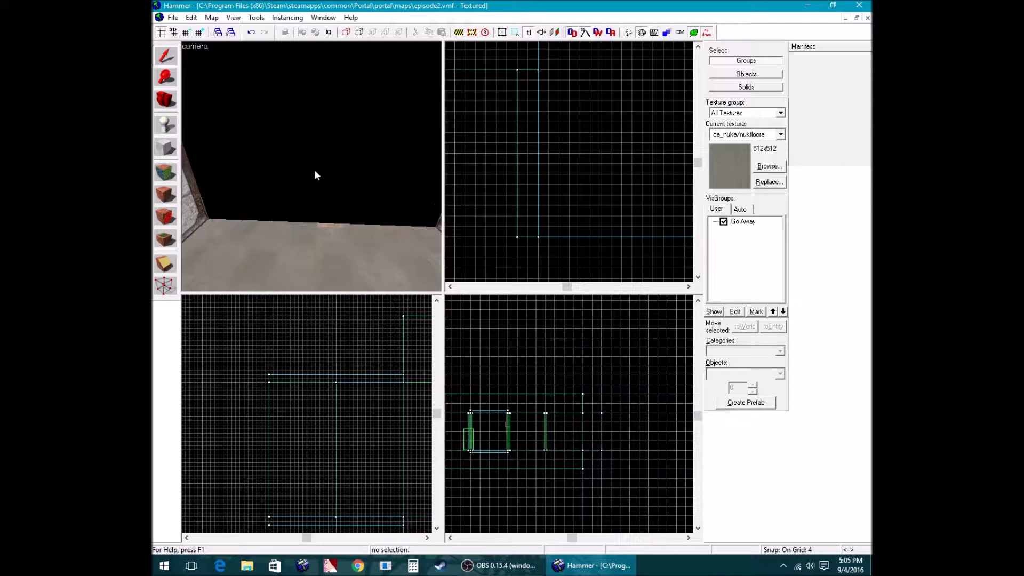
pyautogui.click(167, 128)
pyautogui.click(341, 243)
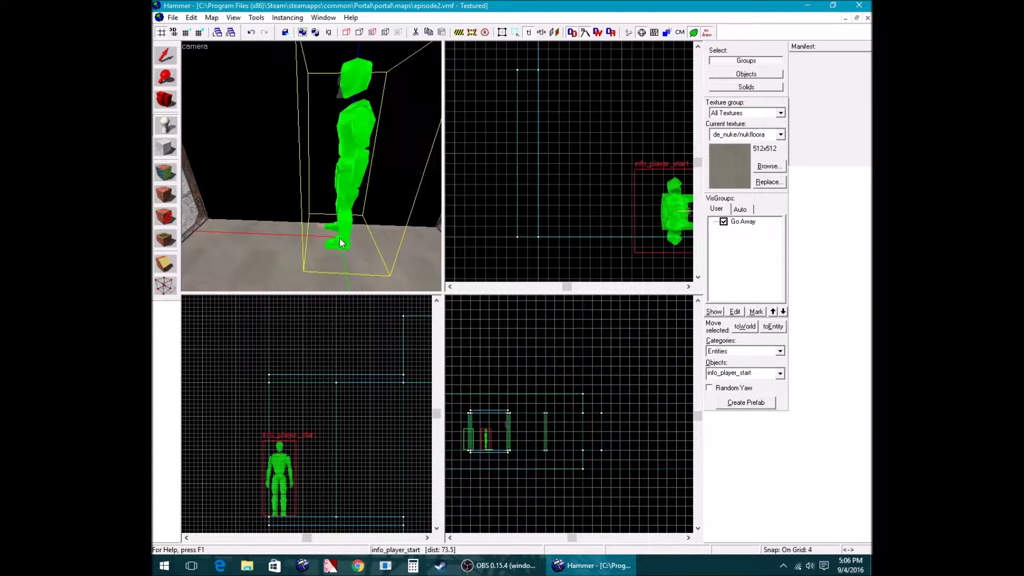
pyautogui.hotkey('shift', 's')
# Change the class of the new hallway entity to prop_door_rotating and apply it
pyautogui.doubleClick(352, 130)
pyautogui.click(370, 203)
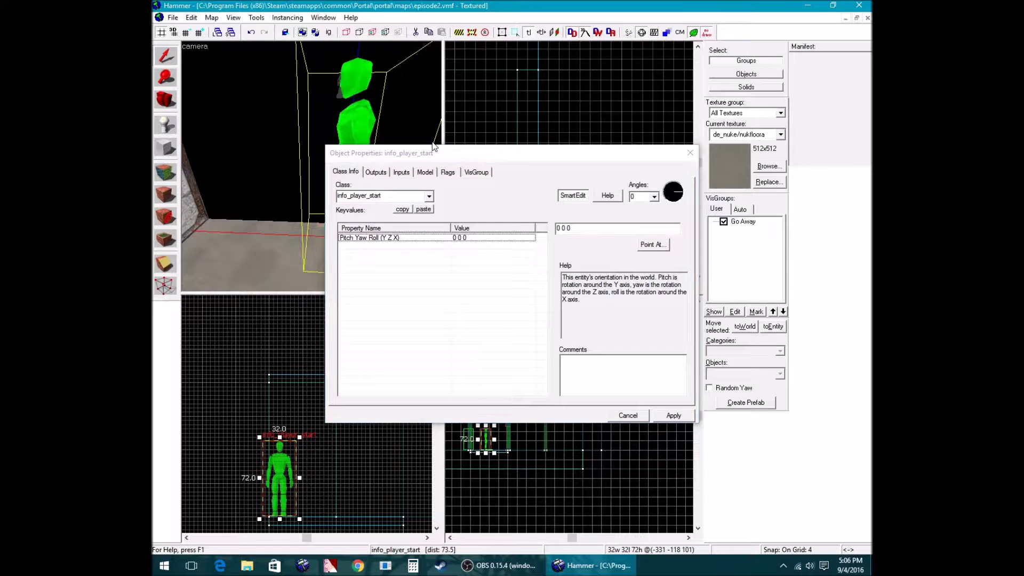
pyautogui.press('[')
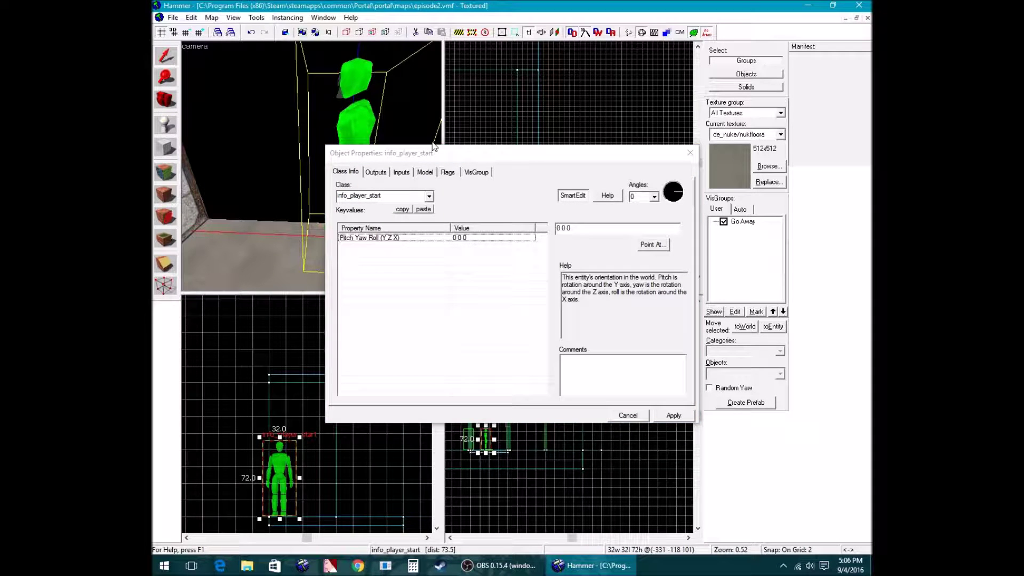
pyautogui.click(372, 195)
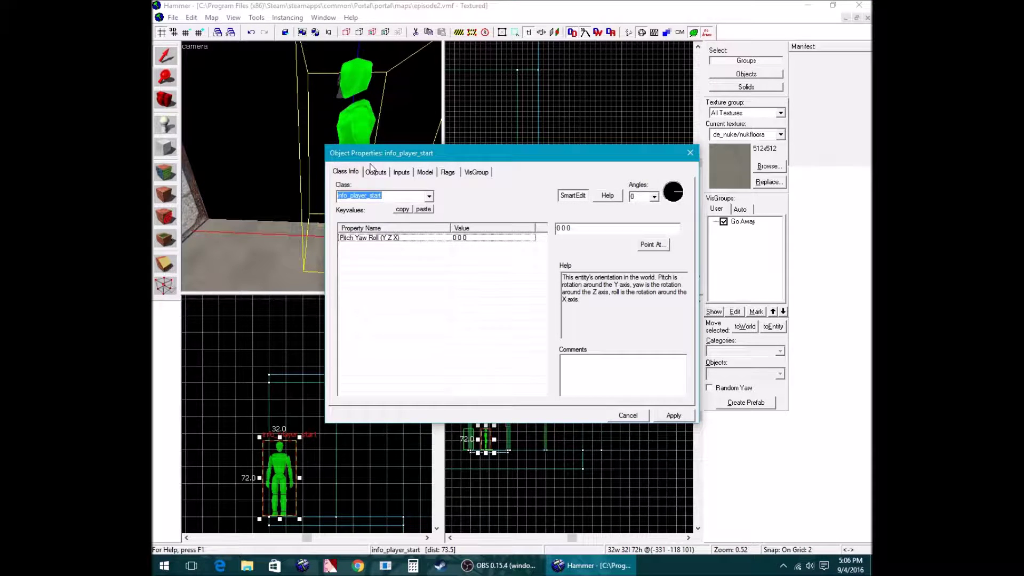
pyautogui.write('prop_do')
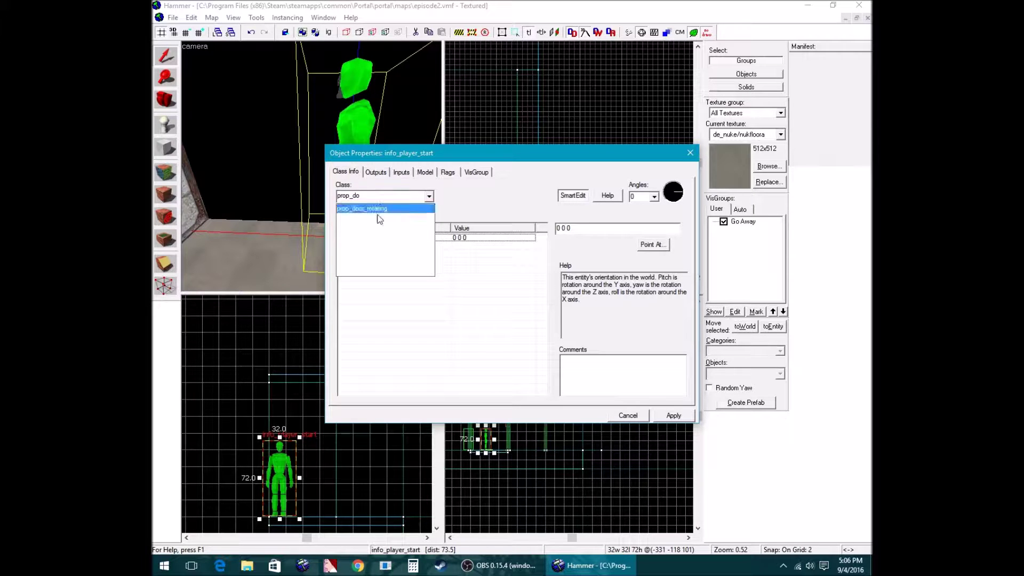
pyautogui.click(380, 209)
pyautogui.click(690, 415)
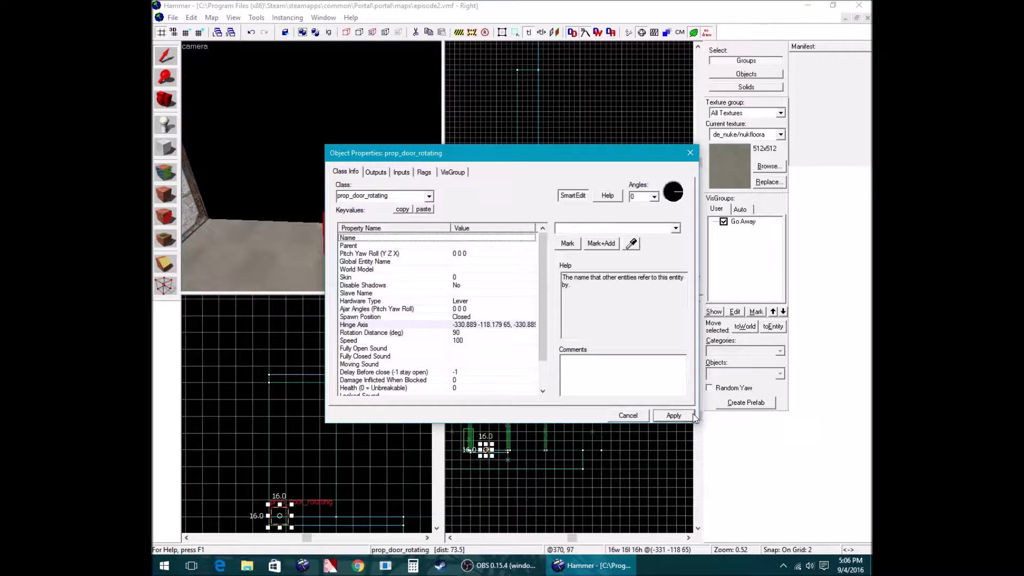
# Search the models for "door", set the entity's World Model to props_c17/door01_left.mdl, apply it and close the properties
pyautogui.click(437, 270)
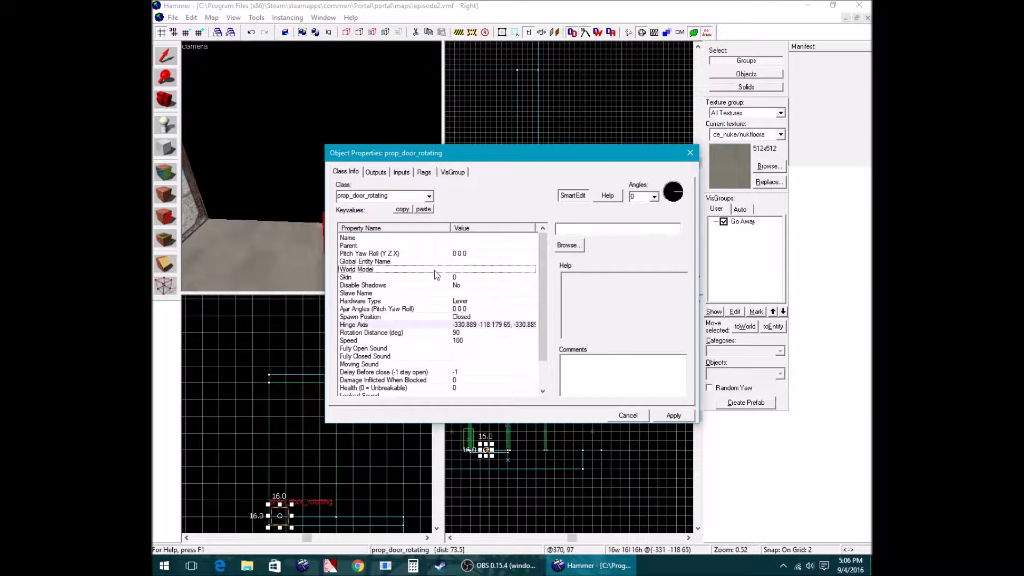
pyautogui.click(569, 245)
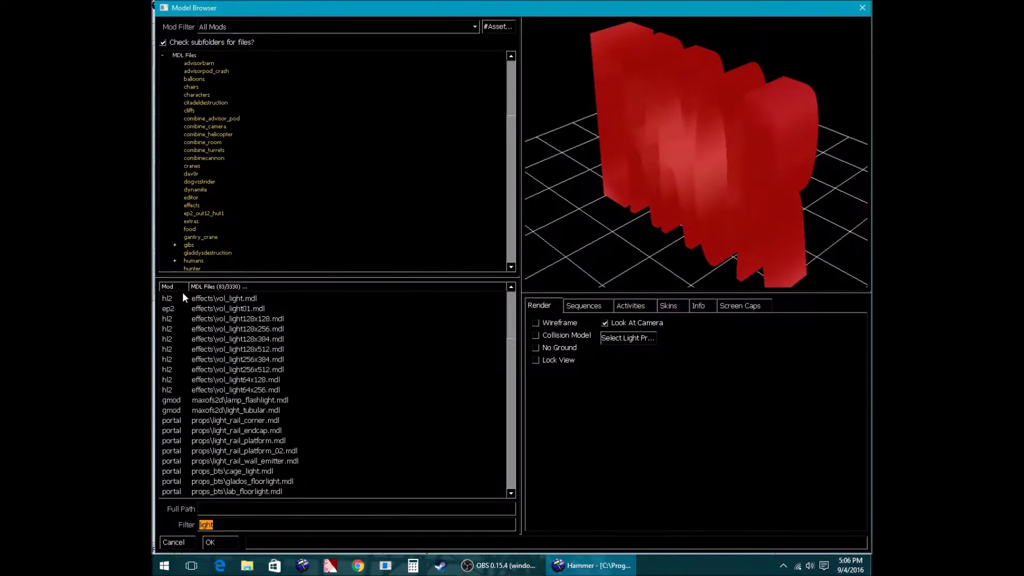
pyautogui.write('door')
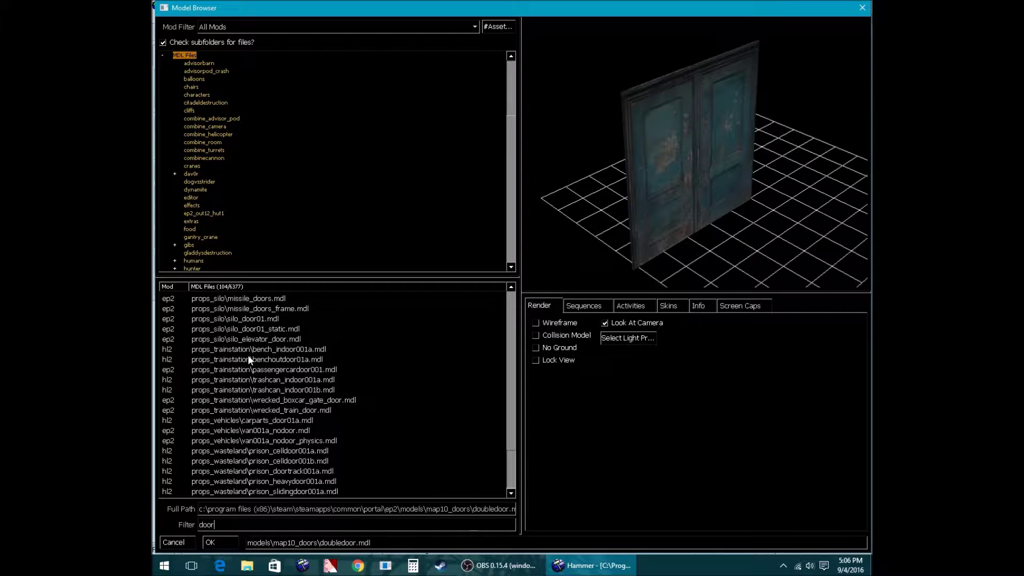
pyautogui.scroll(1, 261, 394)
pyautogui.scroll(12, 260, 394)
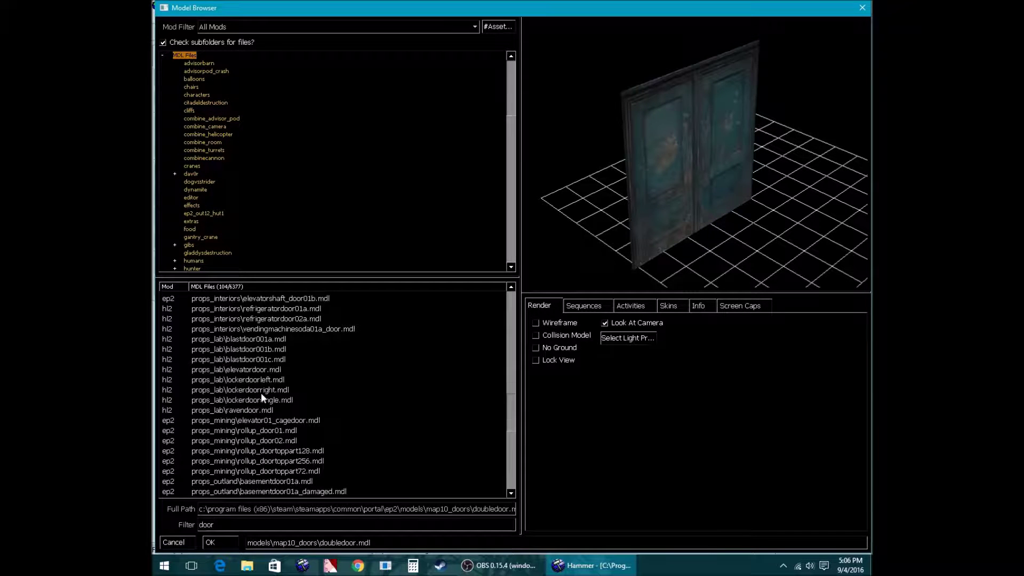
pyautogui.scroll(3, 264, 381)
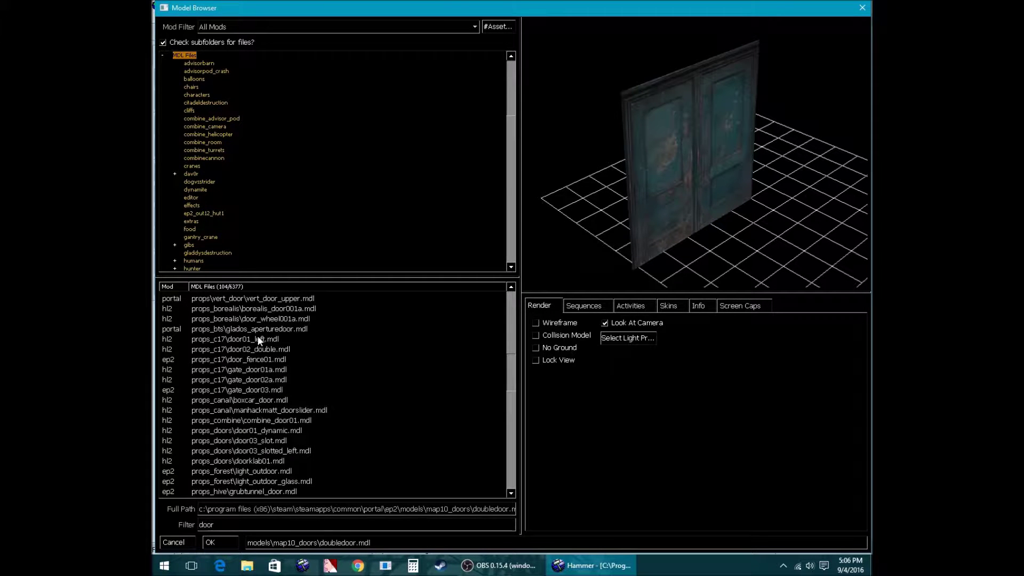
pyautogui.click(259, 340)
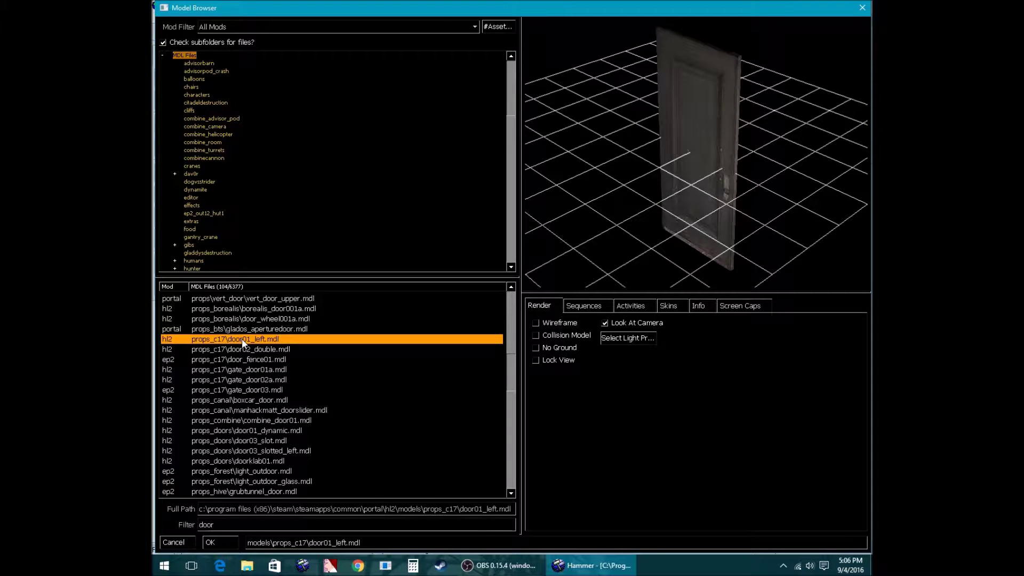
pyautogui.doubleClick(242, 338)
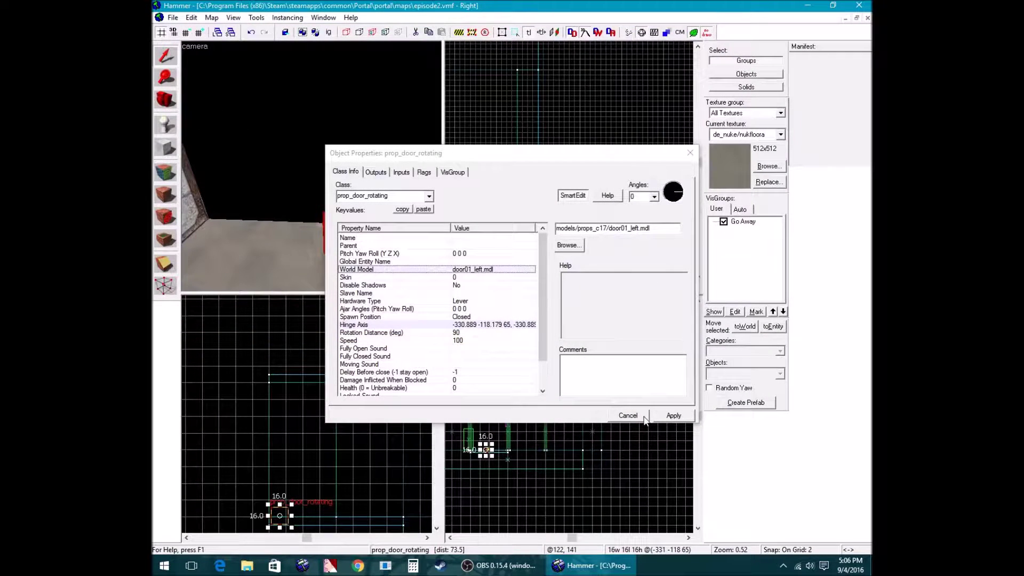
pyautogui.click(661, 417)
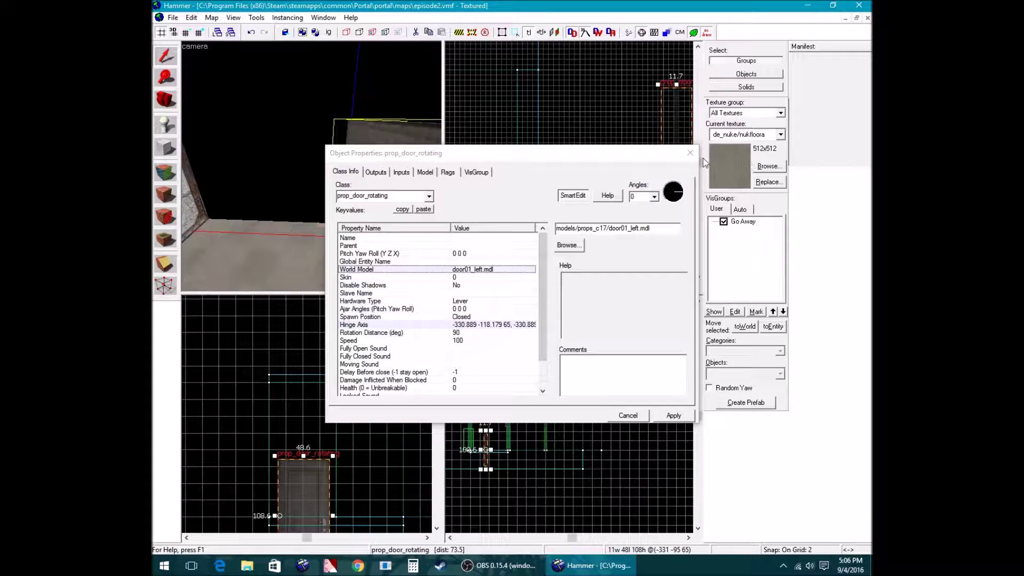
pyautogui.click(690, 153)
# Rotate the door to a yaw of 270 and move it across the hallway's outer end so it stands on the floor
pyautogui.moveTo(677, 158); pyautogui.dragTo(593, 117)
pyautogui.scroll(-6, 539, 188)
pyautogui.scroll(8, 594, 224)
pyautogui.press('d')
pyautogui.press('z')
pyautogui.moveTo(571, 200); pyautogui.dragTo(524, 110)
pyautogui.scroll(2, 498, 425)
pyautogui.moveTo(495, 456); pyautogui.dragTo(515, 426)
pyautogui.scroll(11, 488, 445)
pyautogui.scroll(4, 494, 447)
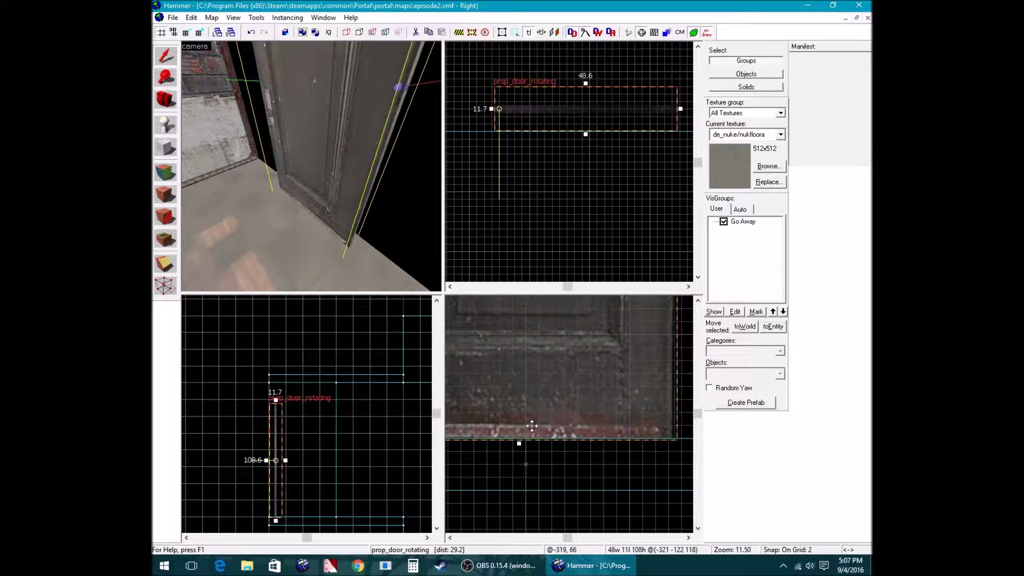
# Move the door outward so it sits just beyond the outer edge of the hallway floor
pyautogui.press('z')
pyautogui.press('w')
pyautogui.press('z')
pyautogui.scroll(2, 617, 107)
pyautogui.moveTo(581, 110); pyautogui.dragTo(585, 176)
pyautogui.press('w')
pyautogui.press('s')
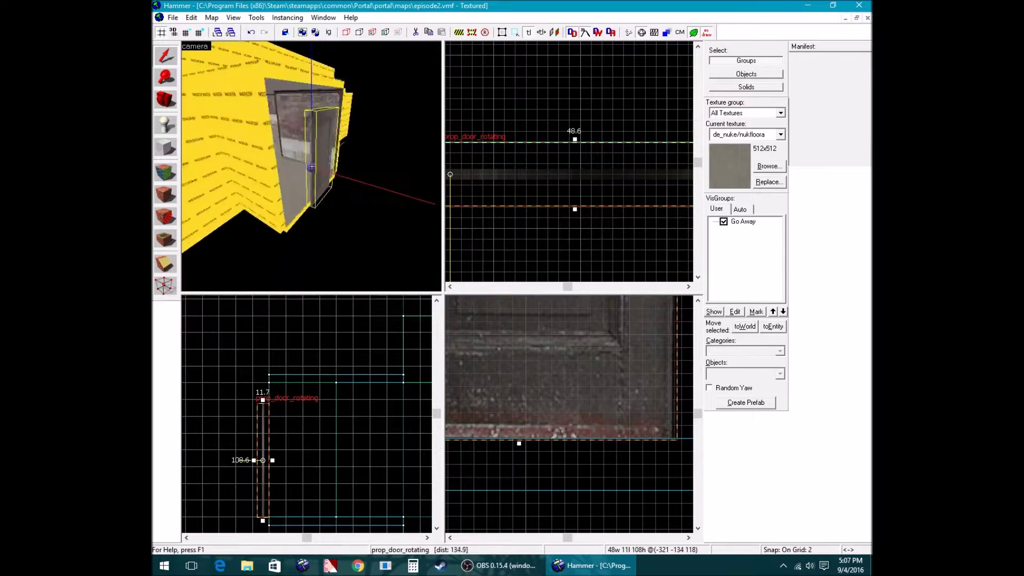
pyautogui.press('w')
pyautogui.press('a')
pyautogui.press('z')
# Examine the Name, Parent and Slave Name properties of the rotating door
pyautogui.doubleClick(322, 167)
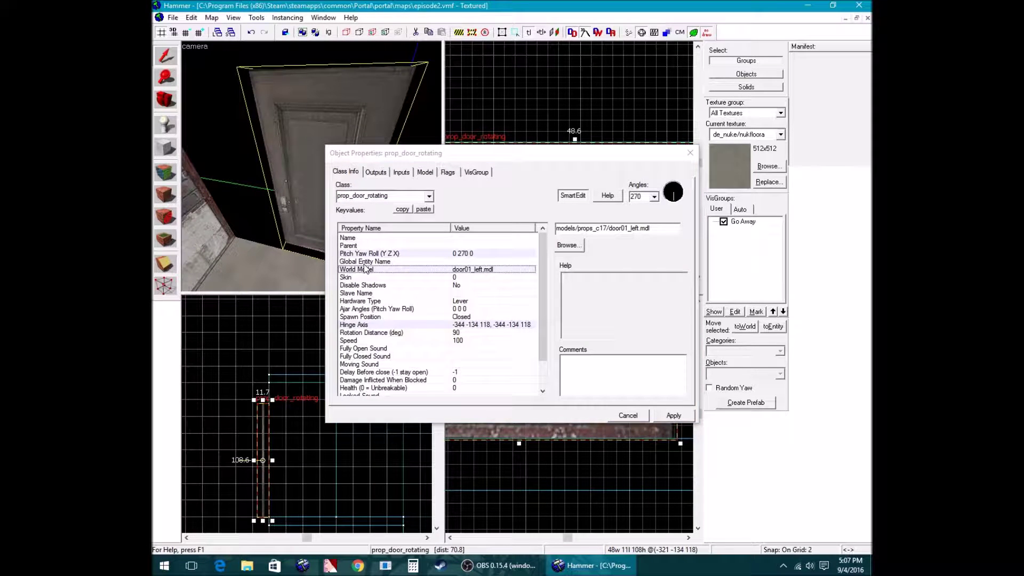
pyautogui.click(361, 238)
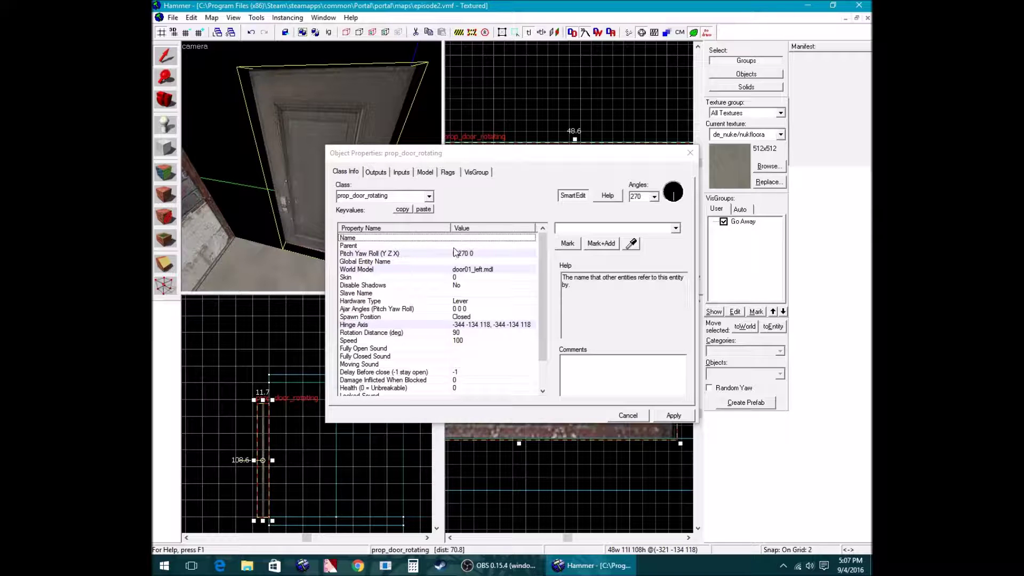
pyautogui.click(359, 246)
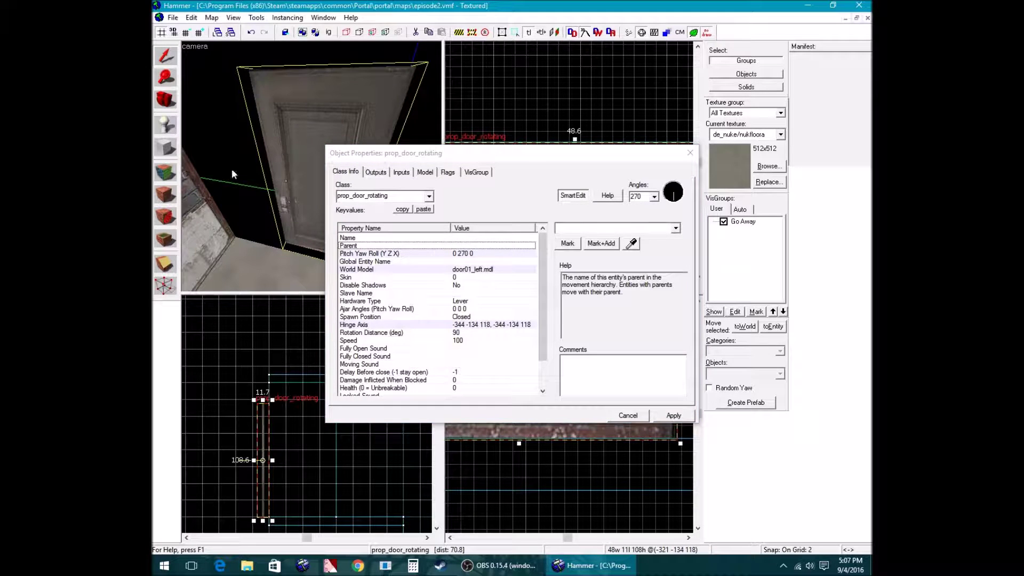
pyautogui.click(356, 294)
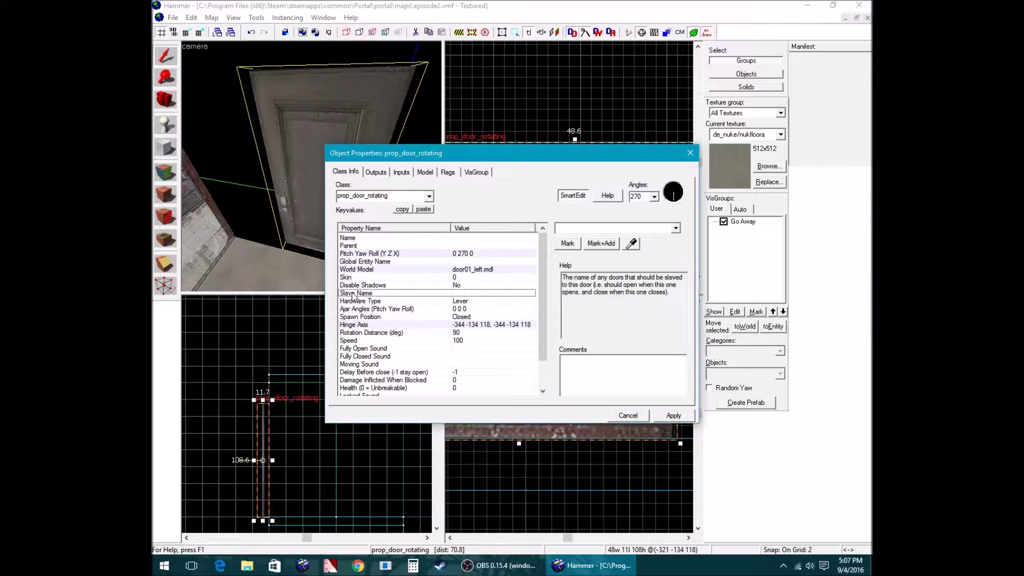
pyautogui.click(690, 153)
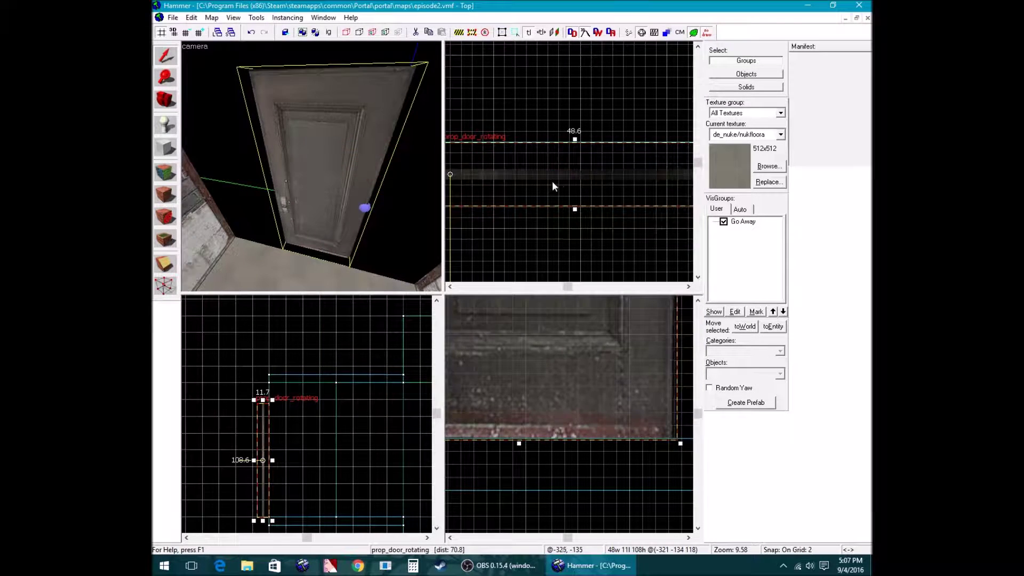
# Shift the door sideways toward one hallway side wall and duplicate it directly alongside as a second door leaf
pyautogui.scroll(-5, 540, 179)
pyautogui.moveTo(540, 180)
pyautogui.mouseDown()
pyautogui.moveTo(484, 180)
pyautogui.moveTo(533, 181)
pyautogui.moveTo(522, 180)
pyautogui.mouseUp()
pyautogui.scroll(2, 504, 181)
pyautogui.scroll(1, 524, 181)
pyautogui.scroll(2, 522, 180)
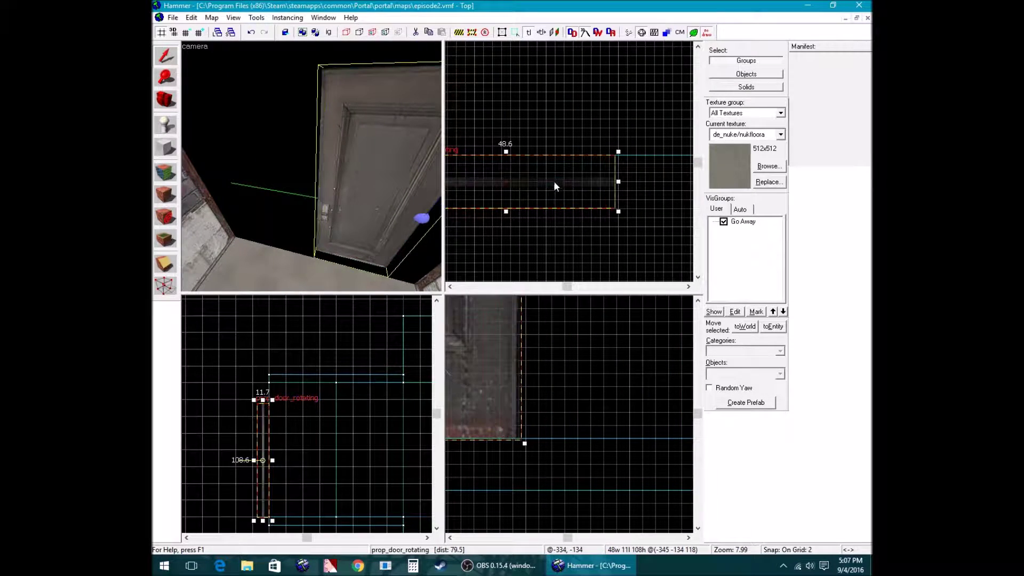
pyautogui.moveTo(562, 183); pyautogui.dragTo(632, 185)
pyautogui.click(631, 185)
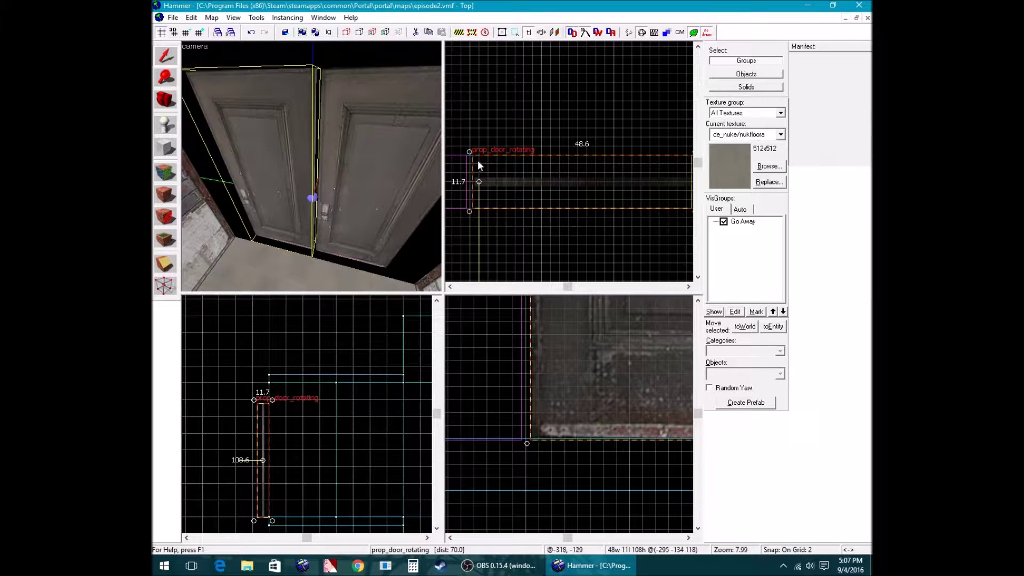
# Rotate the duplicated door leaf to a yaw of 90 and bring the two leaves close together side by side
pyautogui.moveTo(469, 152); pyautogui.dragTo(773, 181)
pyautogui.scroll(-6, 600, 200)
pyautogui.scroll(9, 532, 193)
pyautogui.scroll(2, 533, 185)
pyautogui.moveTo(496, 191); pyautogui.dragTo(629, 183)
# Move the door leaf with the 270 yaw sideways until its edge meets the other leaf
pyautogui.doubleClick(315, 184)
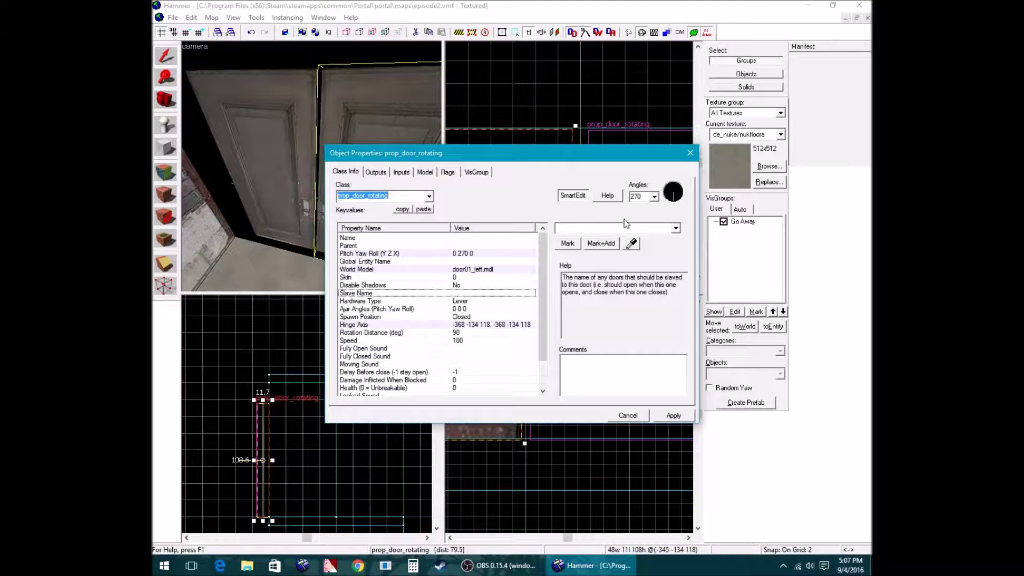
pyautogui.click(690, 153)
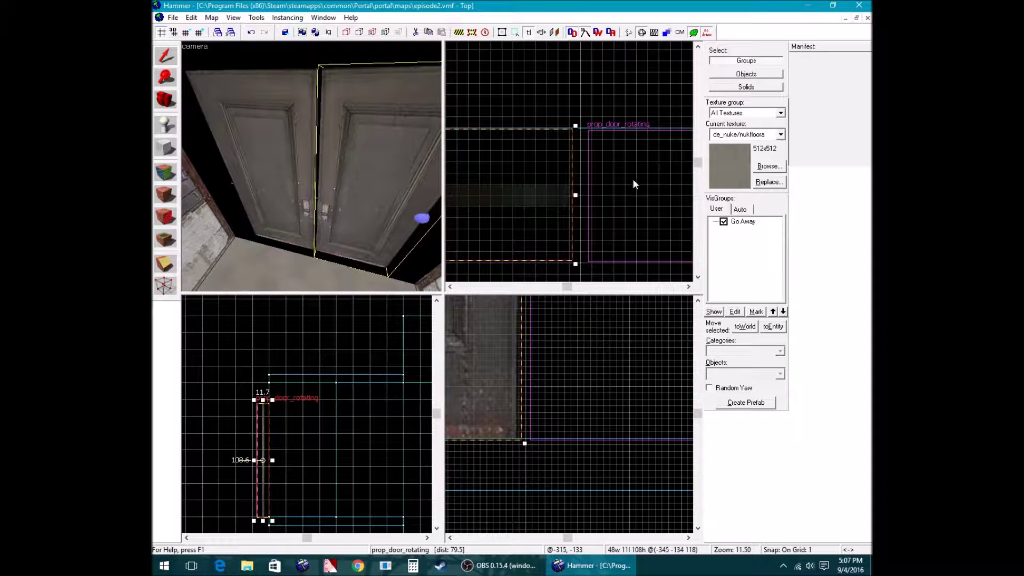
pyautogui.scroll(2, 532, 160)
pyautogui.moveTo(537, 203)
pyautogui.mouseDown()
pyautogui.moveTo(561, 203)
pyautogui.moveTo(553, 203)
pyautogui.mouseUp()
# Name the door leaf with the 270 yaw Door1
pyautogui.click(303, 171)
pyautogui.doubleClick(368, 171)
pyautogui.click(479, 238)
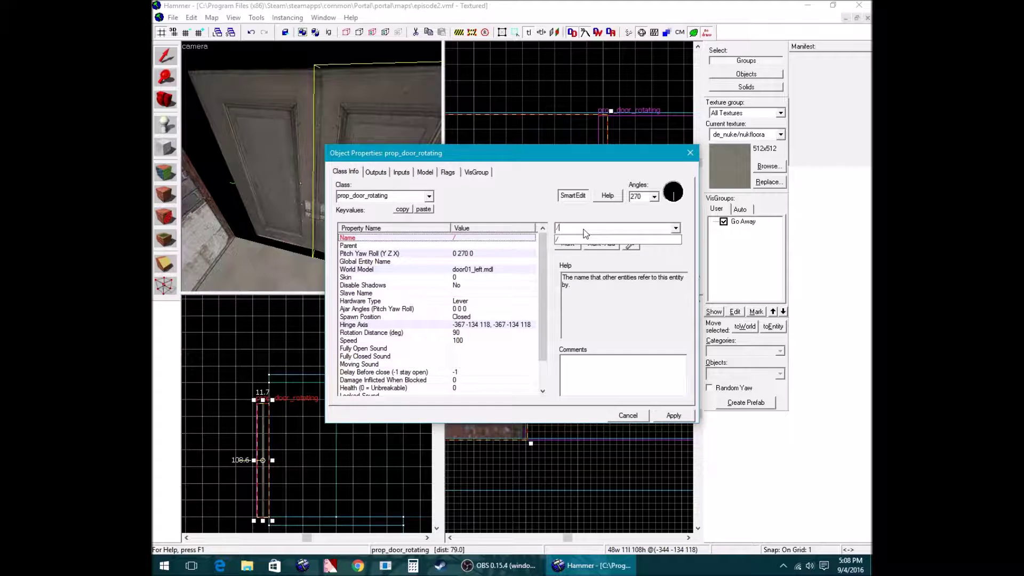
pyautogui.write('Do')
pyautogui.click(665, 412)
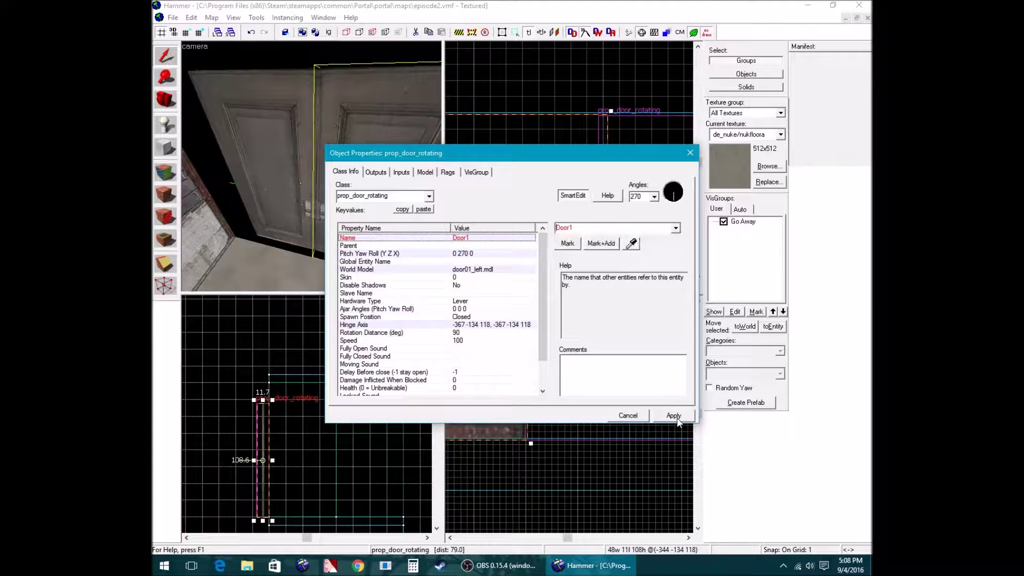
# Name the door leaf with the 90 yaw Door2
pyautogui.click(315, 158)
pyautogui.click(559, 228)
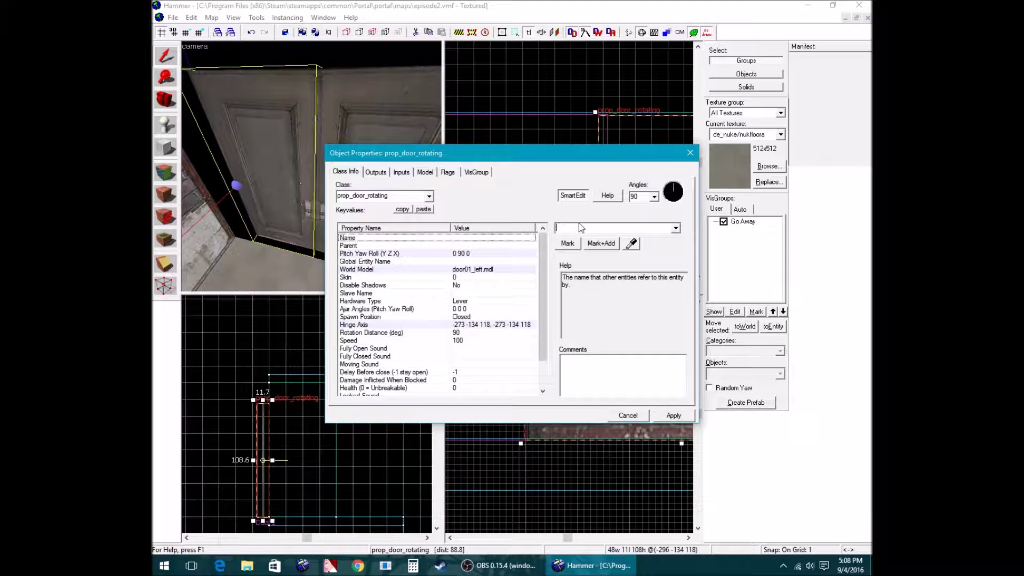
pyautogui.write('Door2')
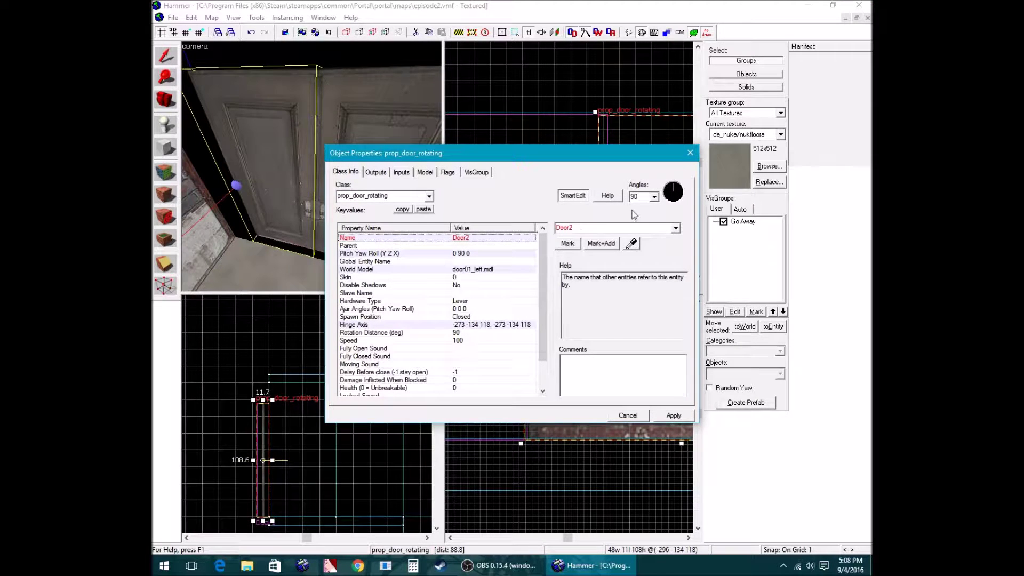
# Set the Slave Name of Door1 to Door2
pyautogui.click(359, 111)
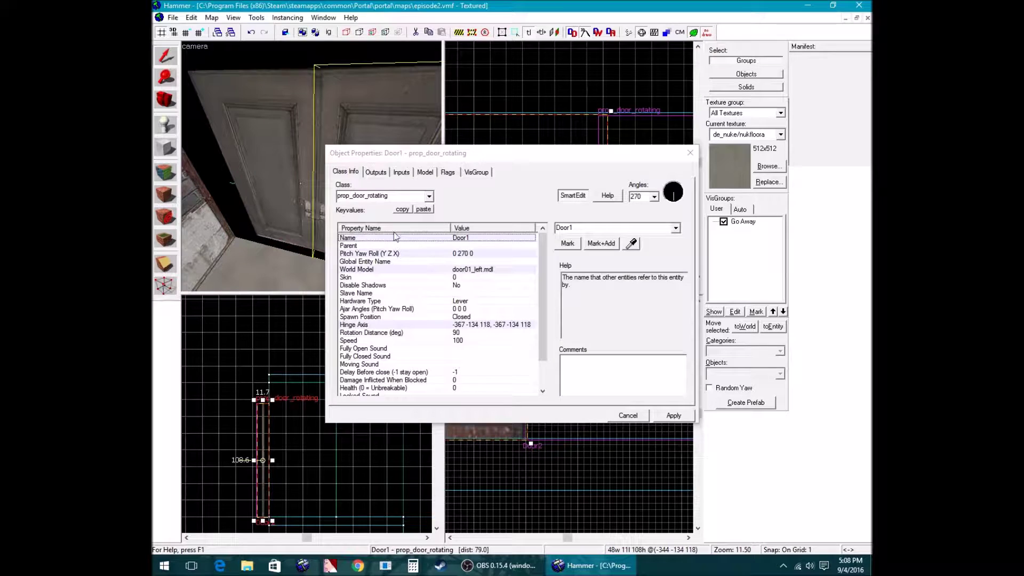
pyautogui.click(419, 293)
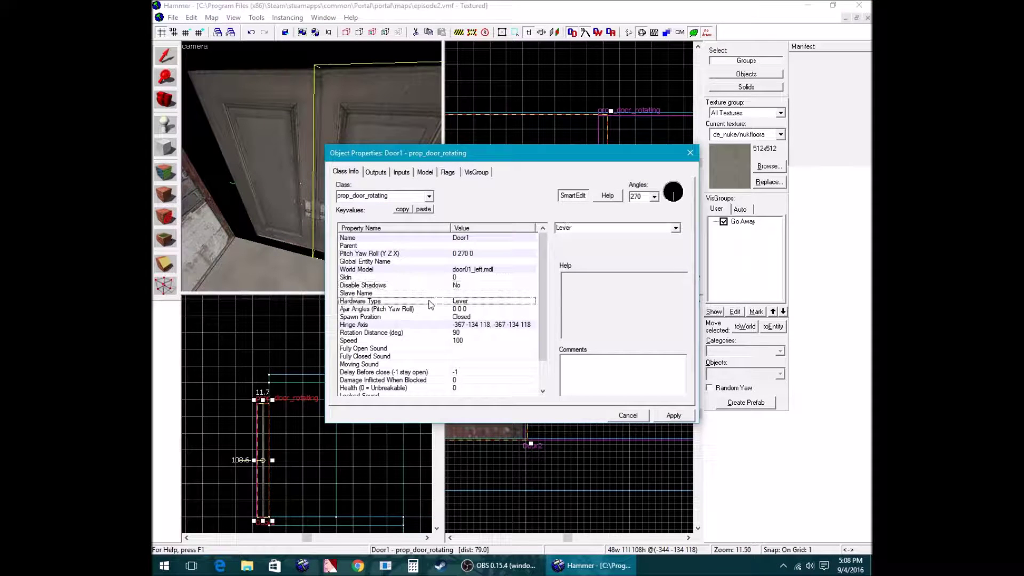
pyautogui.click(575, 228)
pyautogui.write('Door2')
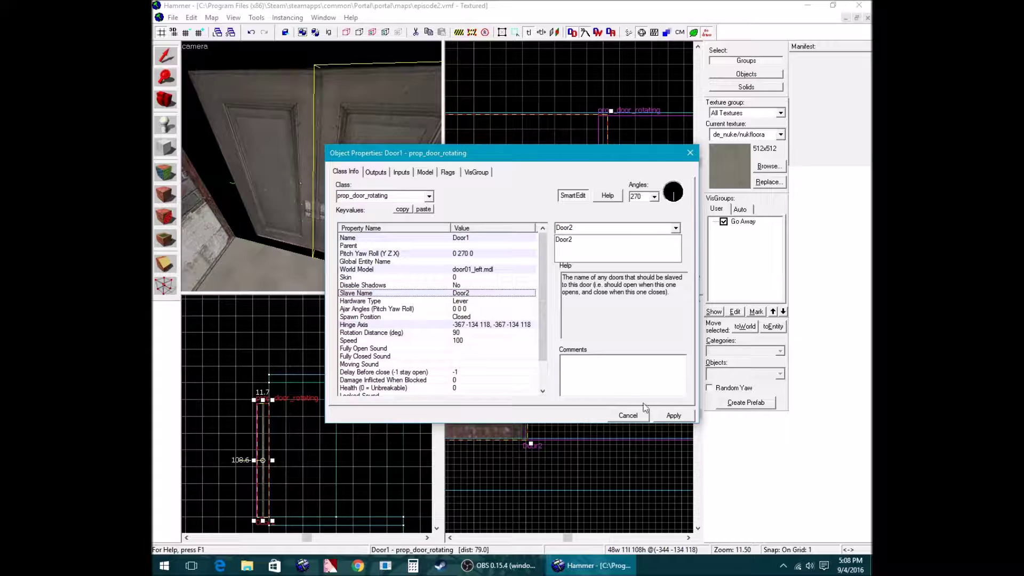
pyautogui.click(673, 415)
# Set the Slave Name of Door2 to Door1 and close the object properties
pyautogui.click(258, 108)
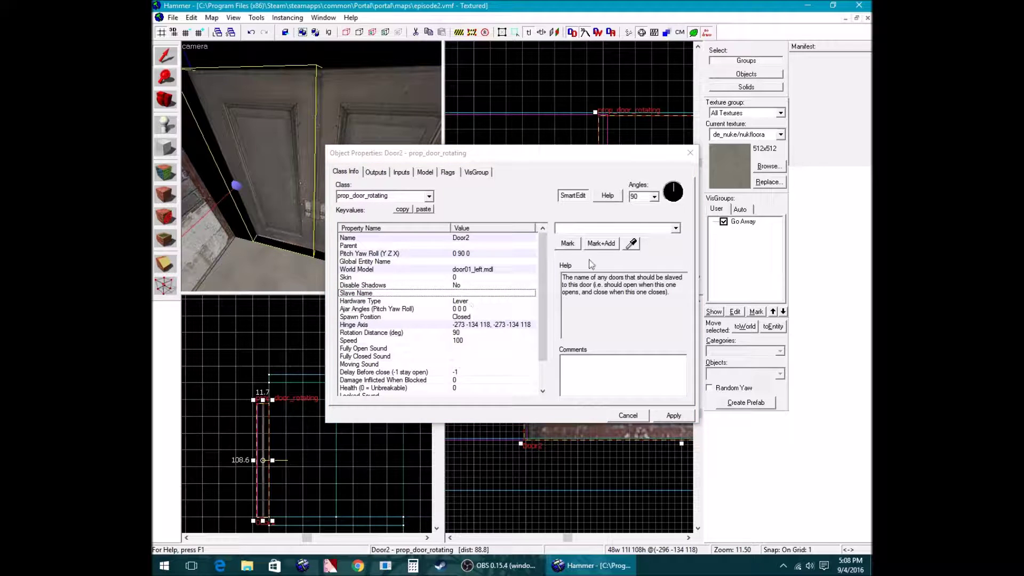
pyautogui.click(596, 228)
pyautogui.write('Do')
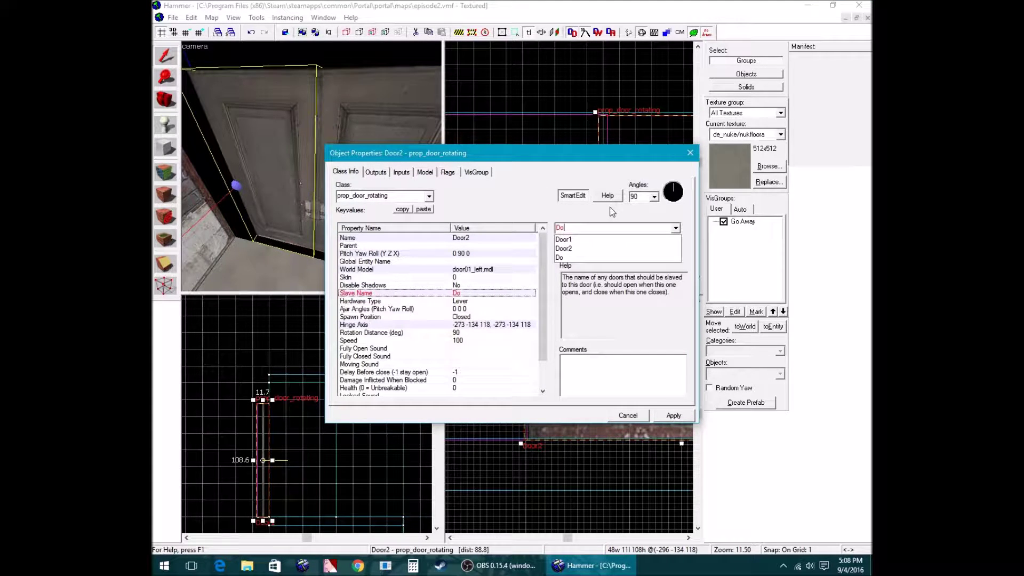
pyautogui.click(561, 239)
pyautogui.click(671, 415)
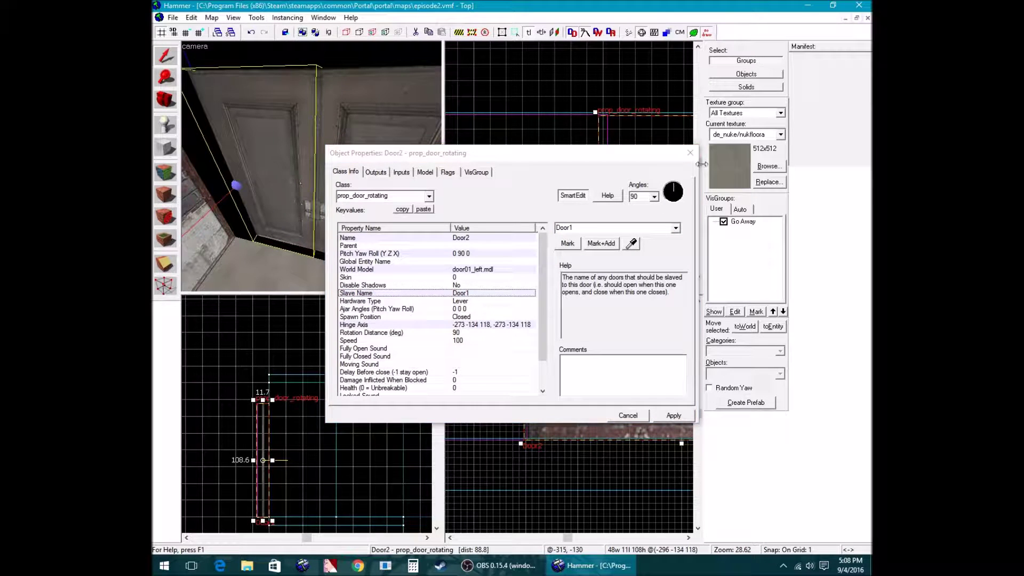
pyautogui.click(689, 153)
# Select the hallway floor as the size reference for a new block and make tools/toolsnodraw the current texture
pyautogui.press('z')
pyautogui.press('s')
pyautogui.press('w')
pyautogui.press('w')
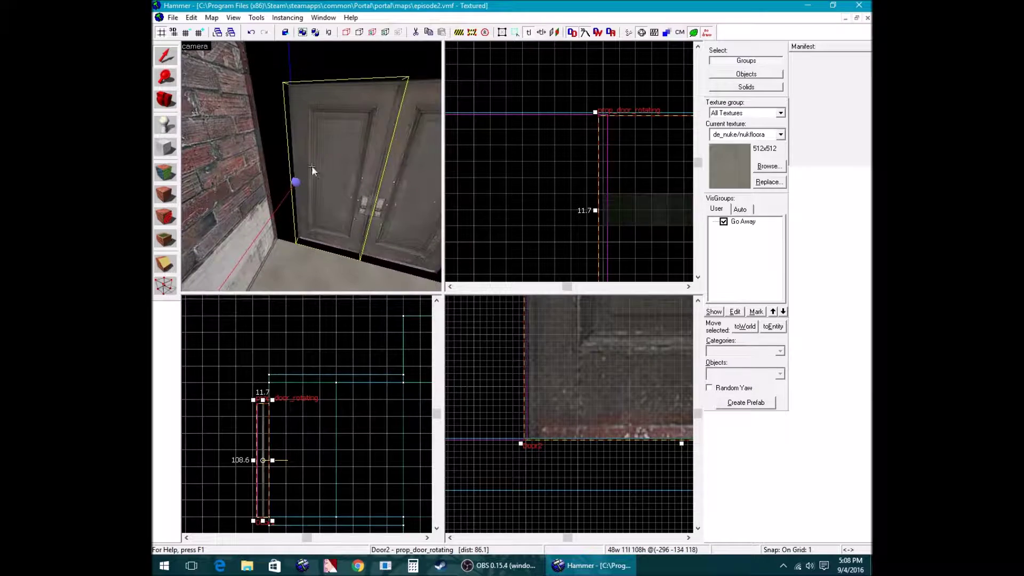
pyautogui.press('z')
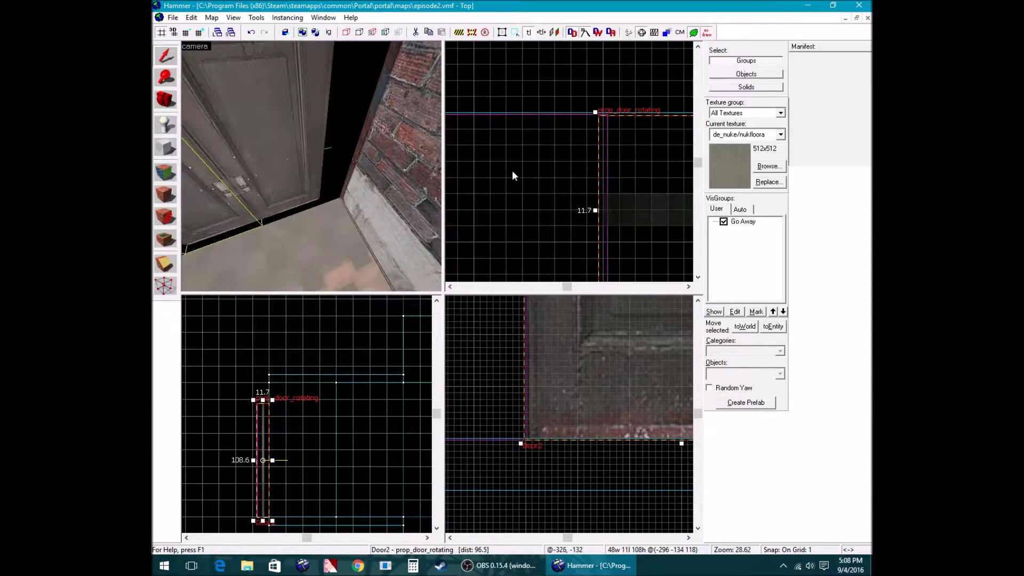
pyautogui.scroll(-9, 514, 172)
pyautogui.press('z')
pyautogui.press('z')
pyautogui.click(308, 176)
pyautogui.scroll(-3, 581, 170)
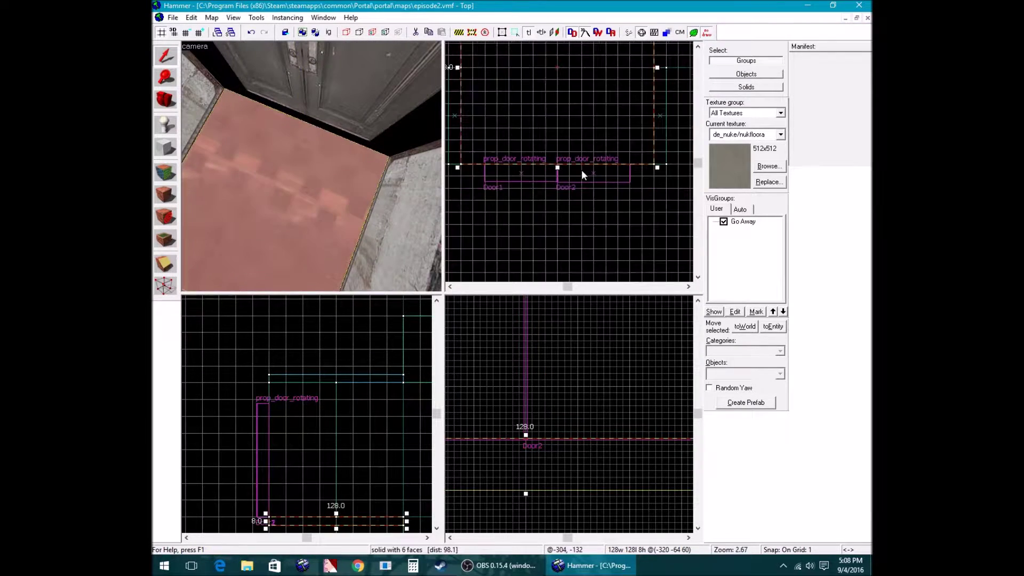
pyautogui.click(780, 134)
pyautogui.scroll(-1, 746, 240)
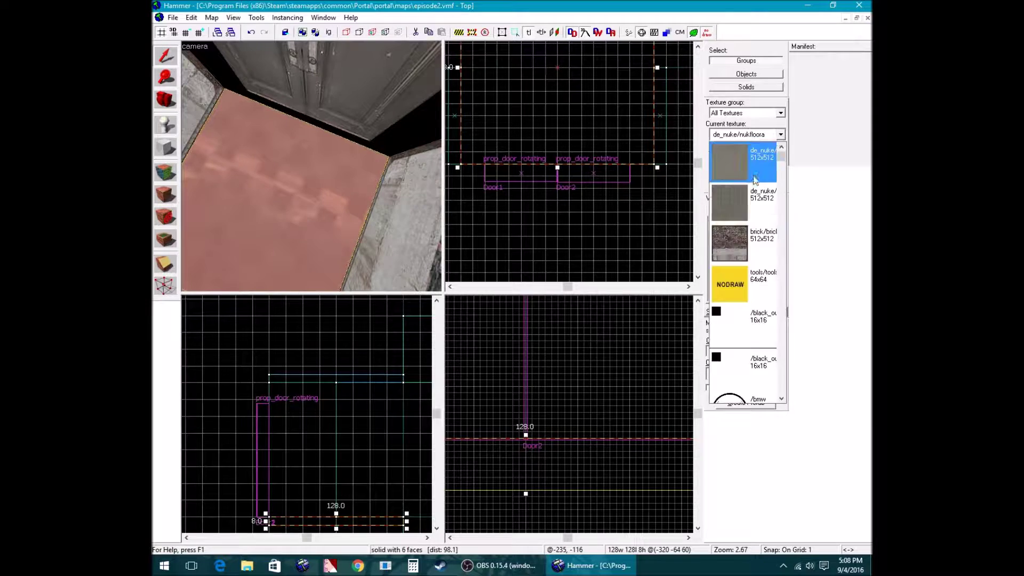
pyautogui.click(730, 272)
# Create a nodraw threshold block 96 wide, 12 deep and 8 high directly beneath the two doors
pyautogui.scroll(3, 493, 169)
pyautogui.scroll(12, 593, 178)
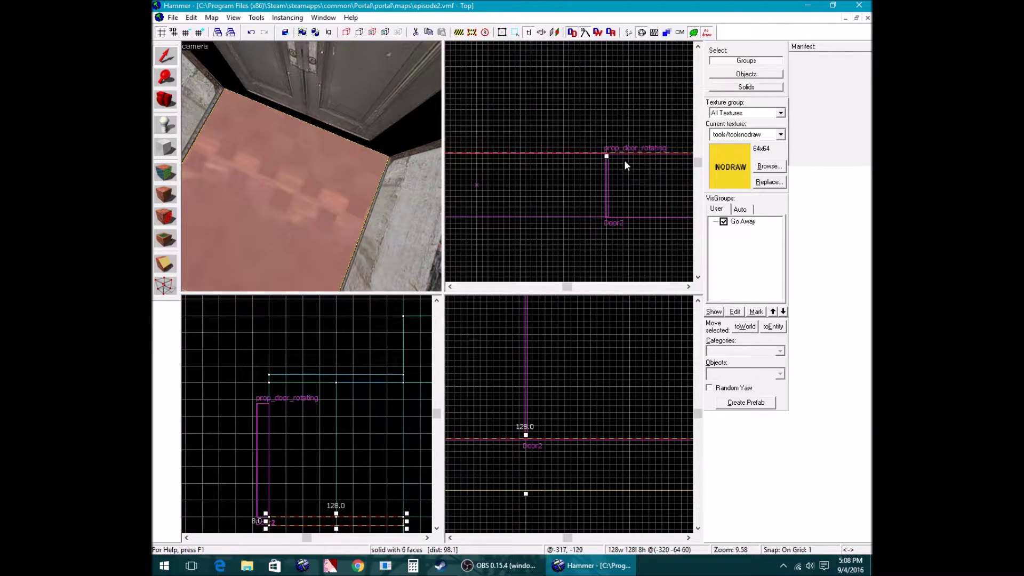
pyautogui.scroll(-7, 595, 158)
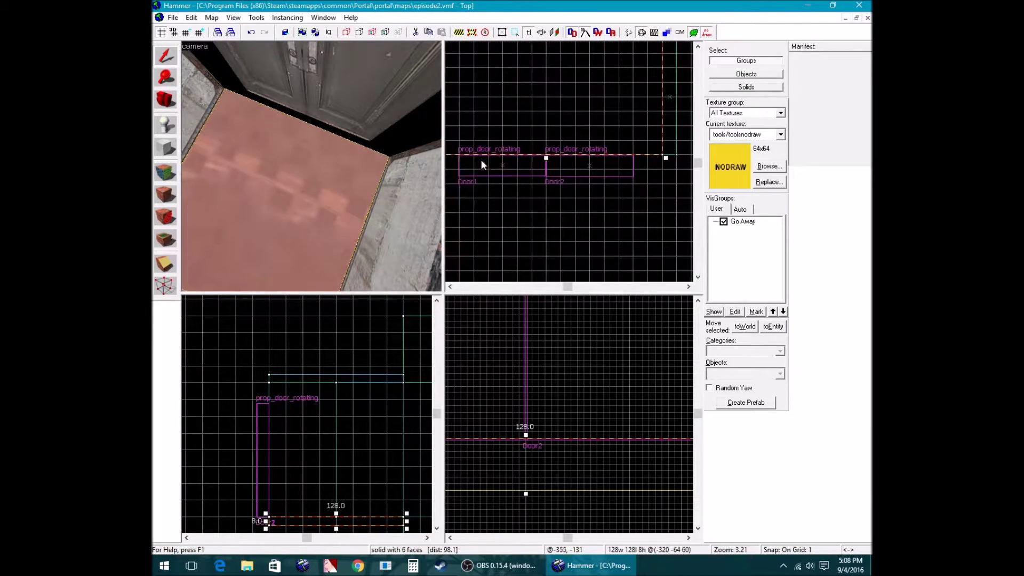
pyautogui.hotkey('shift', 'b')
pyautogui.moveTo(481, 159); pyautogui.dragTo(577, 250)
pyautogui.scroll(-7, 492, 223)
pyautogui.scroll(10, 661, 248)
pyautogui.press('Return')
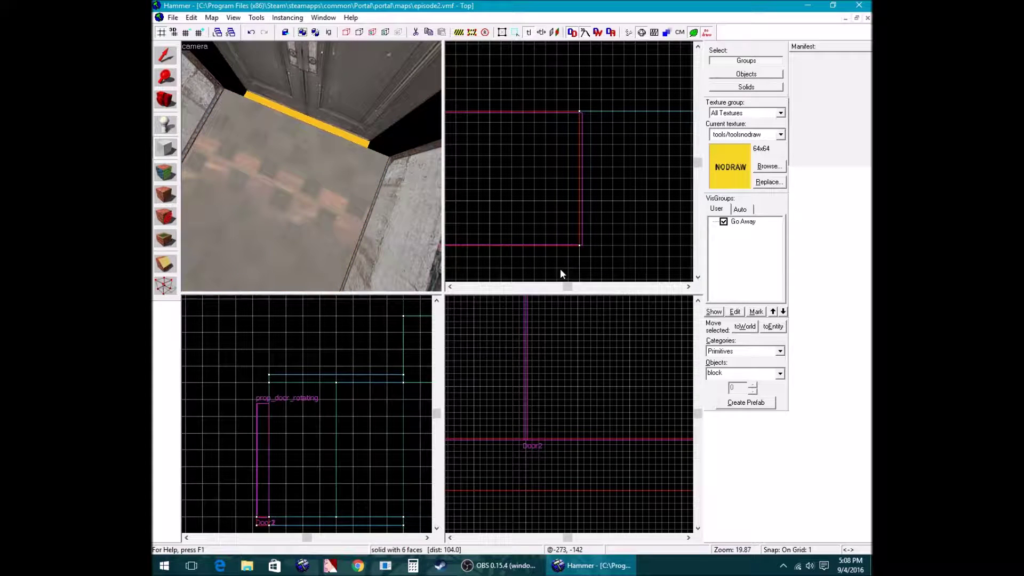
# Select the hallway side wall next to Door2 as the height reference for a new block
pyautogui.hotkey('shift', 's')
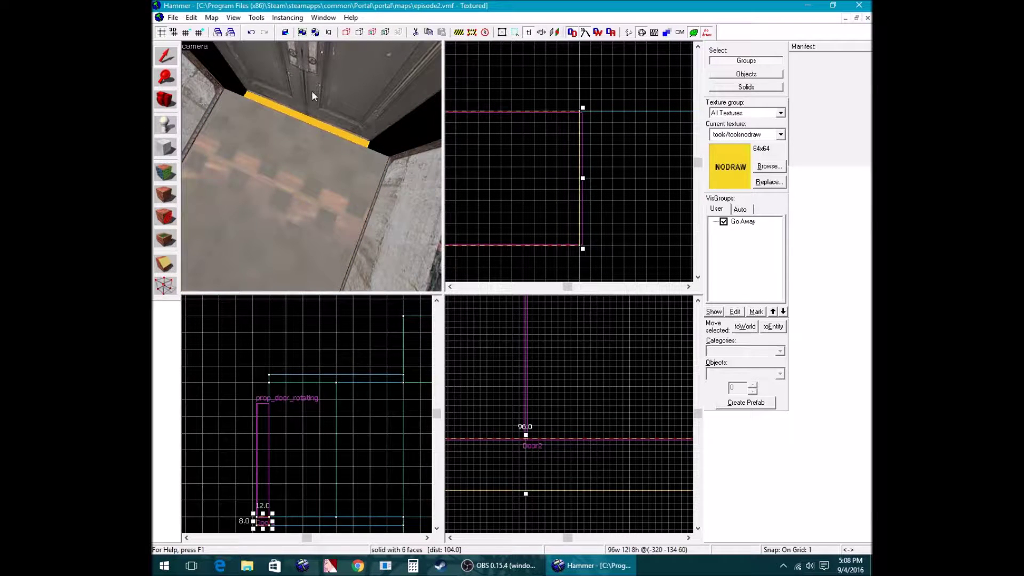
pyautogui.press('z')
pyautogui.press('z')
pyautogui.click(343, 164)
pyautogui.scroll(-11, 666, 187)
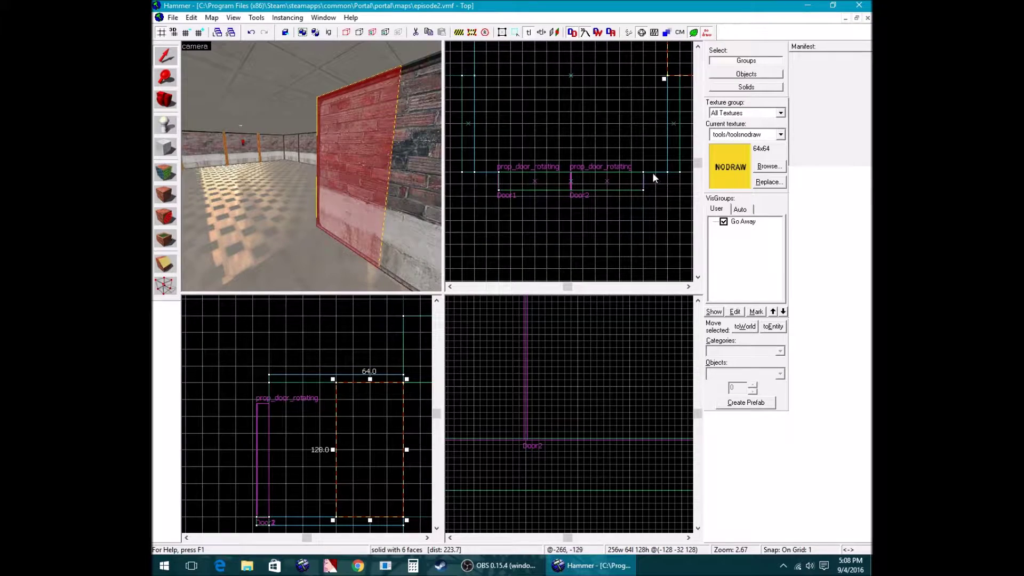
pyautogui.click(389, 174)
# Create a nodraw wall block 160 wide, 16 deep and 128 high running outward from the side of Door2
pyautogui.hotkey('shift', 'b')
pyautogui.scroll(2, 642, 171)
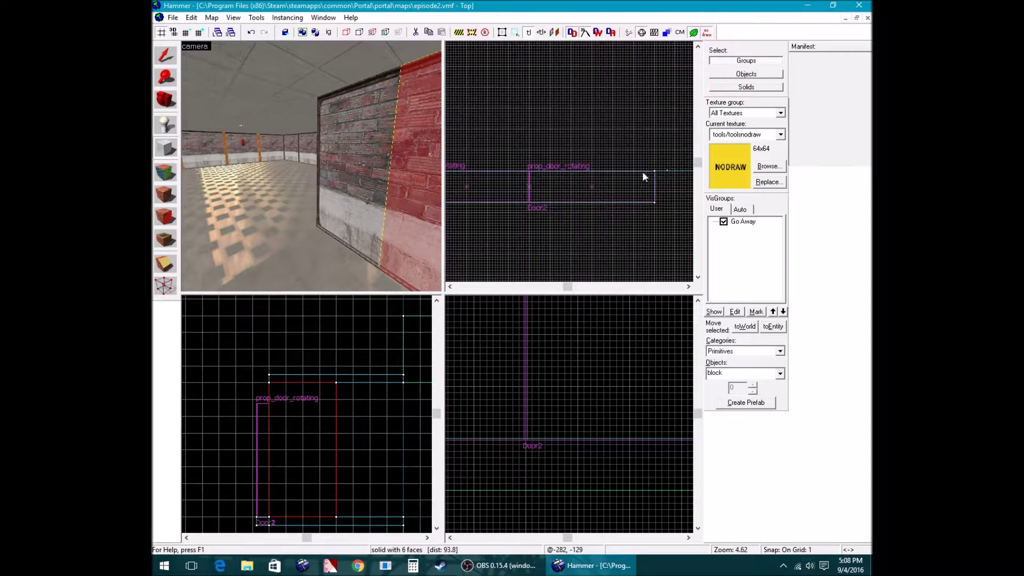
pyautogui.moveTo(656, 171)
pyautogui.mouseDown()
pyautogui.moveTo(694, 203)
pyautogui.moveTo(526, 194)
pyautogui.moveTo(639, 211)
pyautogui.moveTo(688, 197)
pyautogui.moveTo(742, 205)
pyautogui.moveTo(685, 222)
pyautogui.moveTo(668, 212)
pyautogui.moveTo(685, 222)
pyautogui.moveTo(661, 224)
pyautogui.mouseUp()
pyautogui.scroll(4, 527, 195)
pyautogui.scroll(-7, 647, 210)
pyautogui.scroll(4, 667, 212)
pyautogui.scroll(-3, 660, 224)
pyautogui.scroll(-10, 660, 224)
pyautogui.press('z')
pyautogui.press('w')
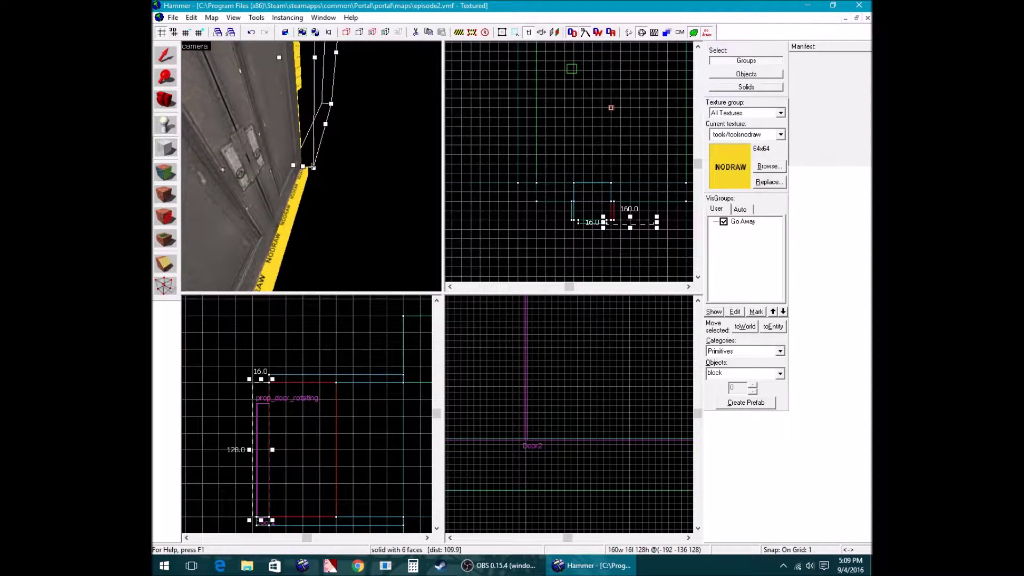
pyautogui.press('Return')
# Extend the threshold block beneath the doors to a depth of 16, flush with the new wall block
pyautogui.click(305, 174)
pyautogui.scroll(8, 590, 221)
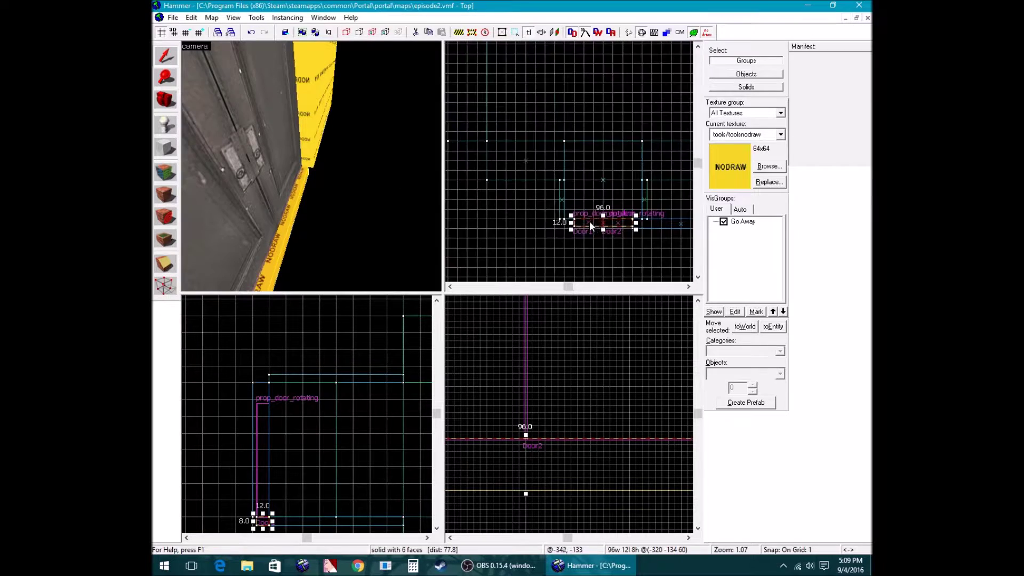
pyautogui.moveTo(606, 228); pyautogui.dragTo(609, 229)
pyautogui.scroll(3, 607, 234)
pyautogui.scroll(3, 606, 232)
# Using the wall block beside Door2 as height reference, create a nodraw block 16 wide, 200 long and 128 high beside Door1
pyautogui.press('z')
pyautogui.press('z')
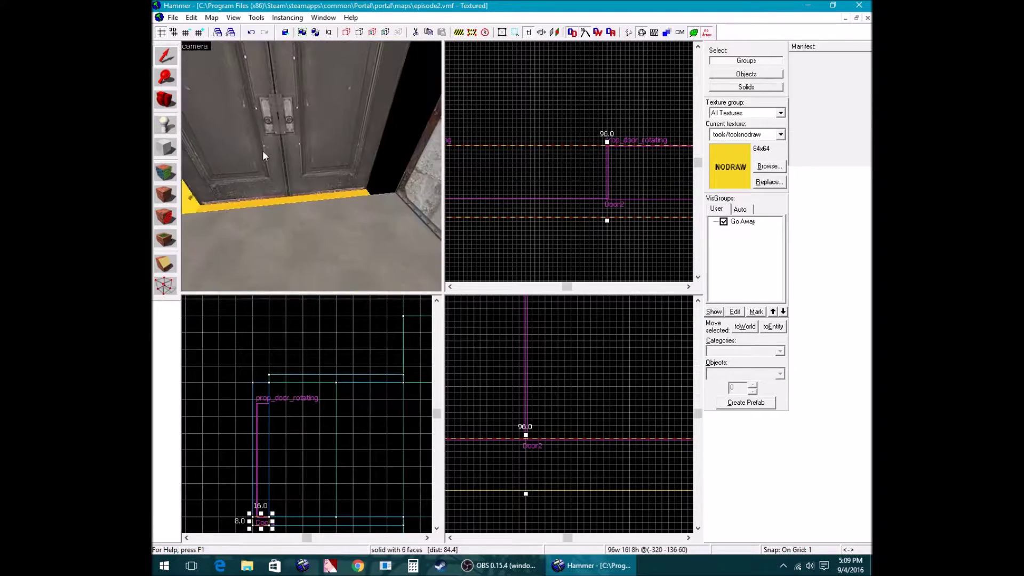
pyautogui.click(248, 164)
pyautogui.scroll(-10, 632, 173)
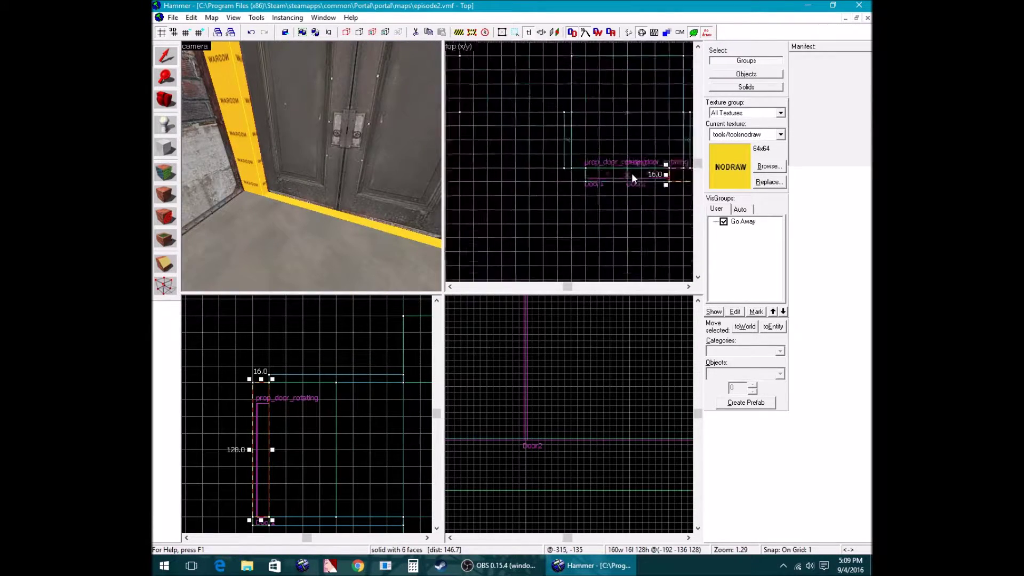
pyautogui.scroll(15, 626, 178)
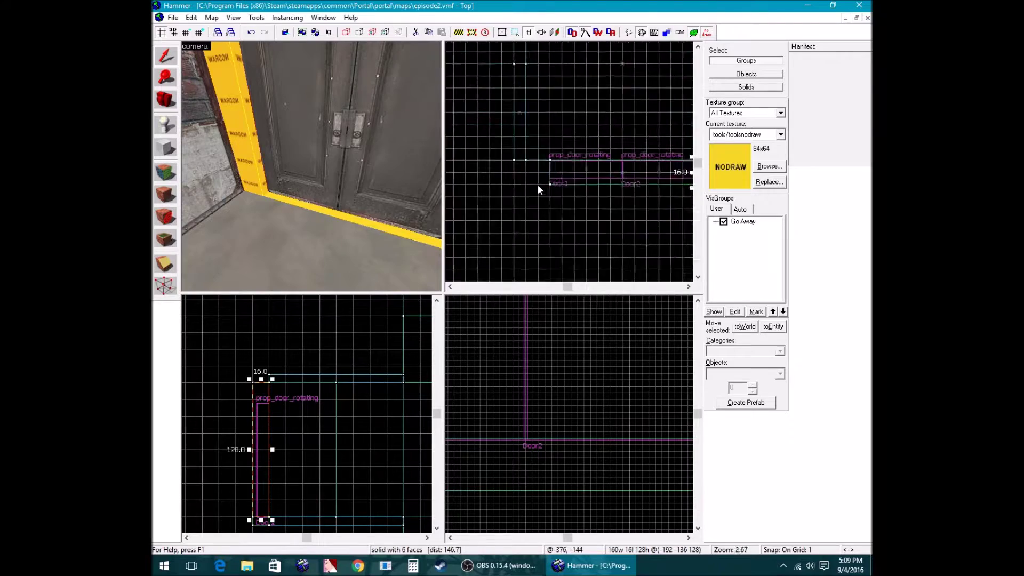
pyautogui.hotkey('shift', 'b')
pyautogui.moveTo(504, 124)
pyautogui.mouseDown()
pyautogui.moveTo(572, 293)
pyautogui.moveTo(571, 276)
pyautogui.mouseUp()
pyautogui.scroll(-4, 549, 224)
pyautogui.scroll(3, 572, 272)
pyautogui.scroll(-10, 582, 104)
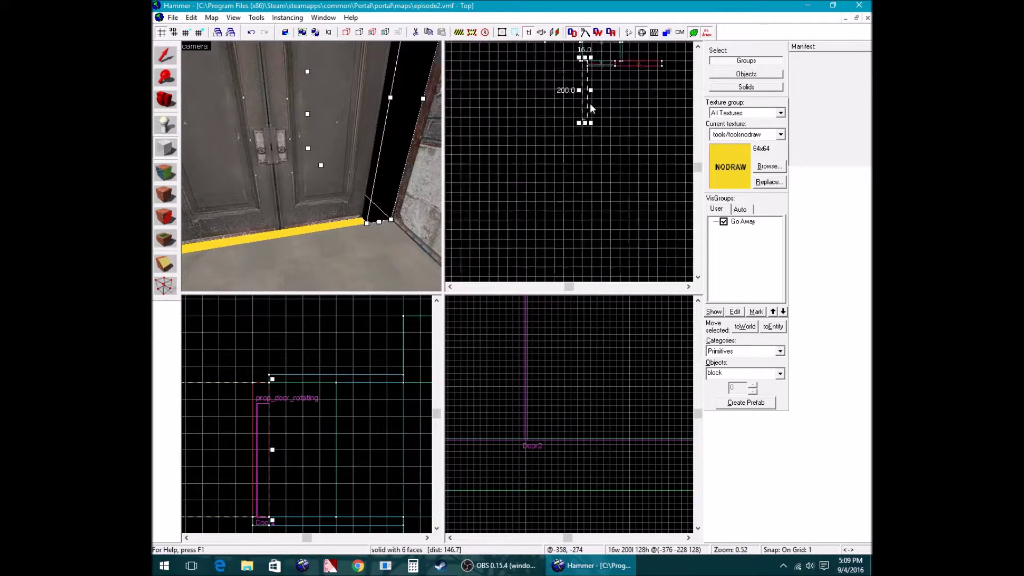
pyautogui.scroll(13, 589, 91)
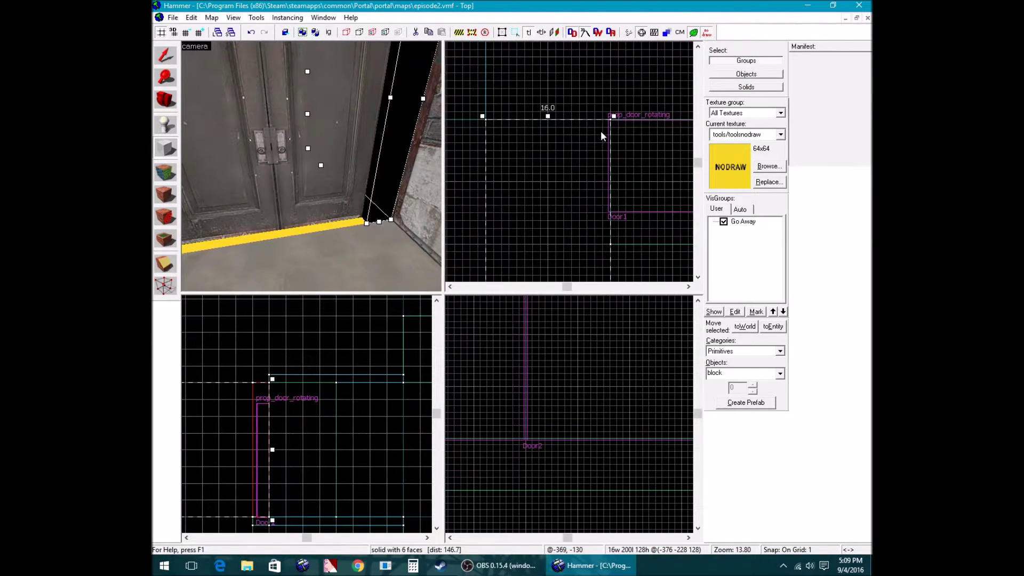
pyautogui.press('Return')
# Examine the doors and the new nodraw blocks around them from outside the hallway
pyautogui.press('z')
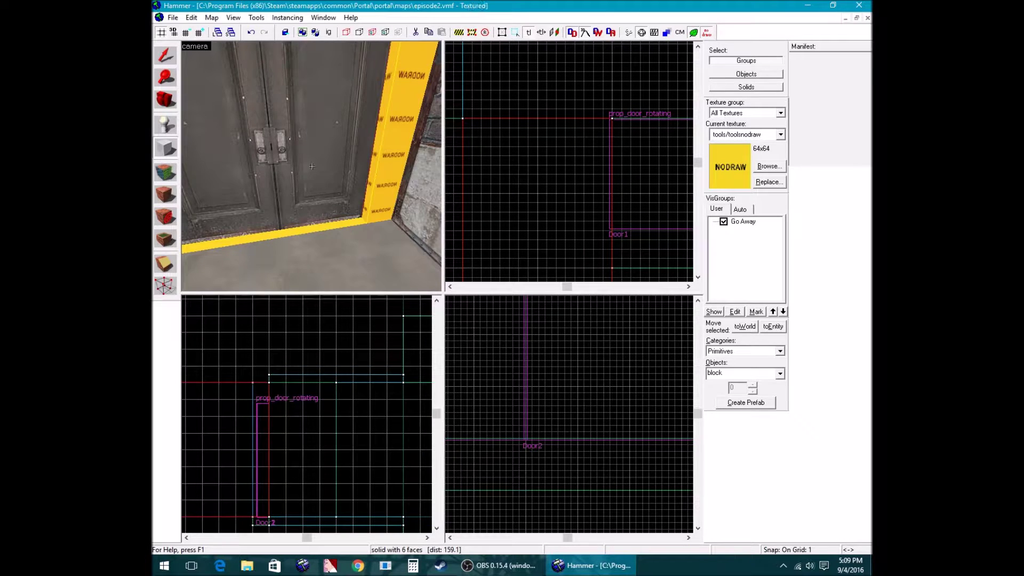
pyautogui.press('w')
pyautogui.press('s')
pyautogui.press('w')
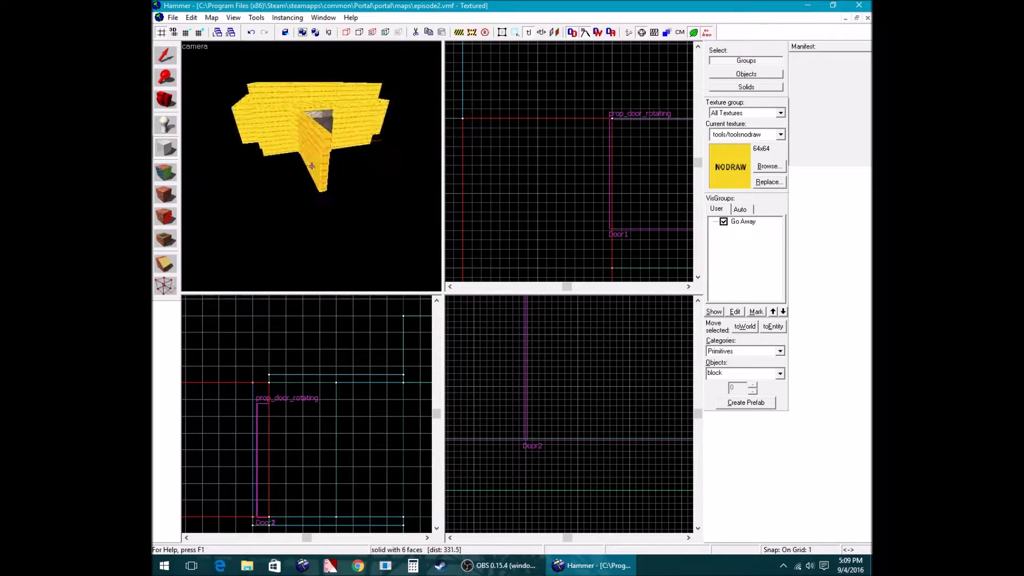
pyautogui.press('w')
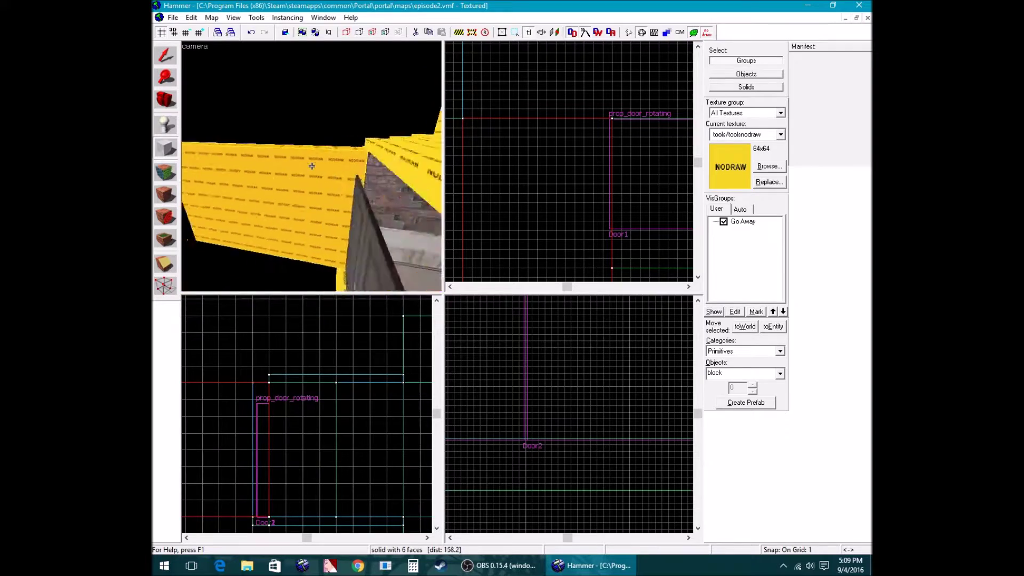
pyautogui.press('s')
pyautogui.press('z')
pyautogui.scroll(-5, 485, 164)
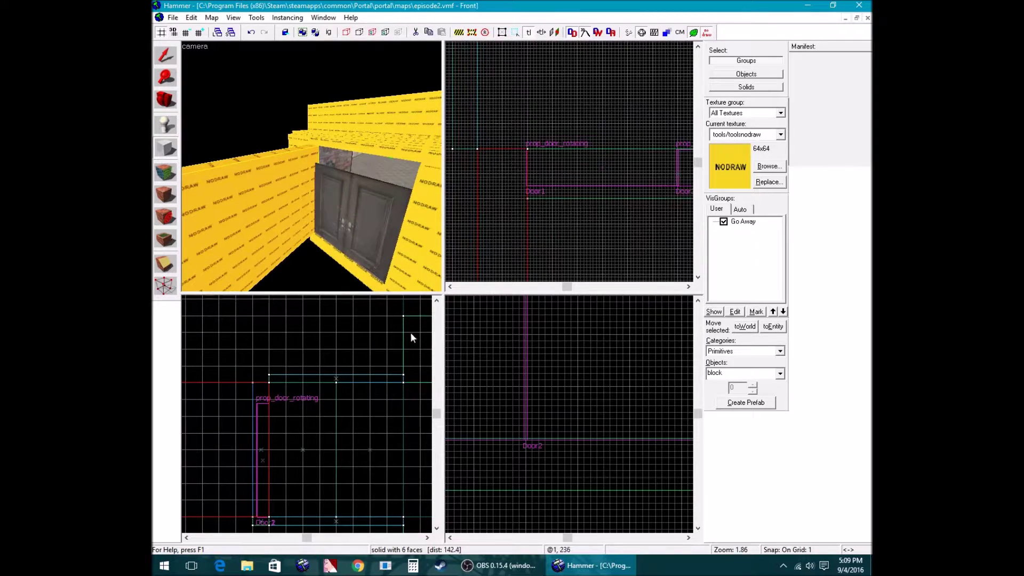
# Duplicate the threshold block straight up to the top of the doors as a lintel
pyautogui.hotkey('shift', 's')
pyautogui.click(340, 259)
pyautogui.scroll(-2, 554, 431)
pyautogui.moveTo(536, 449)
pyautogui.mouseDown()
pyautogui.moveTo(548, 267)
pyautogui.moveTo(553, 355)
pyautogui.moveTo(550, 309)
pyautogui.moveTo(553, 323)
pyautogui.mouseUp()
pyautogui.scroll(-1, 555, 276)
pyautogui.scroll(-5, 559, 344)
pyautogui.scroll(2, 553, 355)
pyautogui.scroll(-6, 568, 327)
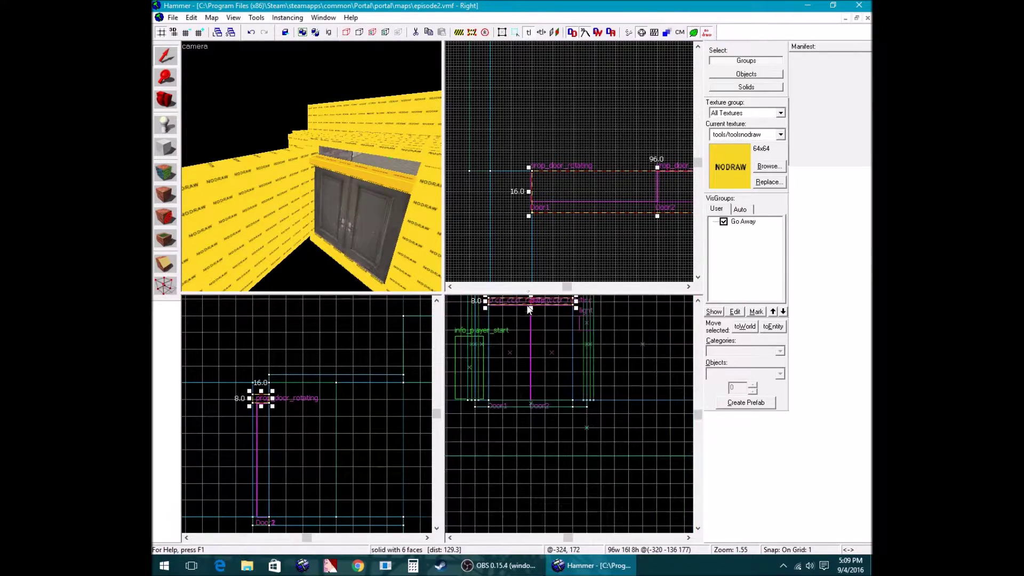
# Nudge the lintel block vertically so its centre sits at height 176
pyautogui.scroll(3, 528, 308)
pyautogui.press('Up')
pyautogui.press('Down')
pyautogui.press('Down')
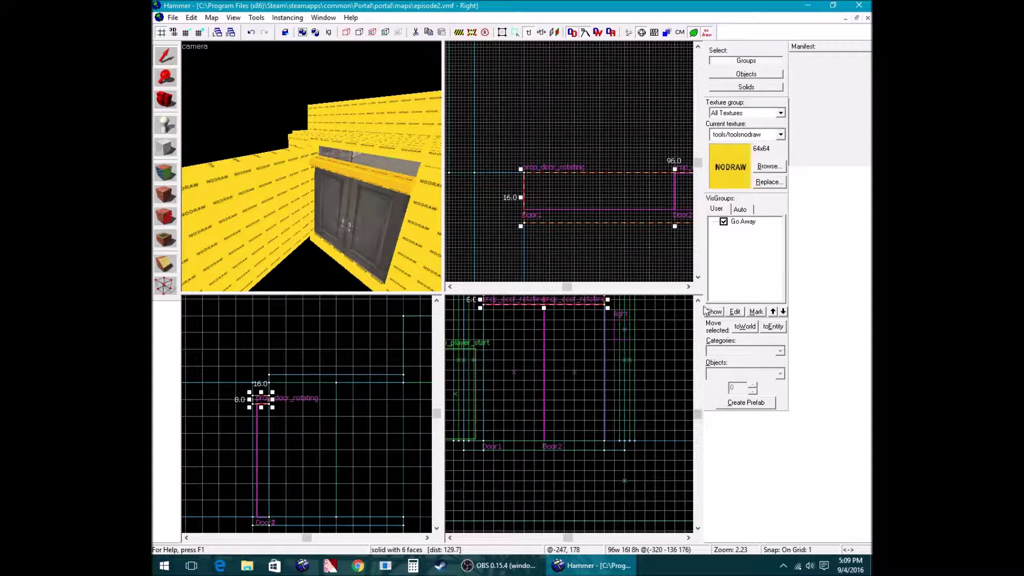
# Stretch the lintel block above the doors upward to a height of 20 so it meets the hallway ceiling
pyautogui.scroll(8, 621, 438)
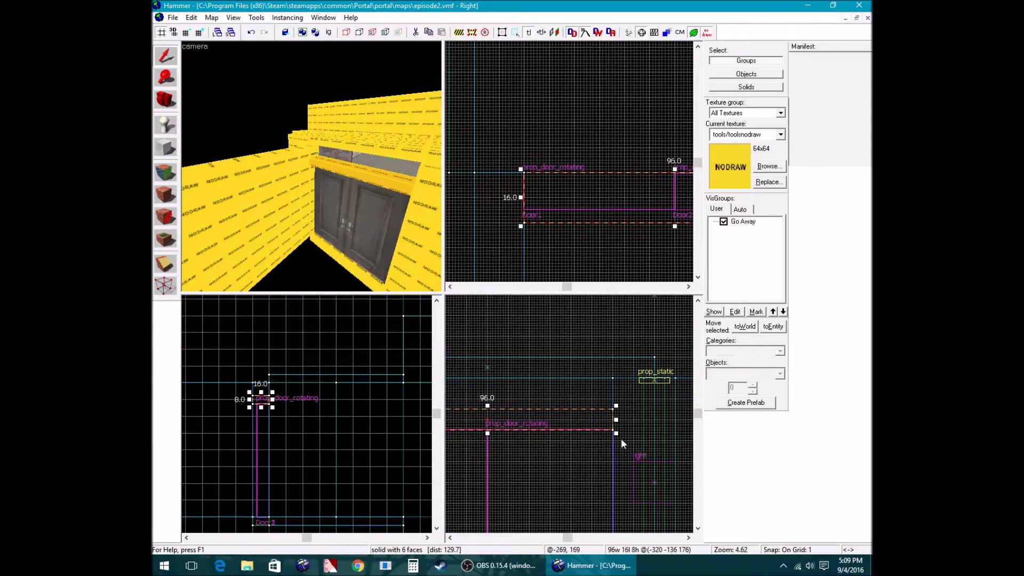
pyautogui.moveTo(591, 360); pyautogui.dragTo(561, 364)
pyautogui.scroll(-8, 585, 374)
pyautogui.scroll(5, 560, 346)
pyautogui.press('z')
pyautogui.press('w')
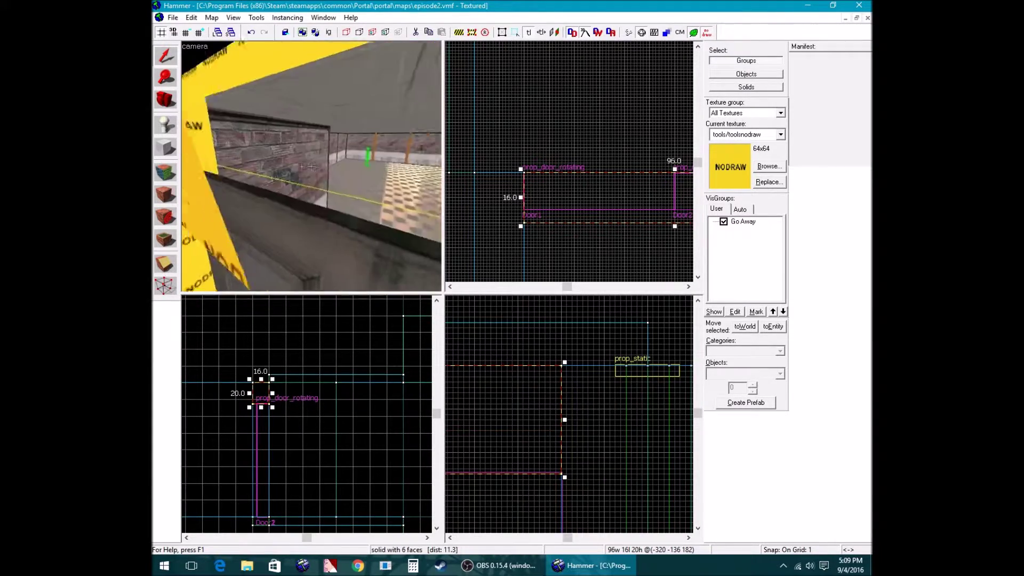
pyautogui.press('z')
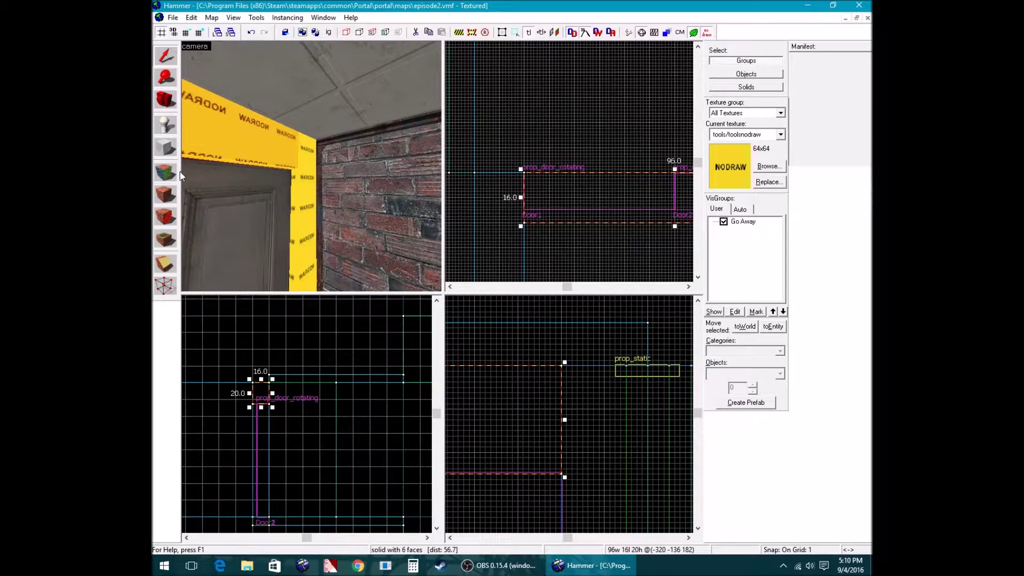
# Texture the hallway-side wall face beside the doors with brick/brickwall034f and justify the texture to the bottom
pyautogui.click(166, 172)
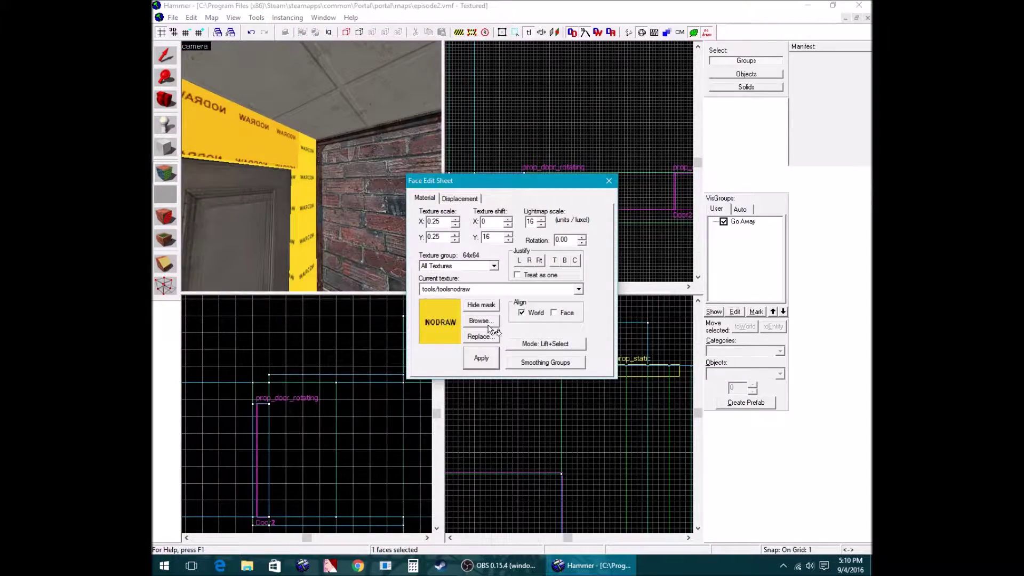
pyautogui.click(488, 323)
pyautogui.press('BackSpace')
pyautogui.write('brick')
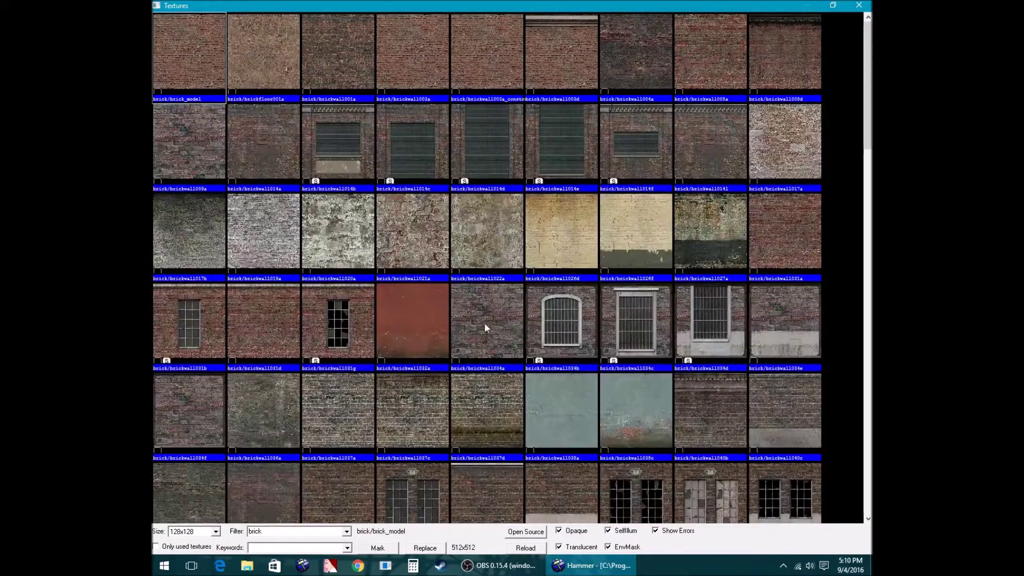
pyautogui.click(472, 302)
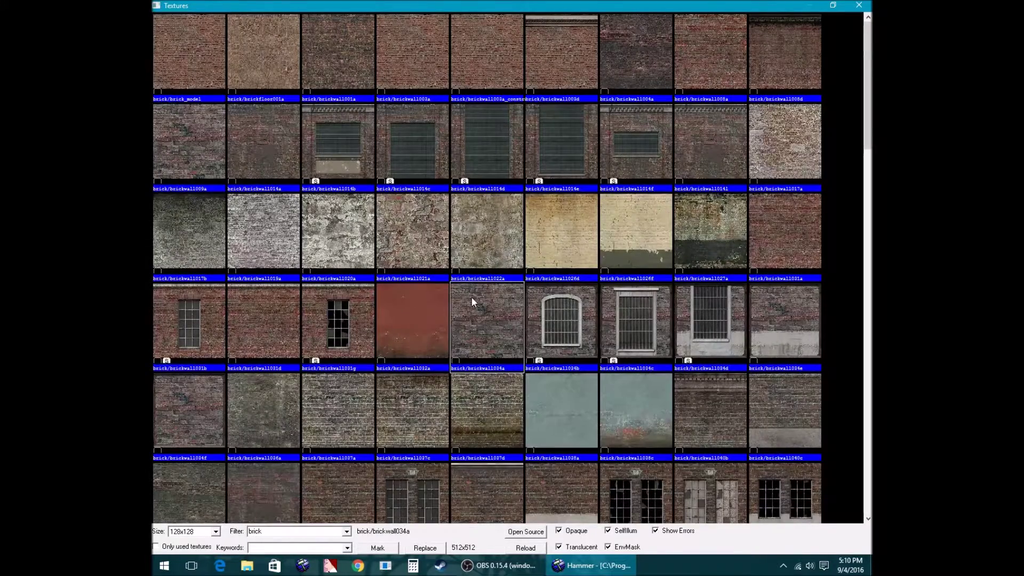
pyautogui.click(182, 423)
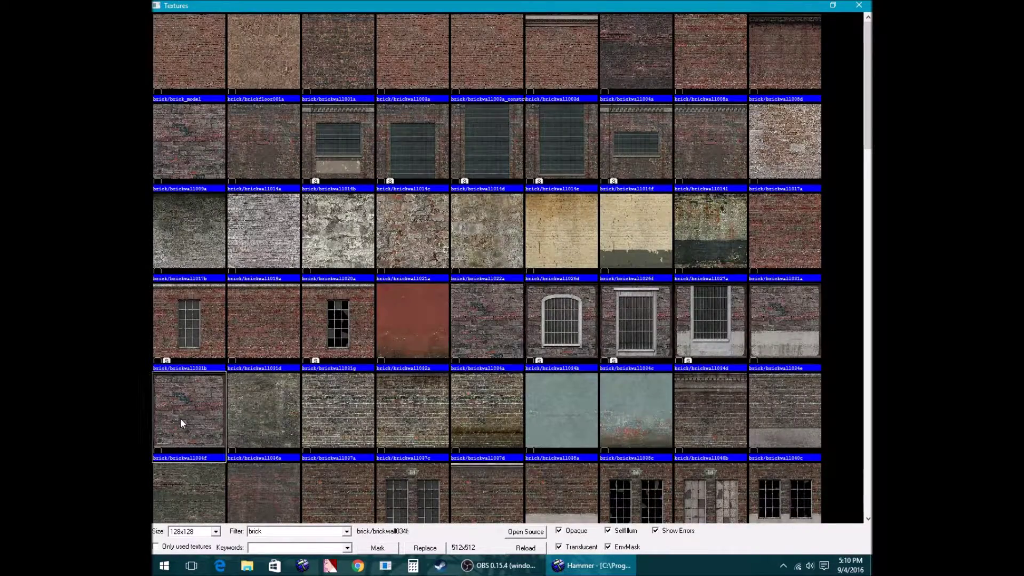
pyautogui.doubleClick(219, 415)
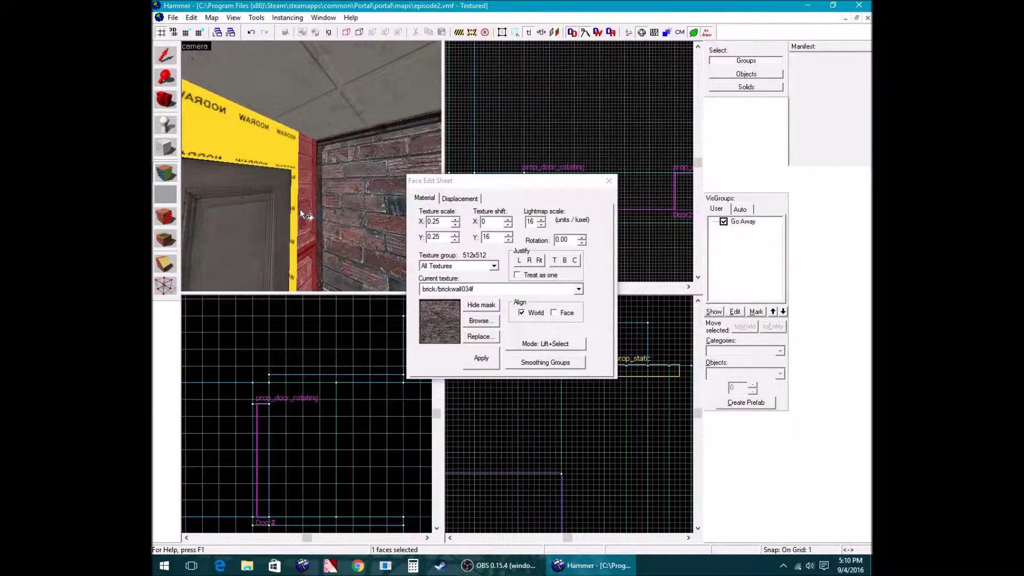
pyautogui.press('z')
pyautogui.press('z')
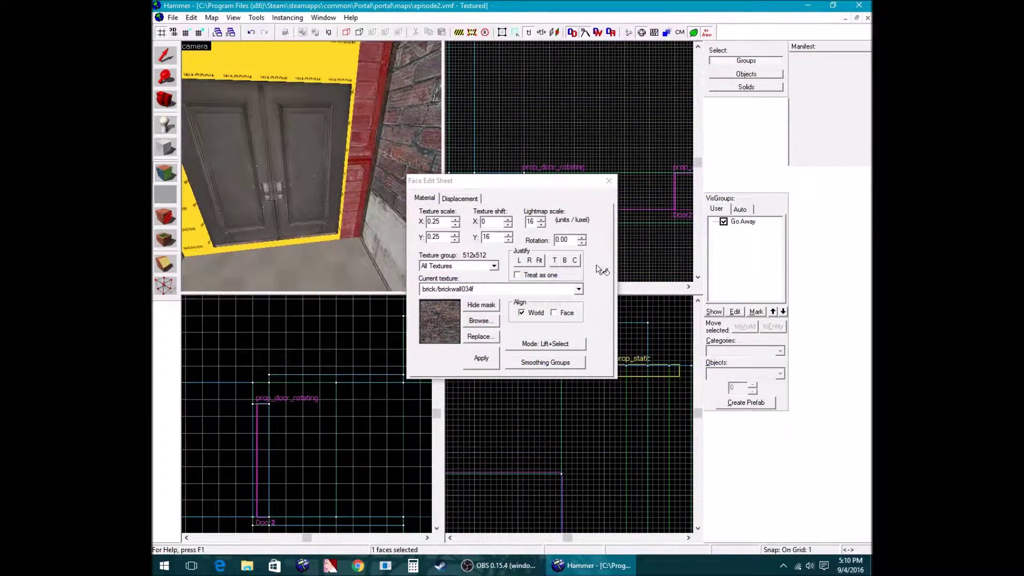
pyautogui.click(566, 262)
pyautogui.press('z')
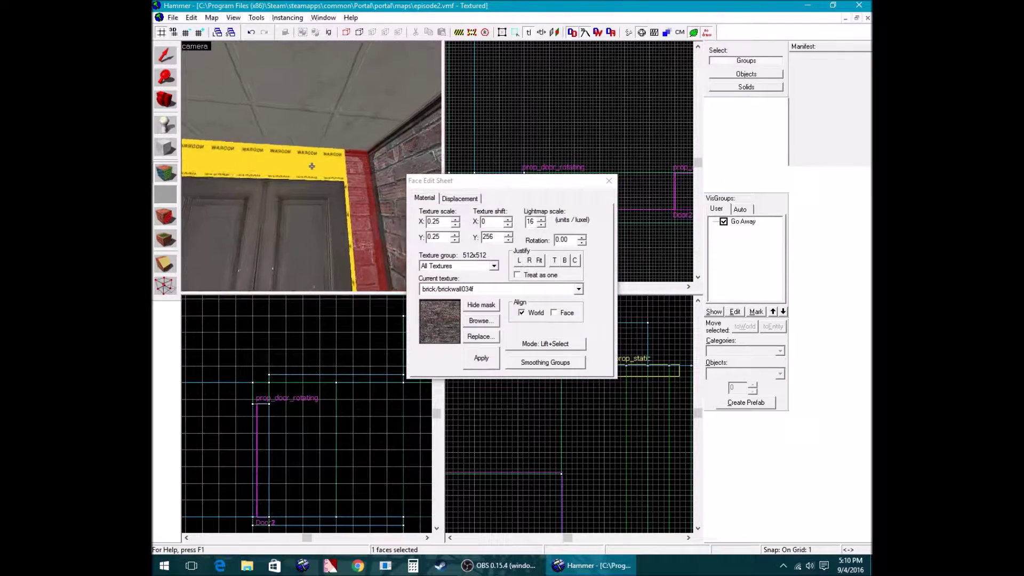
# Apply the same brick/brickwall034f texture to the hallway-side faces of the lintel and the wall block on the other side of the doors
pyautogui.rightClick(312, 166)
pyautogui.rightClick(312, 166)
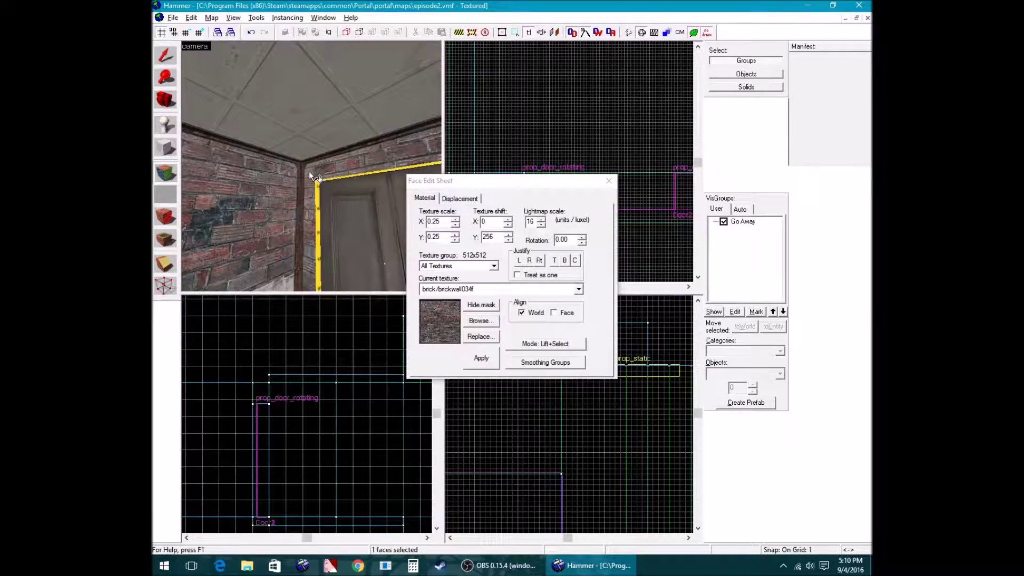
pyautogui.click(311, 166)
pyautogui.press('s')
pyautogui.press('w')
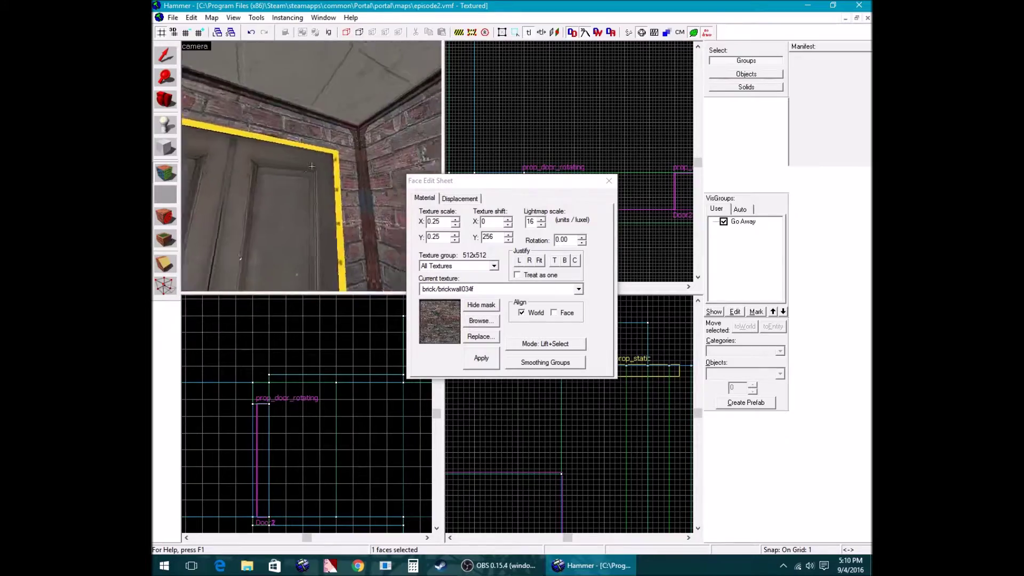
pyautogui.rightClick(311, 166)
pyautogui.click(311, 166)
pyautogui.press('w')
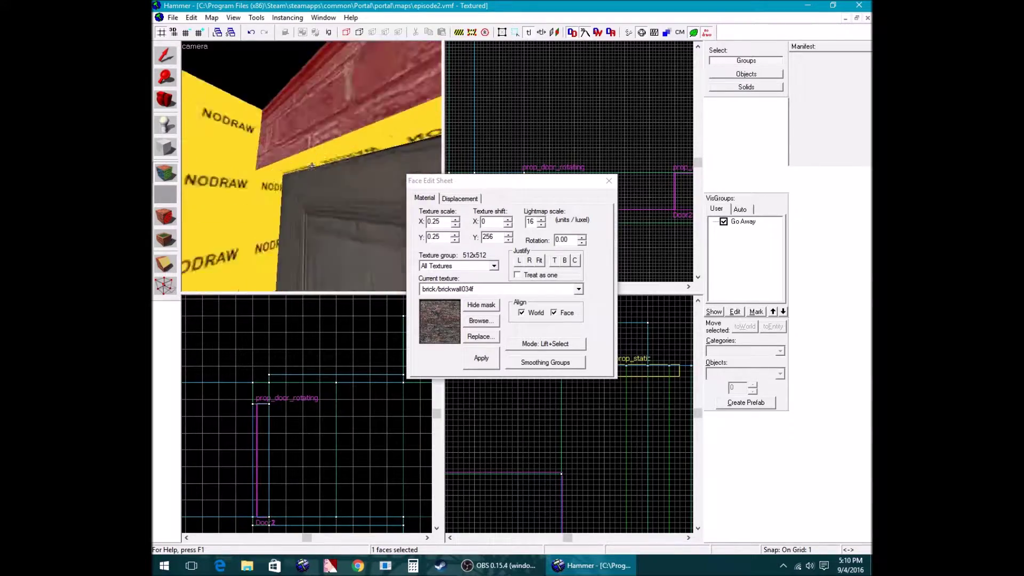
# Texture the outer face of the lintel above the doors with brick/brickwall003d
pyautogui.press('z')
pyautogui.click(478, 321)
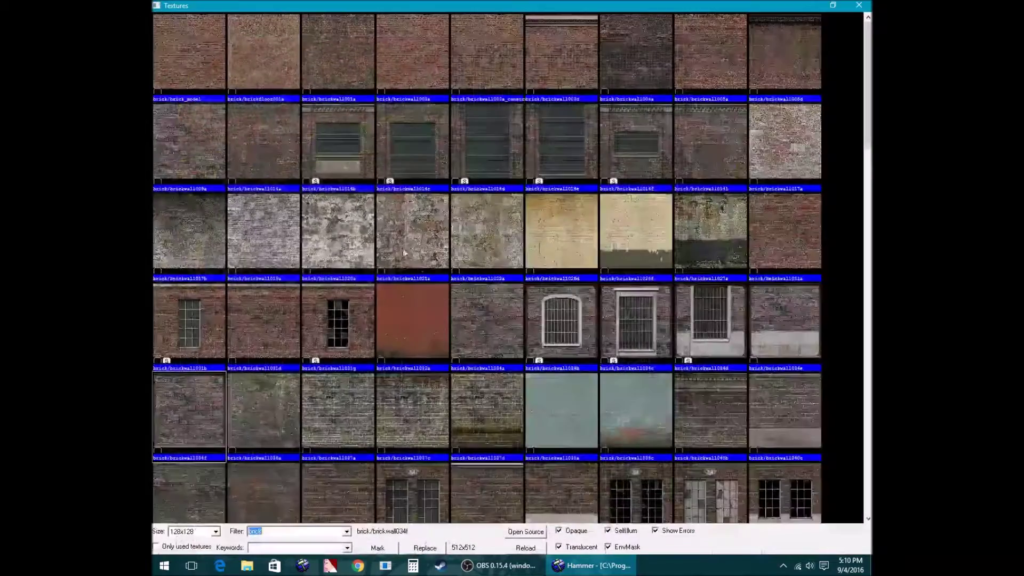
pyautogui.click(392, 75)
pyautogui.doubleClick(528, 57)
pyautogui.click(483, 361)
# Apply brick/brickwall003d to the exterior wall faces on both sides of the doors
pyautogui.press('z')
pyautogui.press('s')
pyautogui.press('z')
pyautogui.rightClick(356, 176)
pyautogui.press('z')
pyautogui.press('z')
pyautogui.rightClick(236, 177)
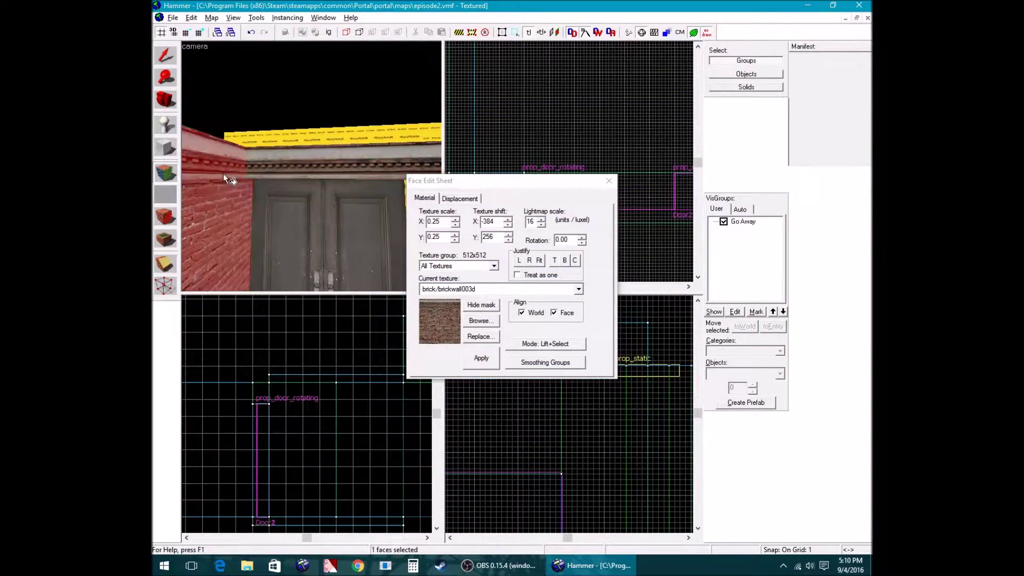
# Sample brick/brickwall034f from the inner lintel face and apply it to the lintel's underside and the inner sides of the door frame
pyautogui.press('z')
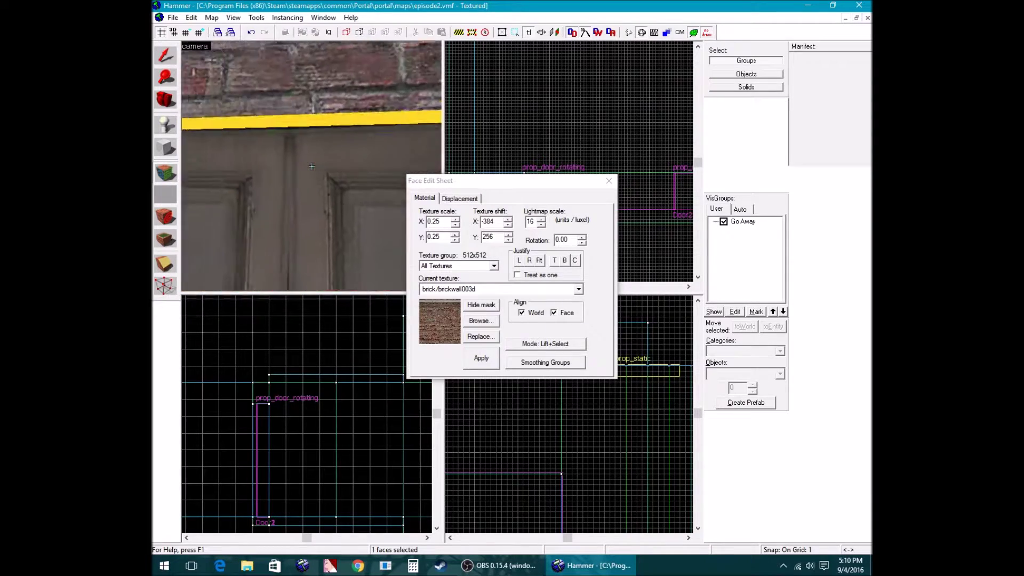
pyautogui.press('z')
pyautogui.press('z')
pyautogui.press('z')
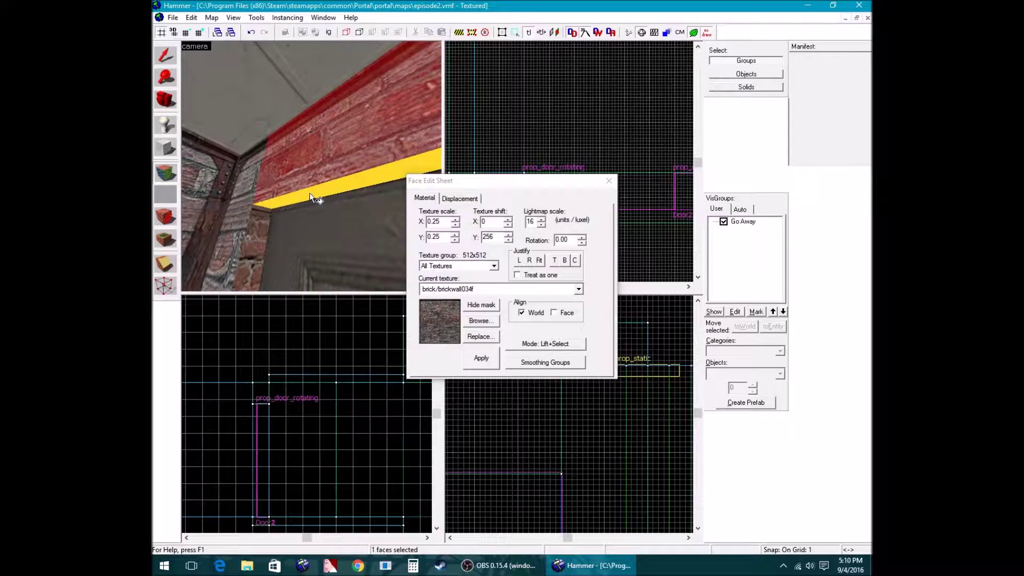
pyautogui.click(308, 193)
pyautogui.press('z')
pyautogui.press('z')
pyautogui.press('z')
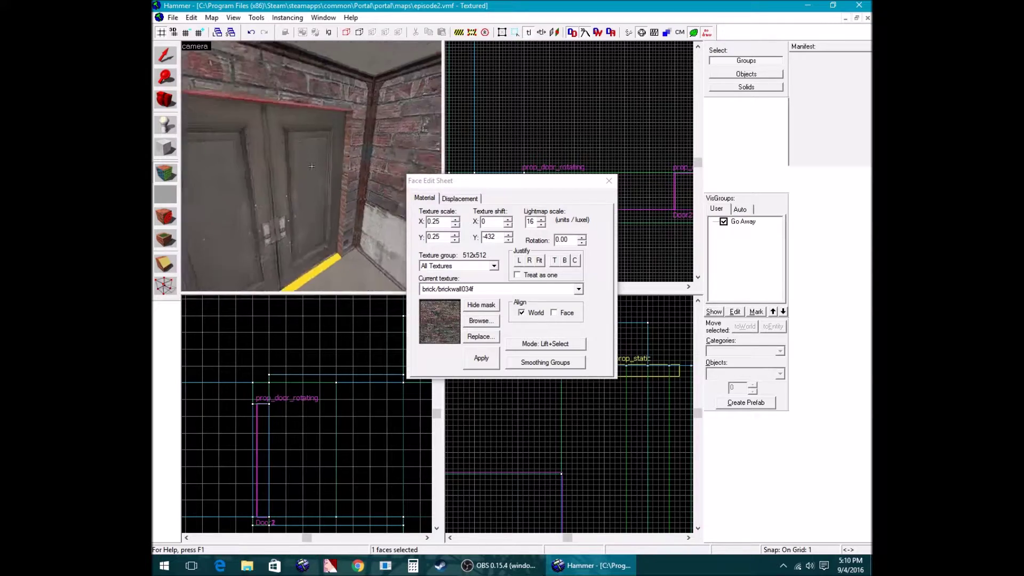
# Sample the hallway floor texture de_nuke/nukfloora, apply it to the top of the door threshold, and finish face editing
pyautogui.press('z')
pyautogui.click(281, 181)
pyautogui.press('z')
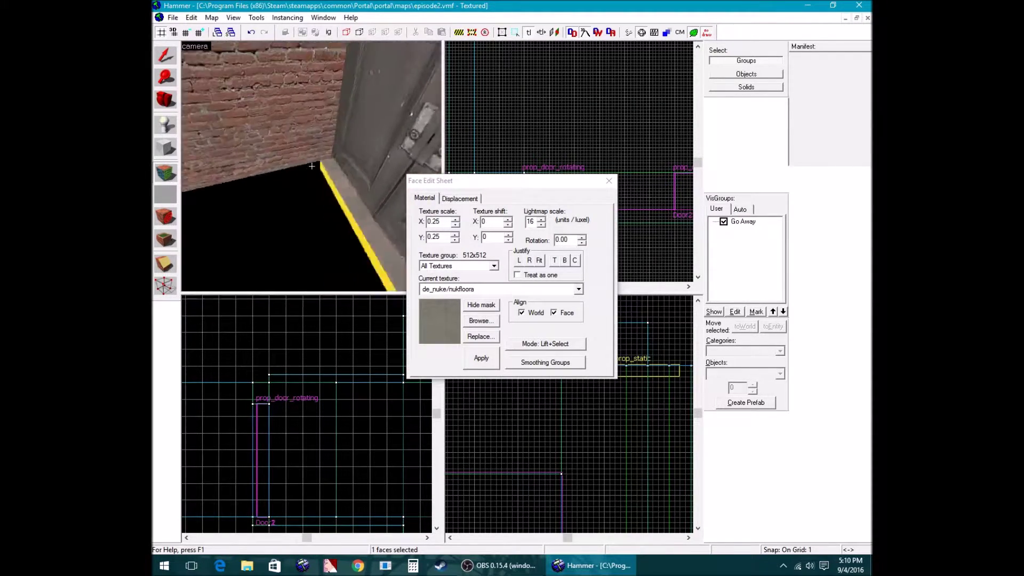
pyautogui.press('z')
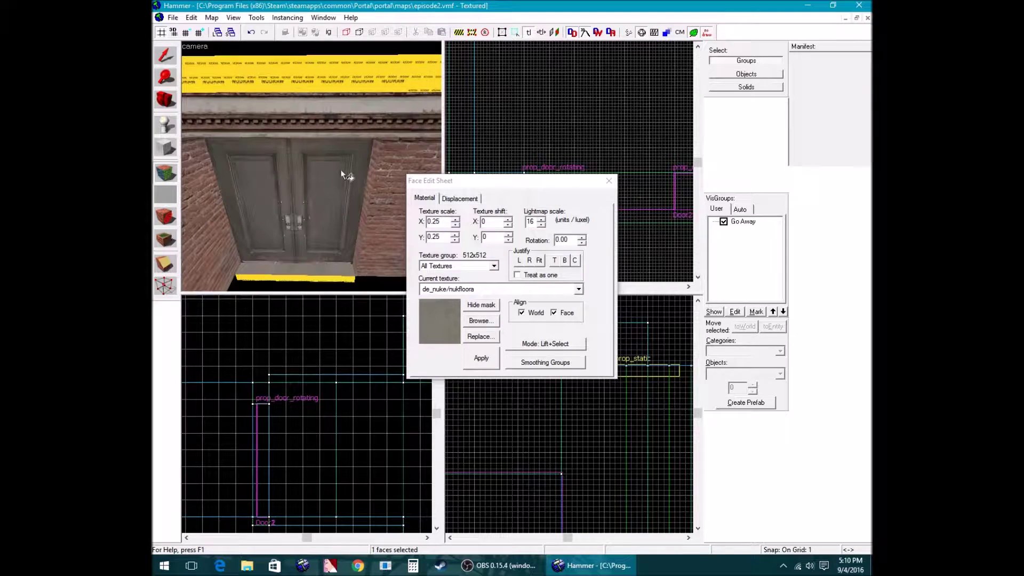
pyautogui.click(608, 182)
# Using the threshold block as height reference and tools/toolsnodraw as texture, outline an 8 high ground block outside from the corner beside Door1
pyautogui.press('z')
pyautogui.press('s')
pyautogui.press('z')
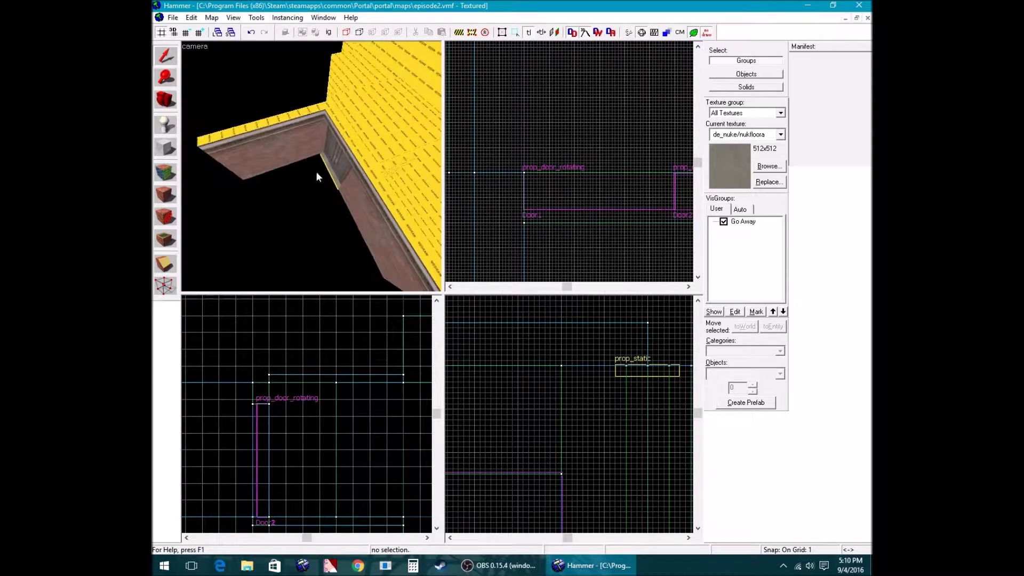
pyautogui.click(330, 170)
pyautogui.click(780, 135)
pyautogui.click(757, 283)
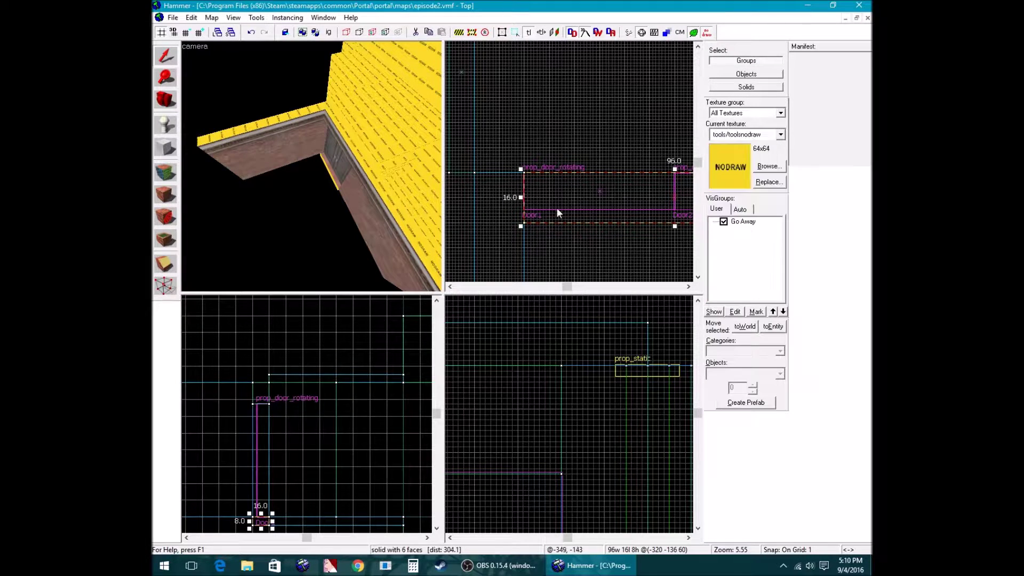
pyautogui.click(531, 228)
pyautogui.click(523, 223)
pyautogui.click(546, 234)
pyautogui.hotkey('shift', 'b')
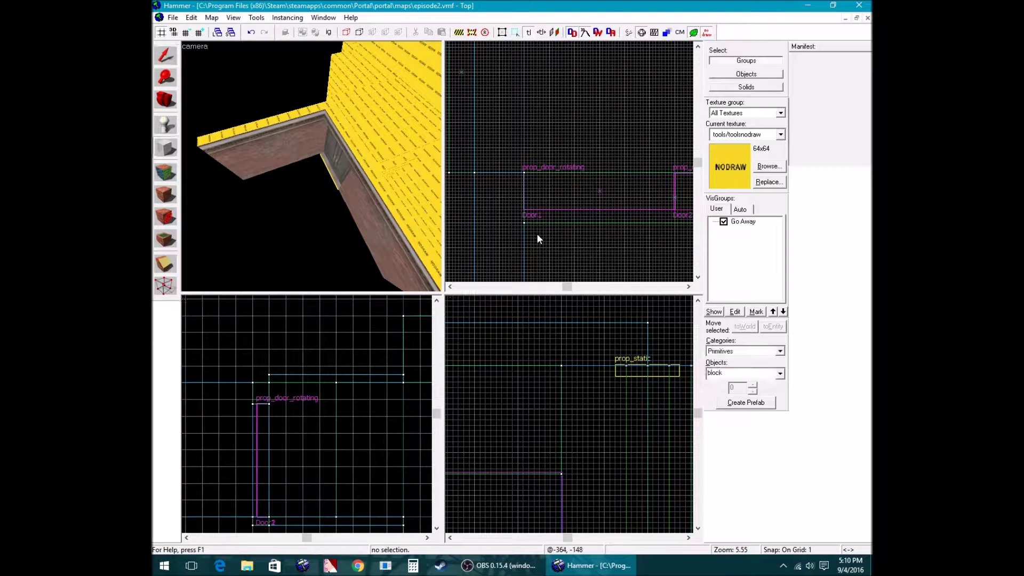
pyautogui.moveTo(523, 222); pyautogui.dragTo(637, 100)
# Stretch the ground block outline to 256 wide, align its edges with the ends of the exterior walls, and create the block
pyautogui.scroll(-17, 576, 228)
pyautogui.scroll(5, 643, 214)
pyautogui.scroll(4, 622, 102)
pyautogui.scroll(4, 636, 98)
pyautogui.scroll(-7, 635, 98)
pyautogui.scroll(3, 637, 101)
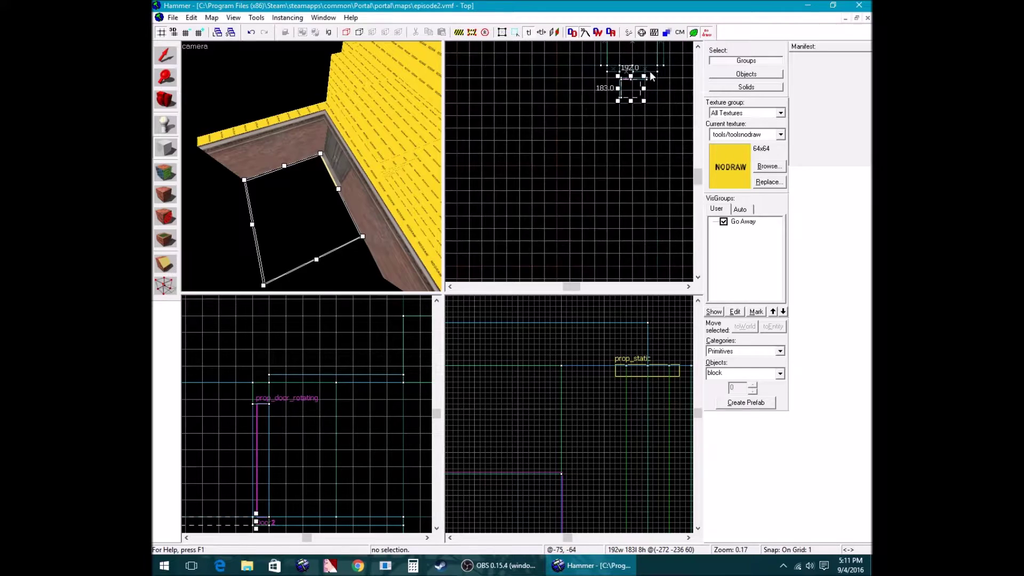
pyautogui.moveTo(625, 84); pyautogui.dragTo(671, 81)
pyautogui.scroll(3, 673, 86)
pyautogui.scroll(2, 678, 85)
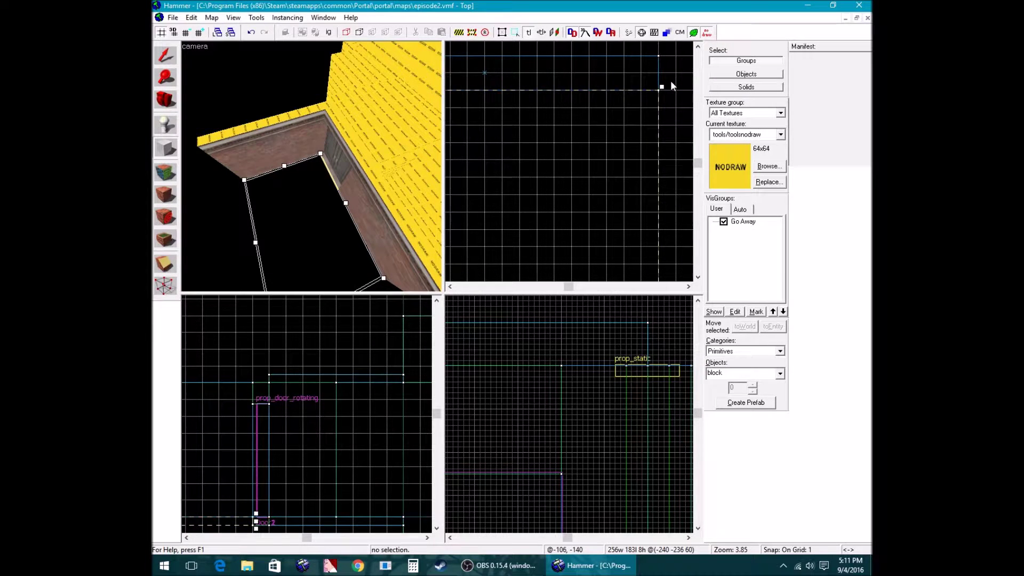
pyautogui.scroll(-4, 670, 81)
pyautogui.scroll(10, 650, 132)
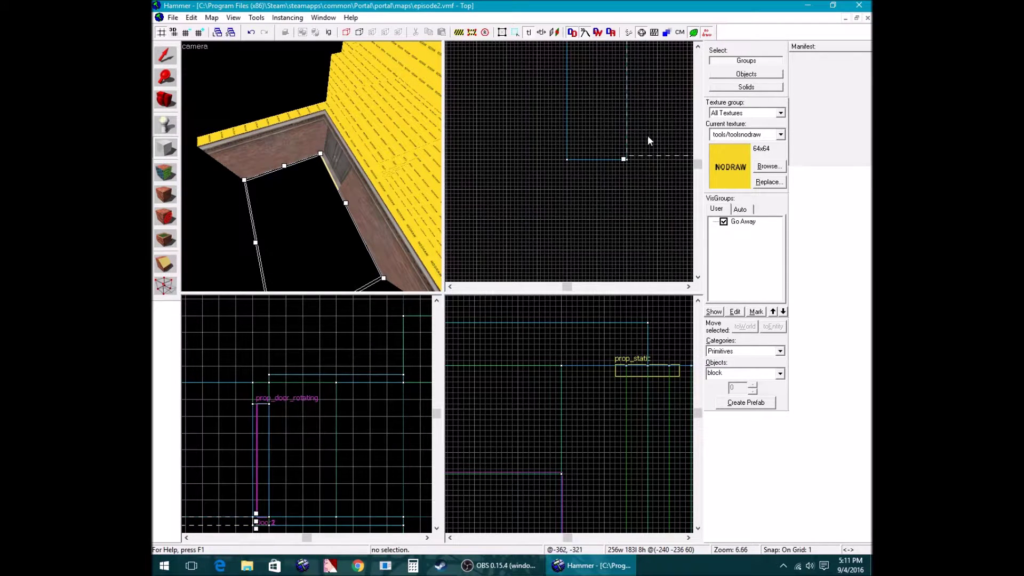
pyautogui.moveTo(590, 190); pyautogui.dragTo(590, 199)
pyautogui.press('Return')
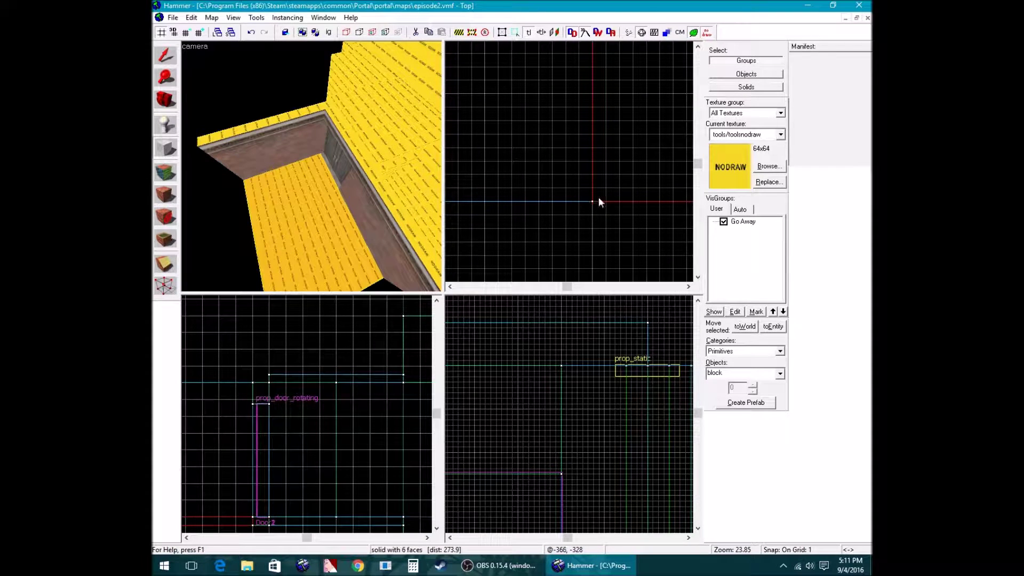
# Start face editing on the ground block's top face and browse the textures filtered by "grass"
pyautogui.click(166, 193)
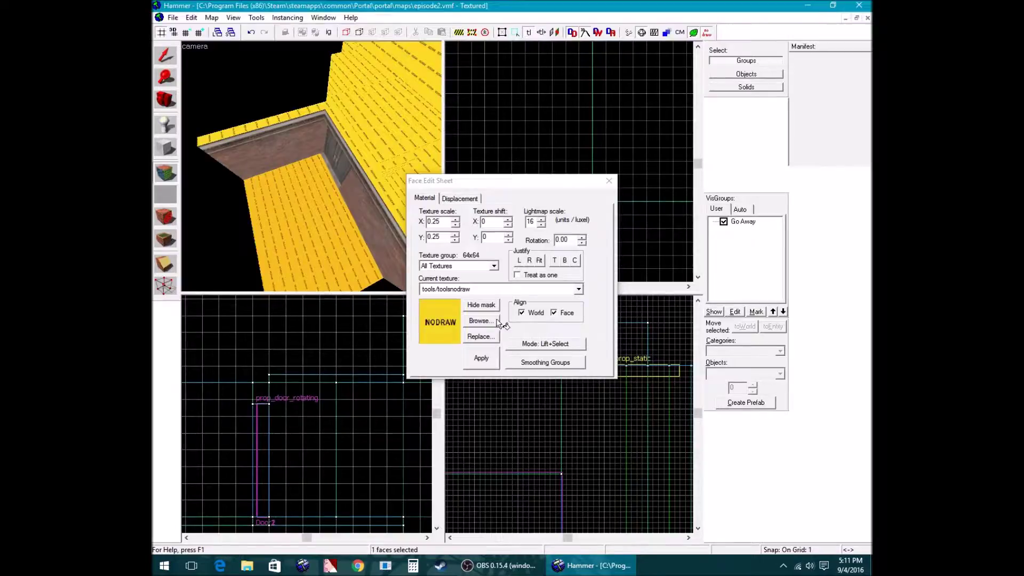
pyautogui.click(498, 321)
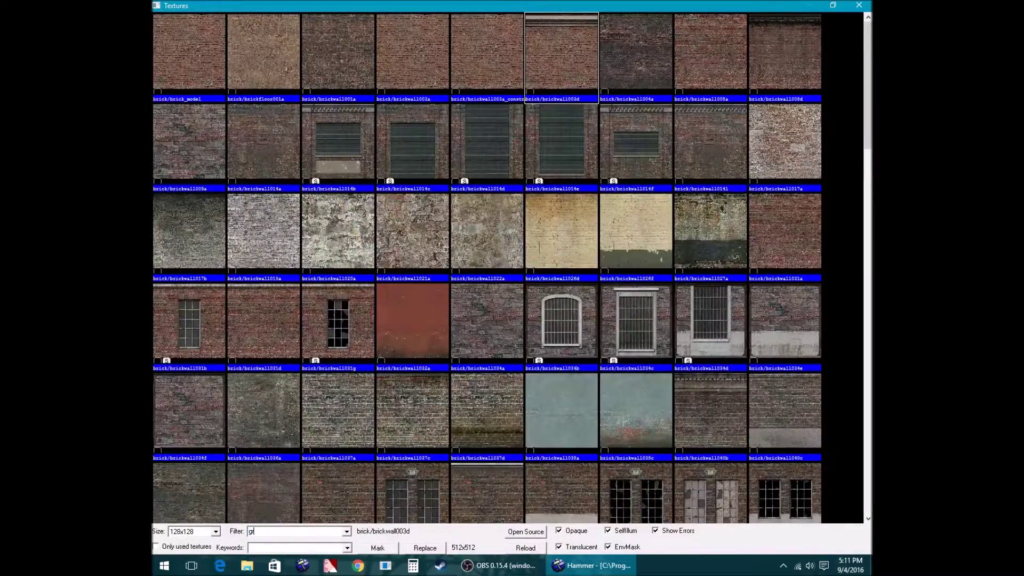
pyautogui.write('gr')
pyautogui.press('BackSpace')
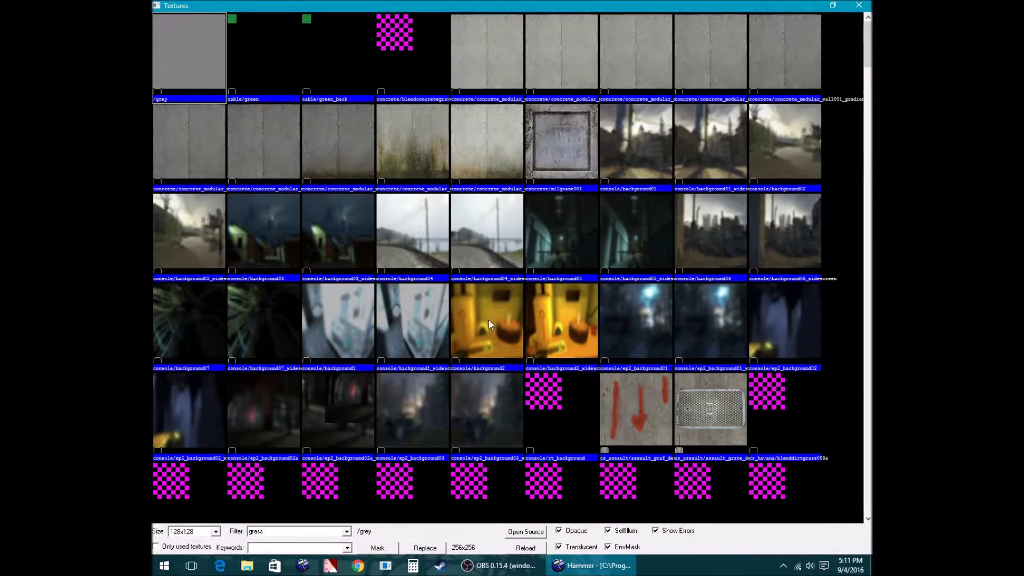
pyautogui.write('rass')
pyautogui.click(430, 133)
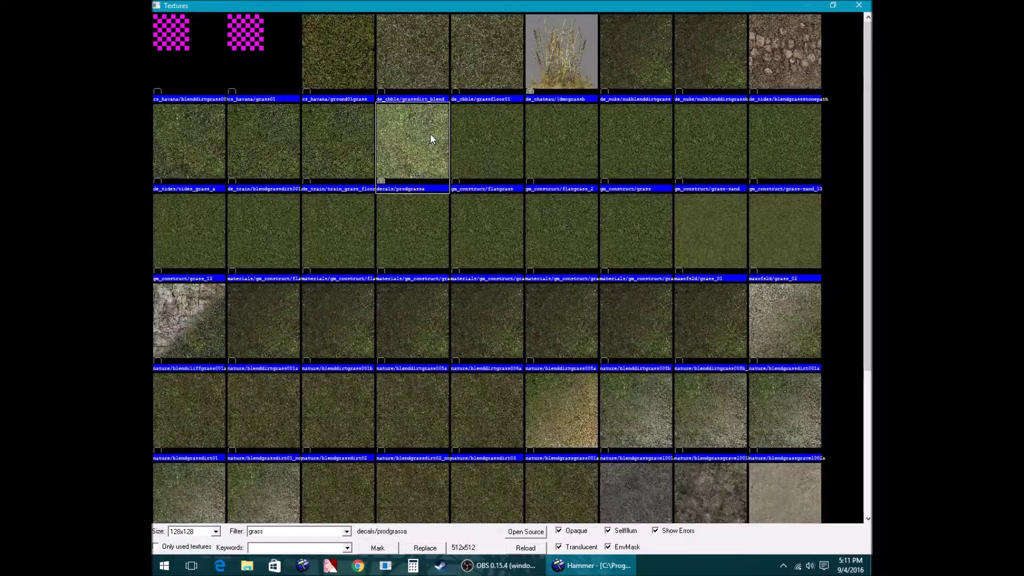
pyautogui.click(494, 168)
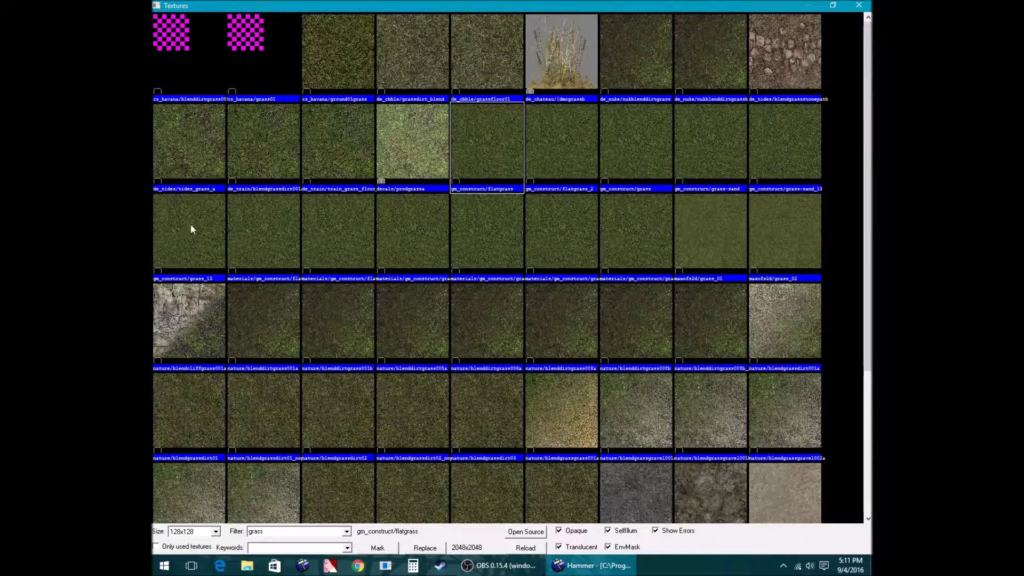
pyautogui.scroll(-3, 240, 288)
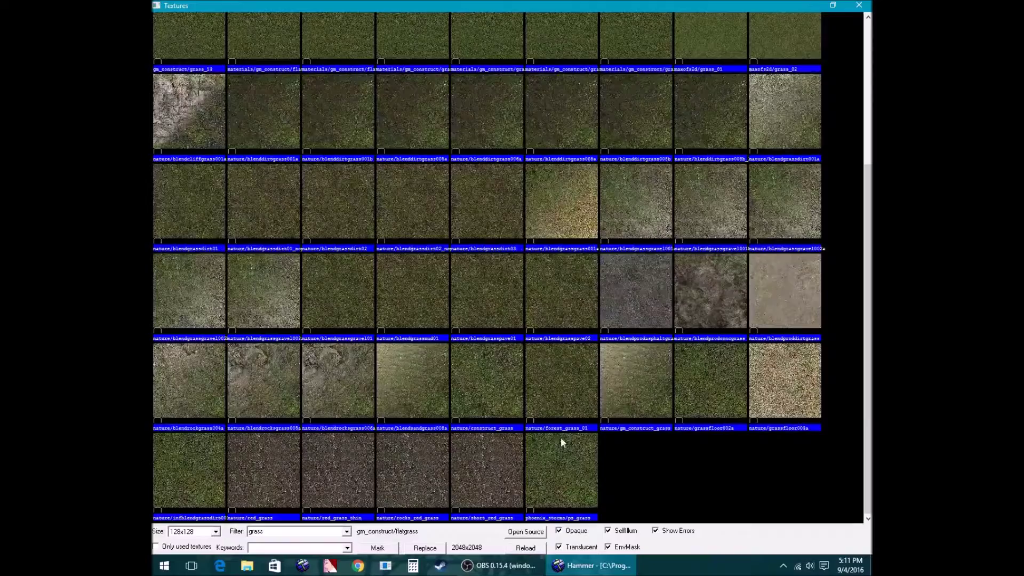
pyautogui.scroll(3, 505, 341)
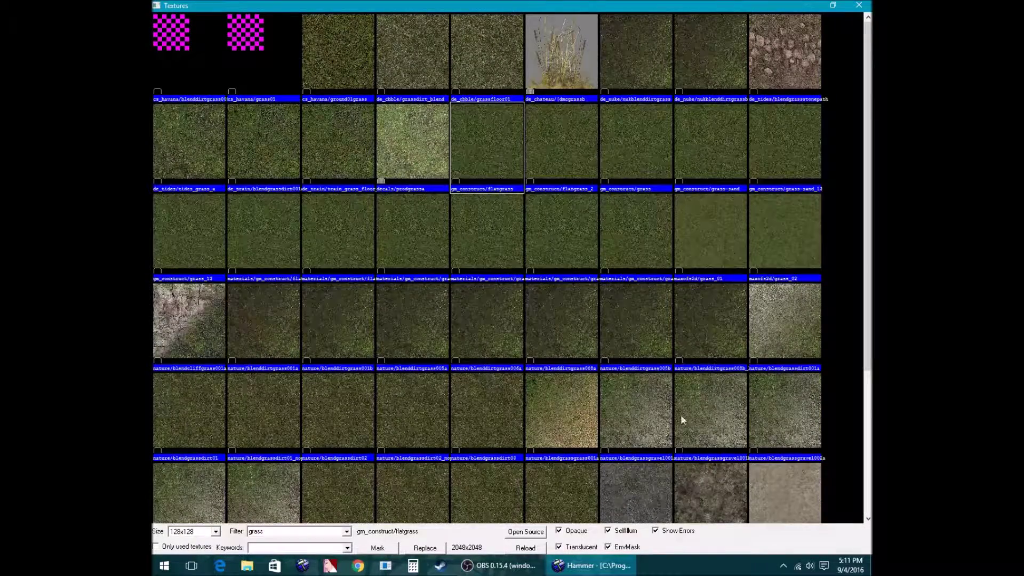
pyautogui.scroll(-3, 548, 327)
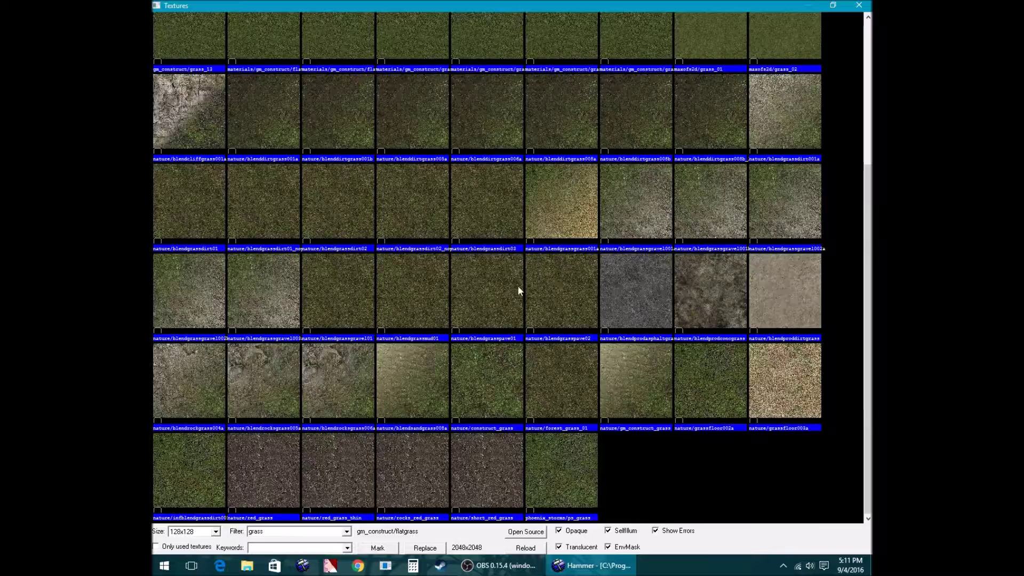
pyautogui.scroll(3, 512, 286)
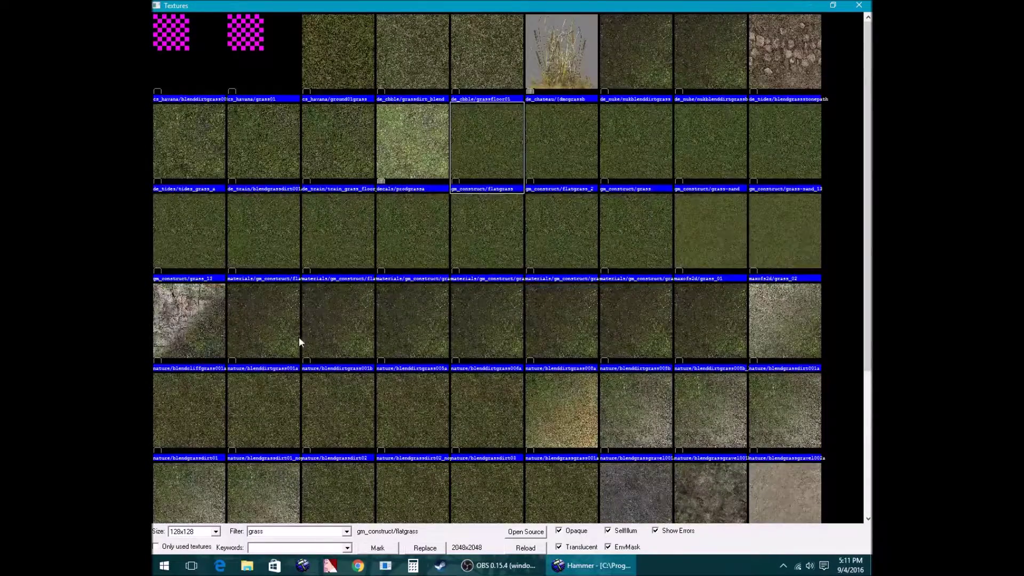
# Apply the texture nature/blenddirtgrass001a to the top face of the ground block
pyautogui.doubleClick(283, 328)
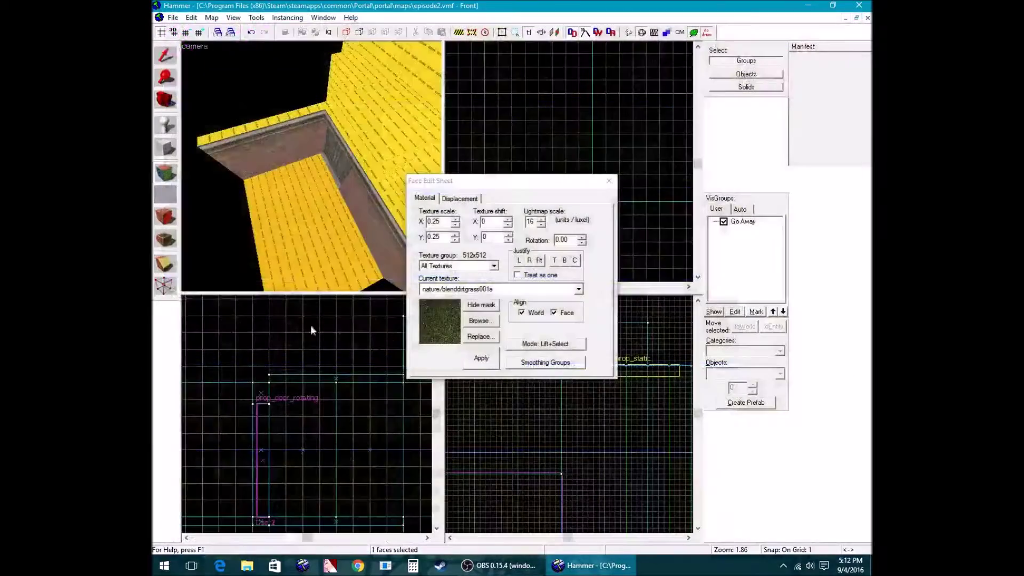
pyautogui.click(468, 354)
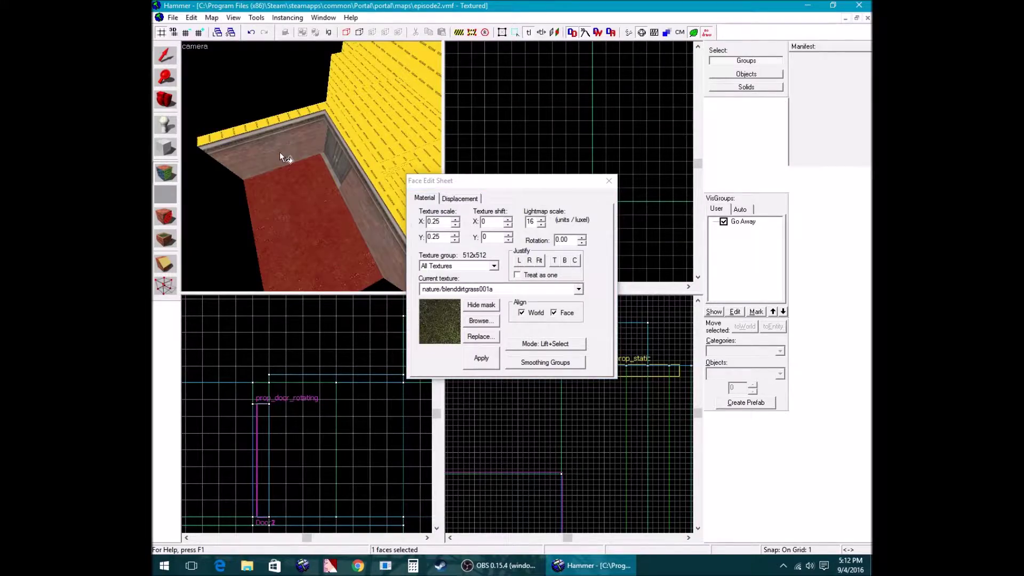
pyautogui.press('z')
pyautogui.press('w')
pyautogui.press('z')
# Apply the texture nature/blendgrassdirt02 to the ground block's top face and finish face editing
pyautogui.click(478, 320)
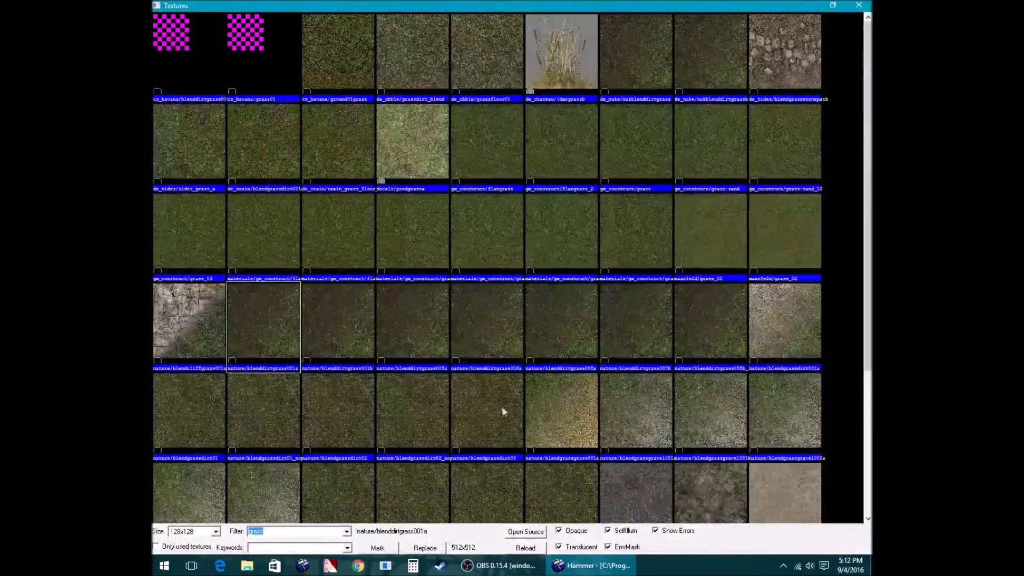
pyautogui.doubleClick(333, 395)
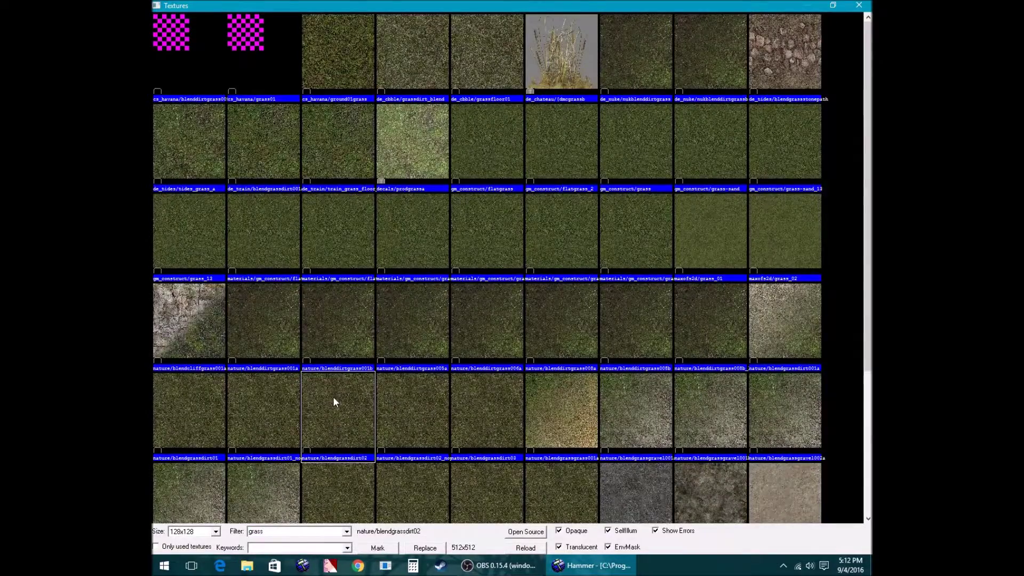
pyautogui.click(495, 375)
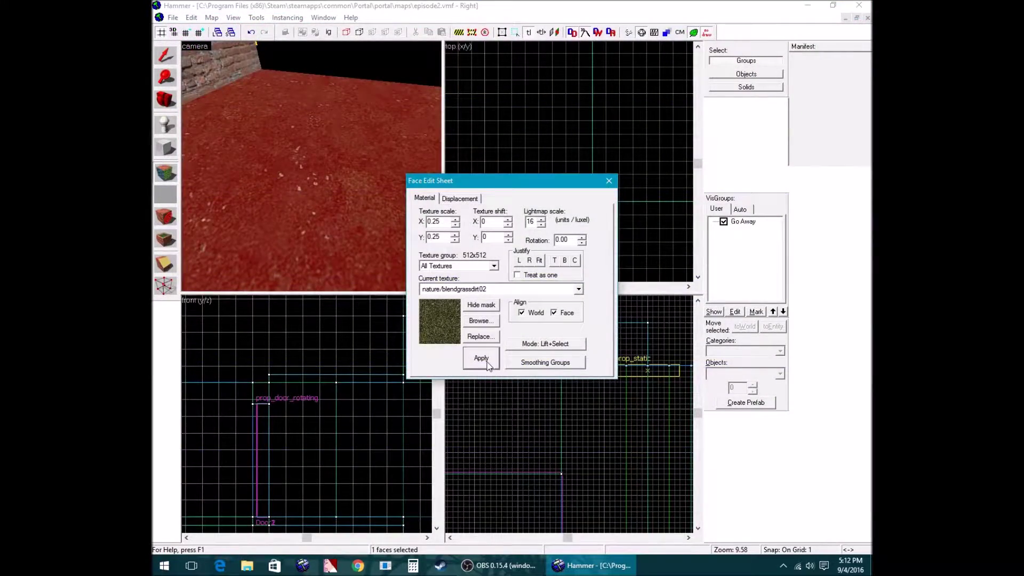
pyautogui.click(487, 362)
pyautogui.press('z')
pyautogui.press('s')
pyautogui.press('z')
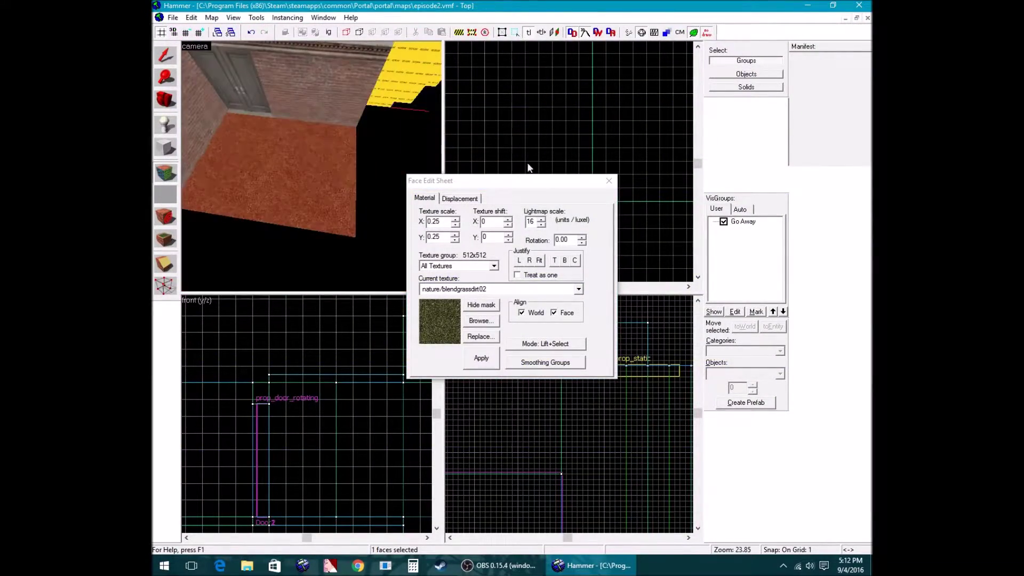
pyautogui.click(608, 182)
pyautogui.press('z')
pyautogui.press('w')
pyautogui.press('s')
pyautogui.press('z')
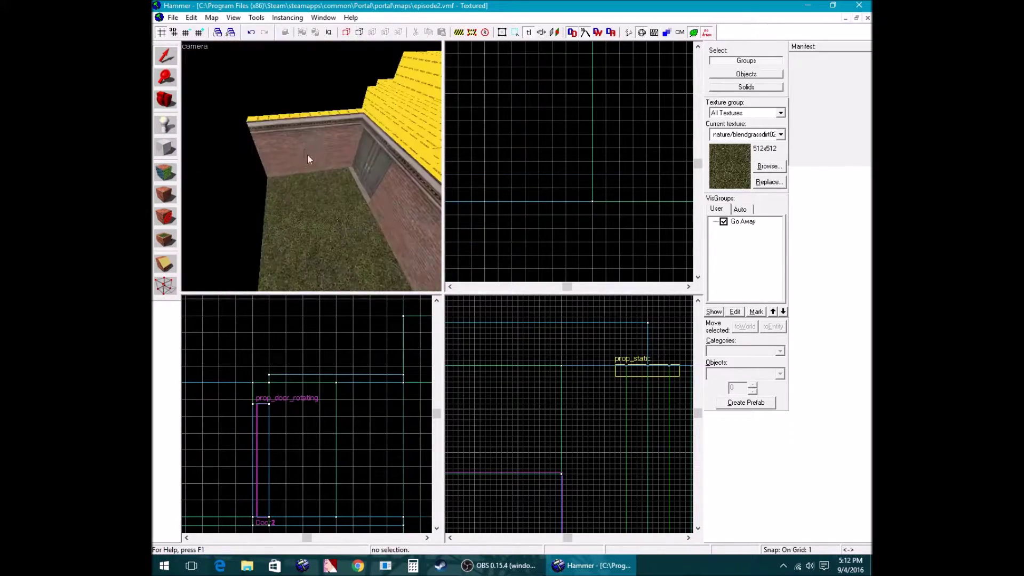
# Duplicate the outdoor side wall and place the copy against the opposite end of the grass area
pyautogui.click(307, 154)
pyautogui.scroll(-6, 486, 136)
pyautogui.moveTo(489, 136); pyautogui.dragTo(761, 133)
pyautogui.scroll(-5, 613, 135)
pyautogui.scroll(8, 592, 138)
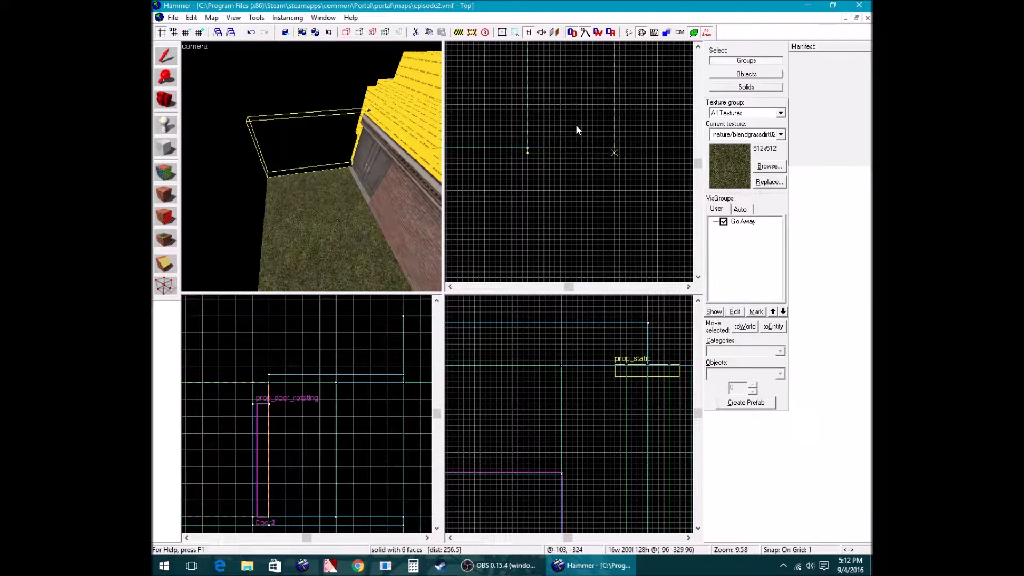
pyautogui.rightClick(572, 122)
pyautogui.moveTo(637, 351)
pyautogui.click(735, 346)
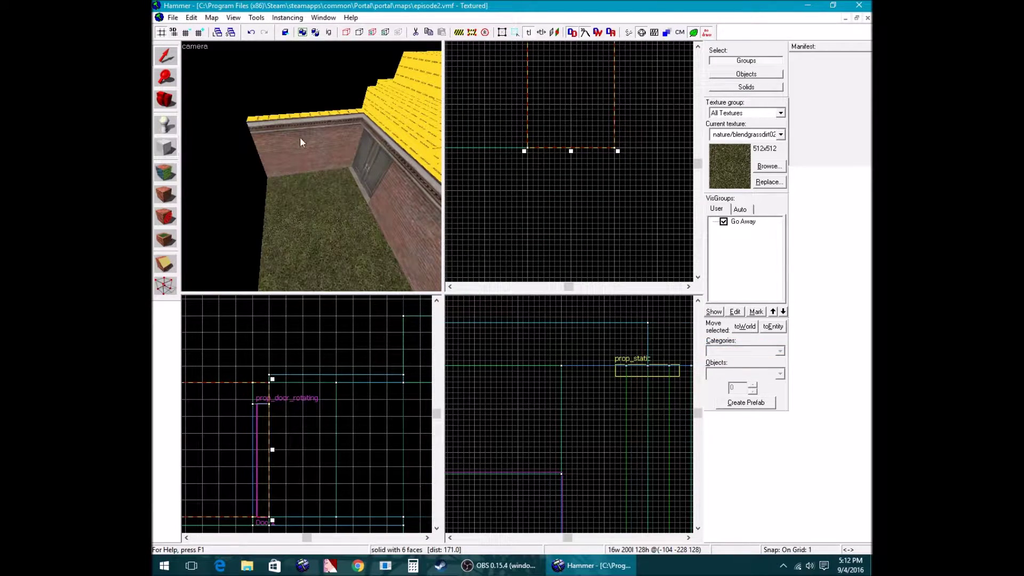
# Shorten the copied side wall to 184 long so its near end meets the outer face of the door wall
pyautogui.press('z')
pyautogui.press('w')
pyautogui.press('z')
pyautogui.scroll(-15, 500, 159)
pyautogui.scroll(4, 515, 115)
pyautogui.scroll(3, 425, 76)
pyautogui.scroll(4, 459, 63)
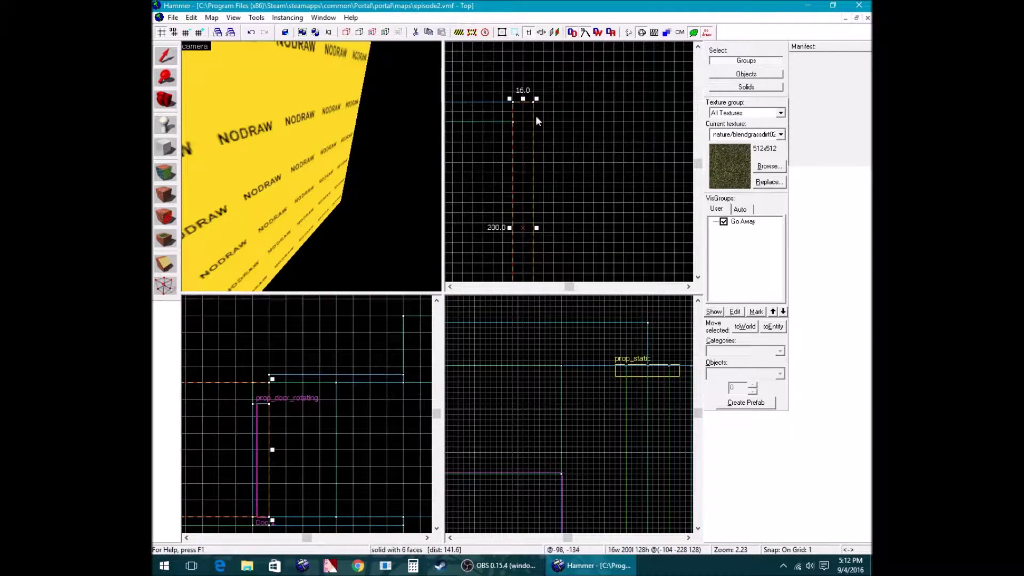
pyautogui.moveTo(524, 99); pyautogui.dragTo(522, 119)
pyautogui.scroll(5, 521, 118)
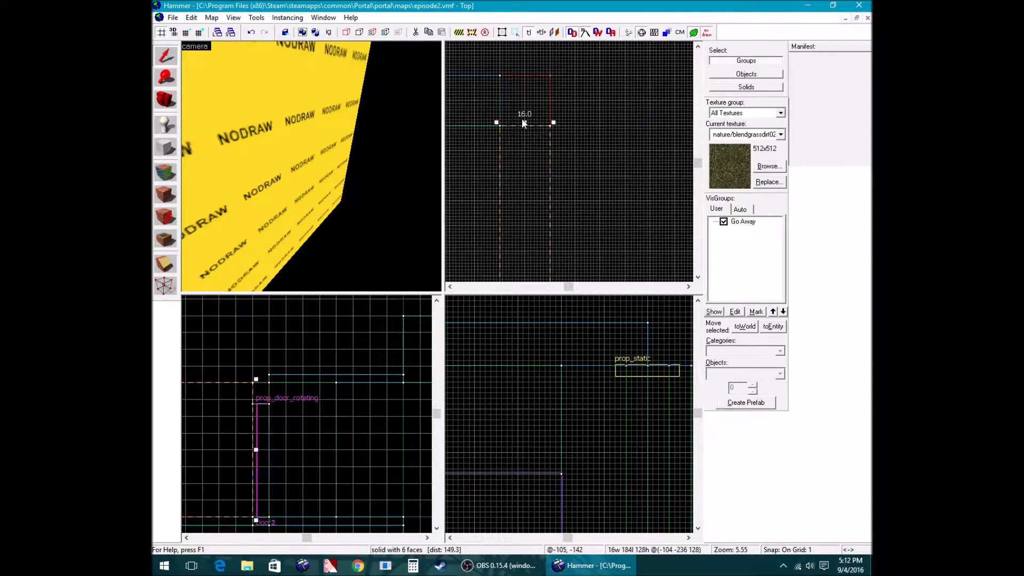
# Sample tools/toolsnodraw and apply it to the outer side of the copied side wall, then finish face editing
pyautogui.press('z')
pyautogui.press('s')
pyautogui.press('w')
pyautogui.press('s')
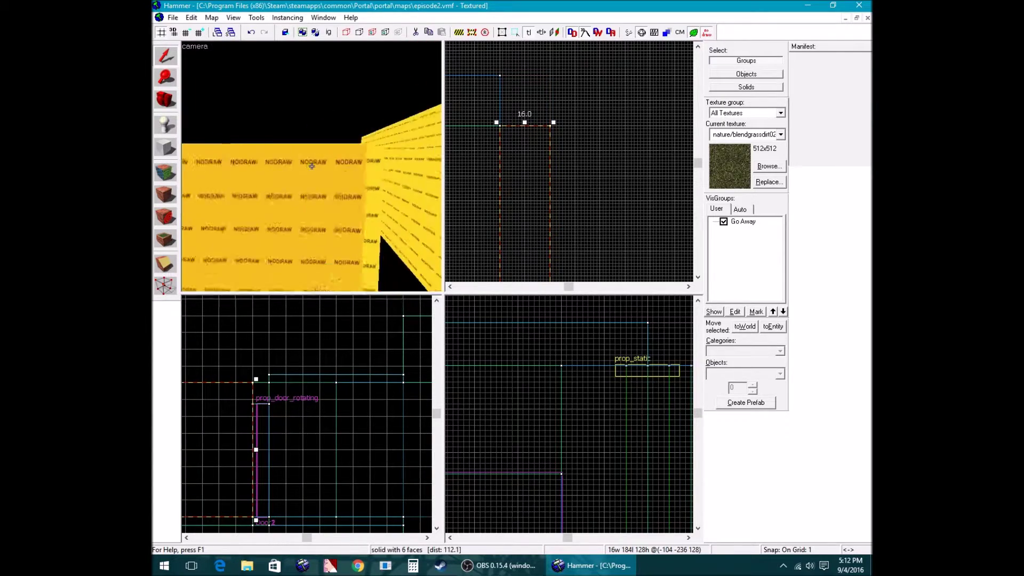
pyautogui.hotkey('shift', 'a')
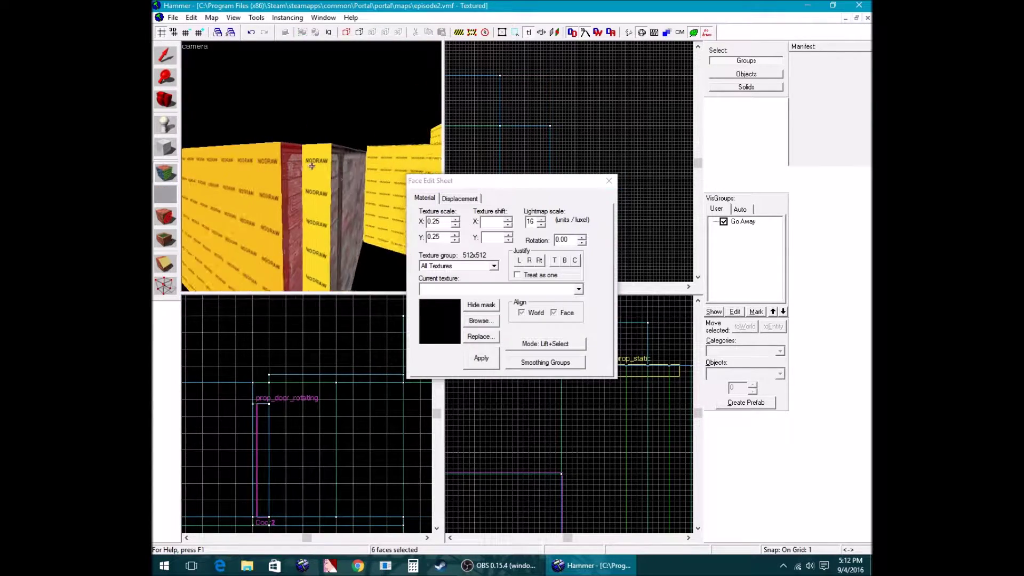
pyautogui.press('z')
pyautogui.press('w')
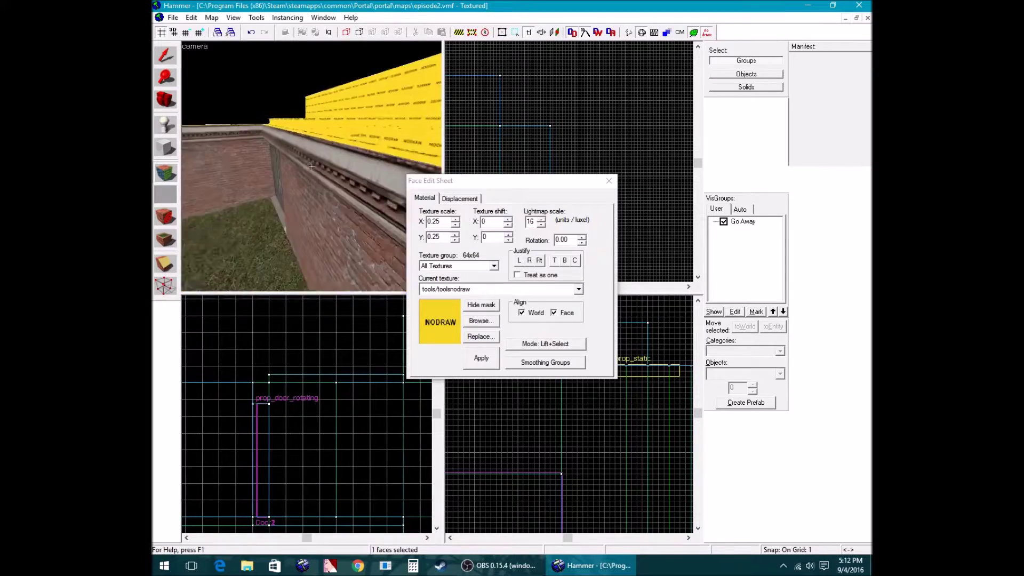
pyautogui.press('z')
pyautogui.click(608, 181)
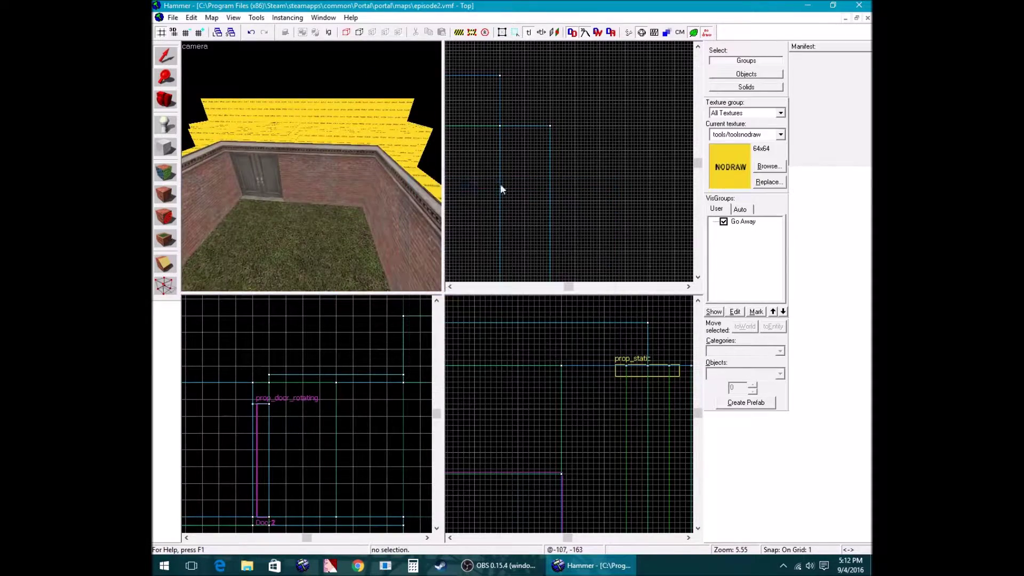
# Duplicate the wall section beside the door and place the copy along the open far side of the grass area
pyautogui.press('z')
pyautogui.press('w')
pyautogui.press('s')
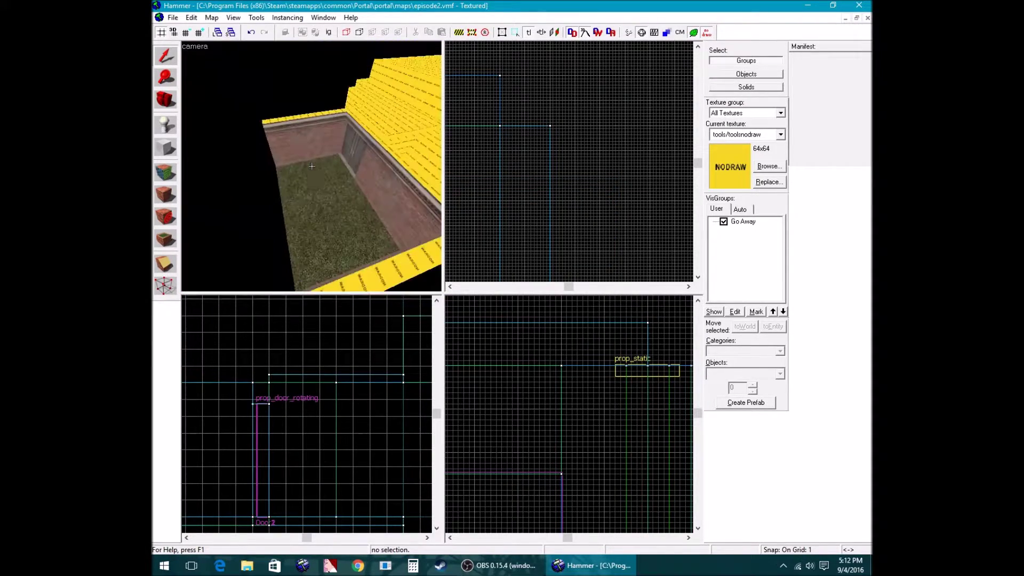
pyautogui.press('z')
pyautogui.click(378, 172)
pyautogui.moveTo(470, 104); pyautogui.dragTo(461, 269)
pyautogui.scroll(-4, 479, 128)
pyautogui.scroll(6, 501, 270)
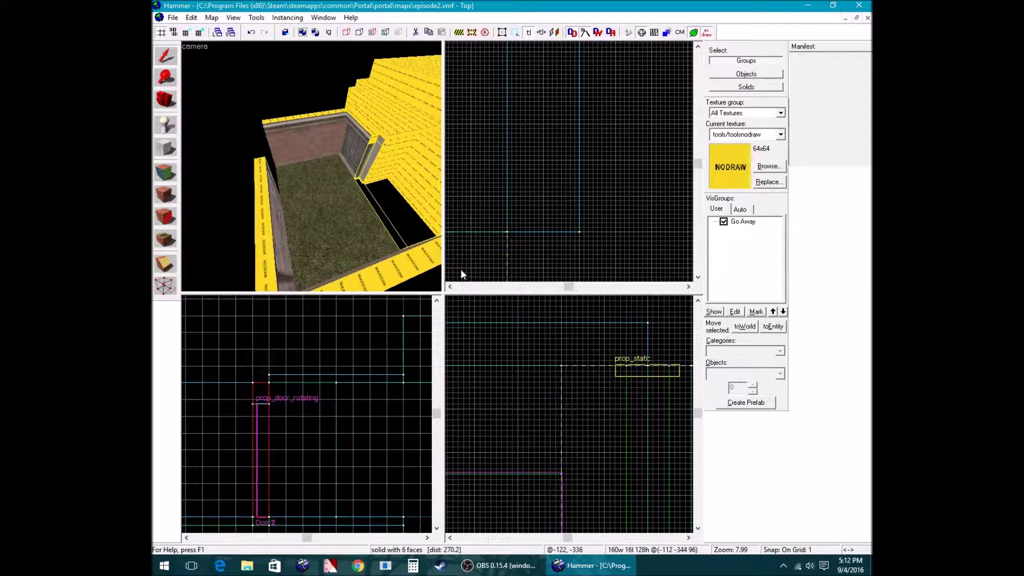
pyautogui.rightClick(492, 254)
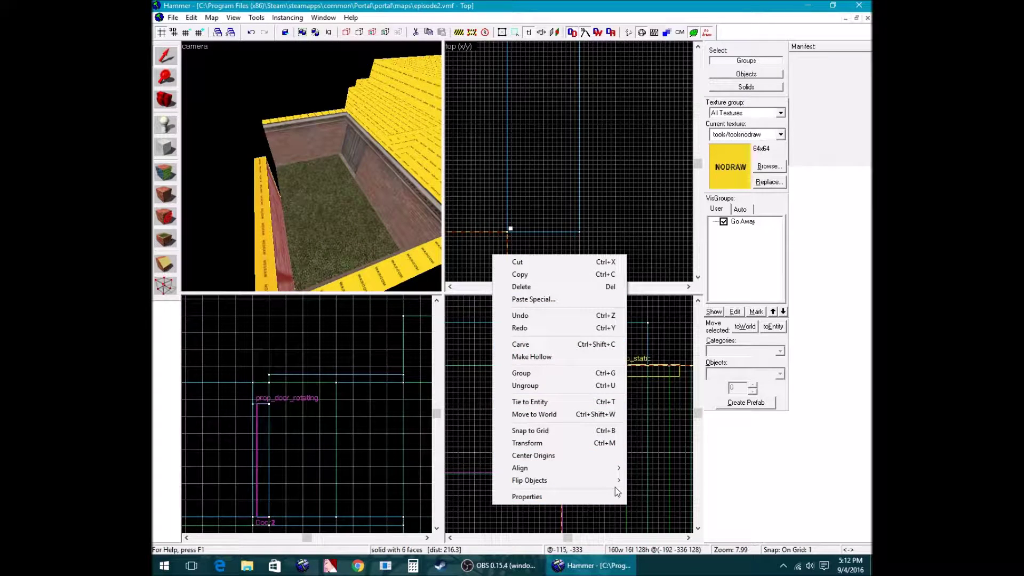
pyautogui.click(661, 494)
# Sample tools/toolsnodraw, apply it to the outer face of the copied far wall, and finish face editing
pyautogui.press('z')
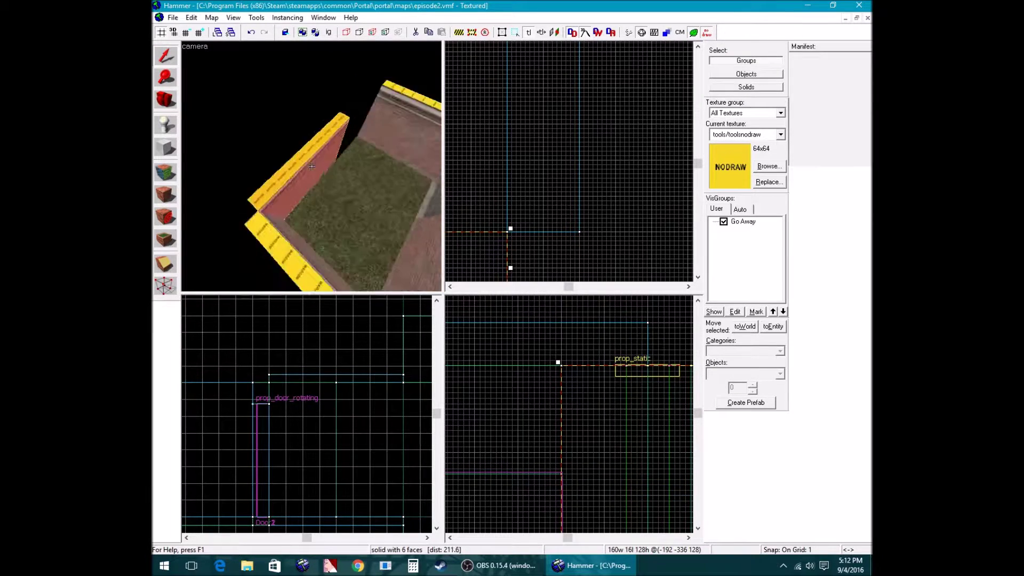
pyautogui.press('a')
pyautogui.press('z')
pyautogui.click(161, 175)
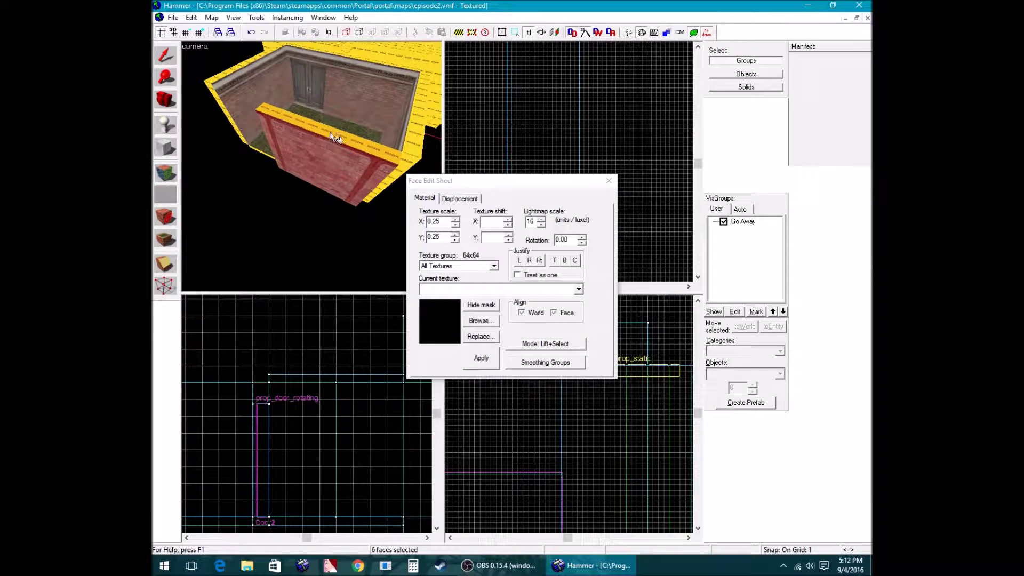
pyautogui.click(330, 132)
pyautogui.rightClick(314, 139)
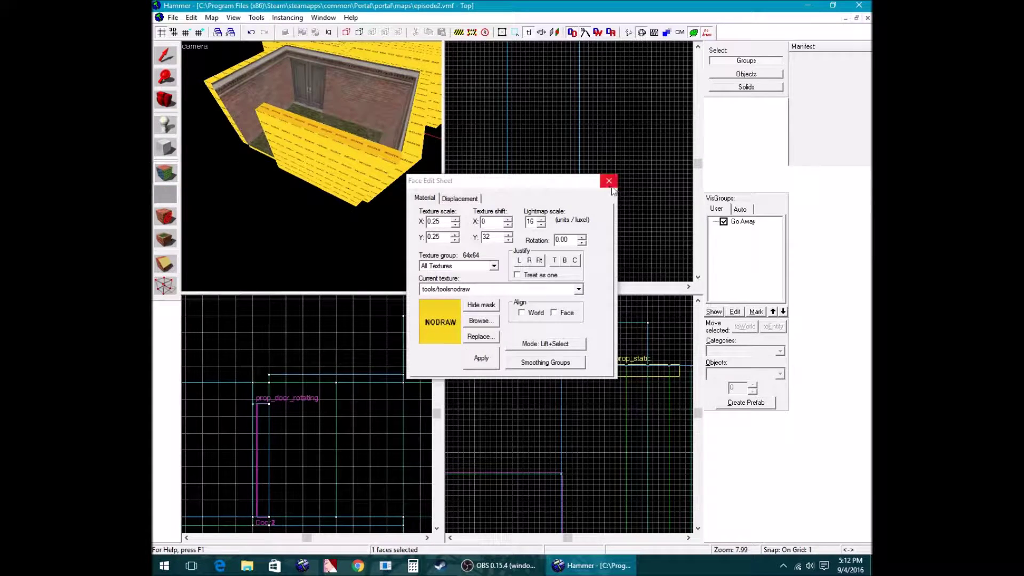
pyautogui.click(608, 180)
# Stretch the far wall to 256 wide so it reaches the other side wall and closes the gap
pyautogui.click(292, 152)
pyautogui.scroll(-16, 527, 191)
pyautogui.scroll(6, 541, 191)
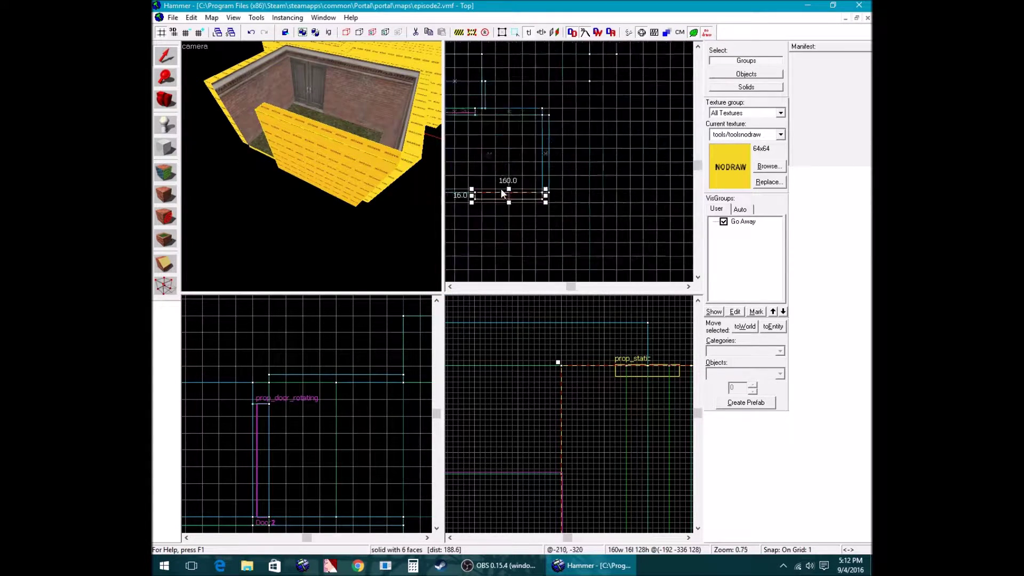
pyautogui.moveTo(465, 200); pyautogui.dragTo(424, 200)
pyautogui.scroll(9, 516, 193)
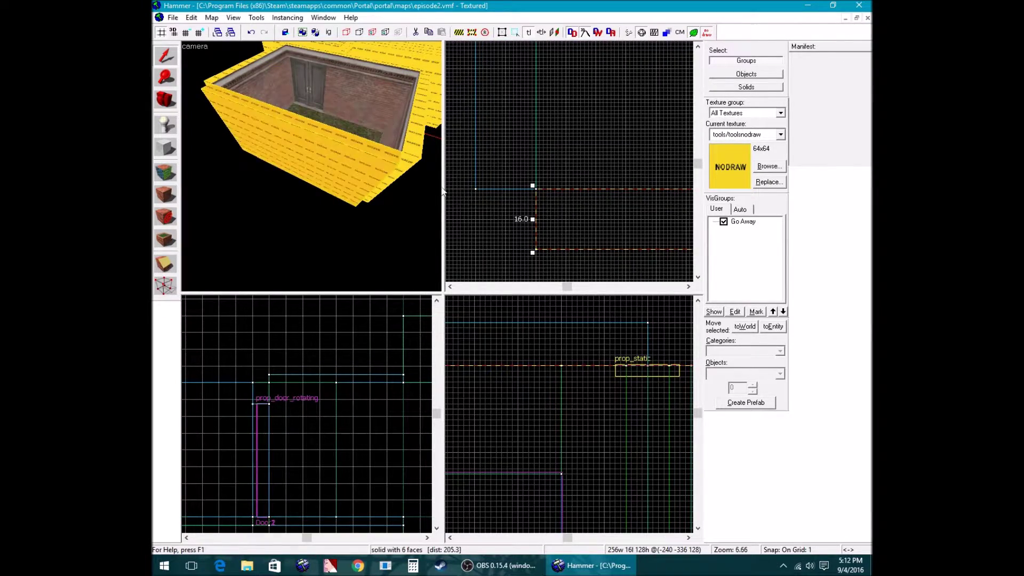
# Duplicate the ground block and place the copy on top of the outdoor walls as a ceiling
pyautogui.press('z')
pyautogui.press('w')
pyautogui.press('z')
pyautogui.click(309, 169)
pyautogui.scroll(-1, 513, 342)
pyautogui.scroll(-14, 511, 345)
pyautogui.scroll(9, 603, 410)
pyautogui.moveTo(587, 407)
pyautogui.mouseDown()
pyautogui.moveTo(548, 281)
pyautogui.moveTo(571, 329)
pyautogui.moveTo(602, 336)
pyautogui.moveTo(595, 294)
pyautogui.moveTo(610, 389)
pyautogui.moveTo(568, 499)
pyautogui.moveTo(598, 495)
pyautogui.mouseUp()
pyautogui.scroll(4, 582, 330)
pyautogui.press('z')
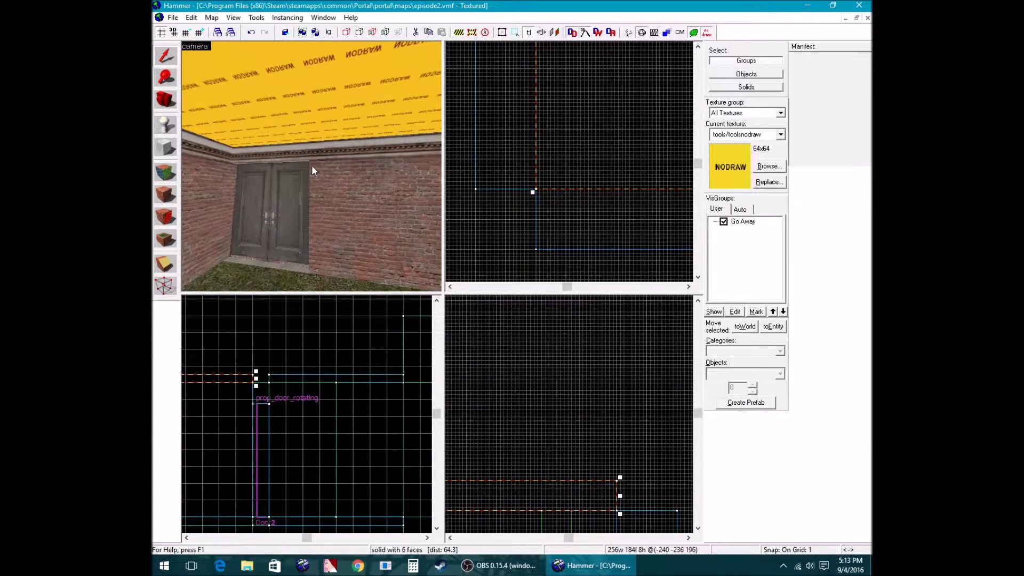
# Duplicate the ceiling together with the three outdoor walls without doors and stack the copies on top of the originals
pyautogui.press('z')
pyautogui.keyDown('ctrl'); pyautogui.click(358, 168); pyautogui.keyUp('ctrl')
pyautogui.keyDown('ctrl'); pyautogui.click(378, 164); pyautogui.keyUp('ctrl')
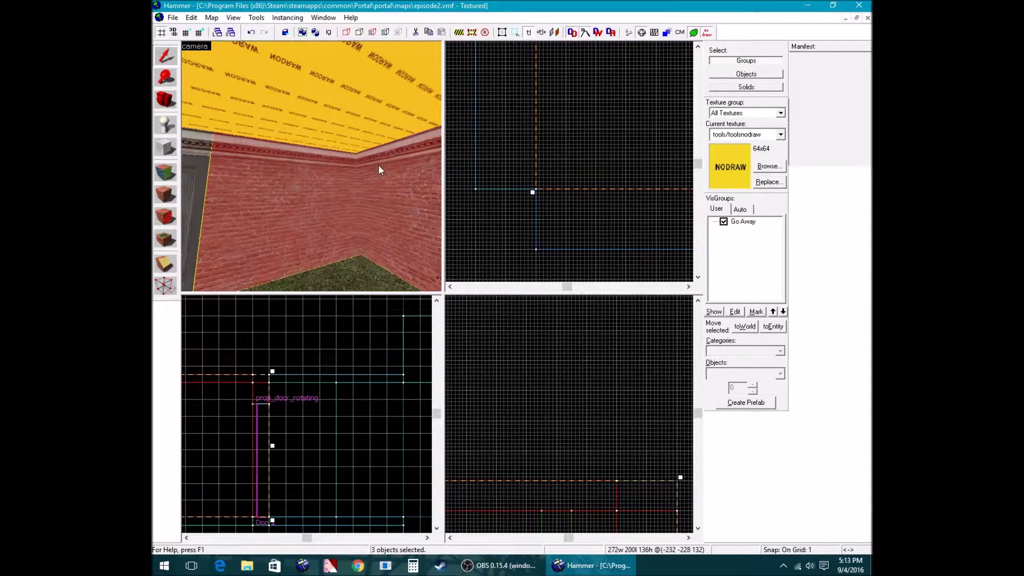
pyautogui.press('z')
pyautogui.press('z')
pyautogui.keyDown('ctrl'); pyautogui.click(311, 166); pyautogui.keyUp('ctrl')
pyautogui.press('z')
pyautogui.press('z')
pyautogui.keyDown('ctrl'); pyautogui.click(290, 166); pyautogui.keyUp('ctrl')
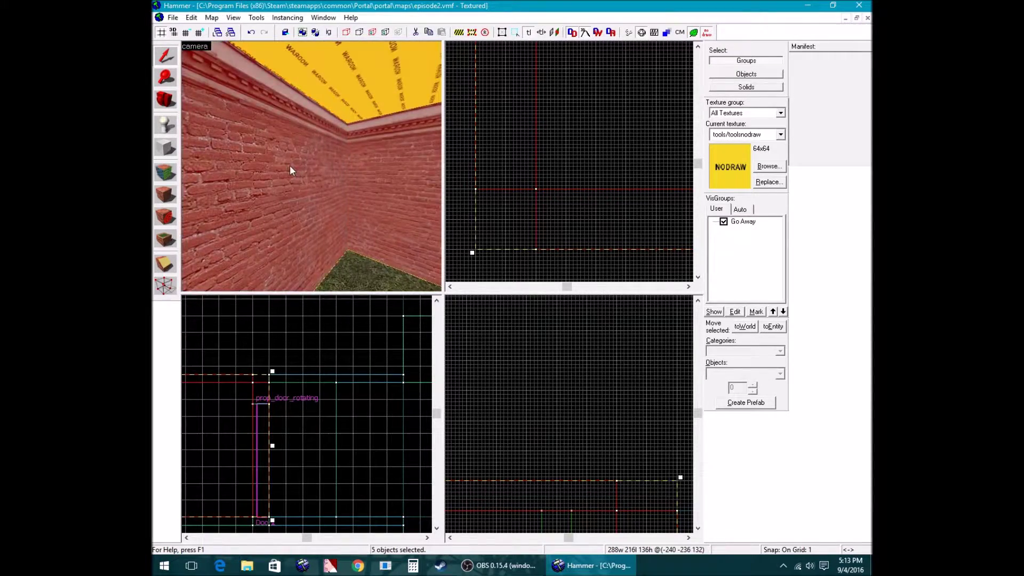
pyautogui.press('z')
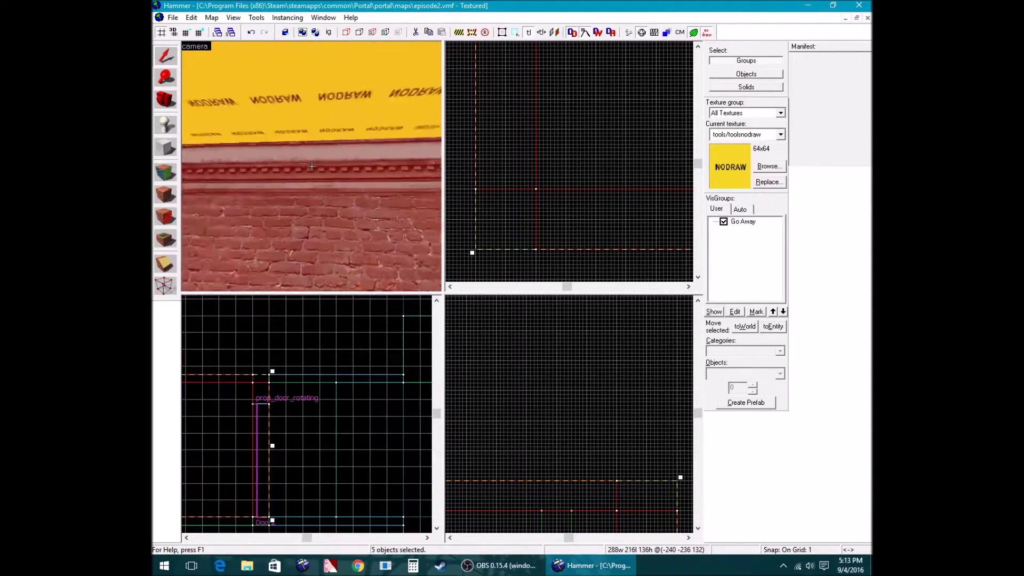
pyautogui.press('z')
pyautogui.scroll(-5, 283, 431)
pyautogui.press('z')
pyautogui.press('z')
pyautogui.keyDown('ctrl'); pyautogui.click(325, 165); pyautogui.keyUp('ctrl')
pyautogui.scroll(5, 212, 434)
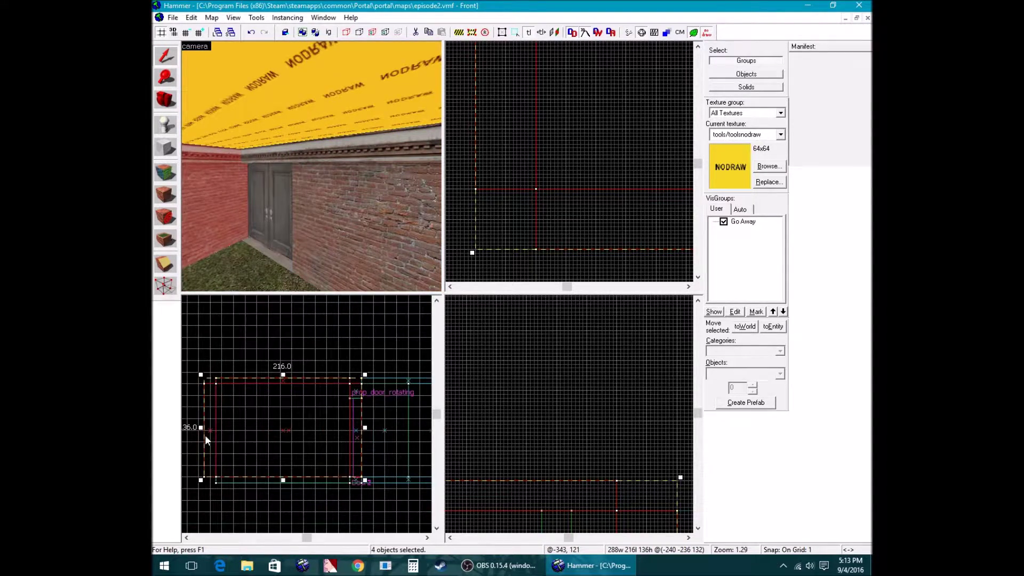
pyautogui.scroll(5, 200, 321)
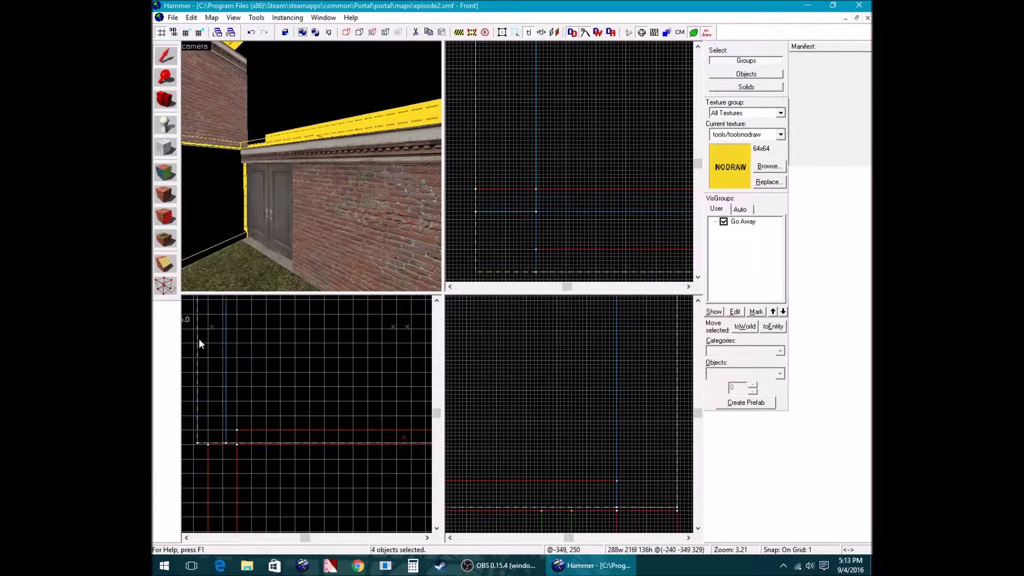
pyautogui.moveTo(210, 343); pyautogui.dragTo(210, 340)
# Delete the original lower ceiling block between the two tiers of outdoor walls
pyautogui.press('z')
pyautogui.press('w')
pyautogui.press('z')
pyautogui.click(337, 139)
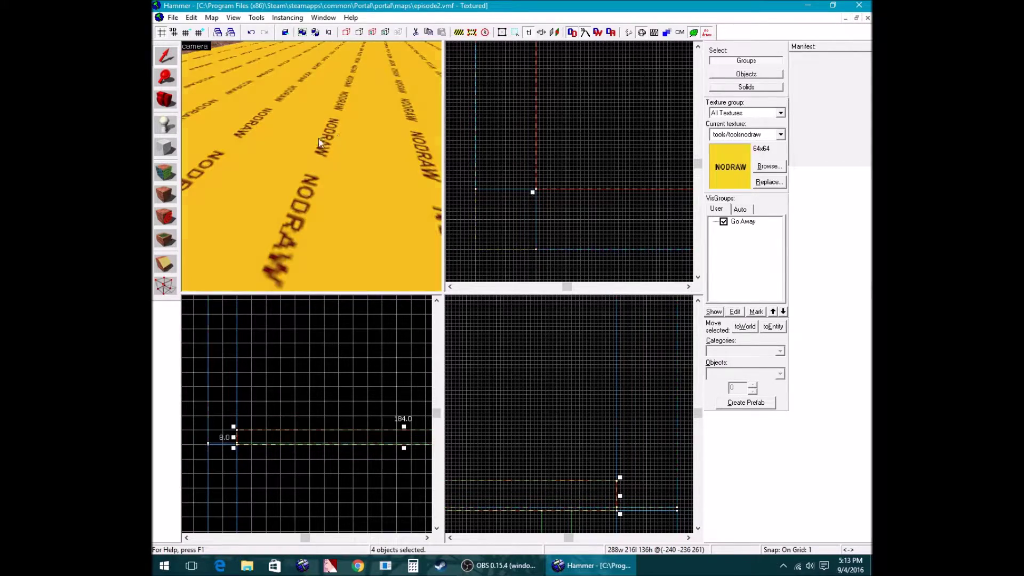
pyautogui.press('Delete')
# Select the three upper walls and the top ceiling and move them down flush onto the lower walls
pyautogui.press('z')
pyautogui.press('z')
pyautogui.press('z')
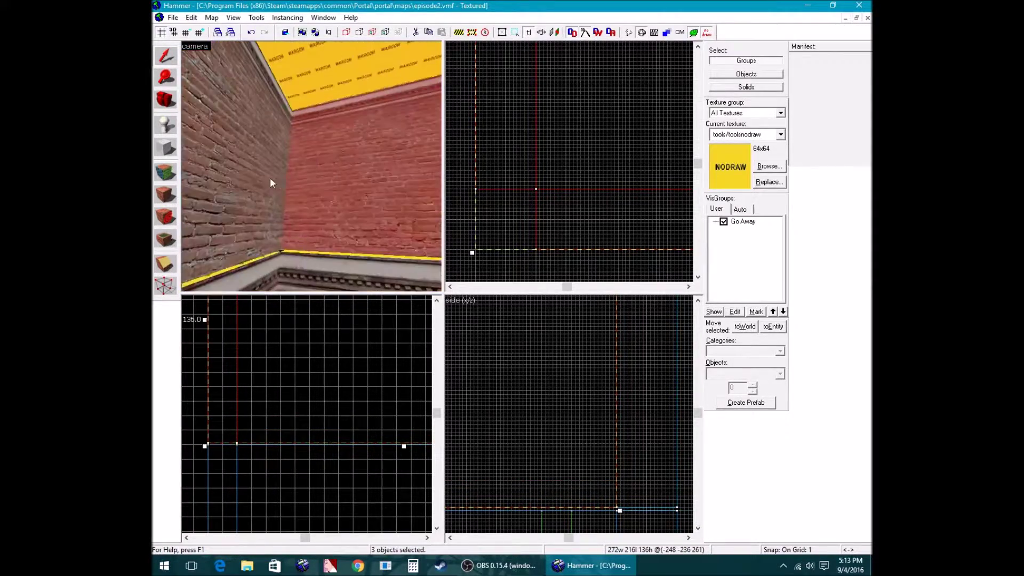
pyautogui.scroll(5, 262, 353)
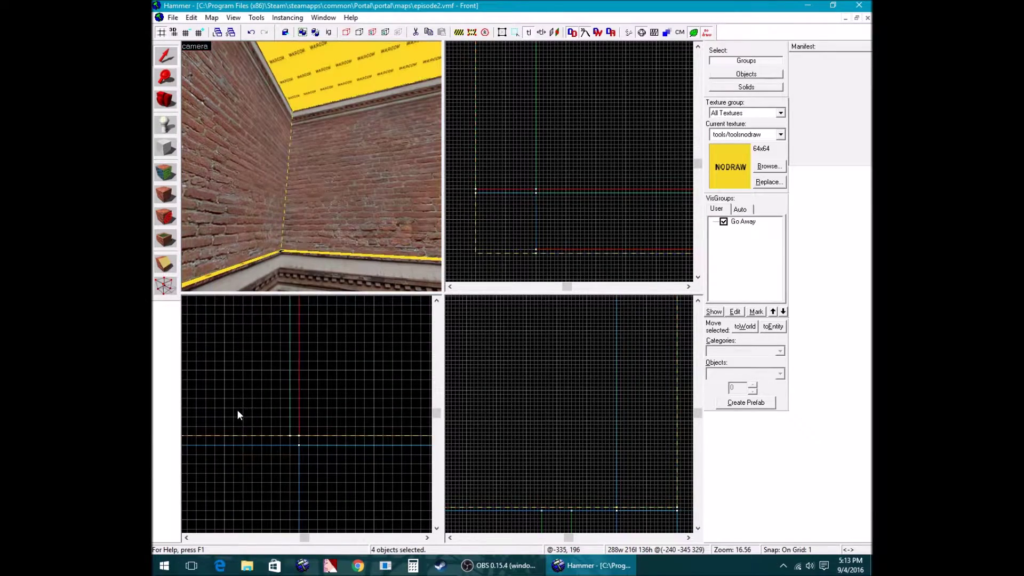
pyautogui.press('z')
# Duplicate the 256-wide upper far wall and place the copy directly above the wall with the double doors
pyautogui.click(312, 167)
pyautogui.press('z')
pyautogui.scroll(-2, 574, 156)
pyautogui.scroll(-5, 574, 159)
pyautogui.click(556, 169)
pyautogui.moveTo(571, 177); pyautogui.dragTo(554, 95)
pyautogui.scroll(-7, 591, 157)
pyautogui.scroll(12, 608, 80)
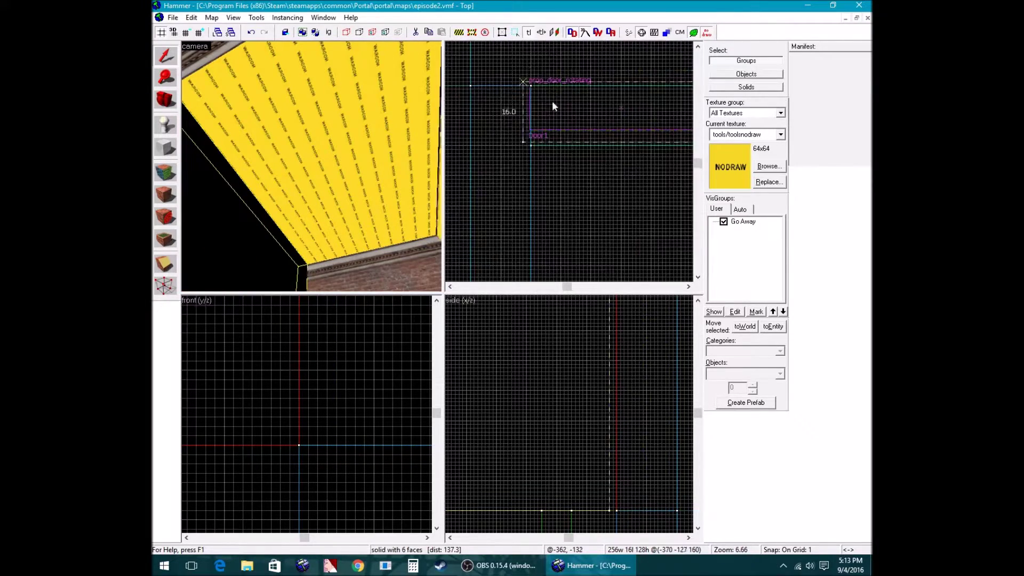
pyautogui.click(561, 109)
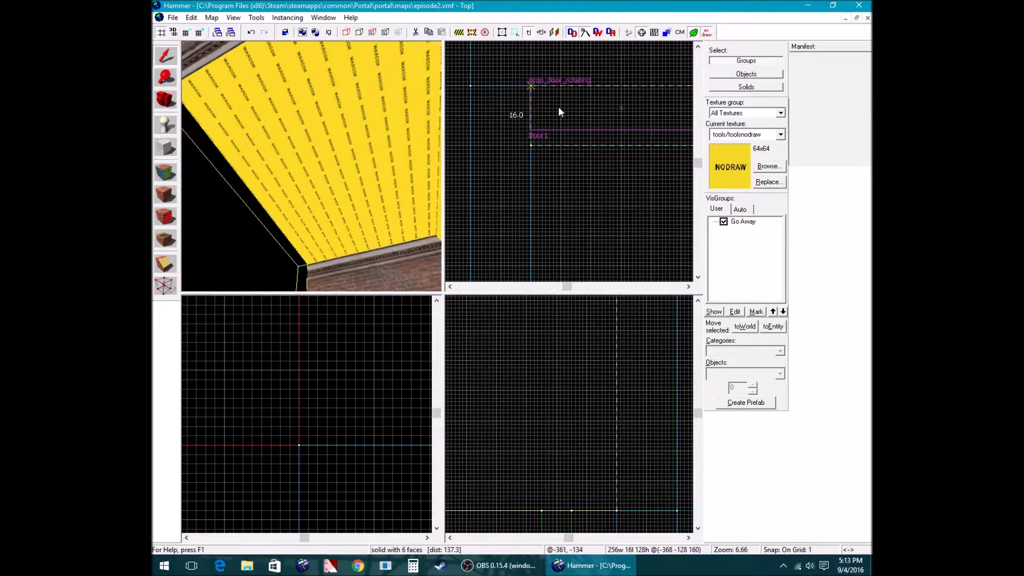
# Flip the copied upper wall above the doors horizontally and then vertically to turn its brick face inward
pyautogui.rightClick(559, 110)
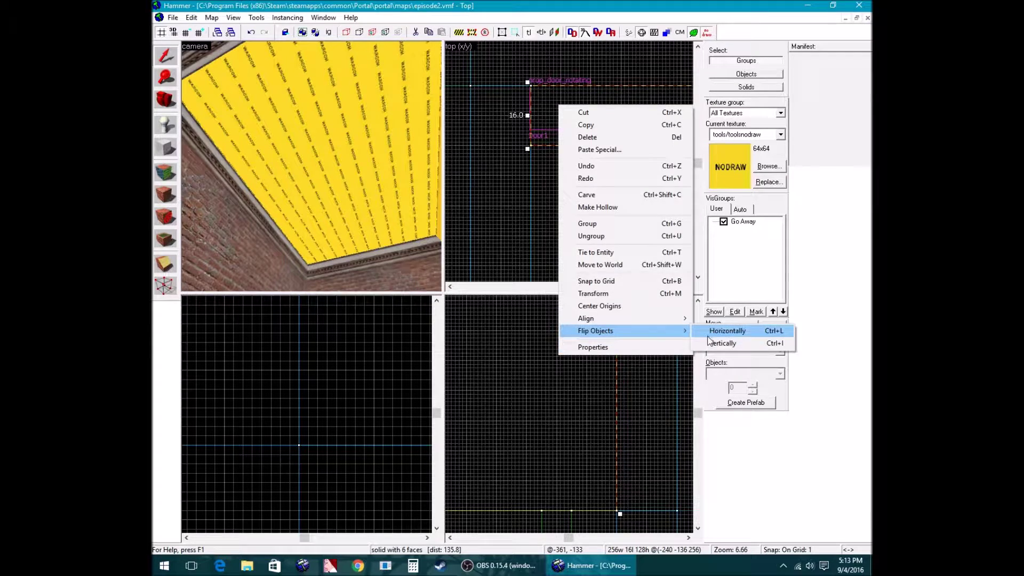
pyautogui.click(708, 334)
pyautogui.press('z')
pyautogui.press('z')
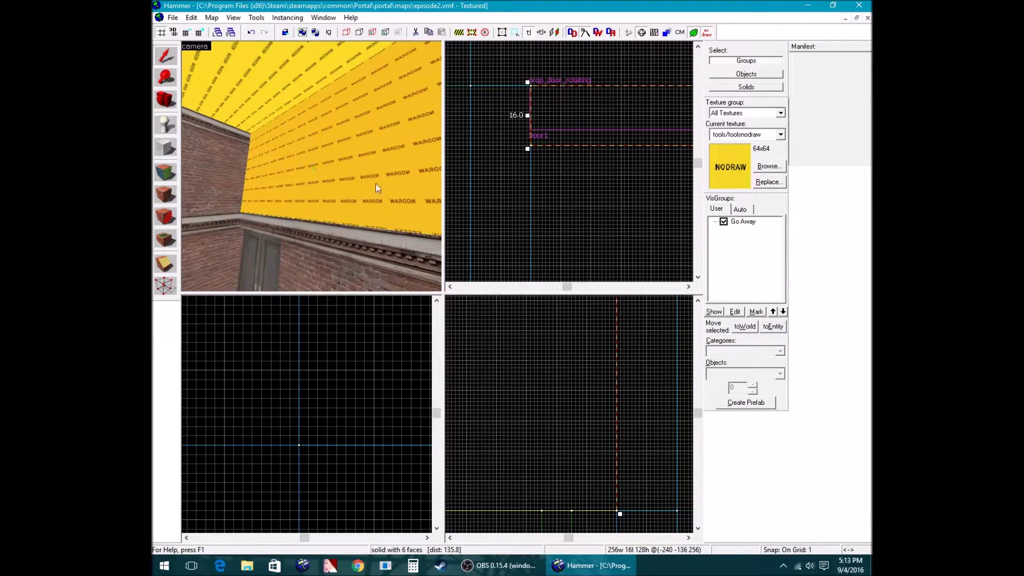
pyautogui.rightClick(551, 133)
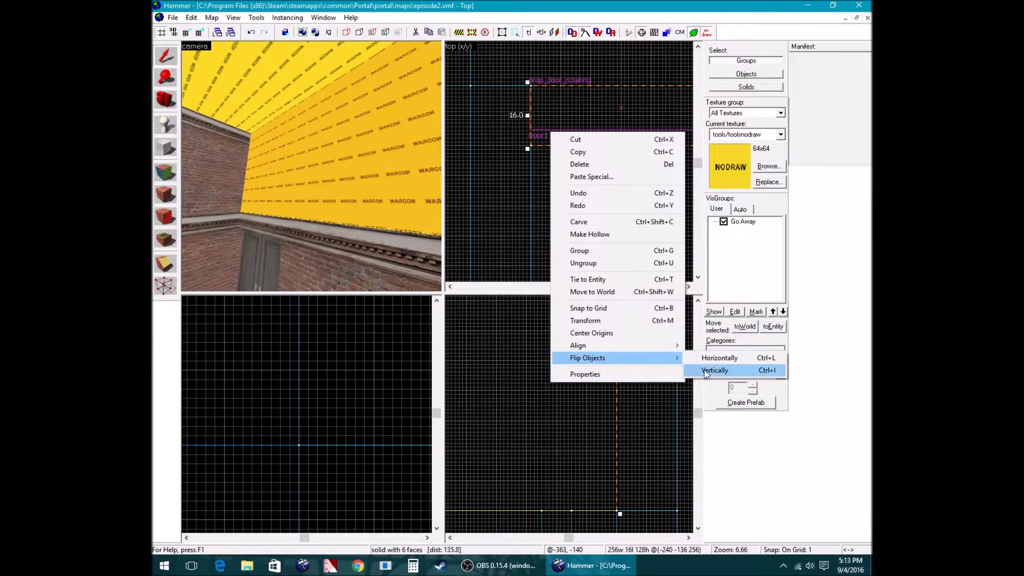
pyautogui.click(705, 373)
pyautogui.moveTo(289, 184); pyautogui.dragTo(312, 166)
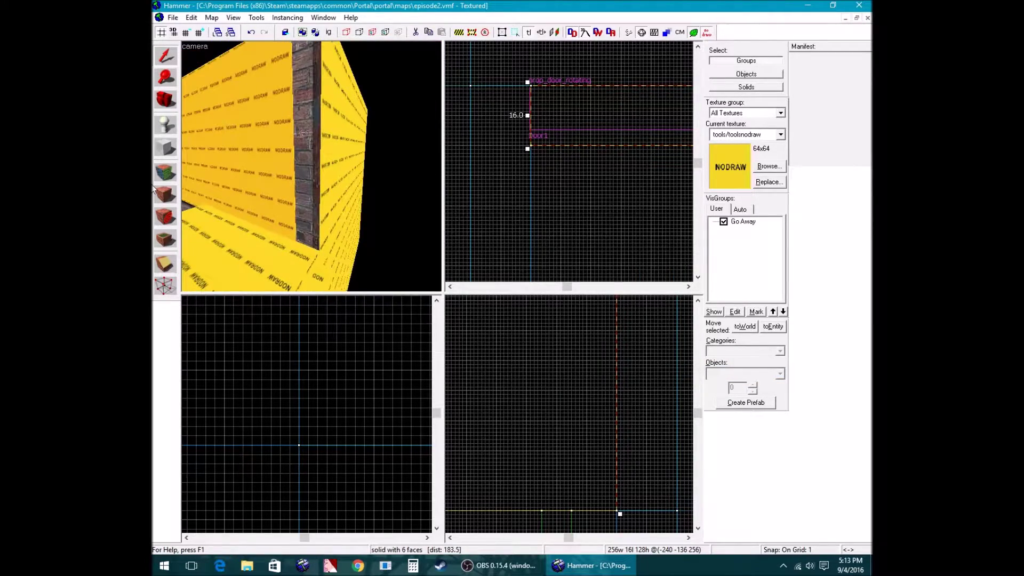
# Sample tools/toolsnodraw, apply it to the exposed brick end of the upper wall, and finish face editing
pyautogui.click(167, 176)
pyautogui.click(282, 162)
pyautogui.rightClick(304, 164)
pyautogui.press('z')
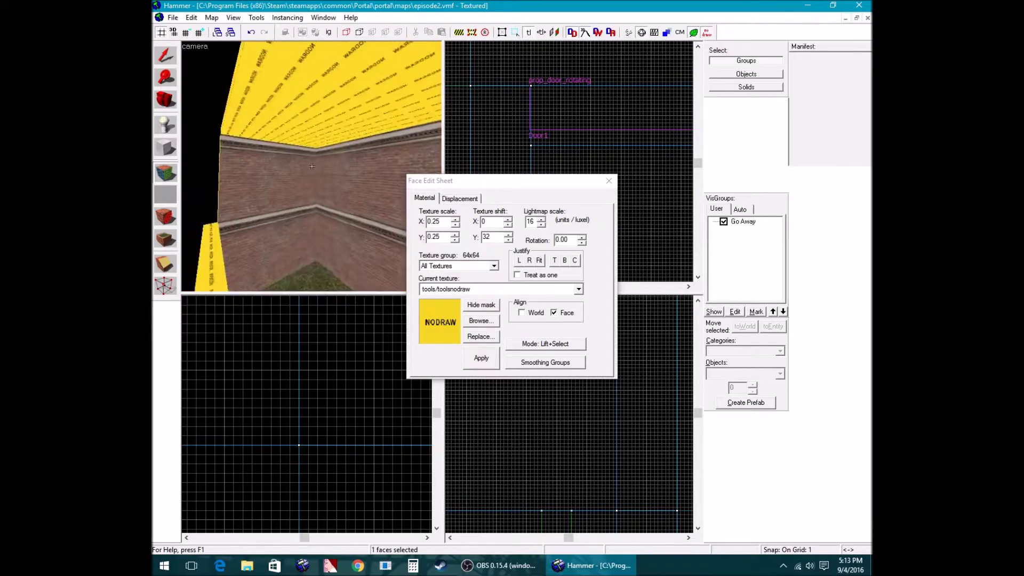
pyautogui.press('z')
pyautogui.press('z')
pyautogui.press('z')
pyautogui.moveTo(322, 147); pyautogui.dragTo(305, 172)
pyautogui.click(608, 181)
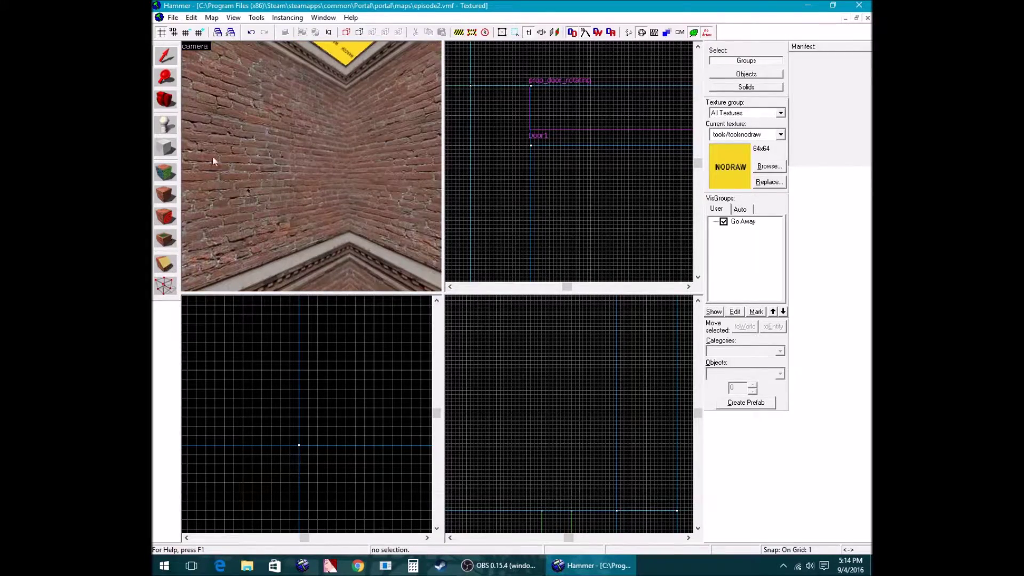
# Filter the textures by "skybox", pick tools/toolsskybox, and use it on the inner face of one upper wall
pyautogui.click(164, 188)
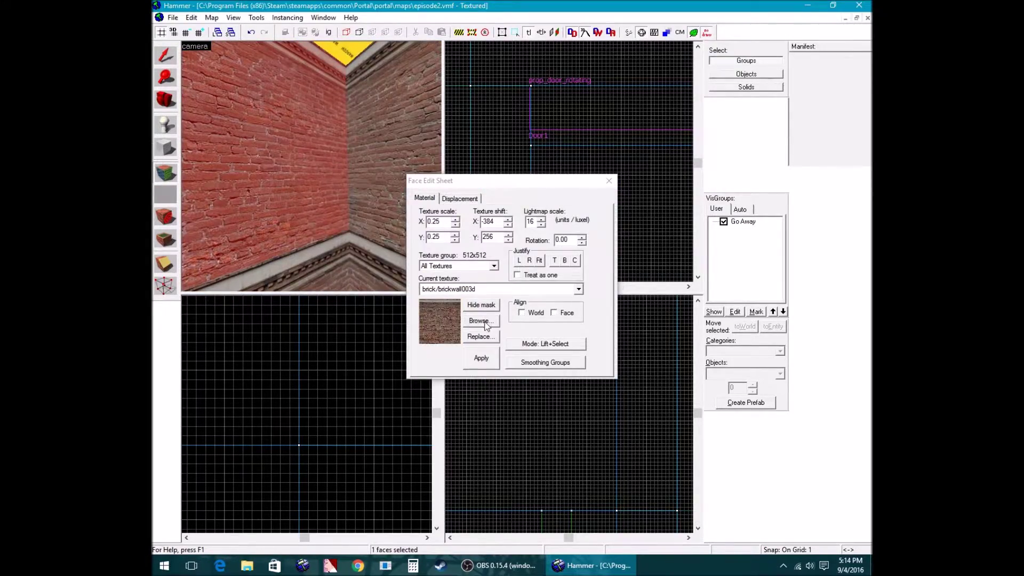
pyautogui.click(479, 321)
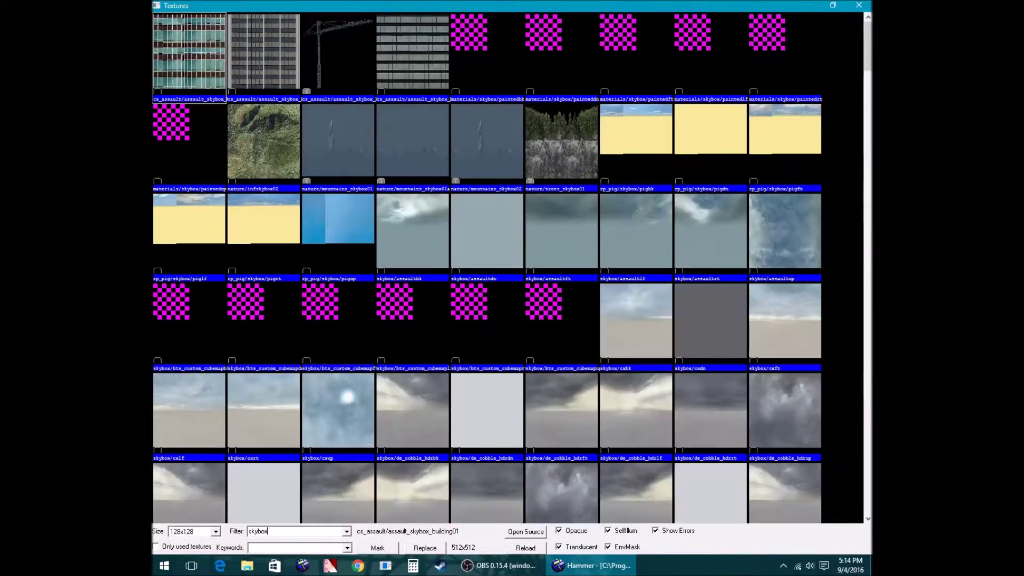
pyautogui.scroll(-15, 449, 251)
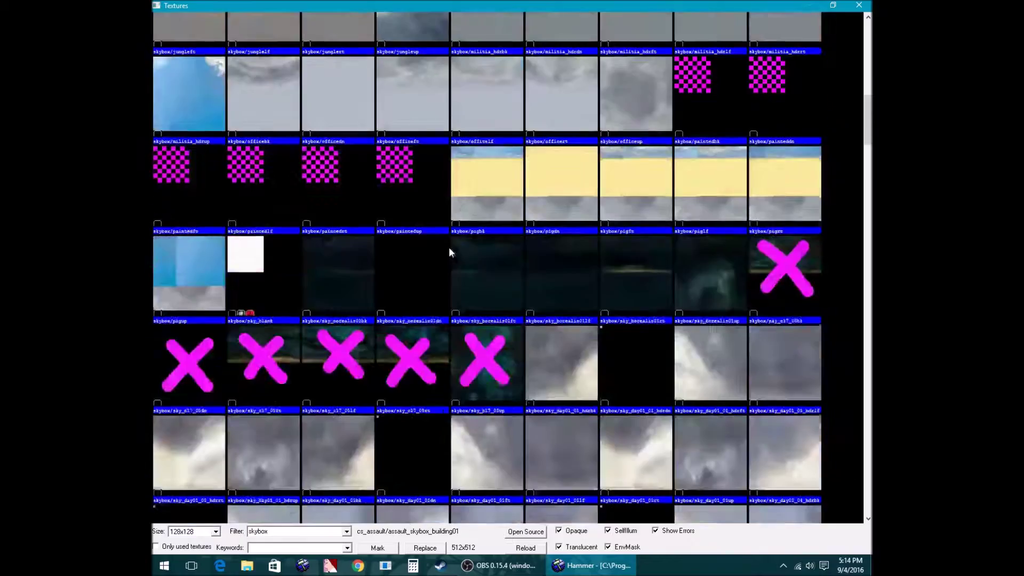
pyautogui.scroll(-20, 448, 249)
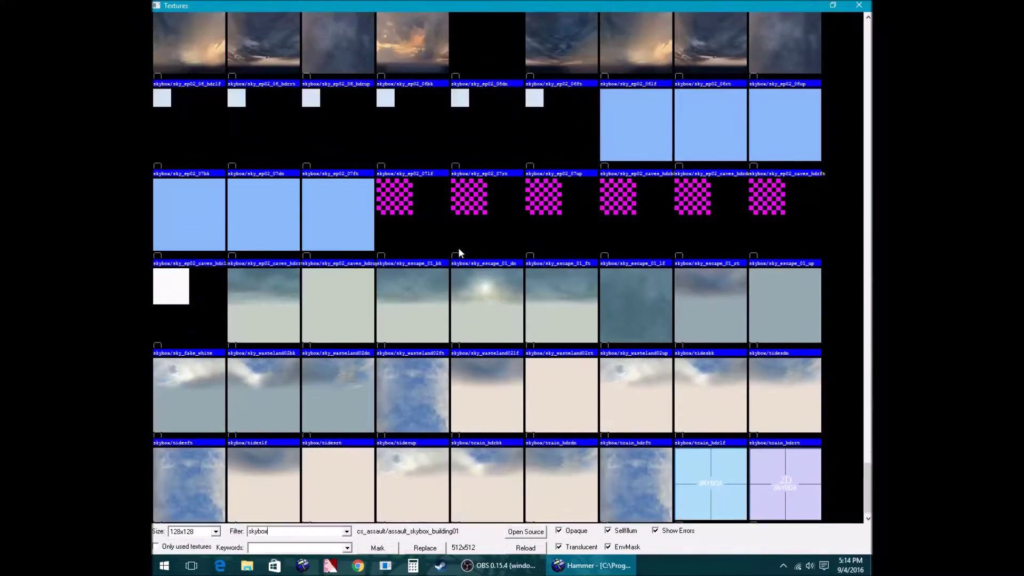
pyautogui.scroll(-1, 459, 253)
pyautogui.click(709, 484)
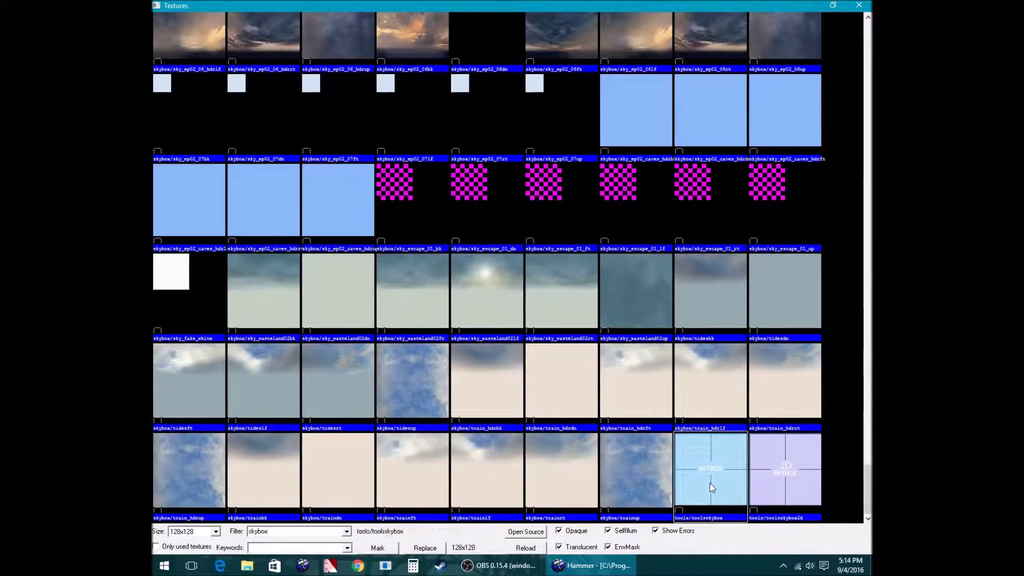
pyautogui.doubleClick(710, 488)
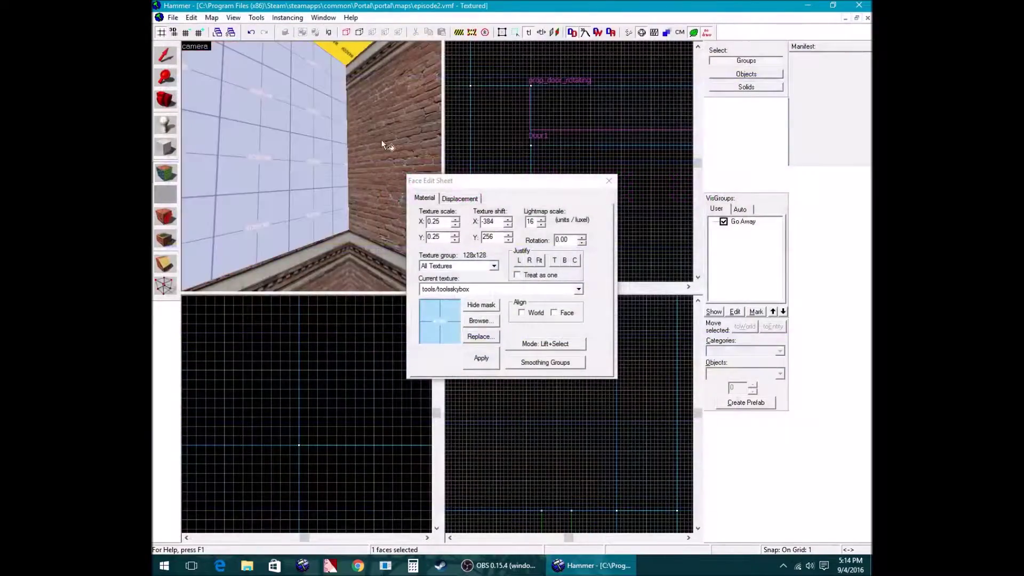
# Apply tools/toolsskybox to the remaining inner faces of the upper walls and the ceiling, and finish face editing
pyautogui.rightClick(349, 49)
pyautogui.press('z')
pyautogui.press('z')
pyautogui.rightClick(234, 162)
pyautogui.press('z')
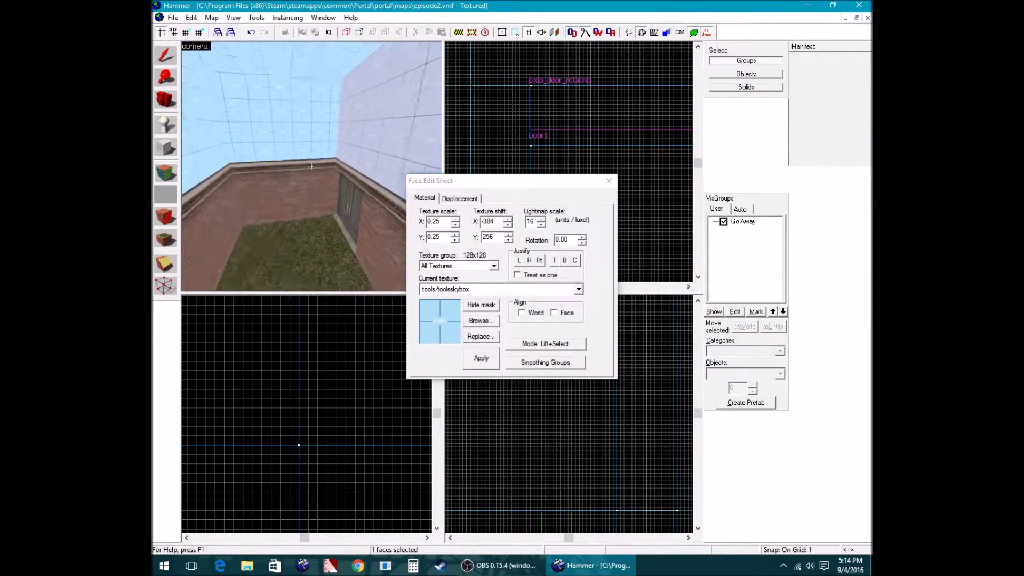
pyautogui.press('w')
pyautogui.press('z')
pyautogui.click(605, 181)
# Compile and run the map with BSP, VIS and RAD all set to Normal
pyautogui.press('z')
pyautogui.press('s')
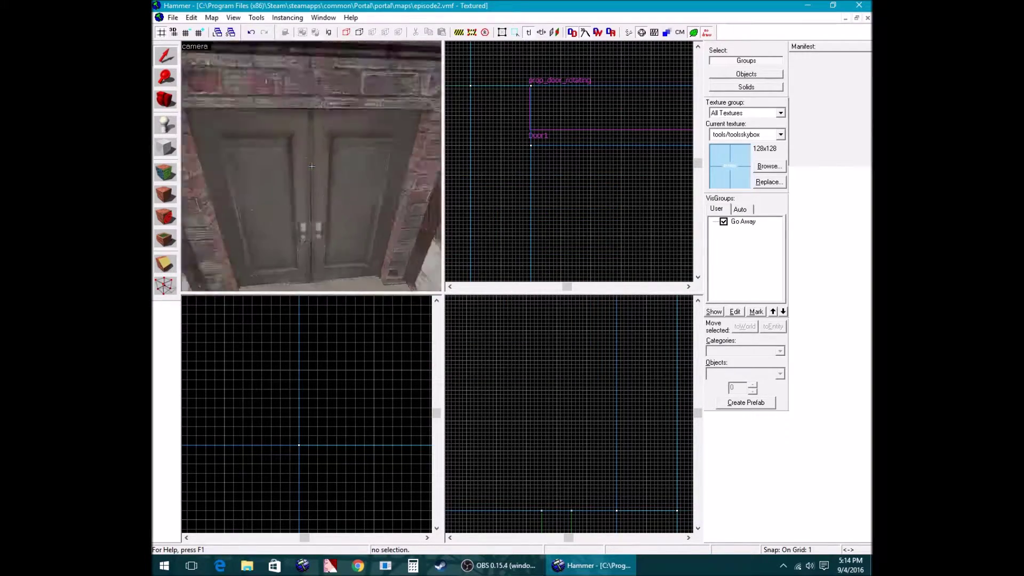
pyautogui.press('w')
pyautogui.moveTo(311, 166); pyautogui.dragTo(312, 166)
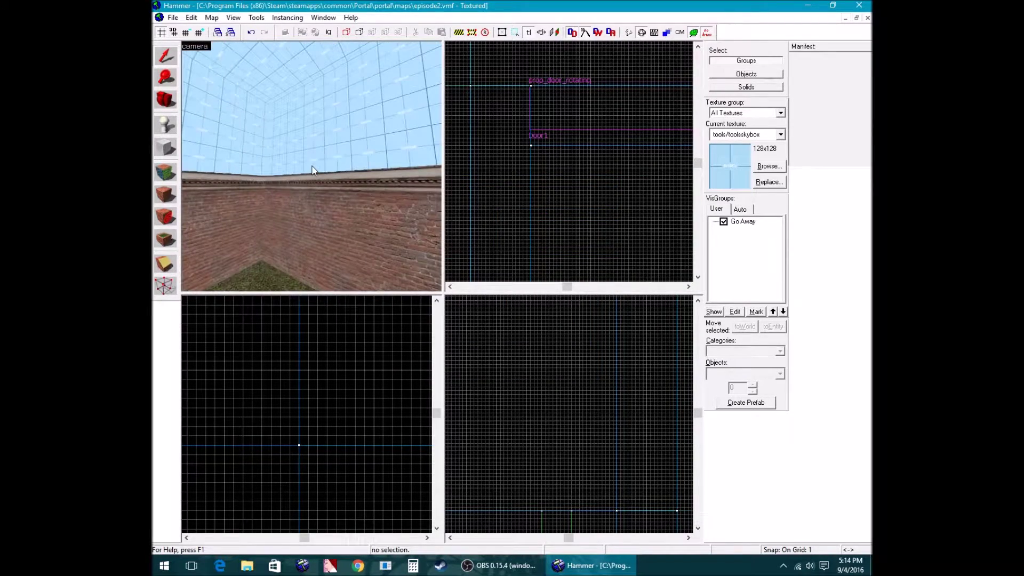
pyautogui.press('F9')
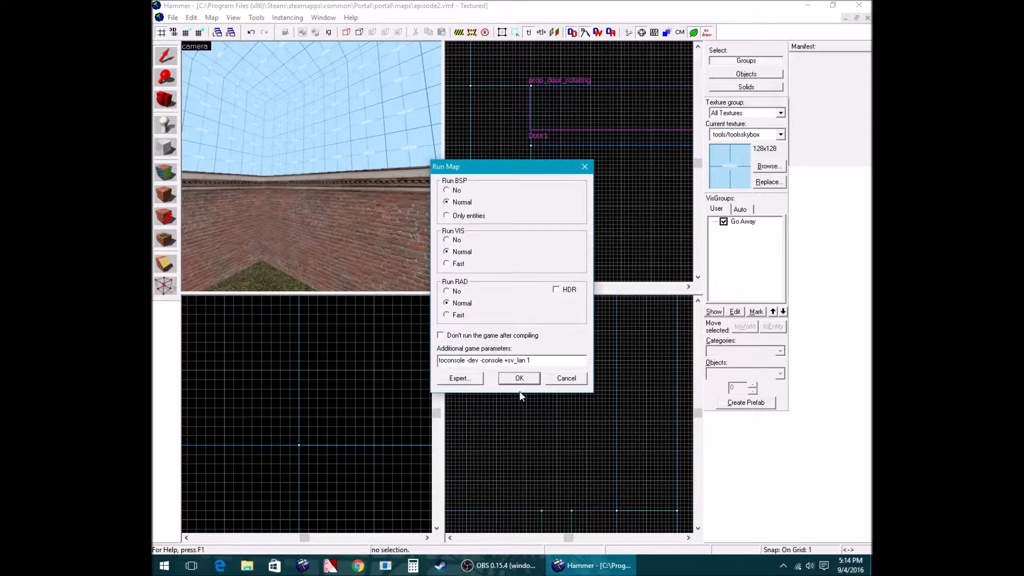
pyautogui.click(520, 378)
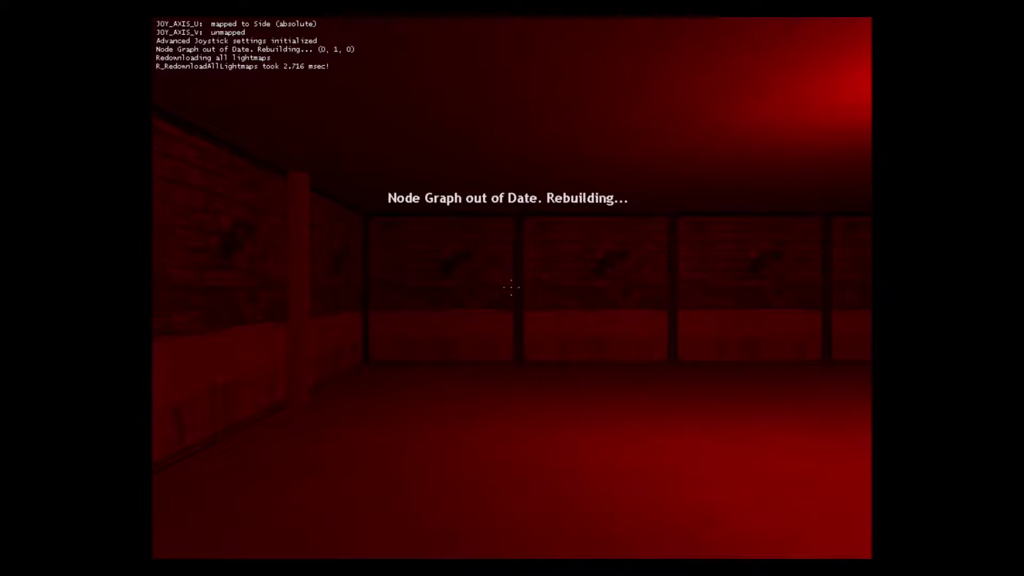
# Walk through the double doors in the game to inspect the outdoor area and its sky, and quit without saving
pyautogui.press('w')
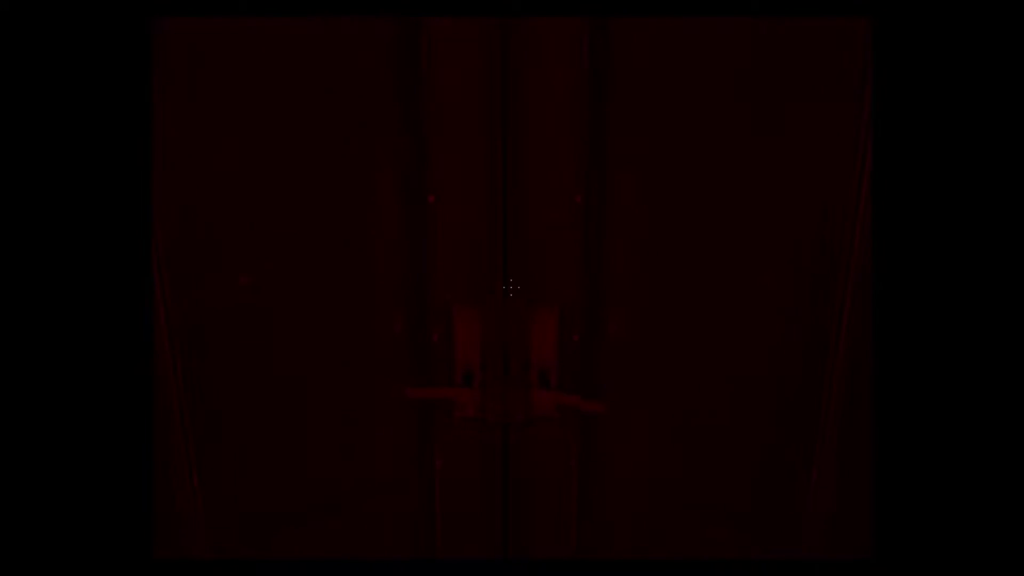
pyautogui.press('e')
pyautogui.press('w')
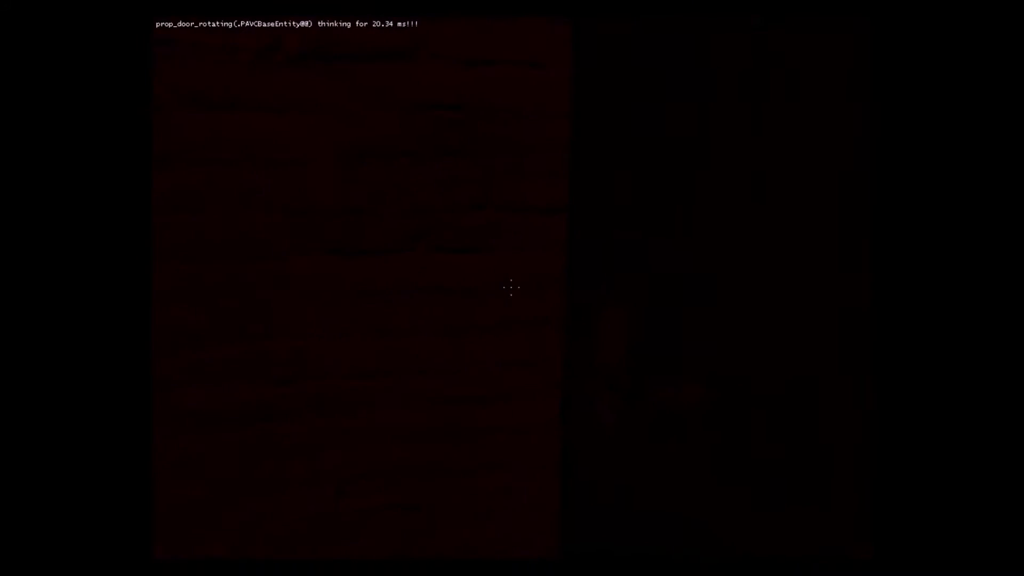
pyautogui.press('w')
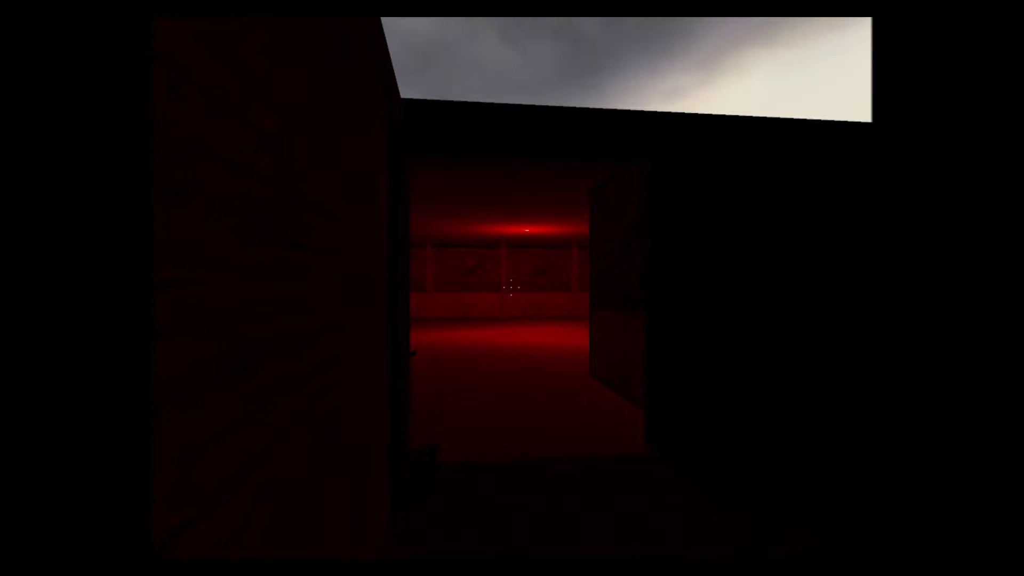
pyautogui.press('Escape')
pyautogui.click(216, 465)
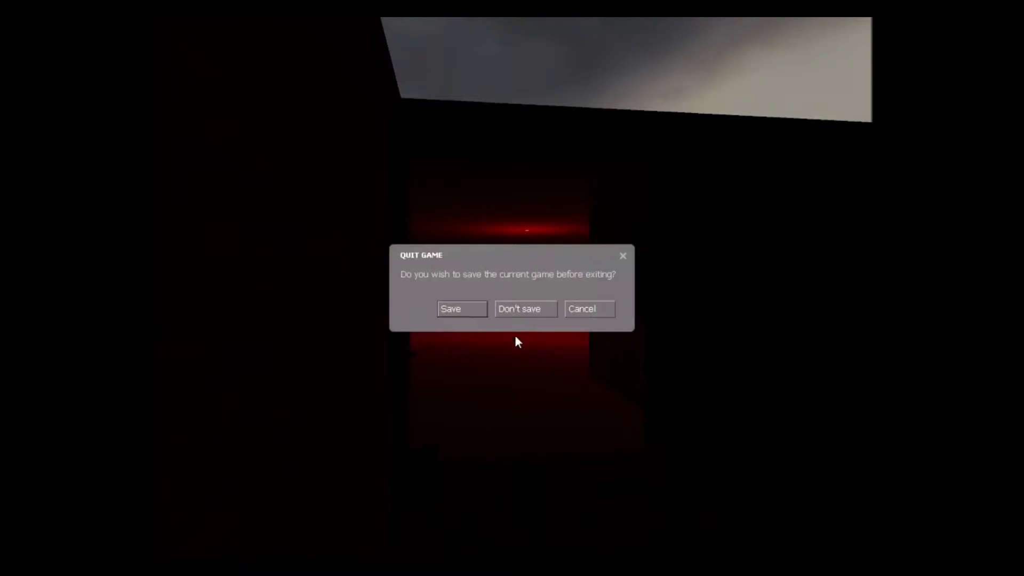
pyautogui.click(526, 309)
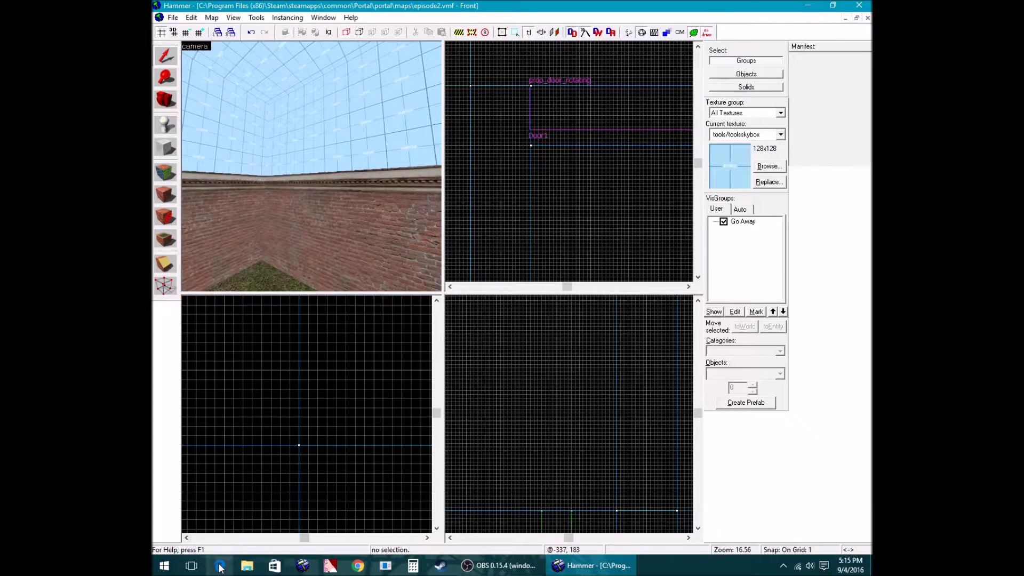
# Switch to the Edge browser and search the Valve Developer Community wiki for the Sky List page
pyautogui.click(219, 566)
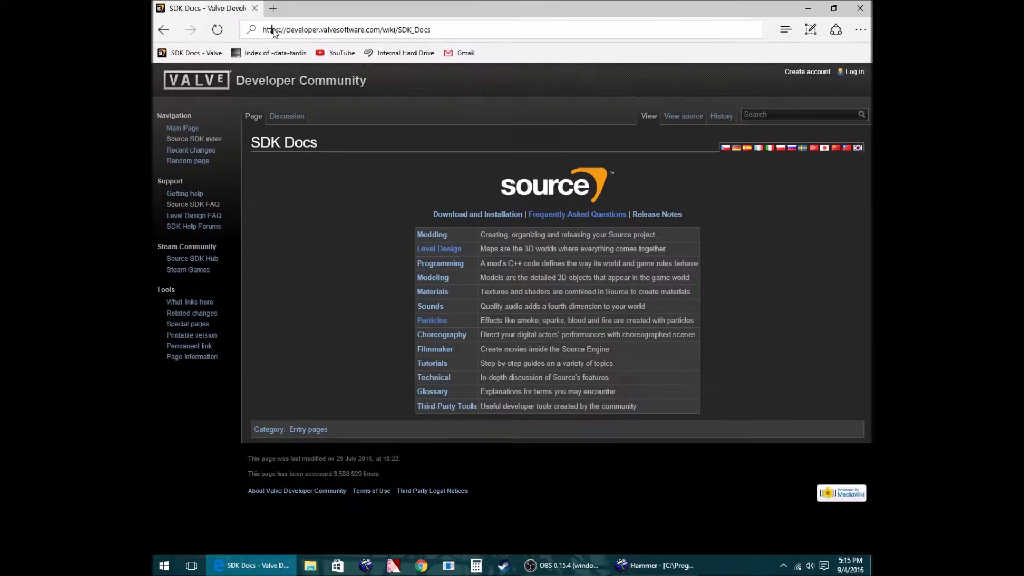
pyautogui.moveTo(272, 27); pyautogui.dragTo(459, 33)
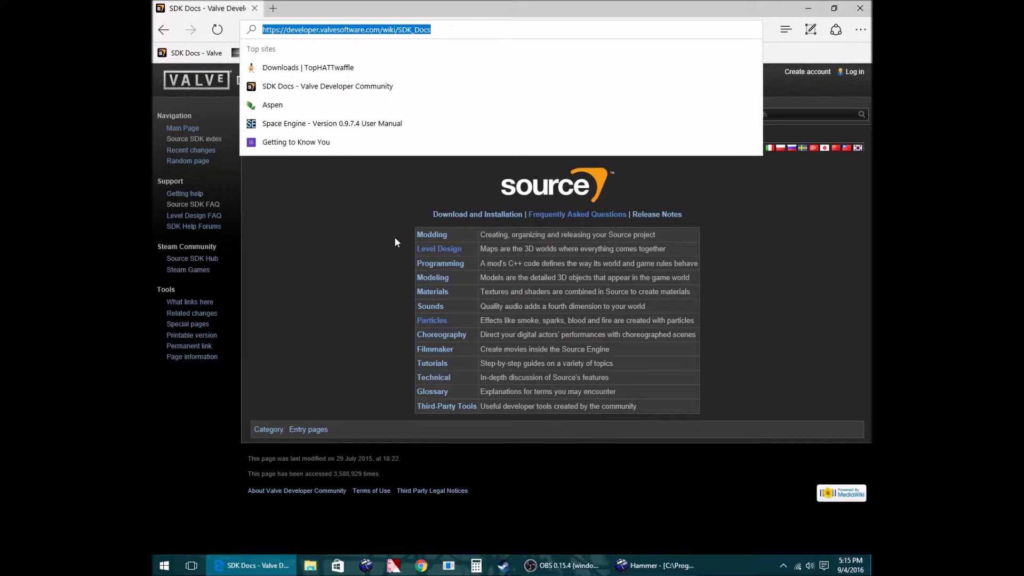
pyautogui.click(400, 234)
pyautogui.click(771, 112)
pyautogui.write('sk')
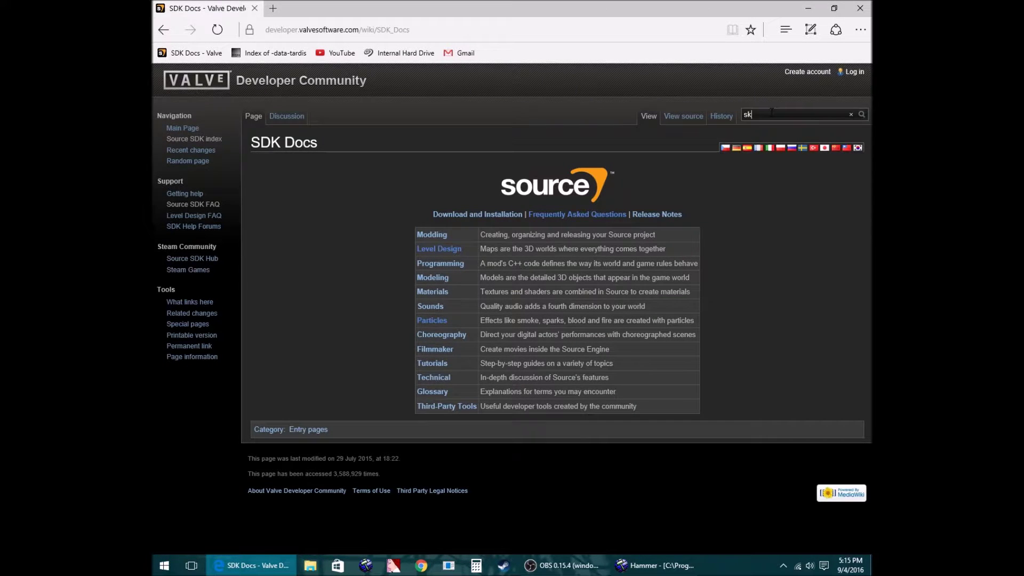
pyautogui.write('y')
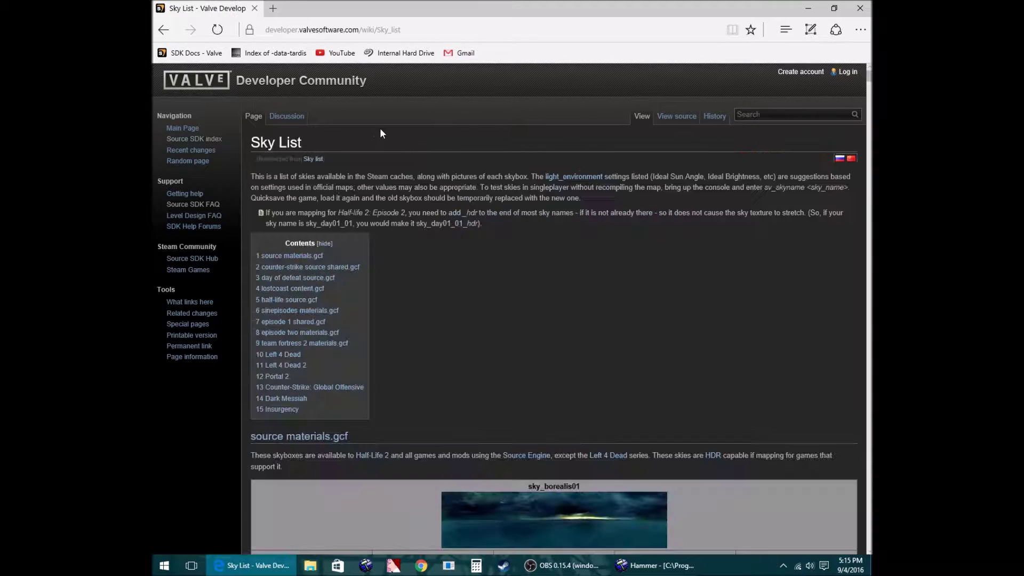
# Look through the Sky List's skybox previews and ideal light settings, from source materials.gcf to counter-strike source shared.gcf
pyautogui.scroll(-5, 412, 175)
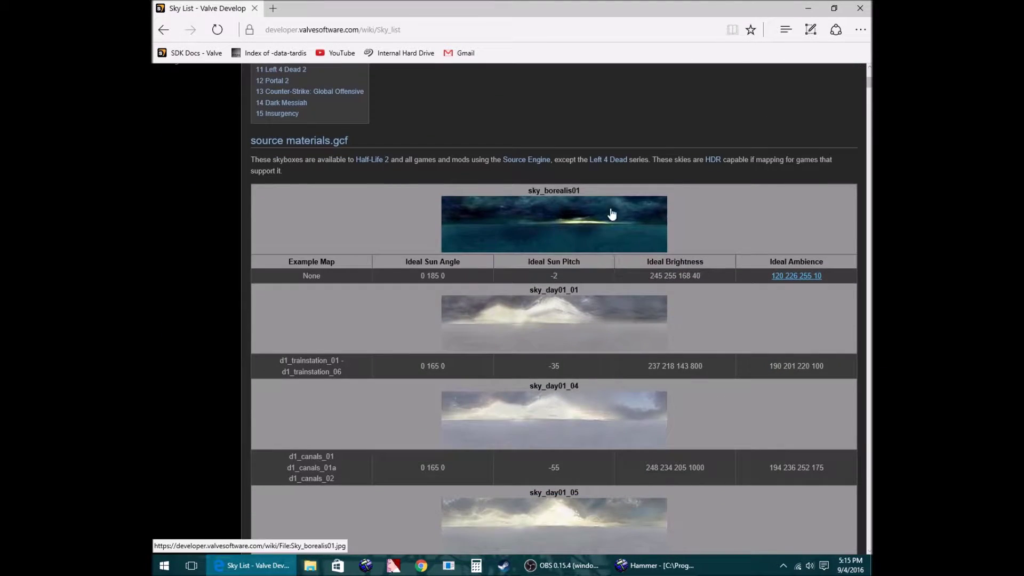
pyautogui.scroll(-20, 578, 183)
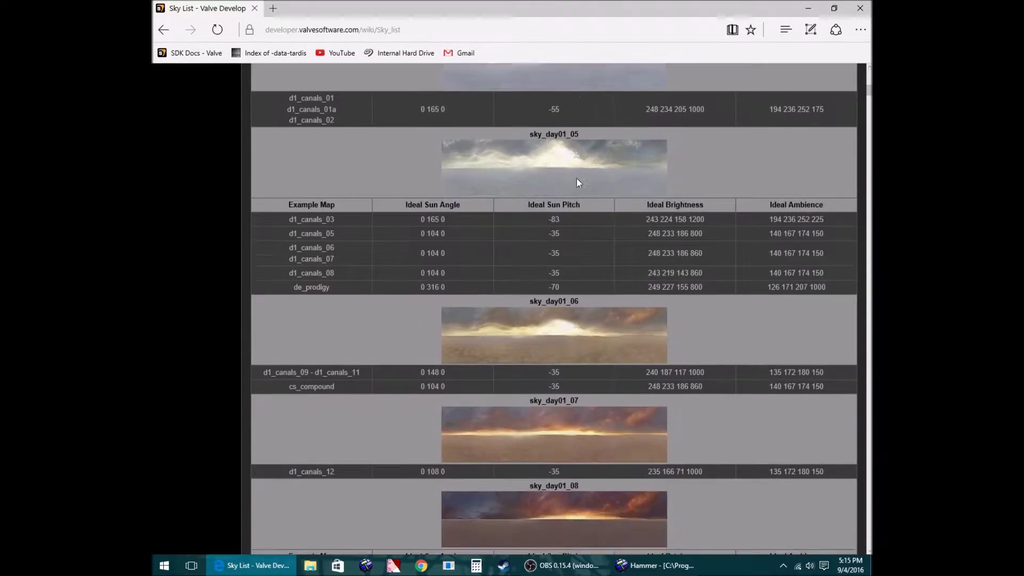
pyautogui.scroll(-7, 577, 183)
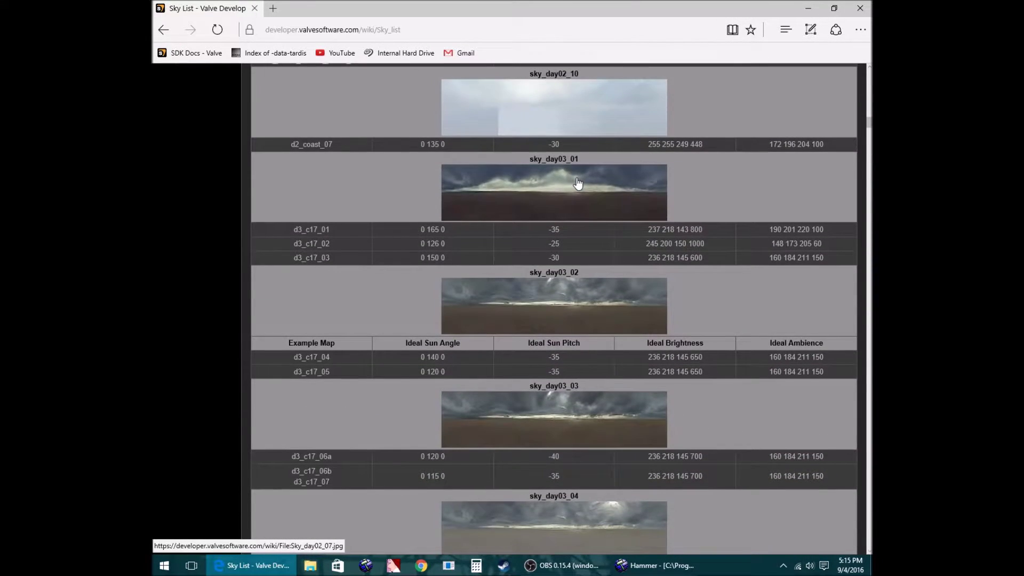
pyautogui.scroll(-7, 577, 183)
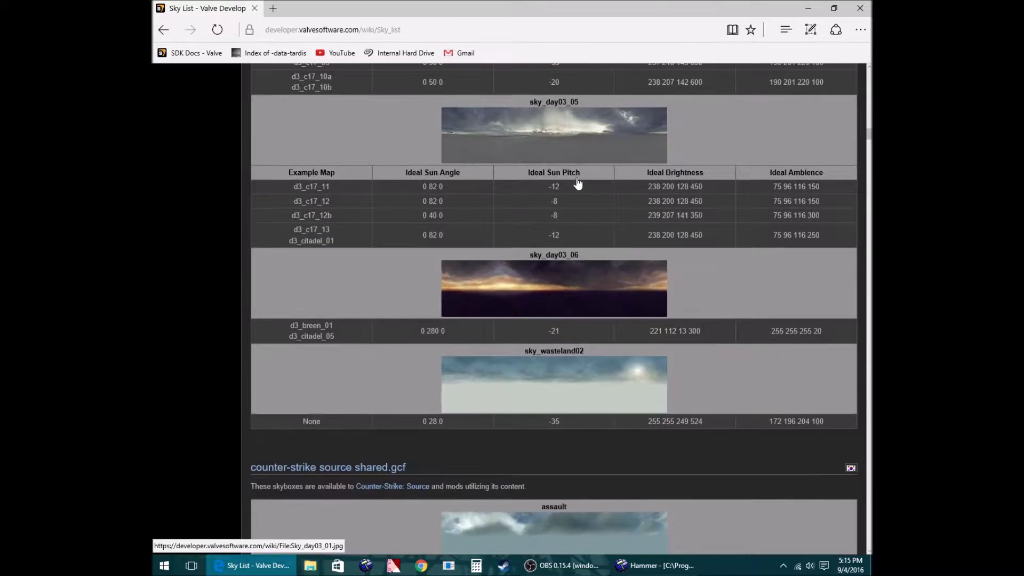
pyautogui.scroll(-3, 704, 280)
pyautogui.scroll(-10, 716, 278)
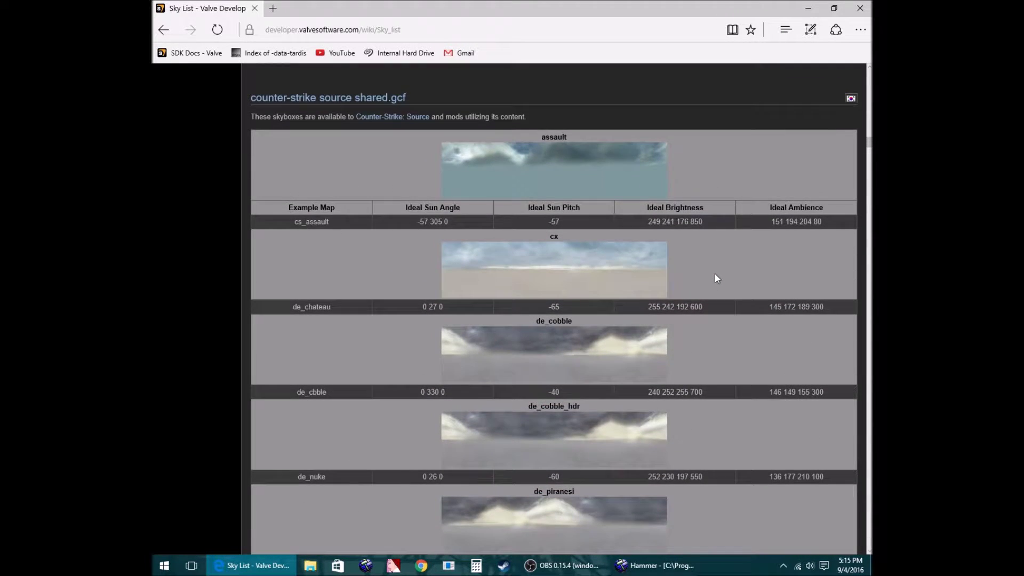
# Examine the skybox previews and light settings on the Sky List page, from source materials.gcf through team fortress 2 materials.gcf
pyautogui.scroll(-11, 716, 277)
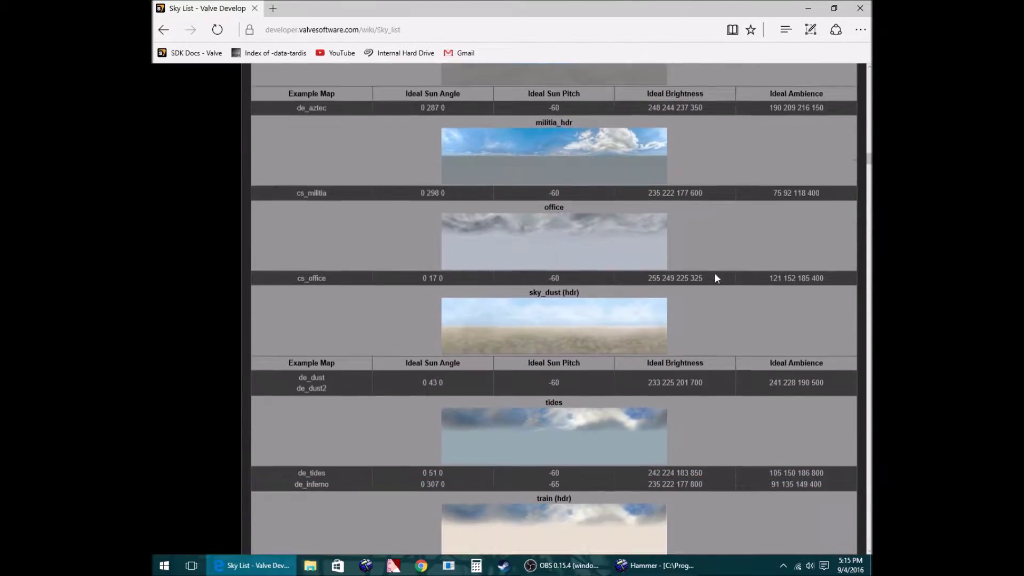
pyautogui.scroll(14, 716, 278)
pyautogui.scroll(20, 715, 276)
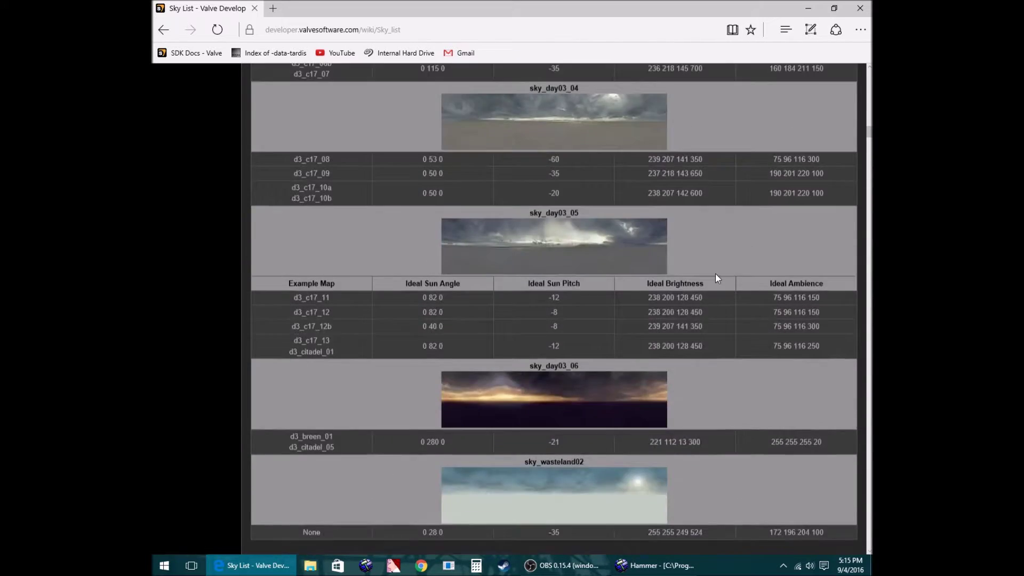
pyautogui.scroll(20, 282, 187)
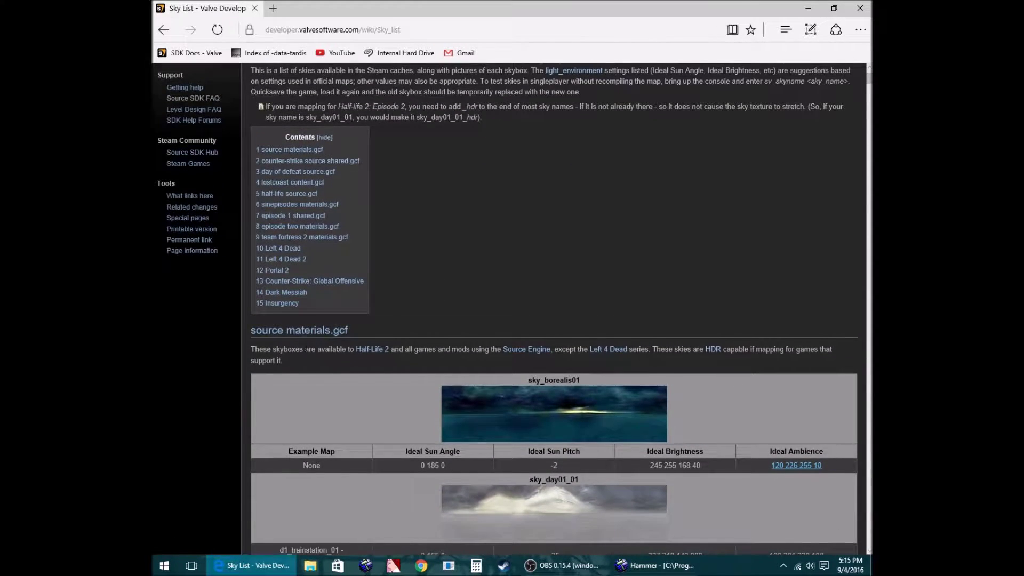
pyautogui.scroll(-3, 261, 265)
pyautogui.scroll(-20, 342, 302)
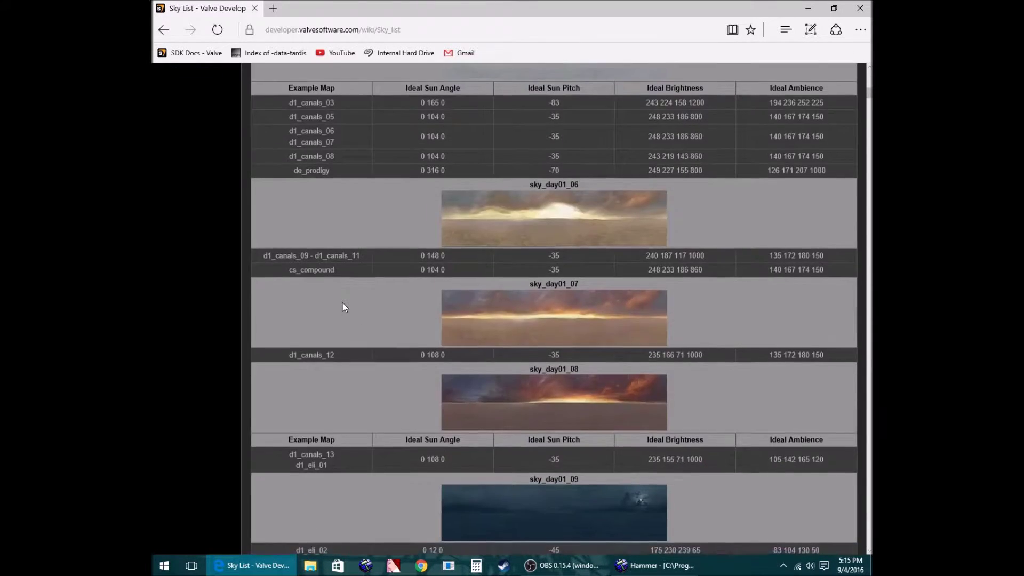
pyautogui.scroll(-3, 353, 302)
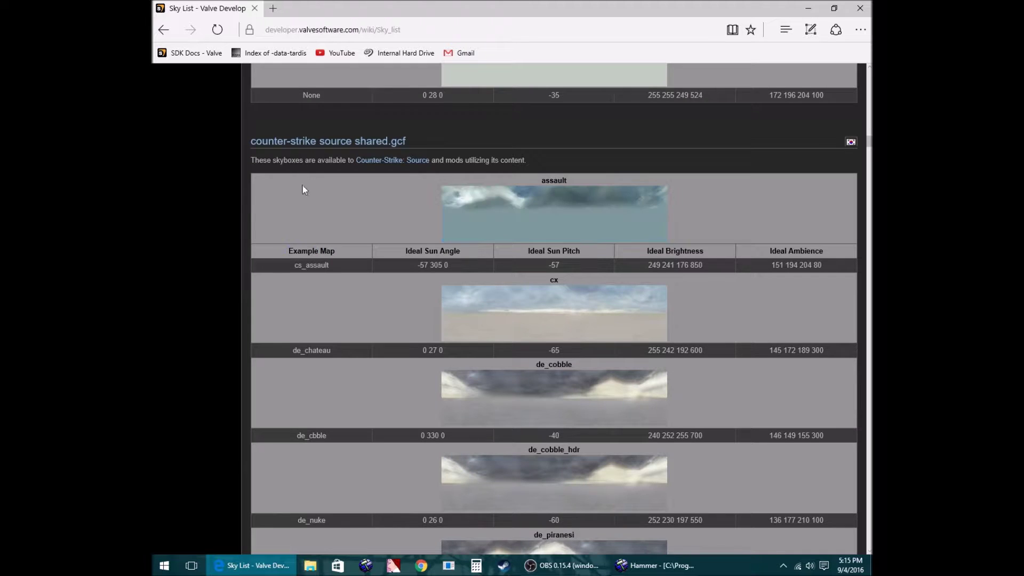
pyautogui.scroll(-20, 318, 245)
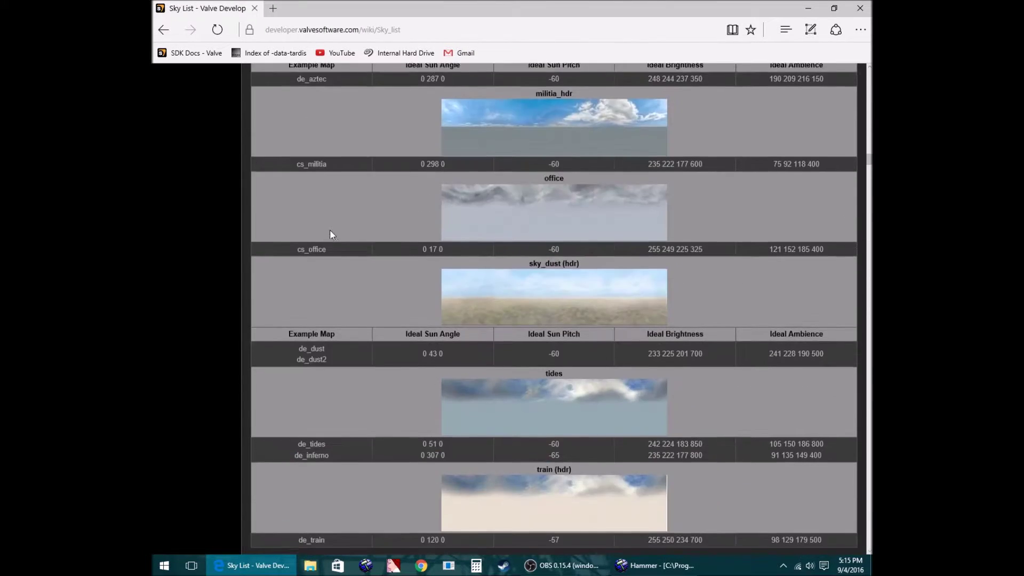
pyautogui.scroll(-15, 336, 228)
pyautogui.scroll(8, 348, 228)
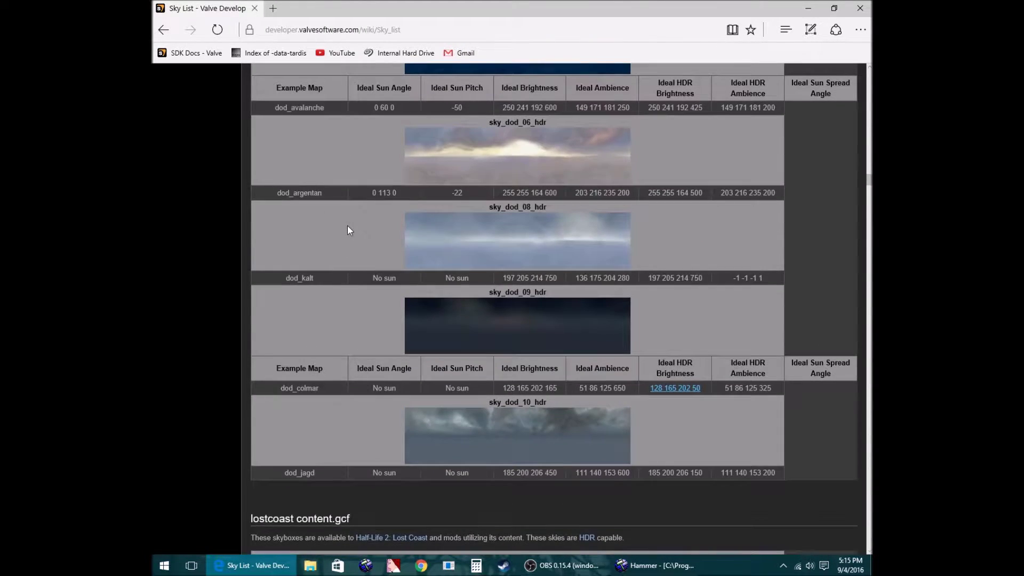
pyautogui.scroll(-2, 347, 227)
pyautogui.scroll(-8, 347, 225)
pyautogui.scroll(8, 352, 252)
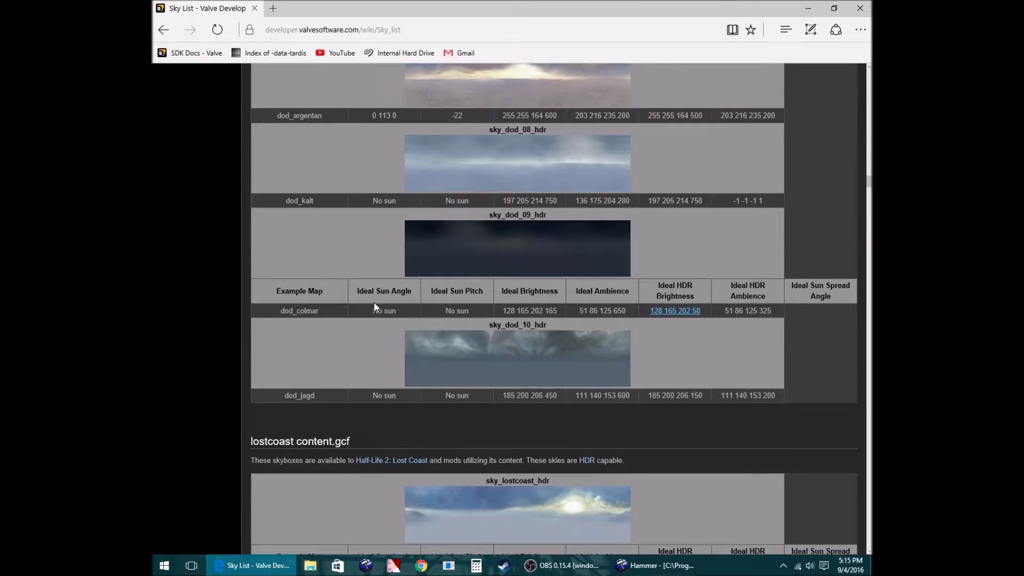
pyautogui.scroll(-9, 385, 302)
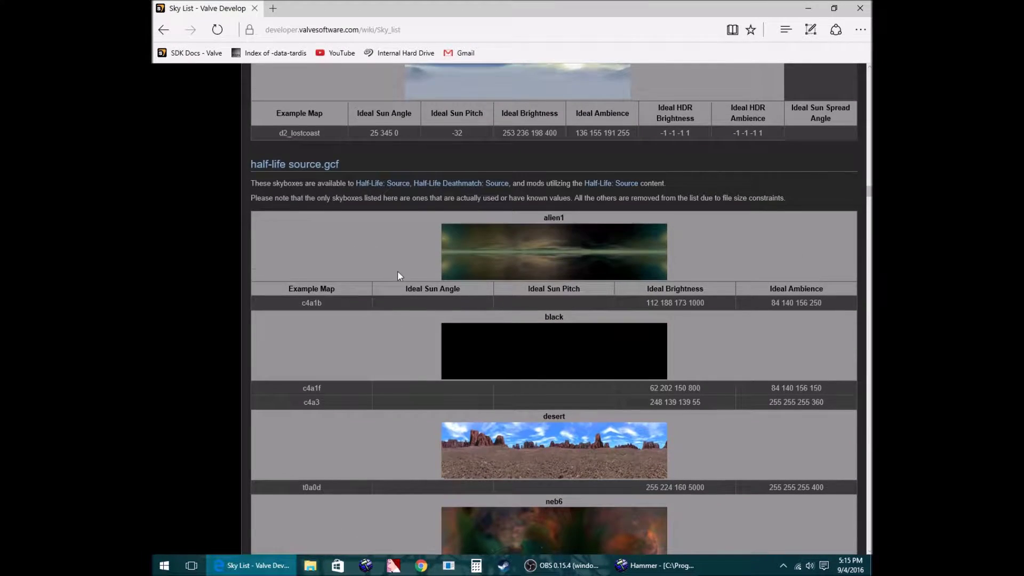
pyautogui.scroll(-20, 392, 270)
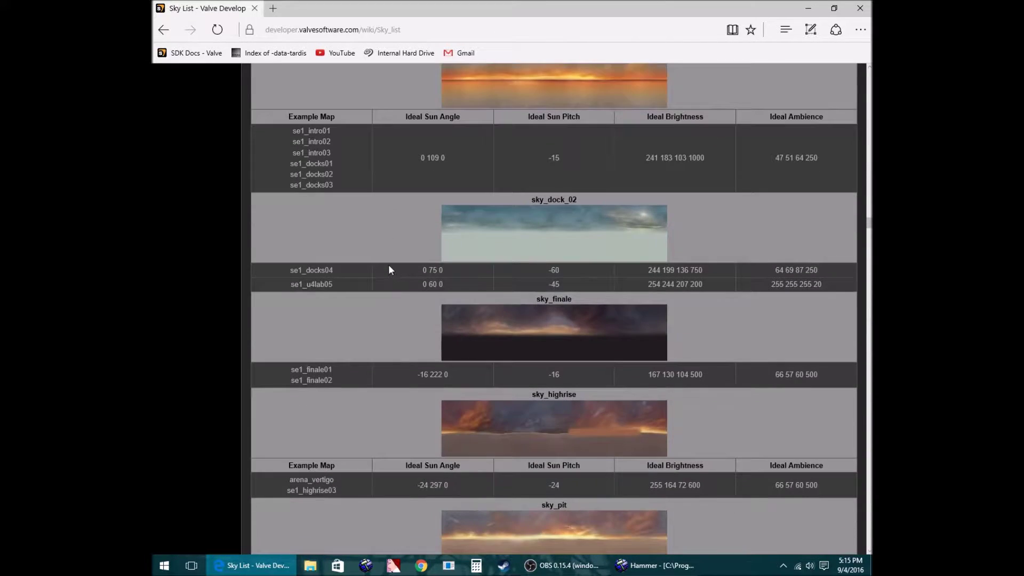
pyautogui.scroll(-2, 386, 261)
pyautogui.scroll(6, 382, 261)
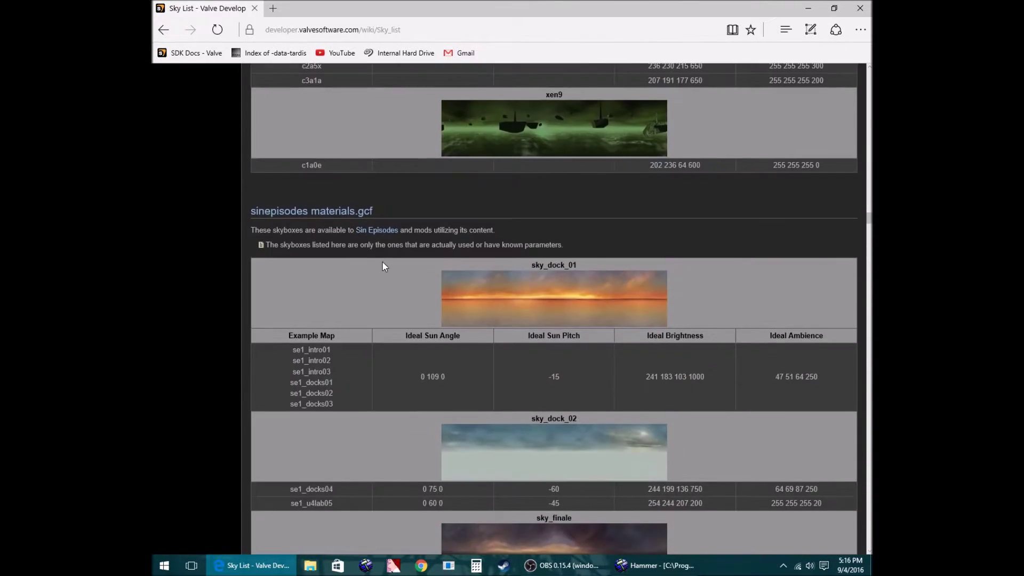
pyautogui.scroll(-5, 382, 261)
pyautogui.scroll(-20, 352, 324)
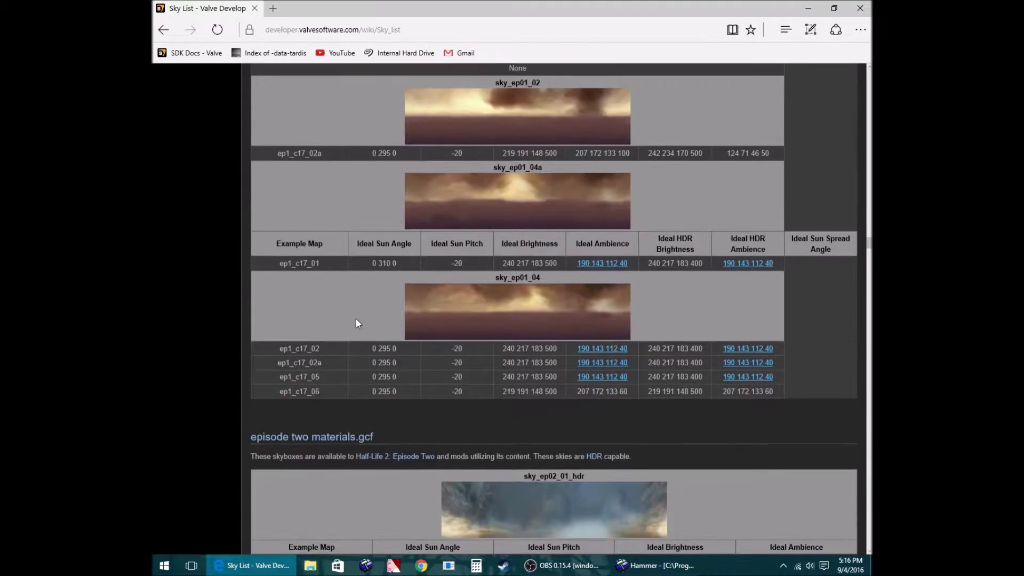
pyautogui.scroll(-20, 354, 283)
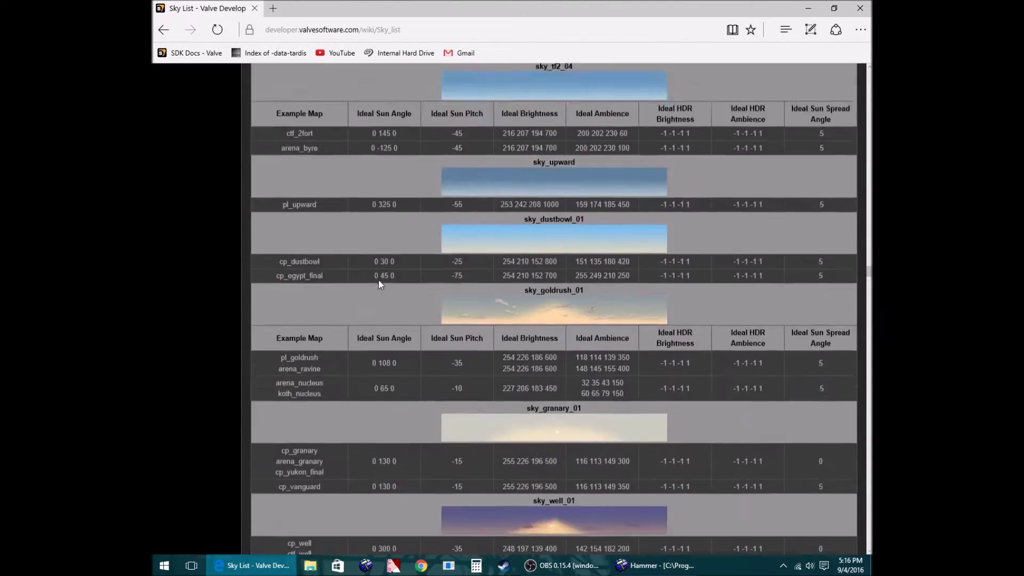
pyautogui.scroll(-6, 379, 281)
pyautogui.scroll(14, 378, 280)
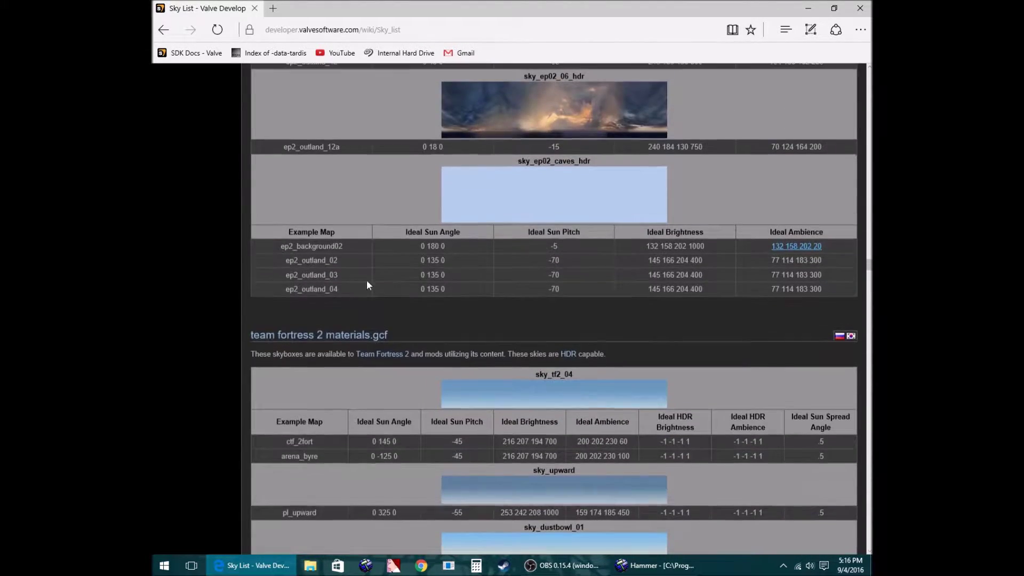
# Go back over the Sky List and compare the skyboxes in the source materials.gcf and counter-strike source shared.gcf sections
pyautogui.scroll(20, 541, 390)
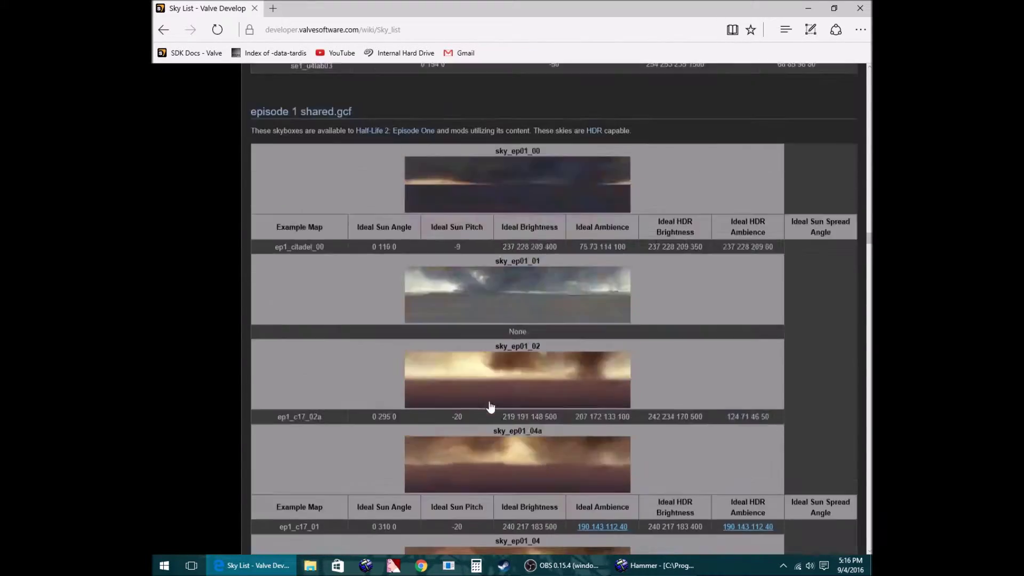
pyautogui.scroll(20, 495, 397)
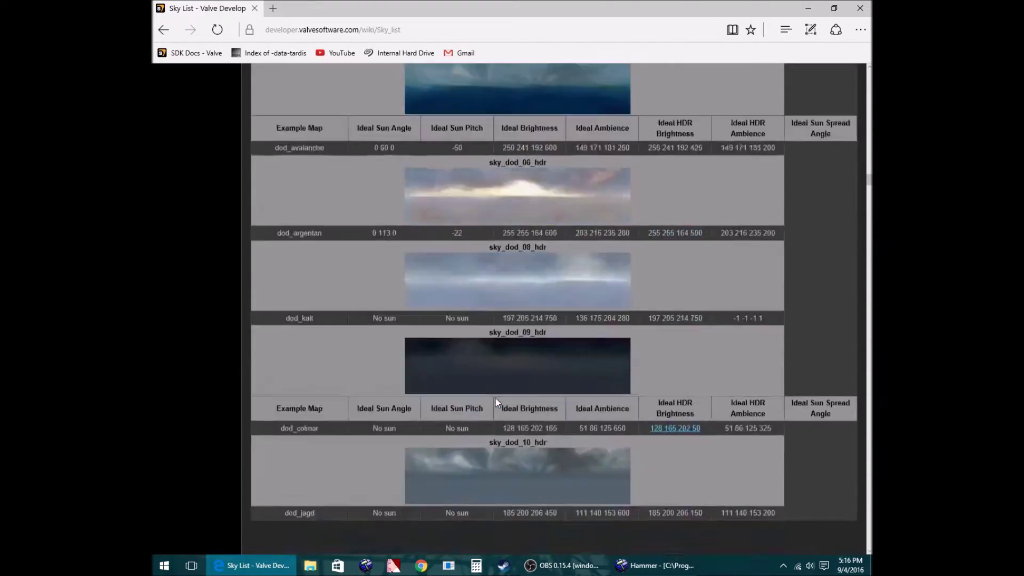
pyautogui.scroll(5, 495, 397)
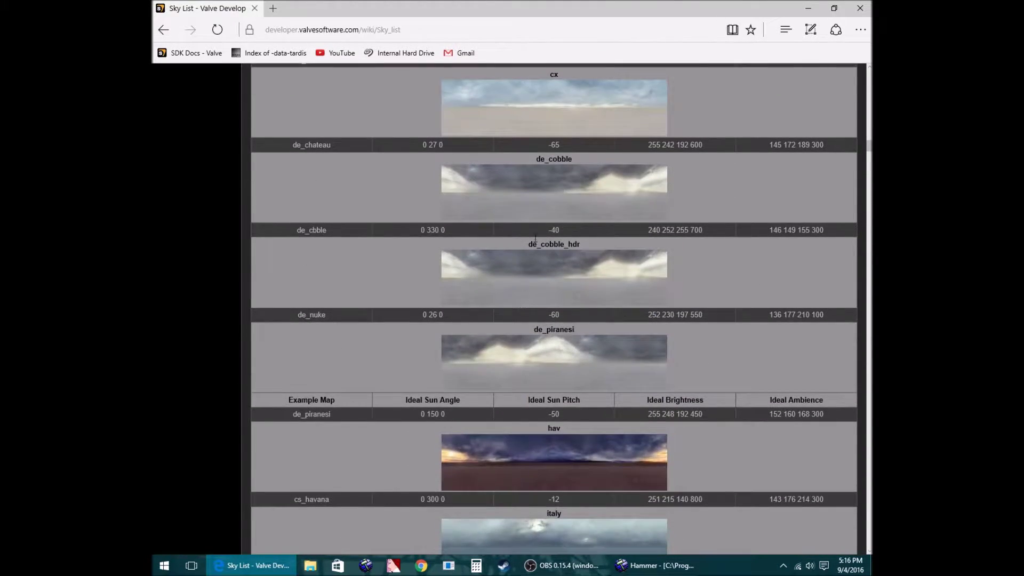
pyautogui.scroll(8, 534, 258)
pyautogui.scroll(4, 533, 237)
pyautogui.scroll(-10, 584, 470)
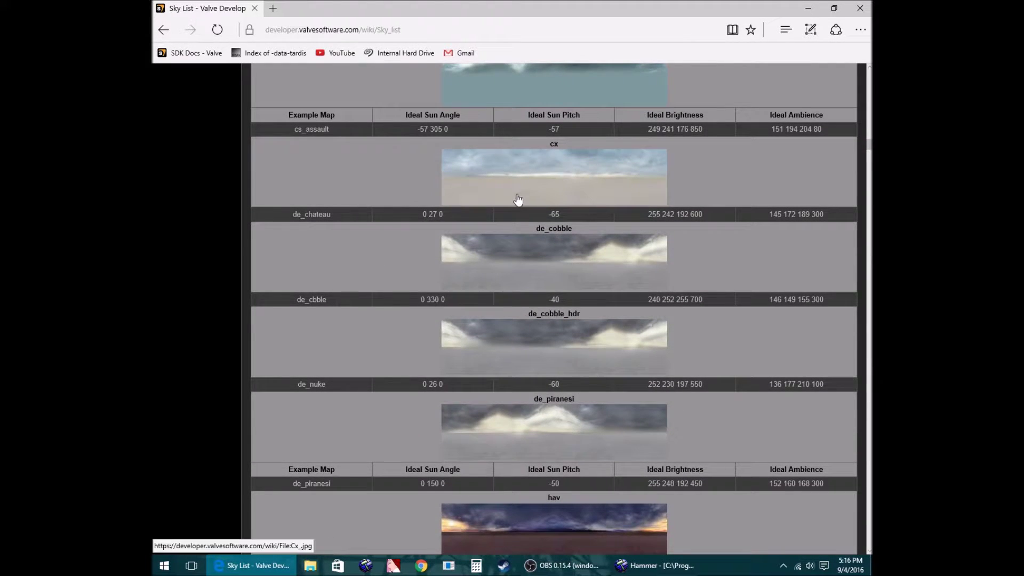
pyautogui.scroll(-15, 517, 199)
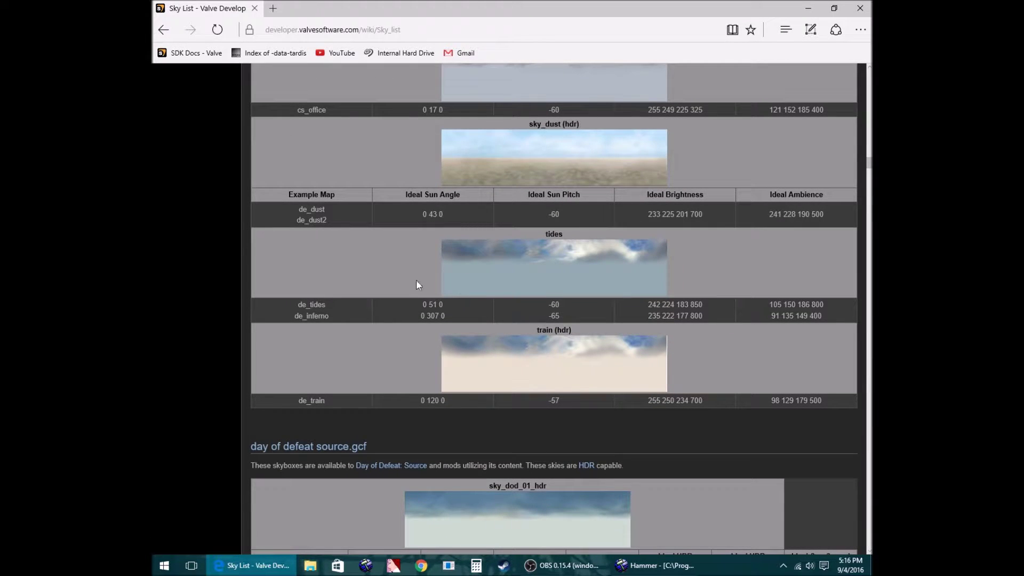
pyautogui.scroll(4, 501, 266)
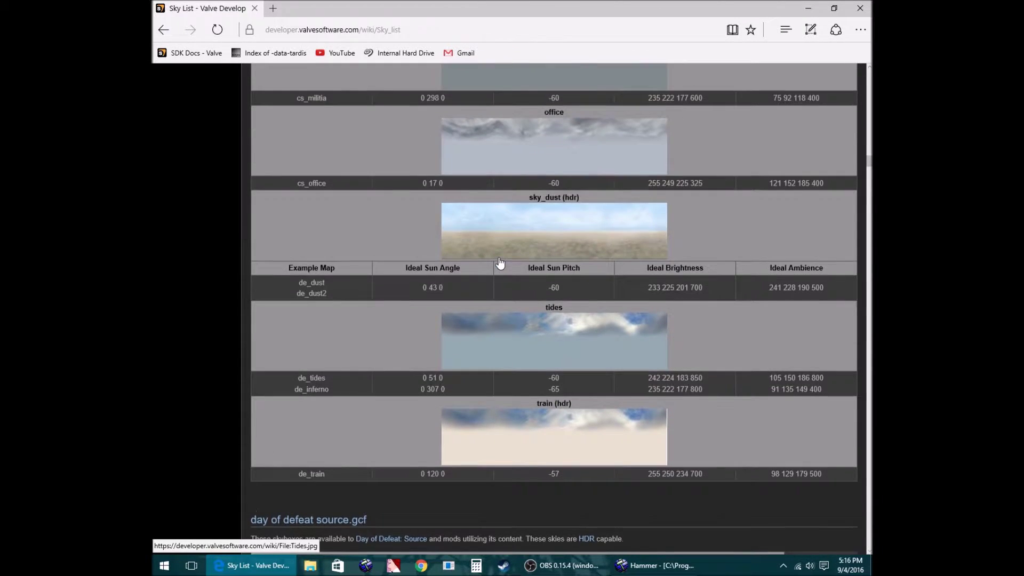
pyautogui.scroll(4, 531, 294)
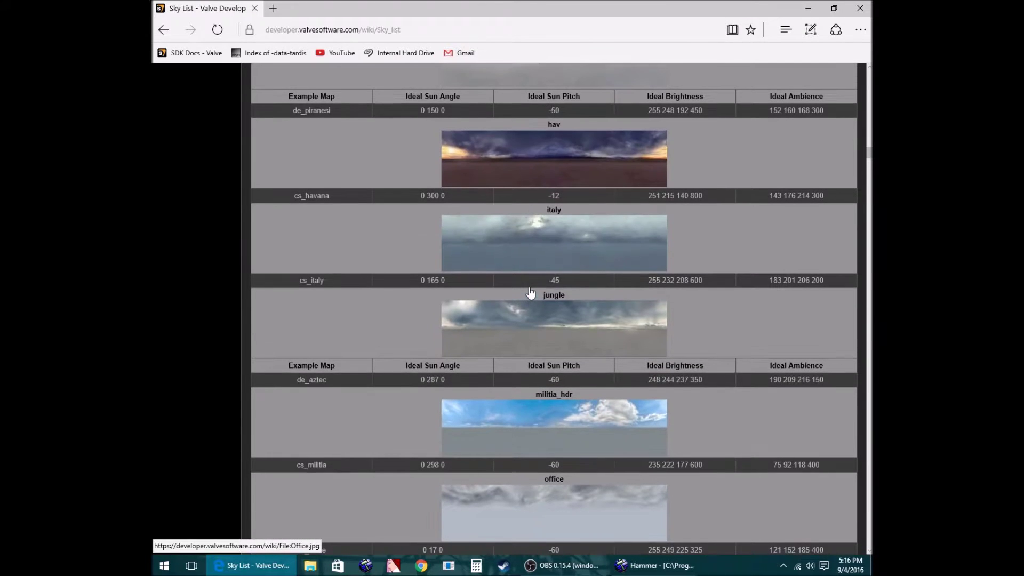
pyautogui.scroll(16, 530, 292)
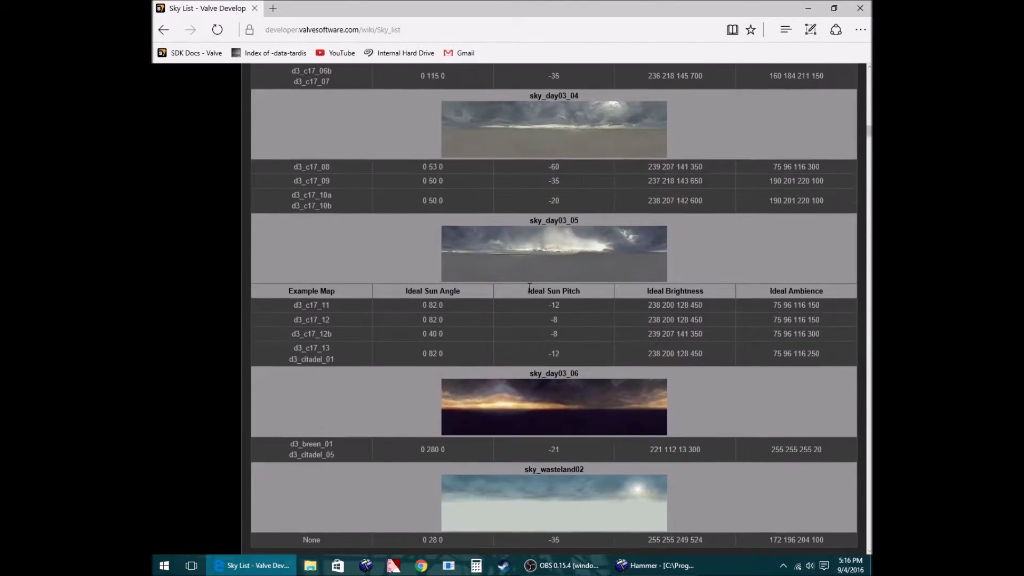
pyautogui.scroll(15, 529, 288)
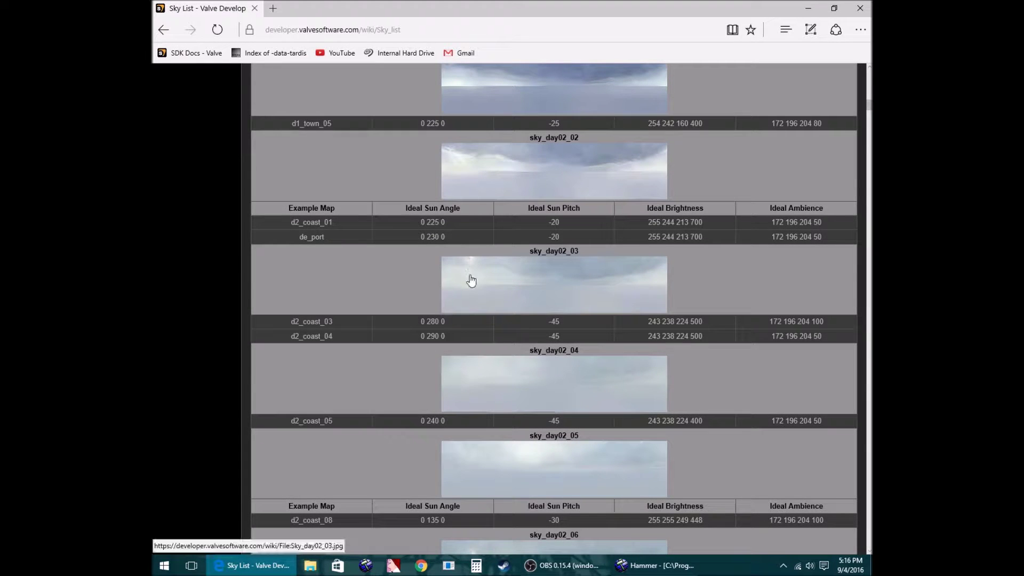
pyautogui.scroll(-20, 521, 193)
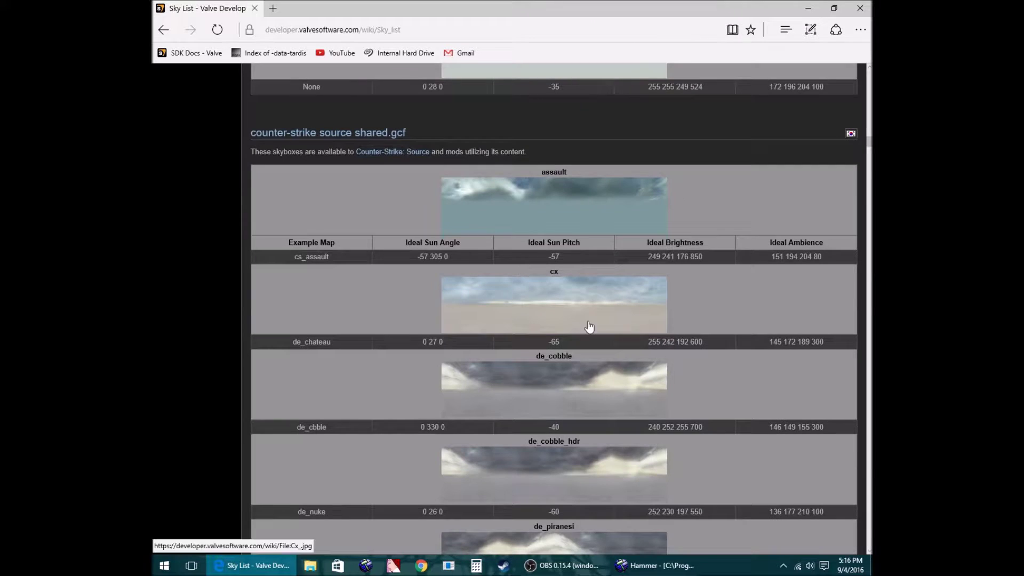
pyautogui.scroll(-1, 585, 312)
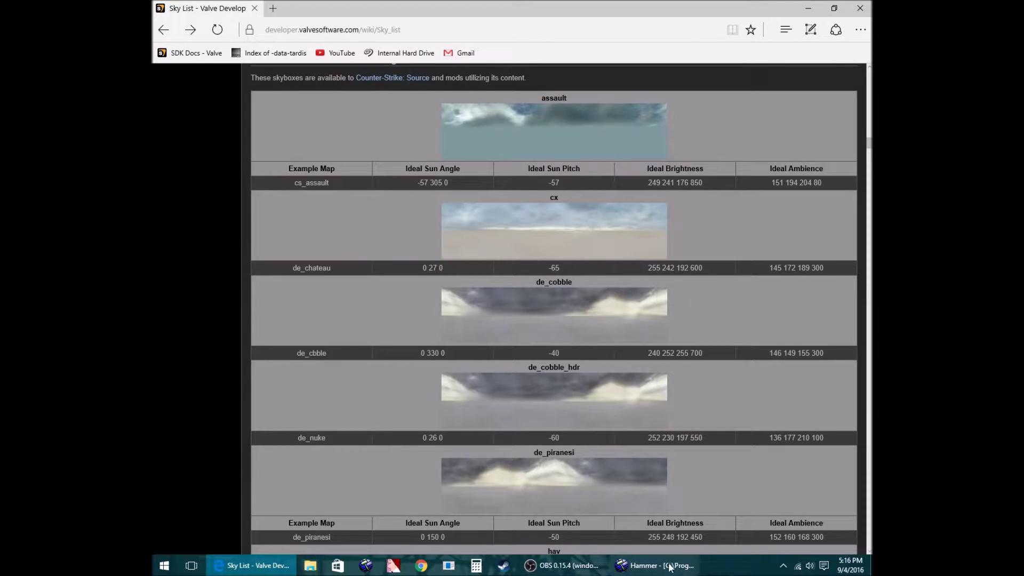
# Switch to Hammer and set the SkyBox Texture Name in the map properties to assault, checking the name against the Sky List
pyautogui.click(656, 565)
pyautogui.click(211, 19)
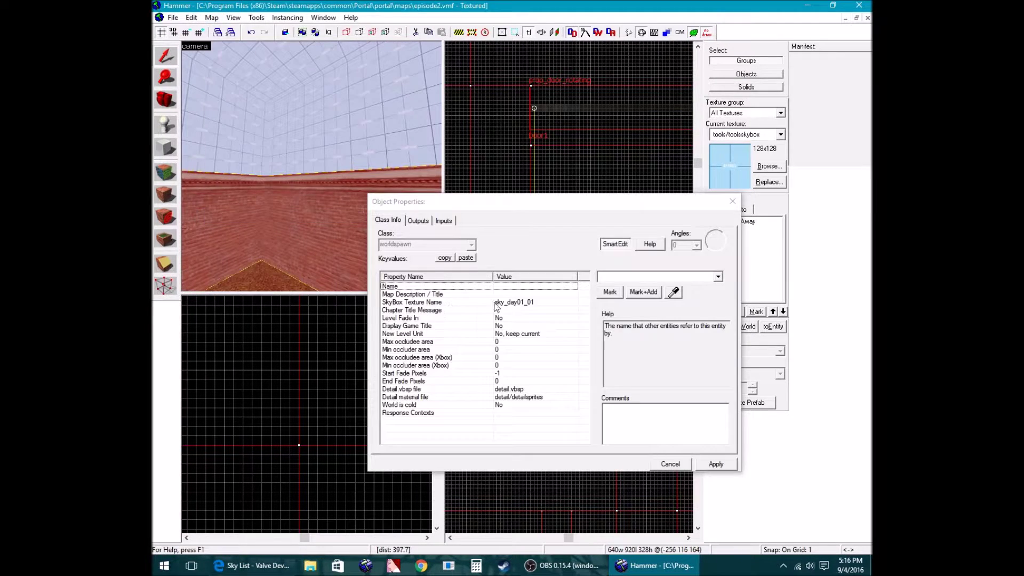
pyautogui.click(480, 302)
pyautogui.write('assault')
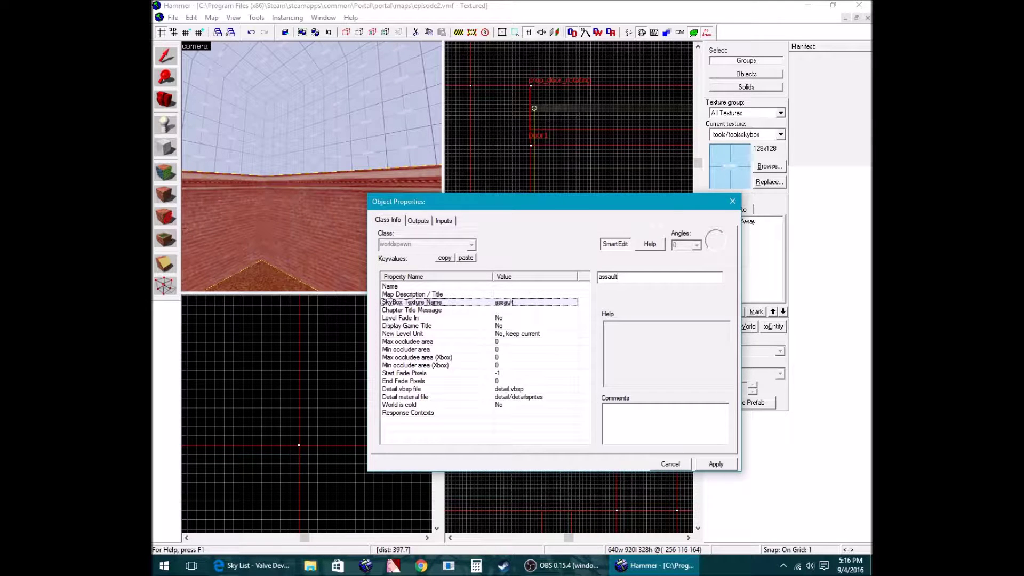
pyautogui.click(274, 564)
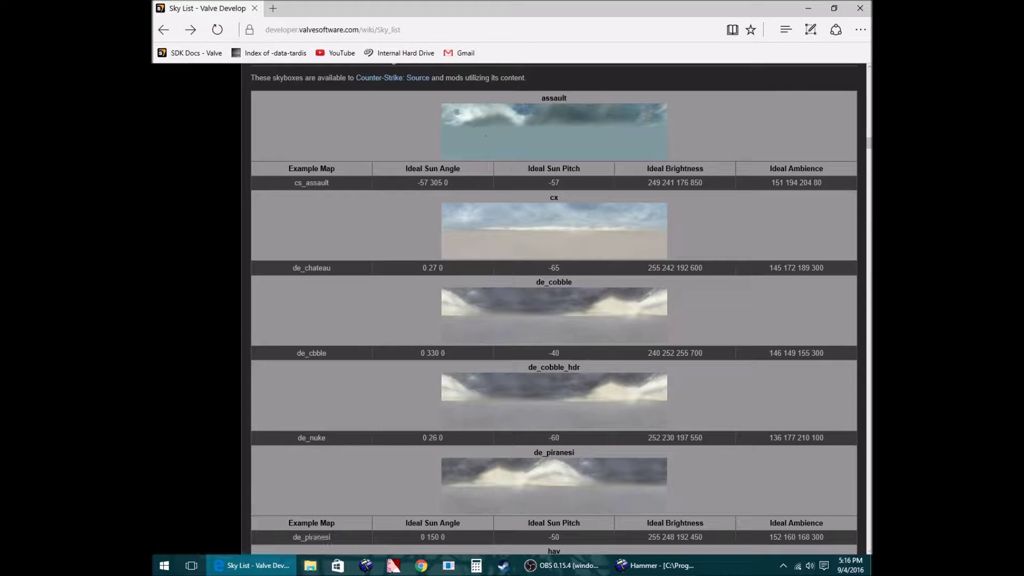
pyautogui.click(655, 565)
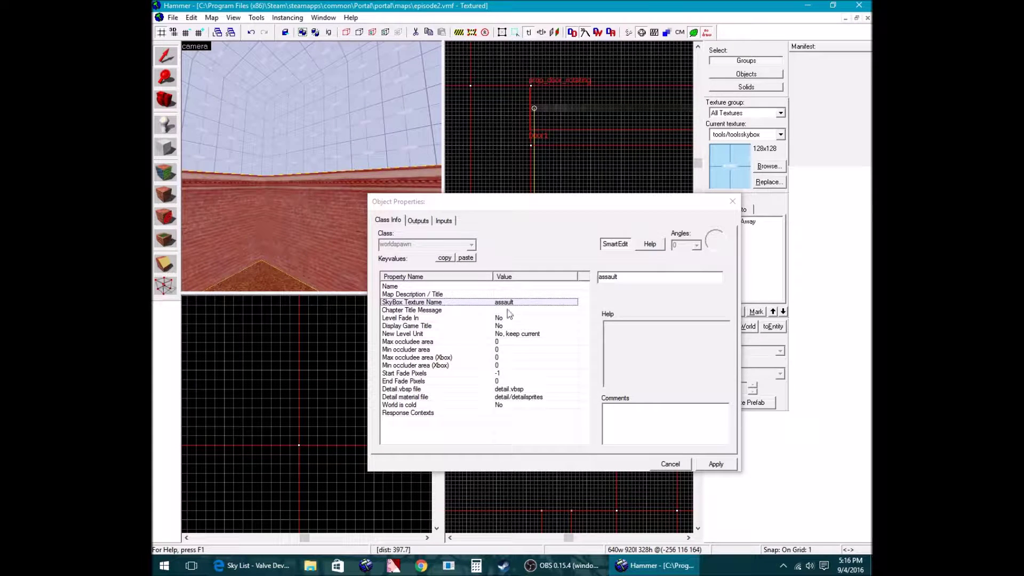
pyautogui.click(716, 463)
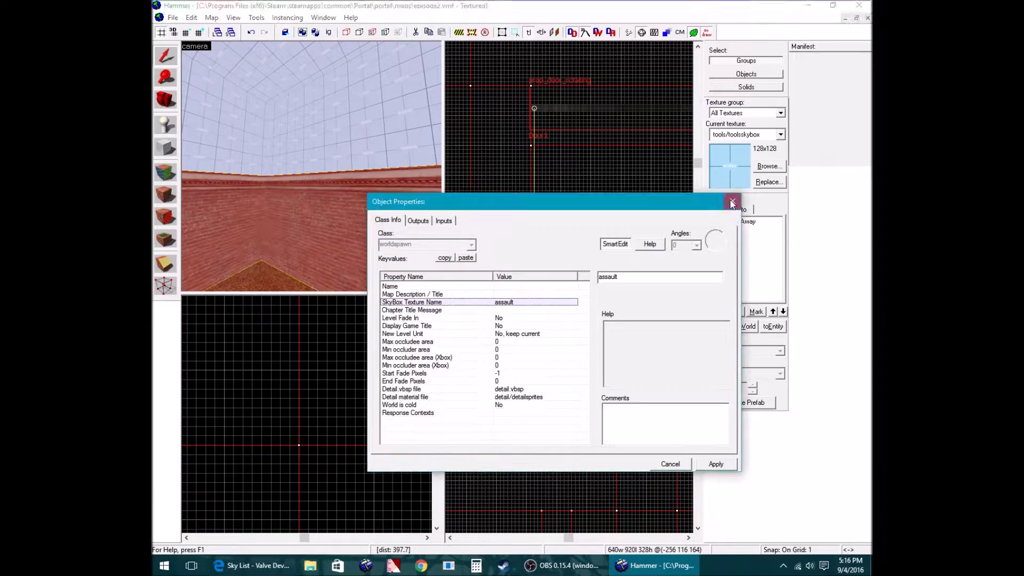
pyautogui.click(732, 201)
# Close the map properties, then select both halves of the grey double door and open their shared properties
pyautogui.press('z')
pyautogui.press('w')
pyautogui.press('Escape')
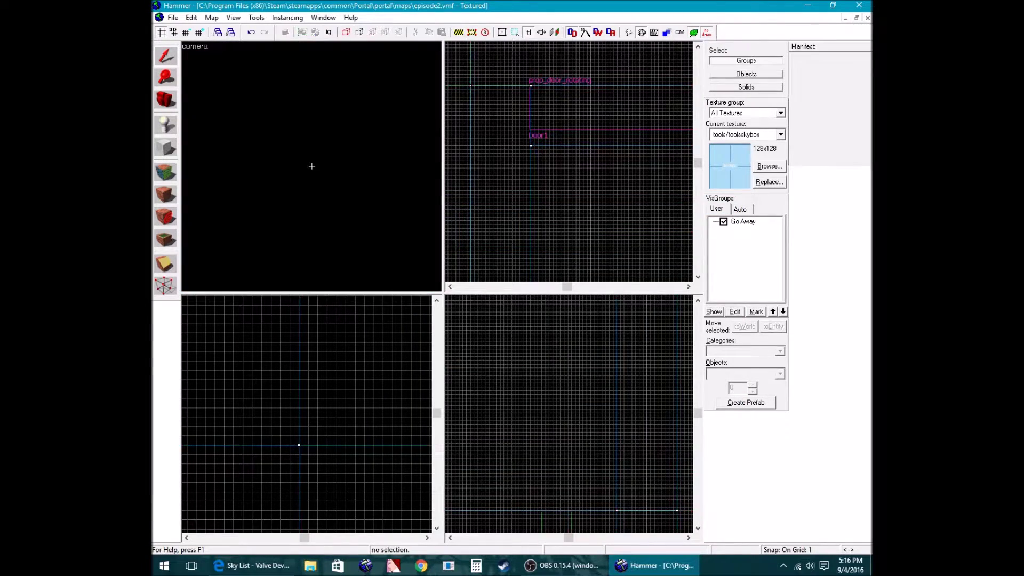
pyautogui.press('w')
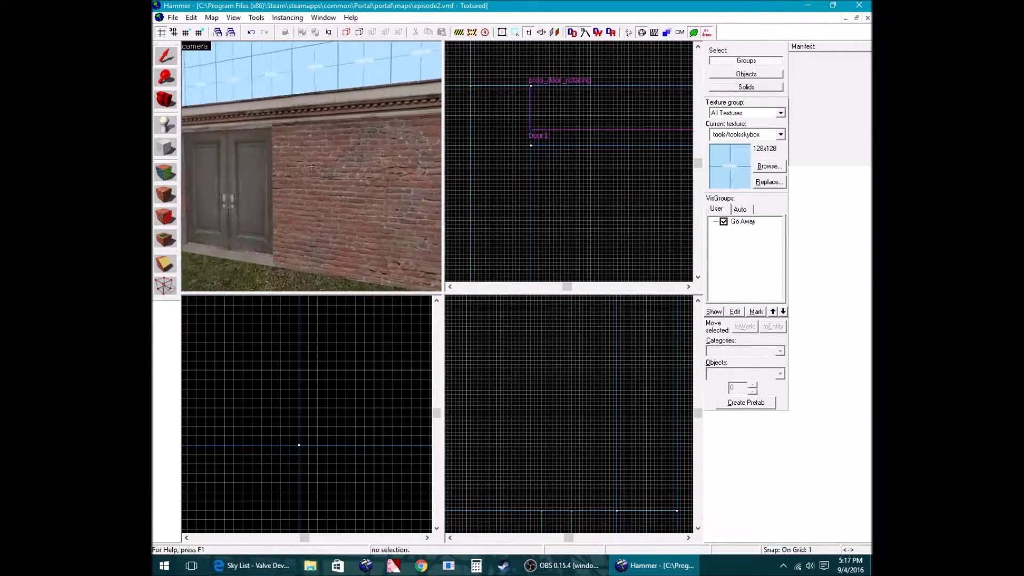
pyautogui.press('w')
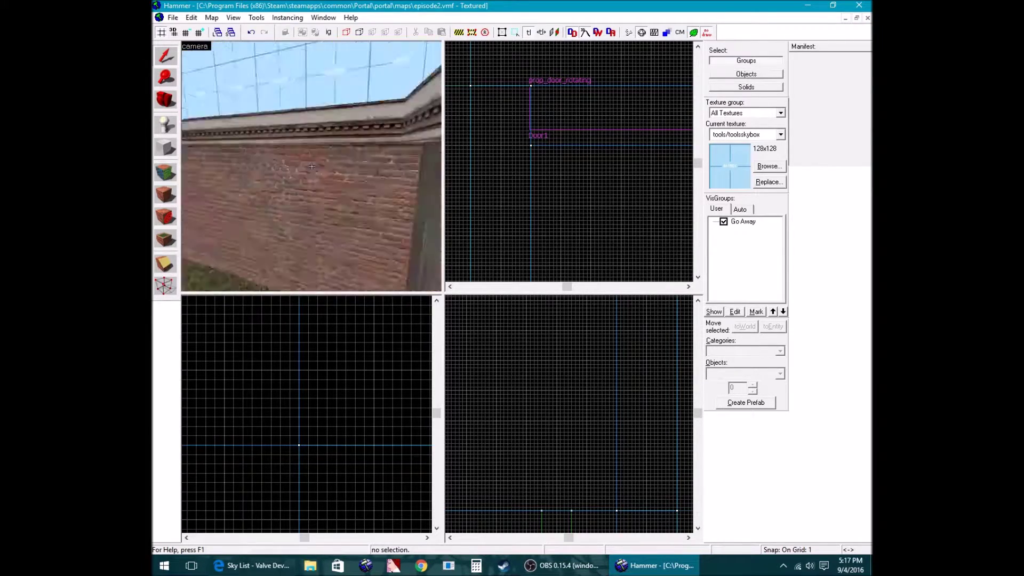
pyautogui.press('z')
pyautogui.doubleClick(312, 167)
pyautogui.keyDown('ctrl'); pyautogui.click(252, 197); pyautogui.keyUp('ctrl')
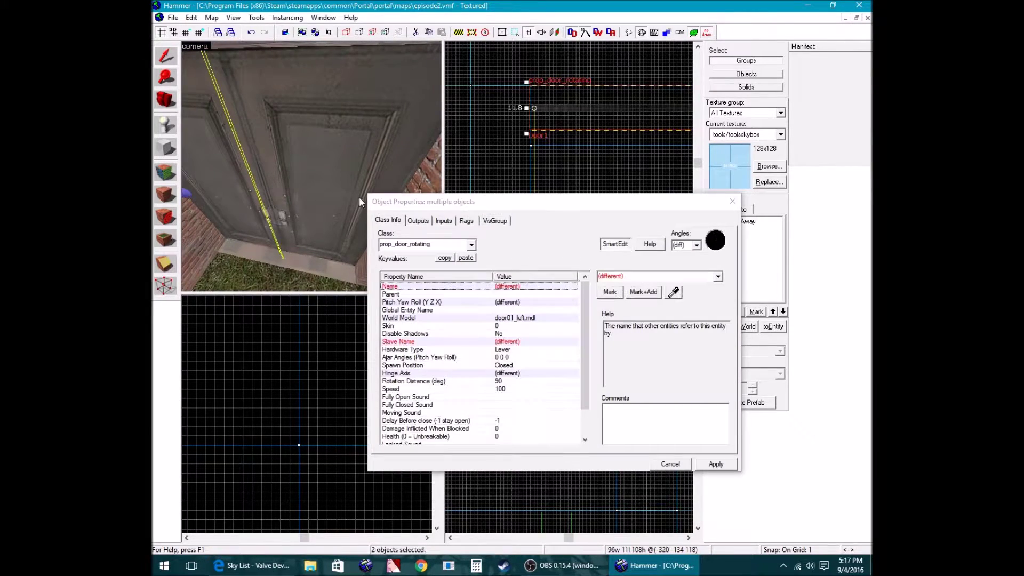
# Review the two doors' flags, Force Closed option and sound properties, then close their properties
pyautogui.click(466, 221)
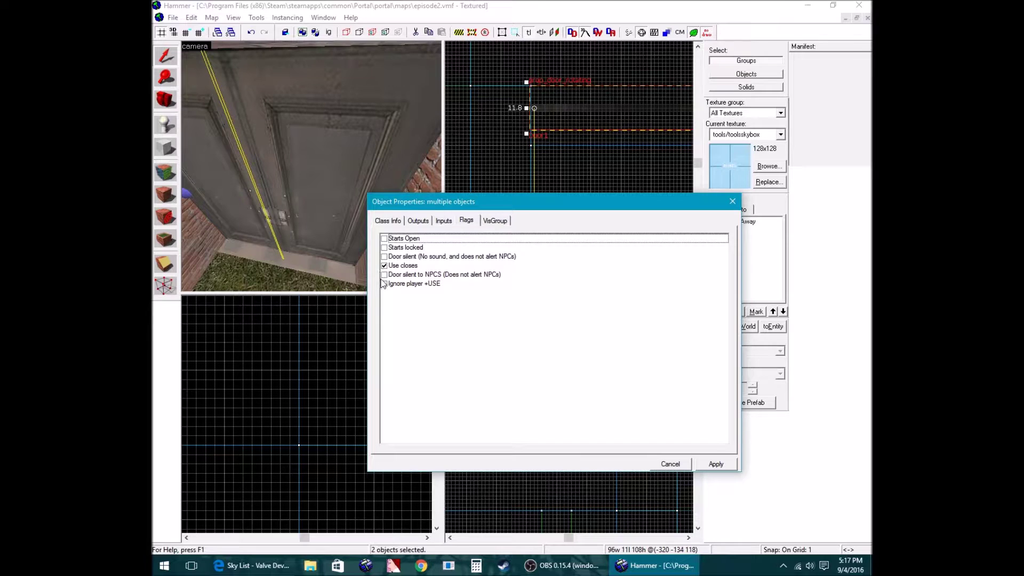
pyautogui.click(388, 220)
pyautogui.scroll(-1, 403, 300)
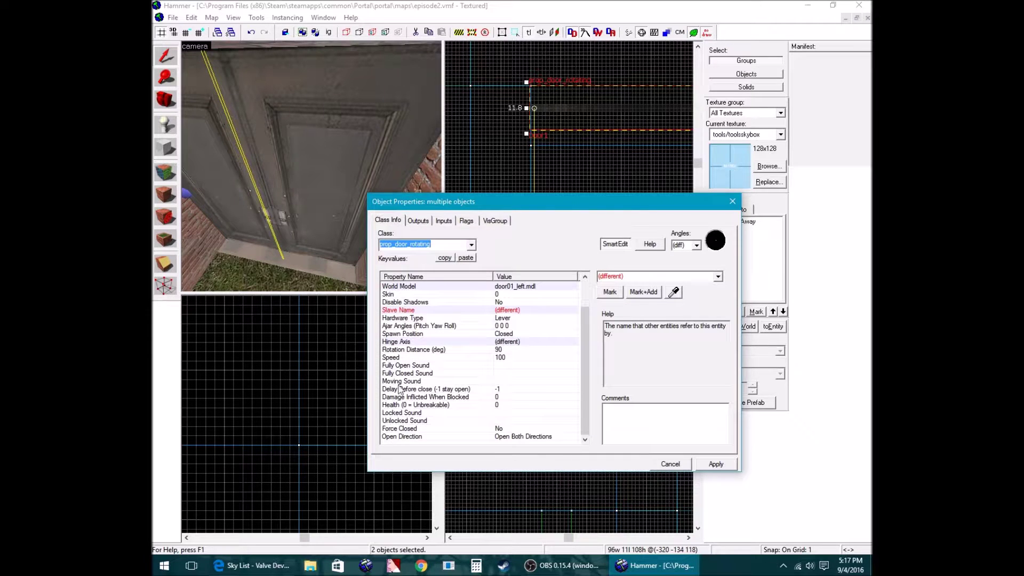
pyautogui.click(401, 429)
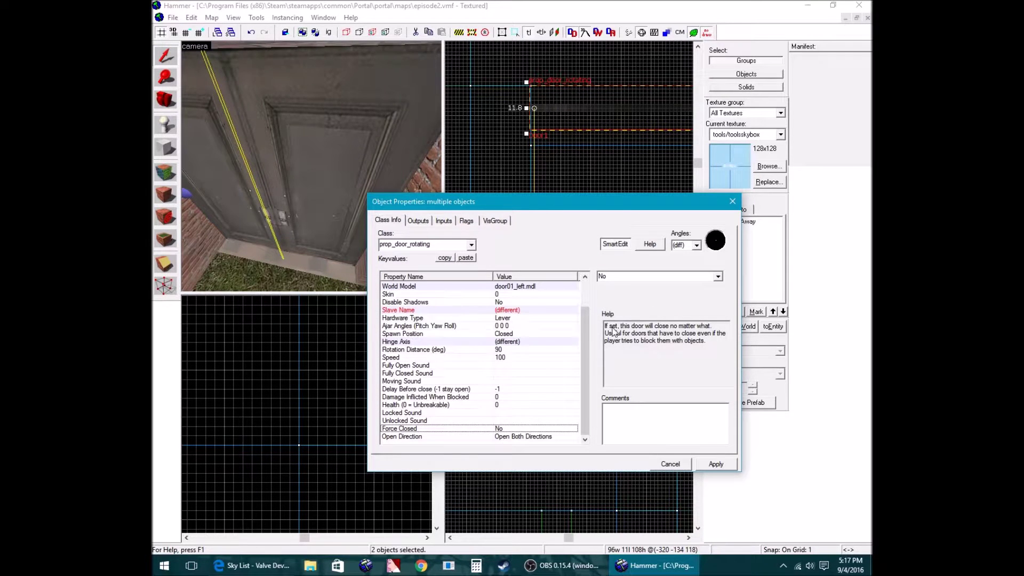
pyautogui.click(486, 395)
pyautogui.click(435, 381)
pyautogui.click(441, 373)
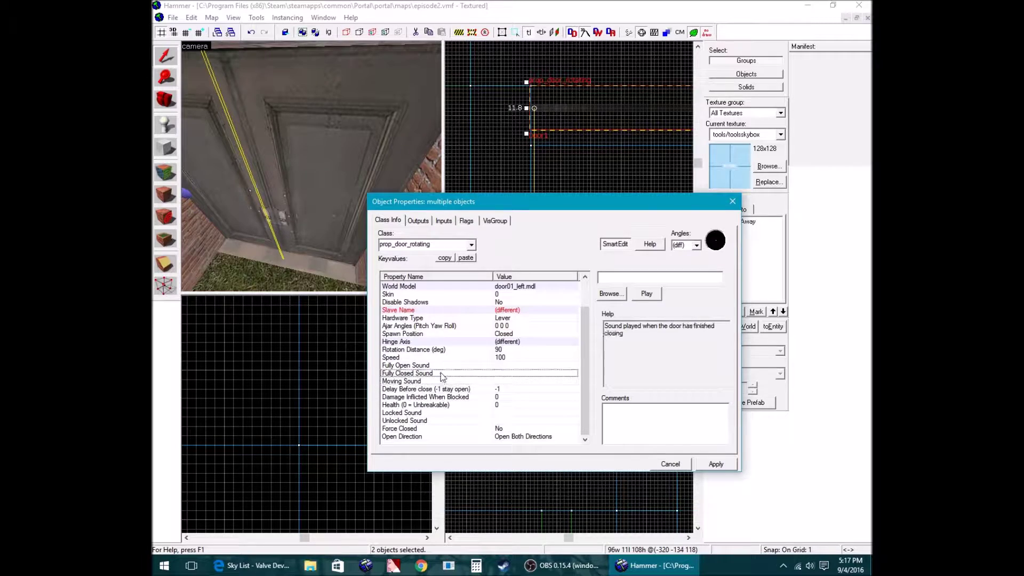
pyautogui.click(731, 201)
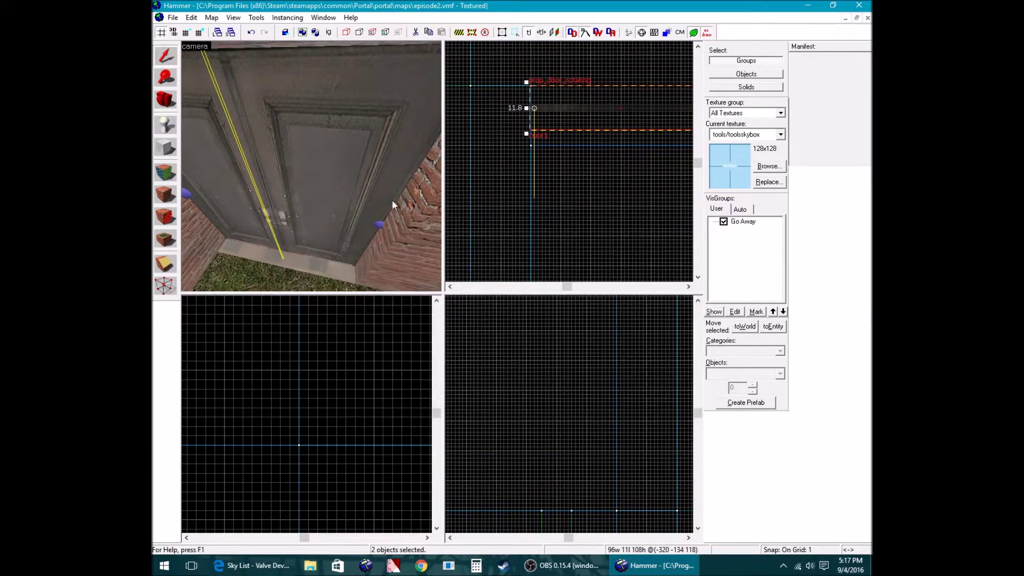
# Place a new point entity on the floor of the brick-walled interior corridor
pyautogui.press('z')
pyautogui.press('w')
pyautogui.click(312, 165)
pyautogui.press('z')
pyautogui.hotkey('shift', 'e')
pyautogui.click(375, 270)
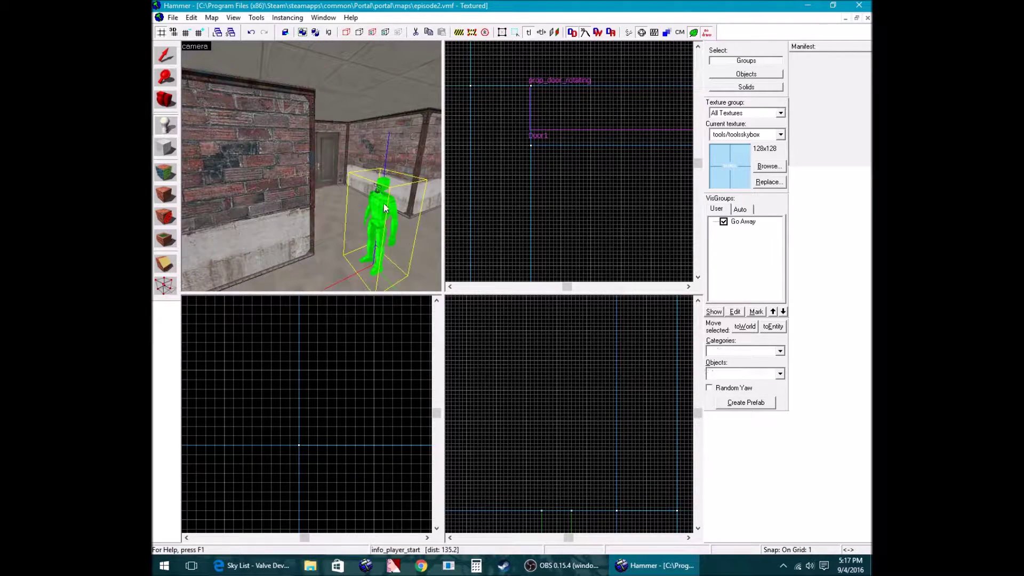
# Change the class of the placed info_player_start entity to light_environment and apply it
pyautogui.hotkey('alt', 'Return')
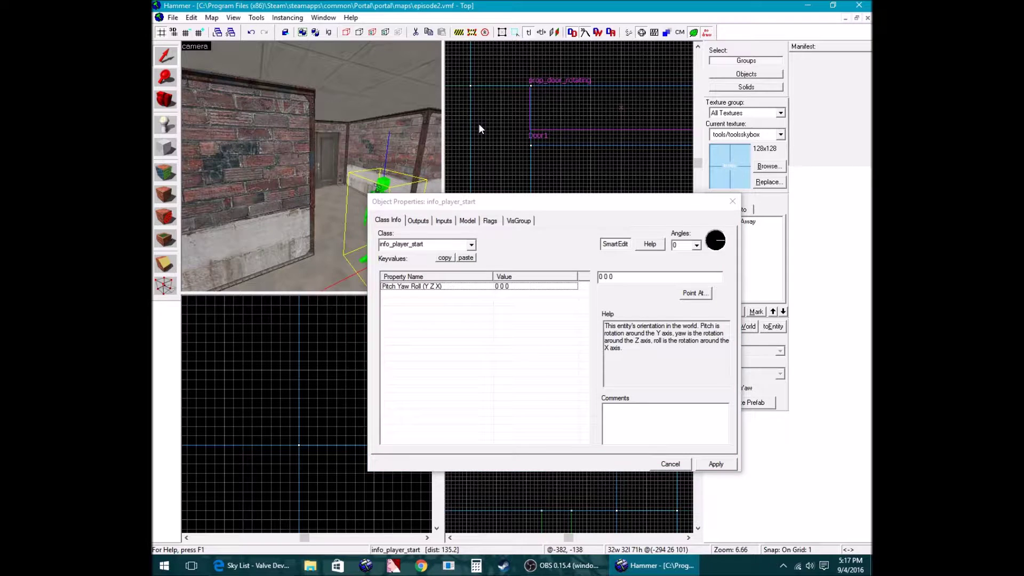
pyautogui.click(427, 254)
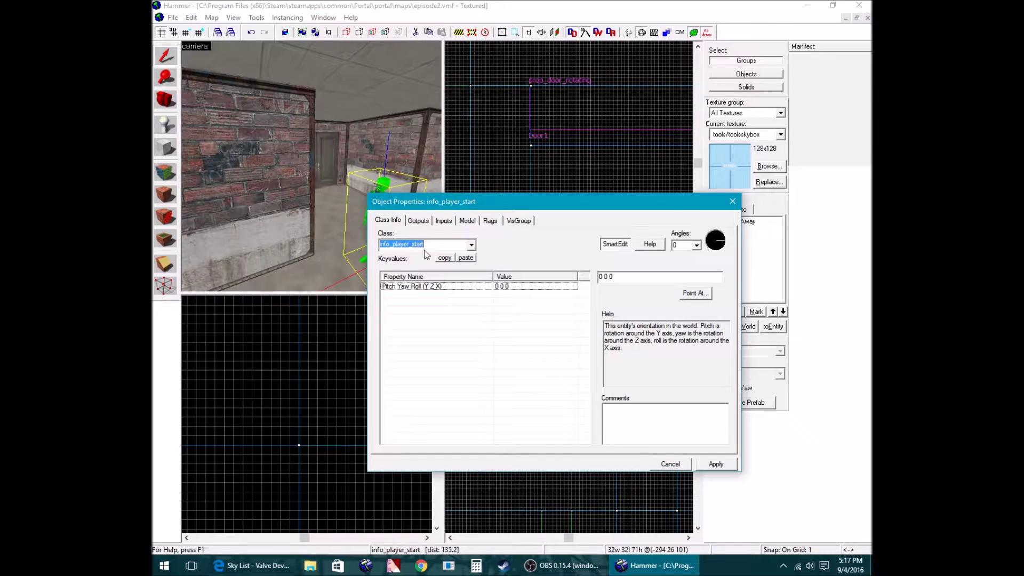
pyautogui.write('light_e')
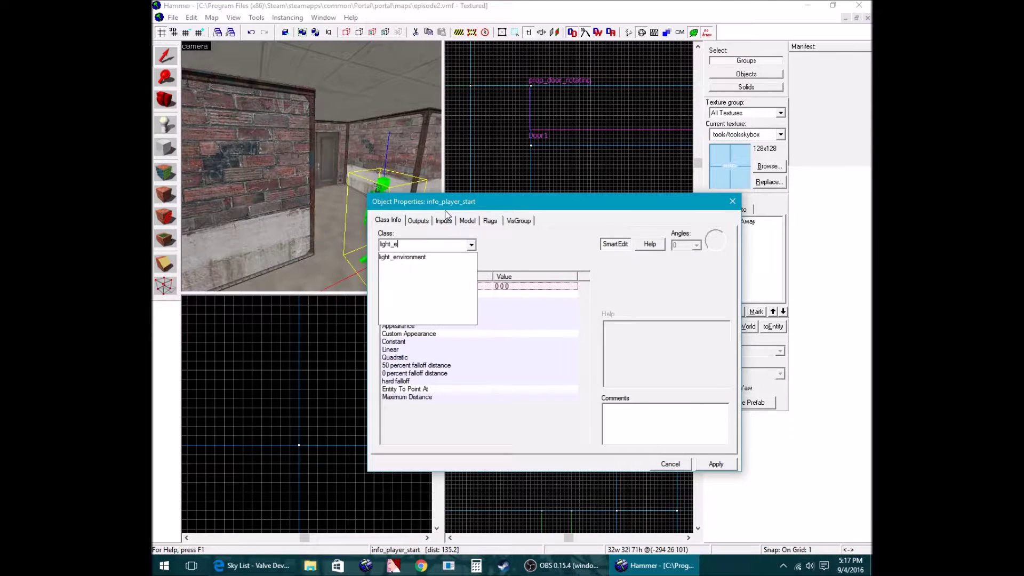
pyautogui.click(403, 257)
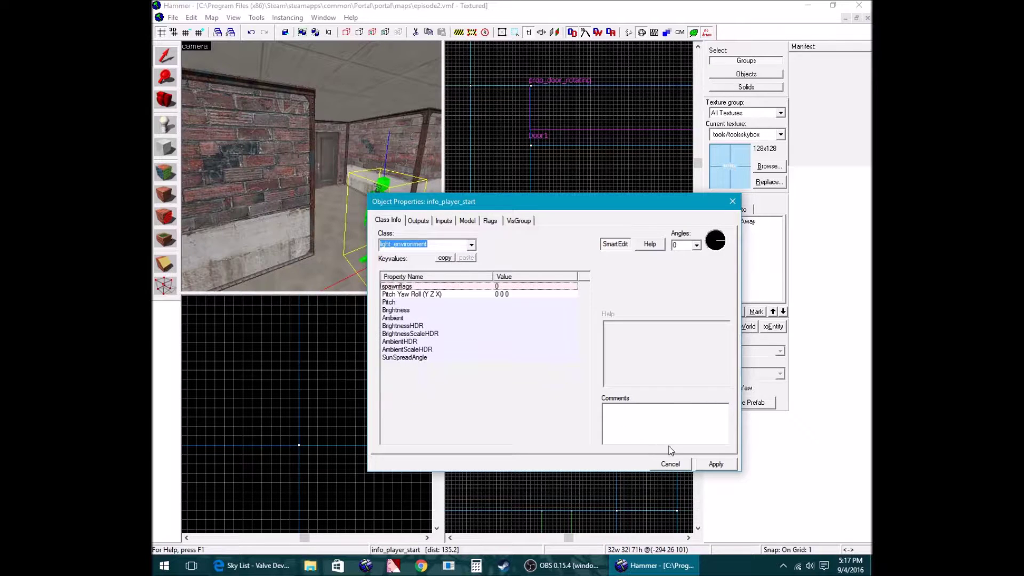
pyautogui.click(716, 463)
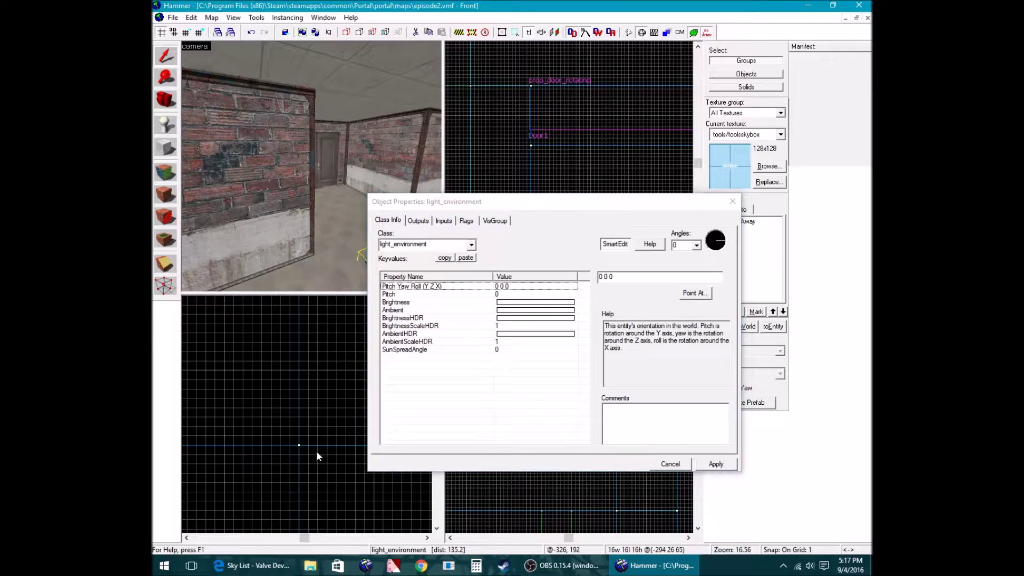
# Copy the assault skybox's Ideal Sun Angle from the Sky List and set the light_environment's Pitch Yaw Roll to -57 305 0 in Hammer
pyautogui.click(285, 564)
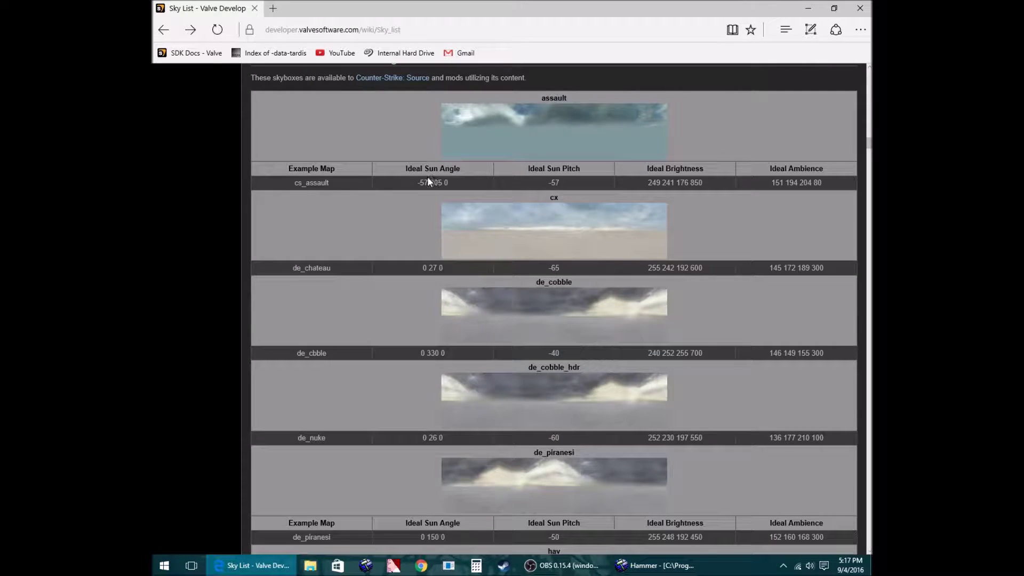
pyautogui.moveTo(405, 183); pyautogui.dragTo(445, 184)
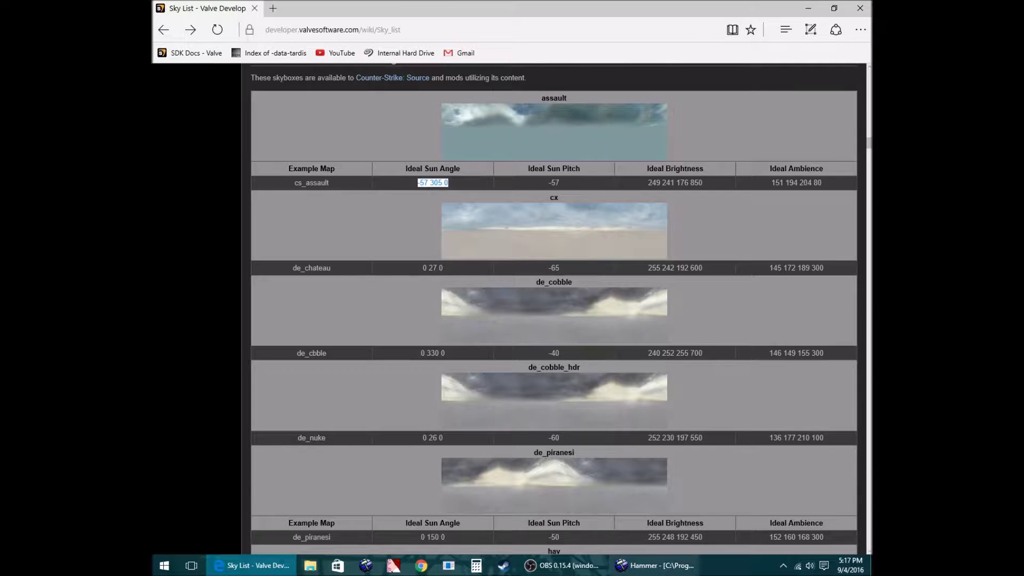
pyautogui.click(655, 565)
pyautogui.click(588, 282)
pyautogui.write('-57 305 0')
pyautogui.click(715, 463)
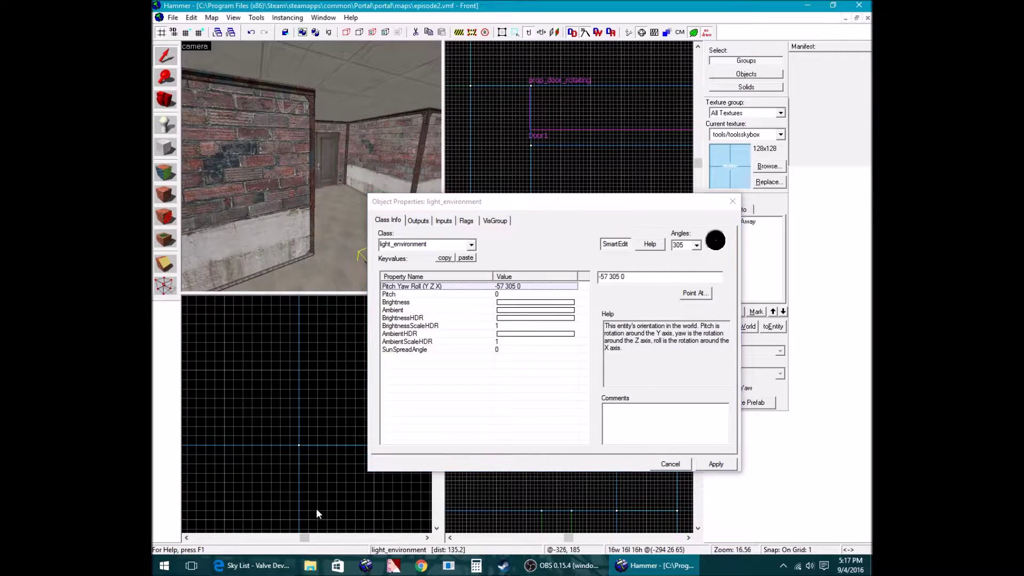
# Read the Sky List's introductory notes in the browser and go back to the assault skybox's light settings
pyautogui.click(250, 566)
pyautogui.scroll(-15, 324, 381)
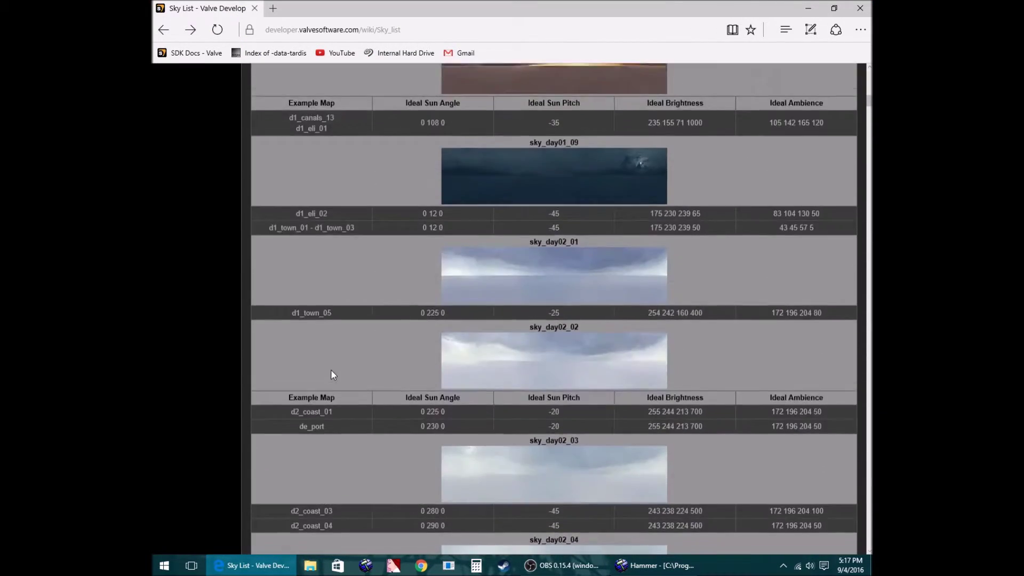
pyautogui.scroll(15, 331, 369)
pyautogui.moveTo(483, 224); pyautogui.dragTo(338, 215)
pyautogui.click(339, 219)
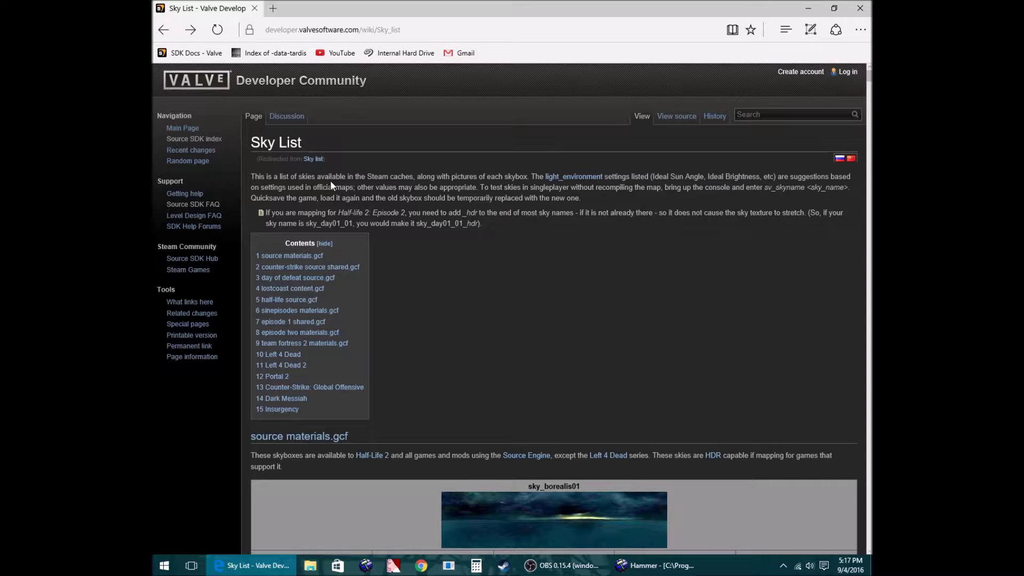
pyautogui.scroll(-15, 412, 221)
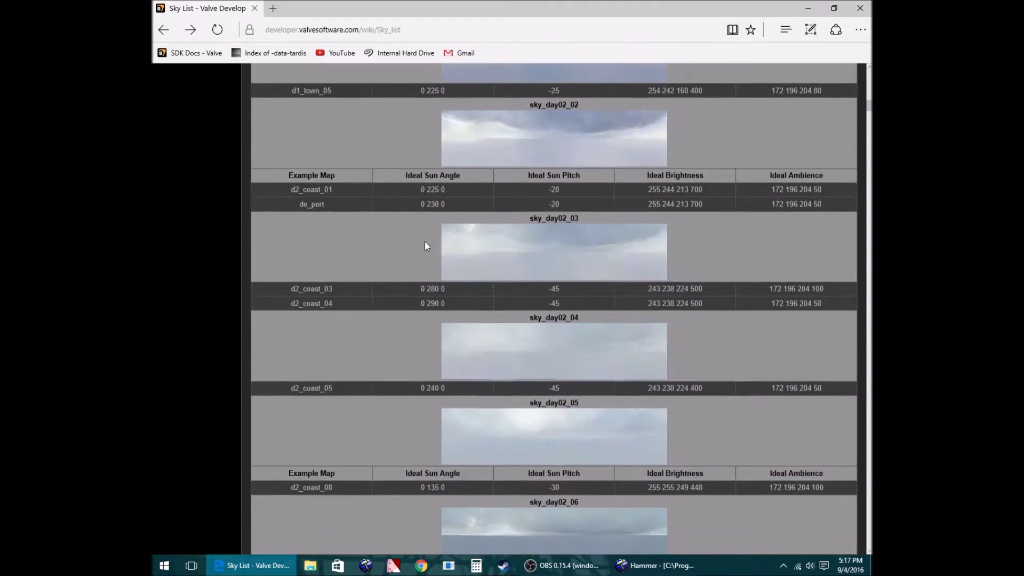
pyautogui.scroll(-15, 418, 229)
pyautogui.scroll(-15, 431, 254)
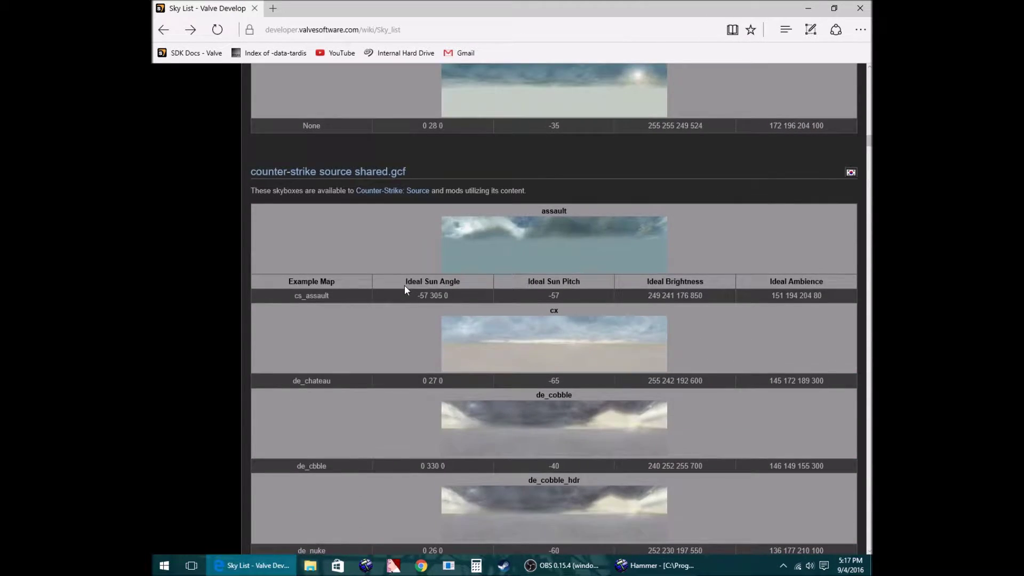
pyautogui.scroll(-3, 411, 285)
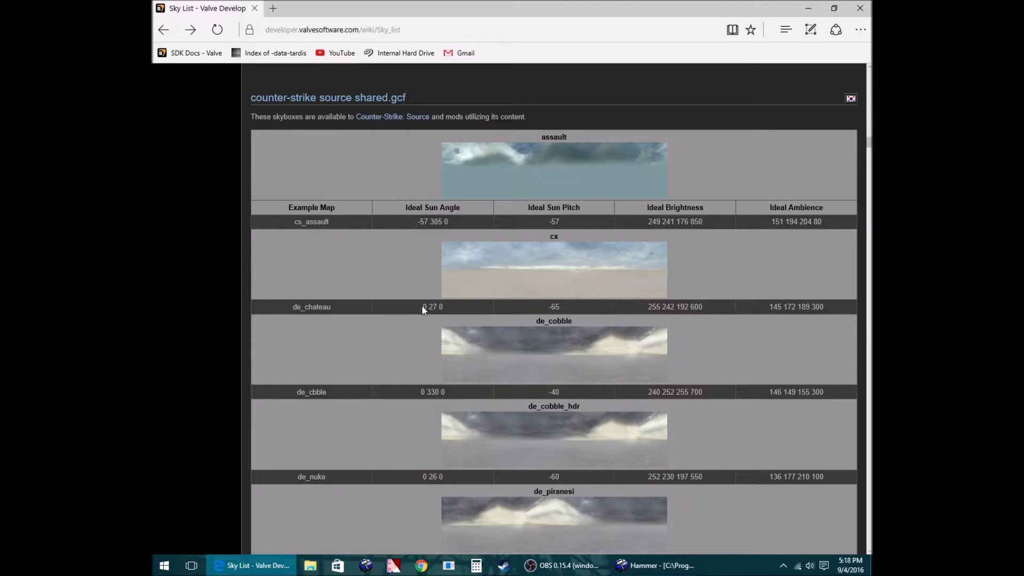
# Switch to Hammer, check the light_environment's Pitch Yaw Roll entry, apply it and close the properties
pyautogui.click(651, 566)
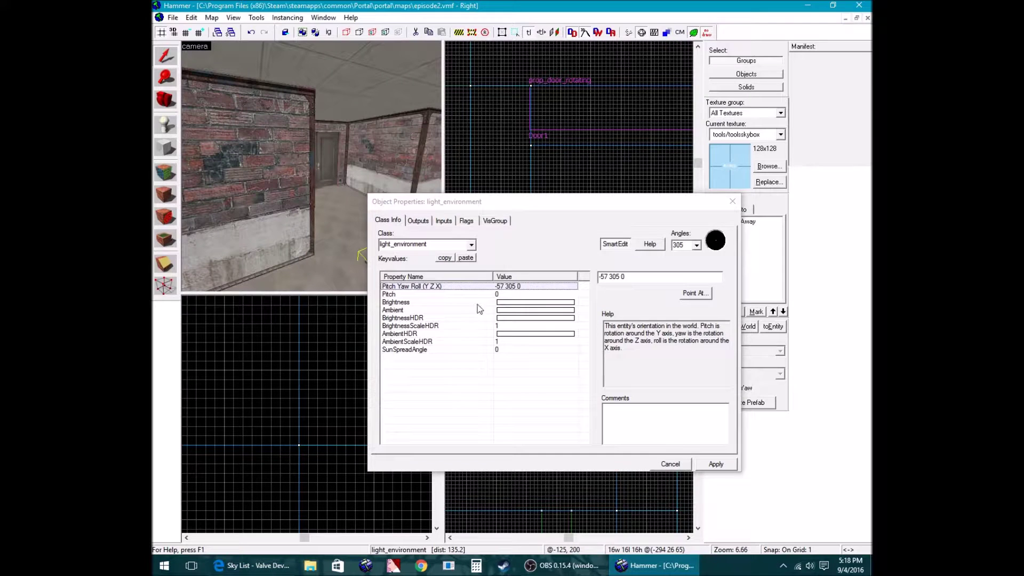
pyautogui.click(488, 289)
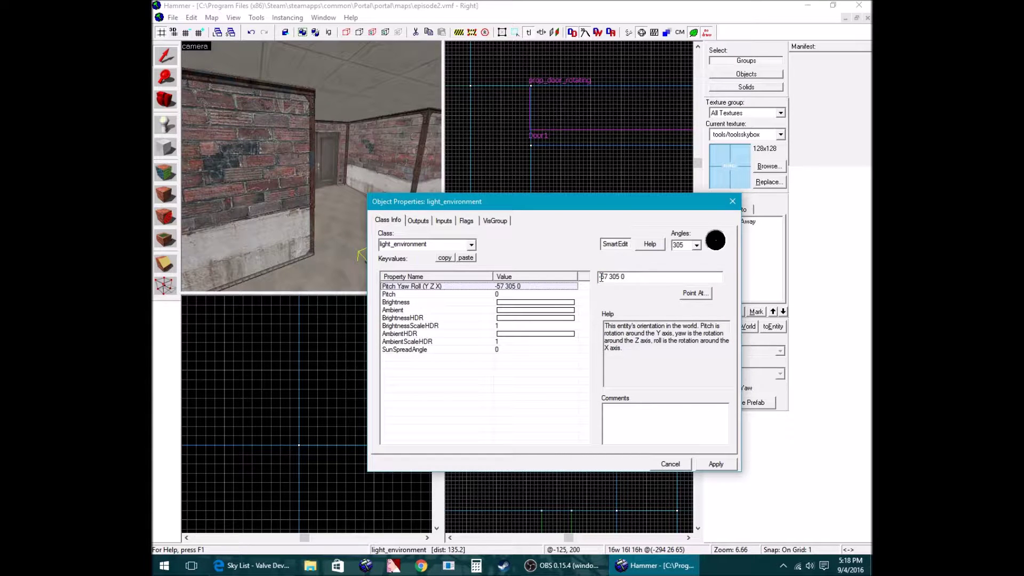
pyautogui.click(715, 464)
pyautogui.click(732, 201)
# Raise the light_environment slightly above the floor in the side view and delete its stray copy
pyautogui.scroll(10, 597, 373)
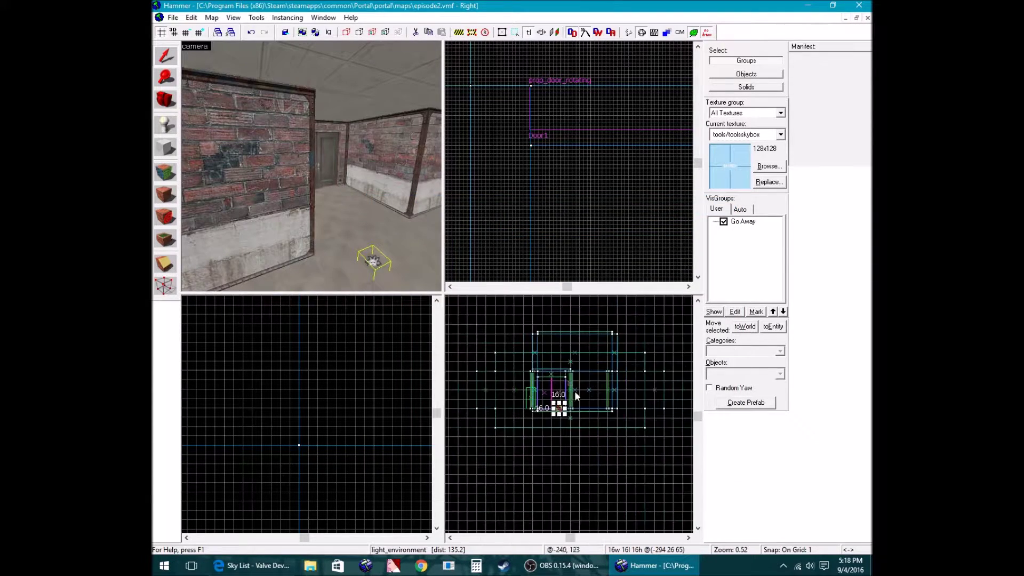
pyautogui.moveTo(549, 373); pyautogui.dragTo(535, 302)
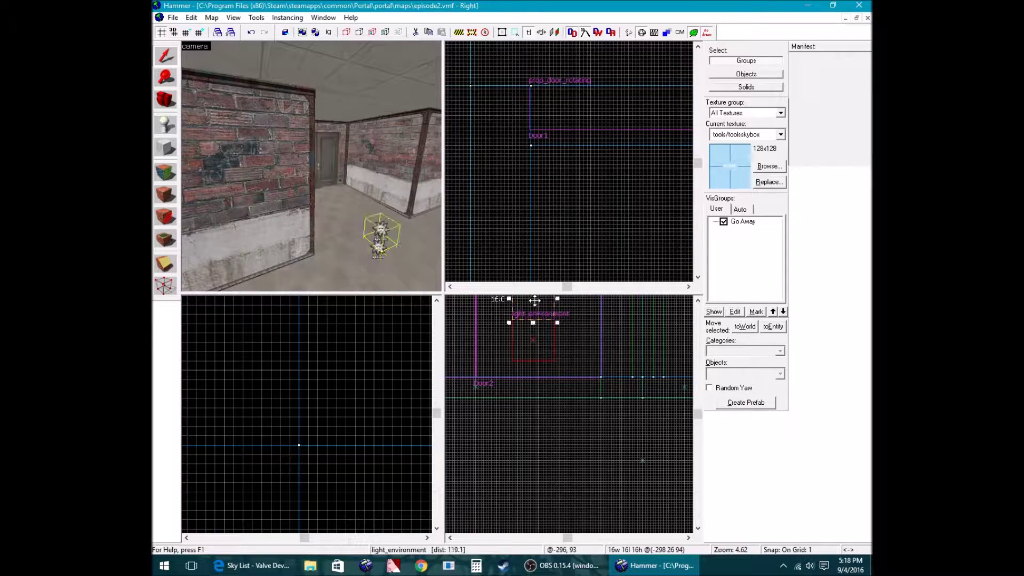
pyautogui.press('Delete')
pyautogui.doubleClick(378, 249)
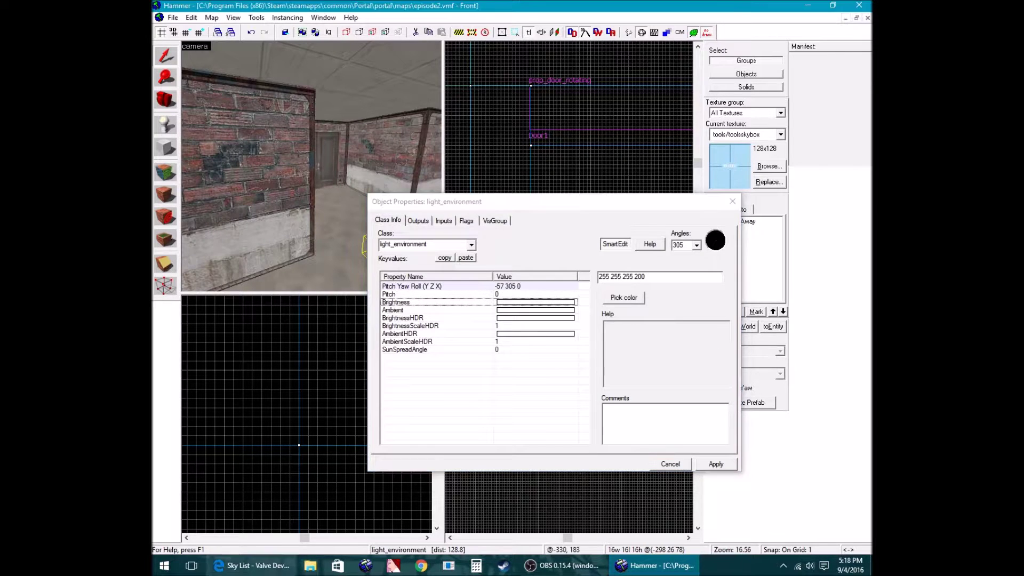
pyautogui.click(250, 565)
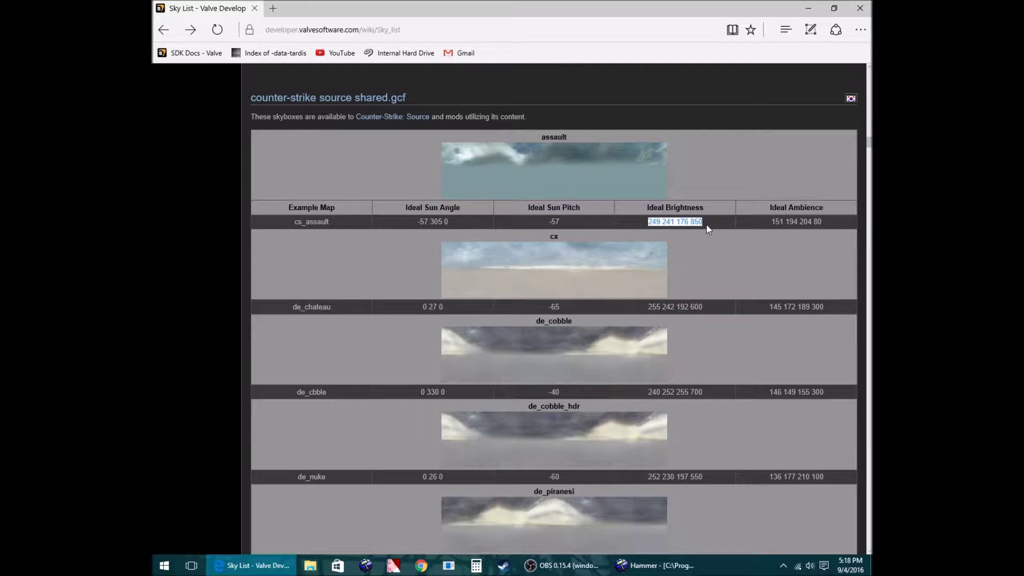
pyautogui.hotkey('alt', 'Tab')
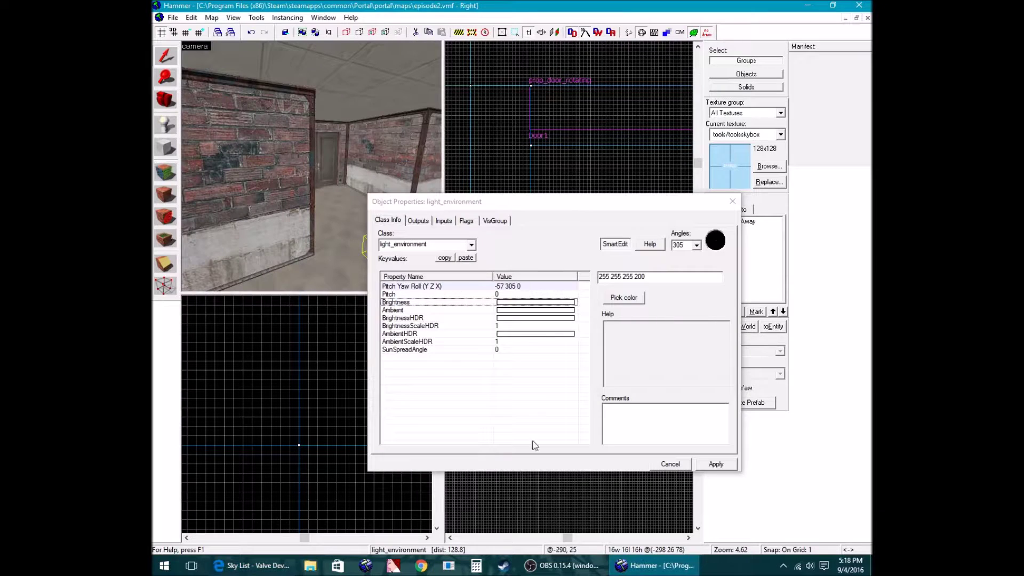
pyautogui.click(657, 294)
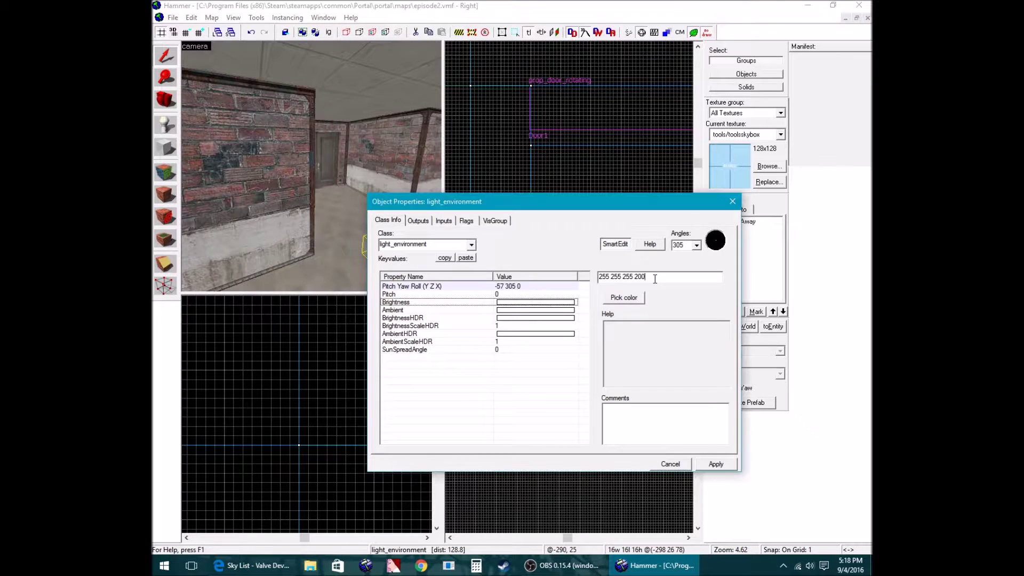
pyautogui.click(539, 310)
pyautogui.hotkey('alt', 'Tab')
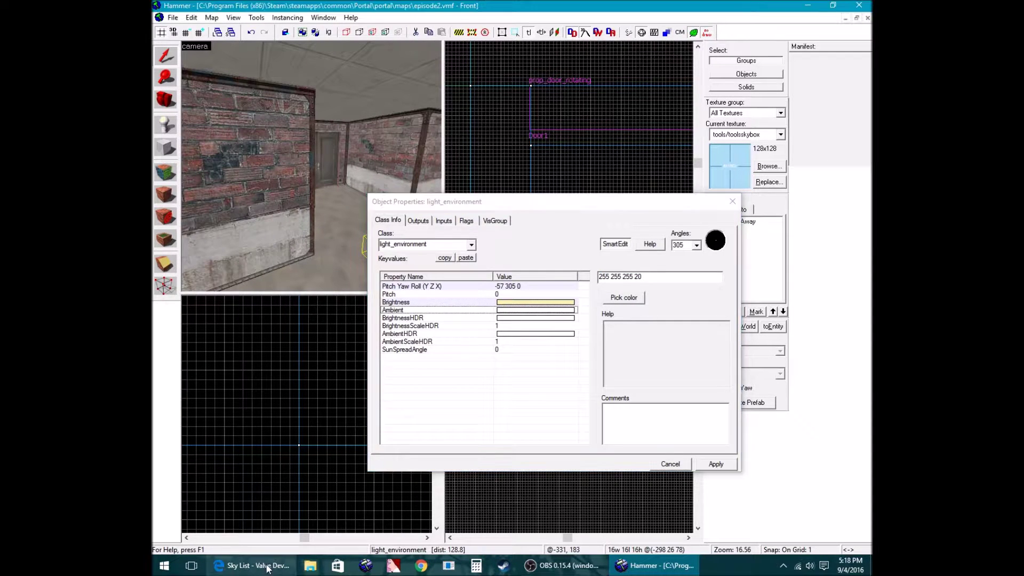
pyautogui.moveTo(756, 225); pyautogui.dragTo(842, 223)
pyautogui.hotkey('ctrl', 'c')
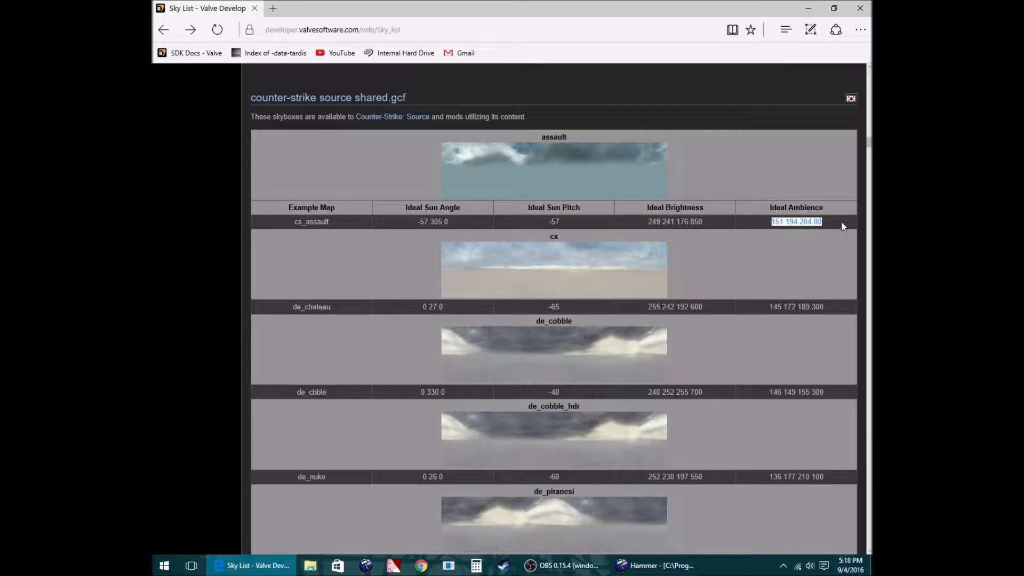
pyautogui.click(655, 565)
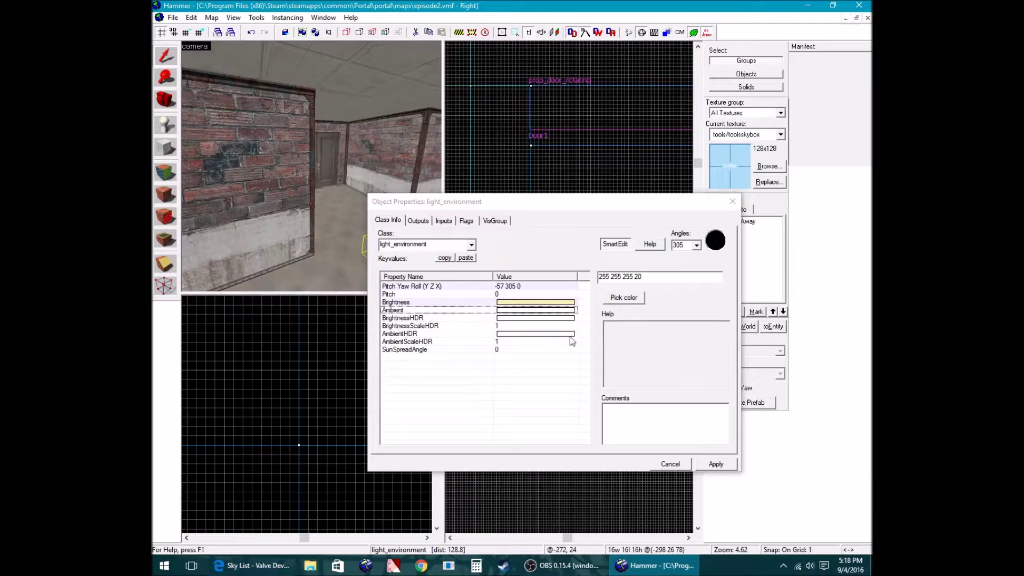
pyautogui.click(659, 274)
pyautogui.hotkey('ctrl', 'v')
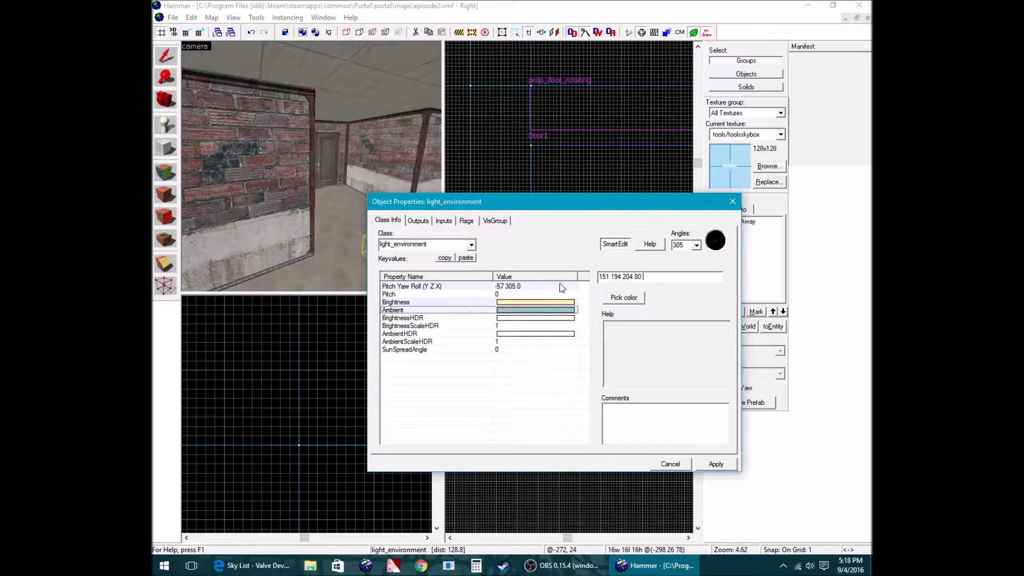
# Review the light_environment's Brightness and Ambient values and look around the room in the 3D view
pyautogui.click(527, 302)
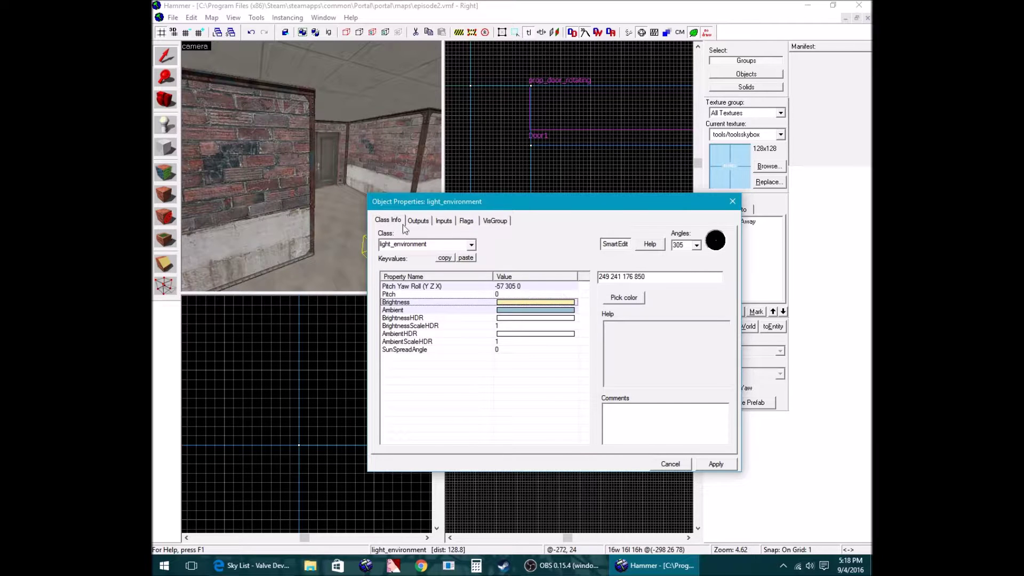
pyautogui.click(332, 142)
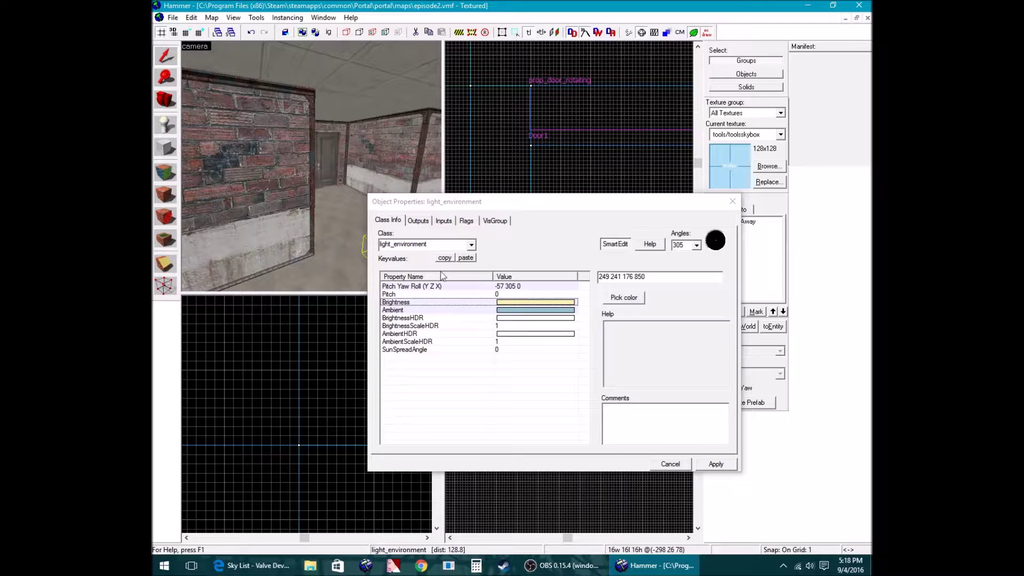
pyautogui.click(533, 310)
pyautogui.click(357, 191)
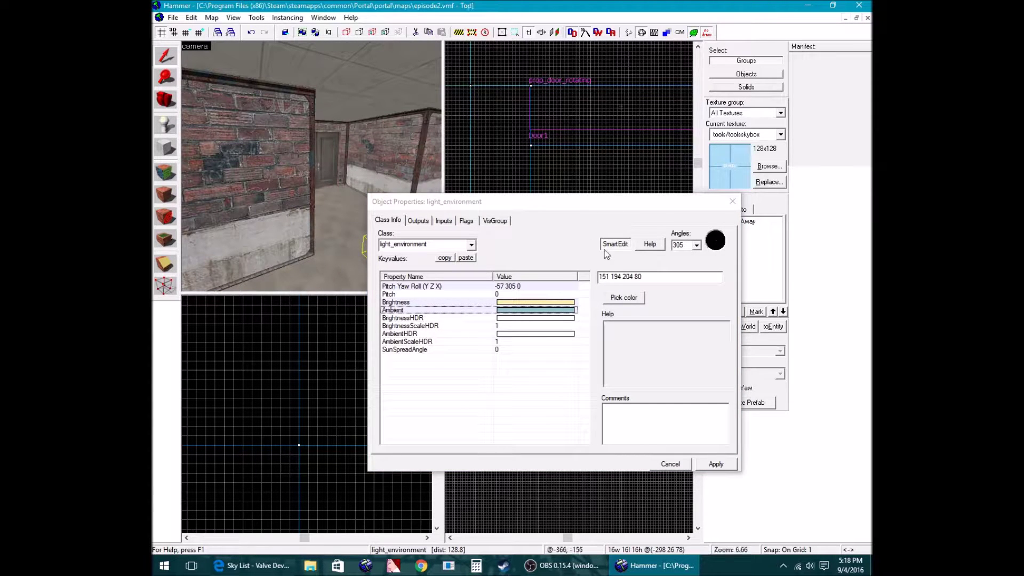
pyautogui.press('z')
pyautogui.press('w')
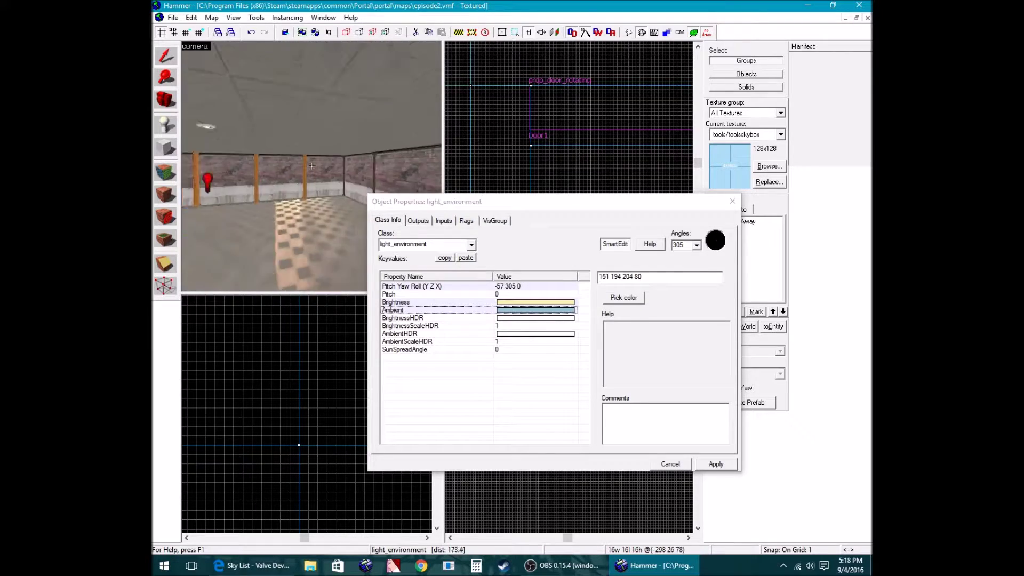
pyautogui.press('w')
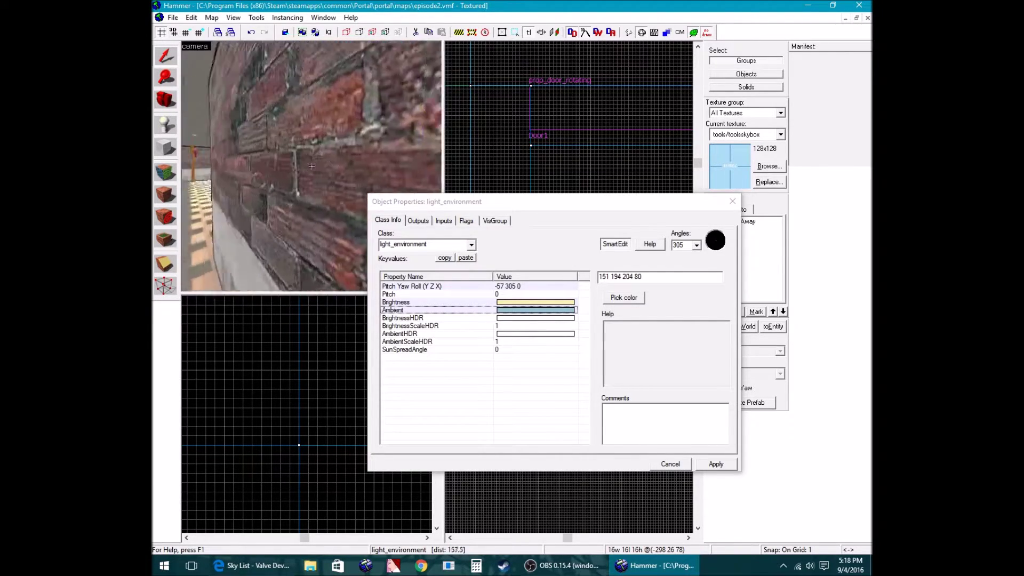
pyautogui.press('s')
pyautogui.press('s')
pyautogui.press('z')
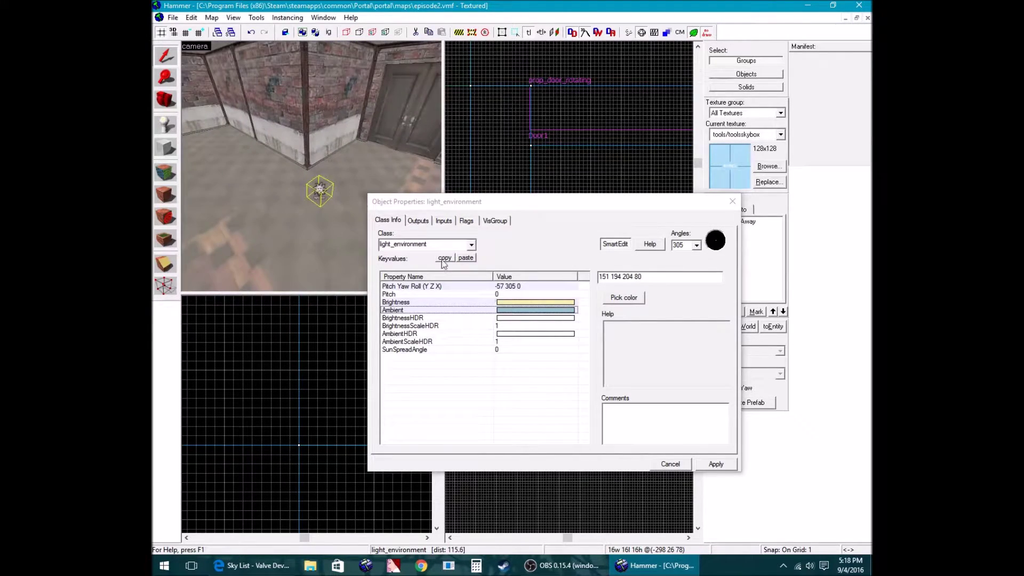
pyautogui.click(551, 313)
pyautogui.moveTo(673, 278); pyautogui.dragTo(578, 281)
pyautogui.scroll(-15, 606, 85)
pyautogui.scroll(3, 606, 85)
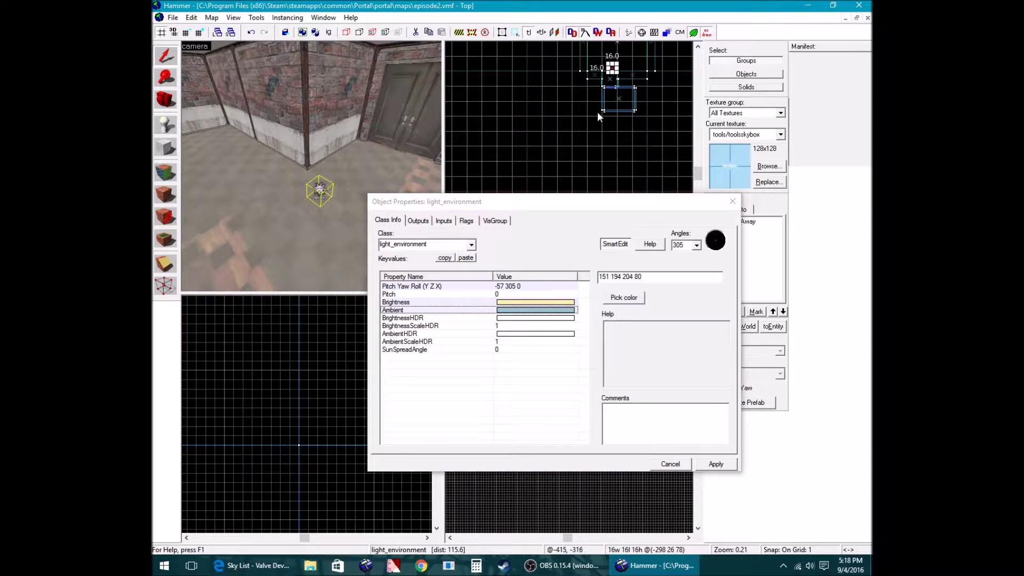
pyautogui.click(631, 289)
pyautogui.hotkey('ctrl', 'c')
pyautogui.write('255 0 0')
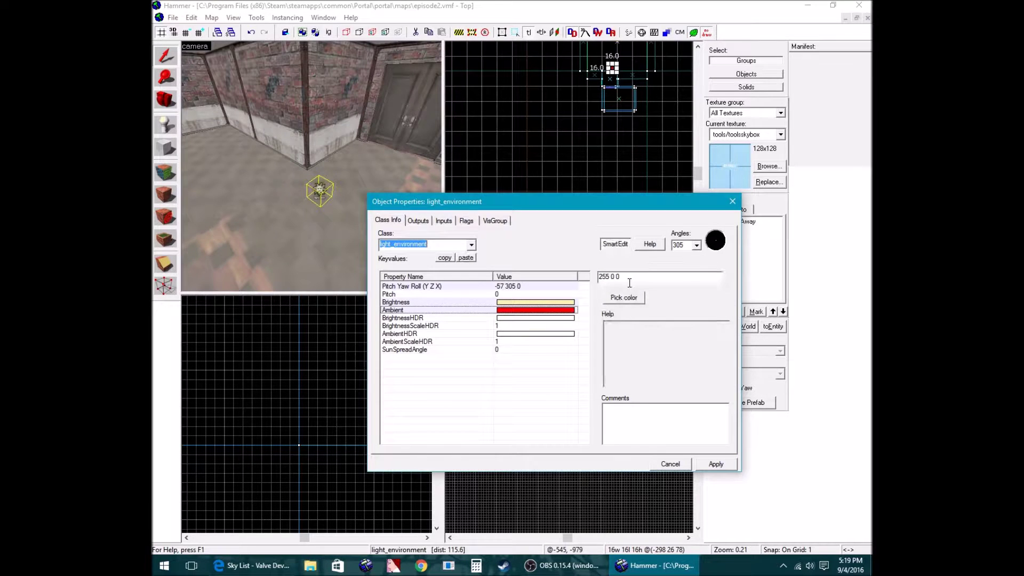
pyautogui.moveTo(629, 283); pyautogui.dragTo(566, 283)
pyautogui.hotkey('ctrl', 'v')
pyautogui.click(716, 464)
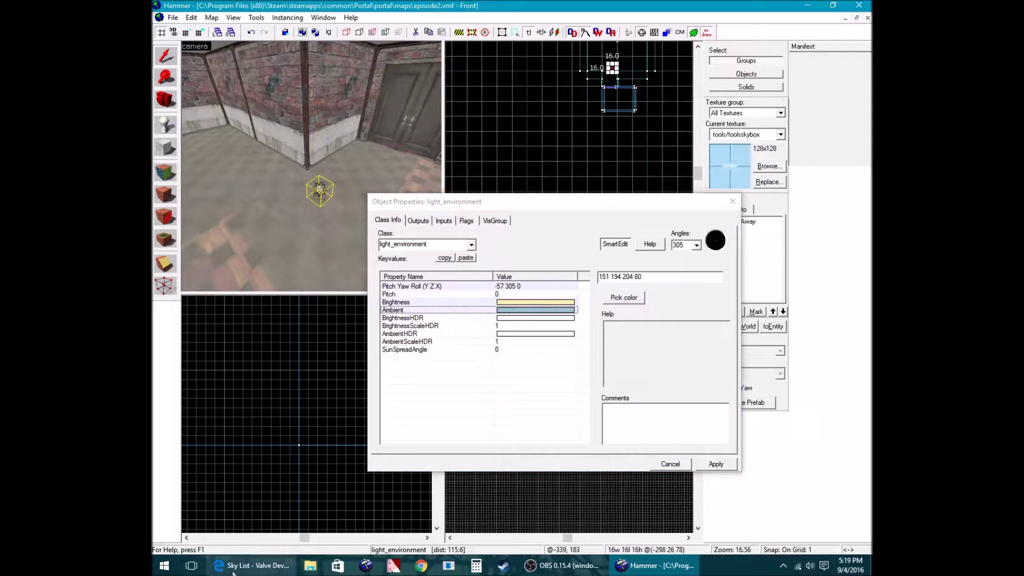
# Copy the assault skybox's Ideal Sun Pitch from the Sky List, set the light_environment's Pitch to -57, apply it and close the properties
pyautogui.click(251, 566)
pyautogui.moveTo(563, 218); pyautogui.dragTo(536, 220)
pyautogui.hotkey('ctrl', 'c')
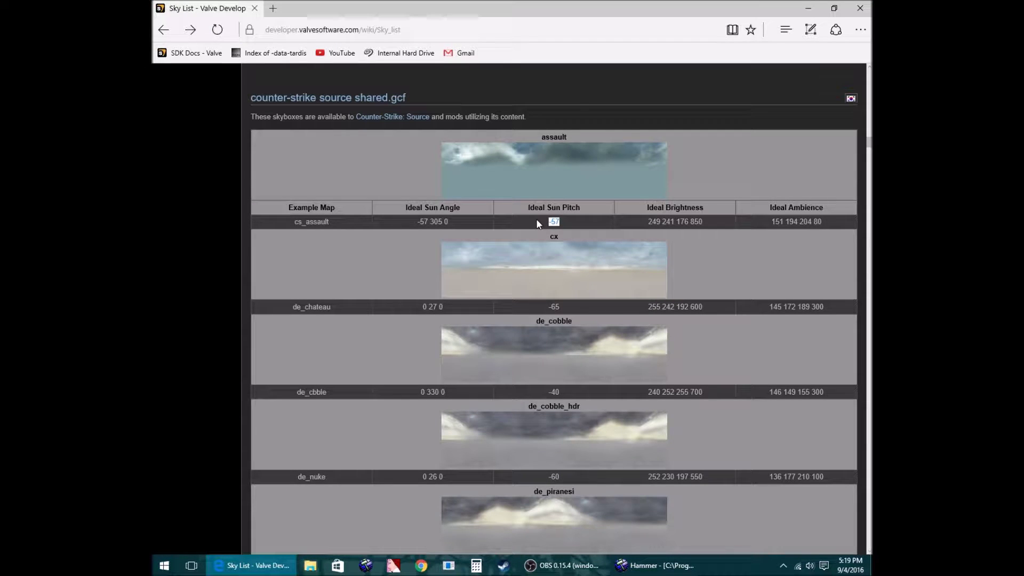
pyautogui.click(618, 568)
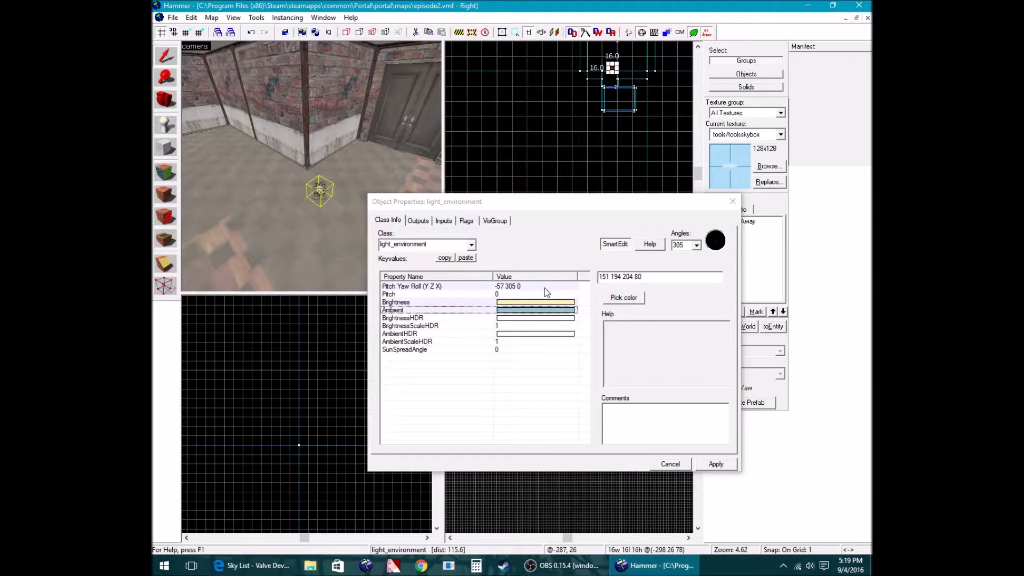
pyautogui.click(585, 293)
pyautogui.hotkey('ctrl', 'v')
pyautogui.click(715, 463)
pyautogui.click(429, 350)
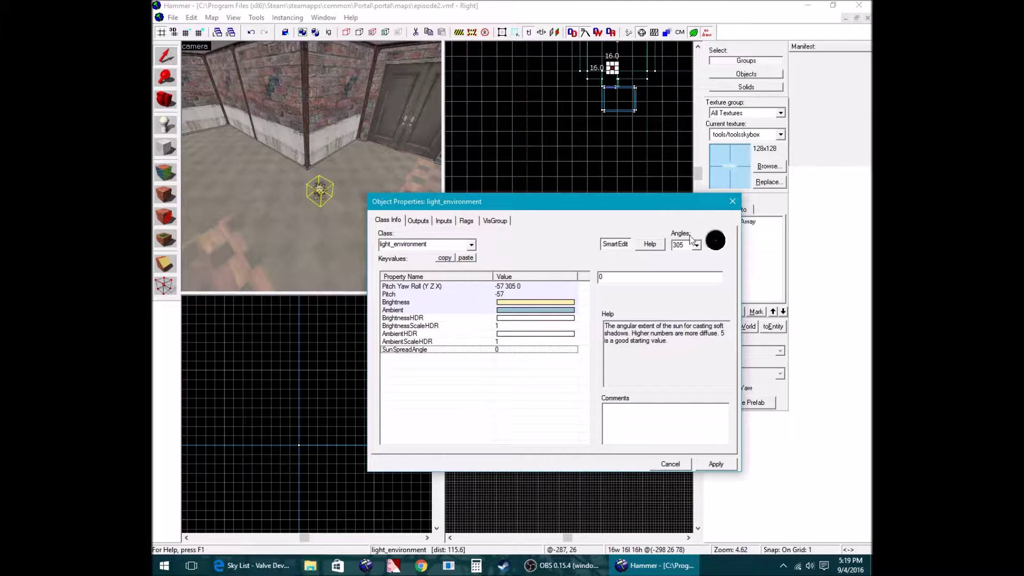
pyautogui.click(732, 201)
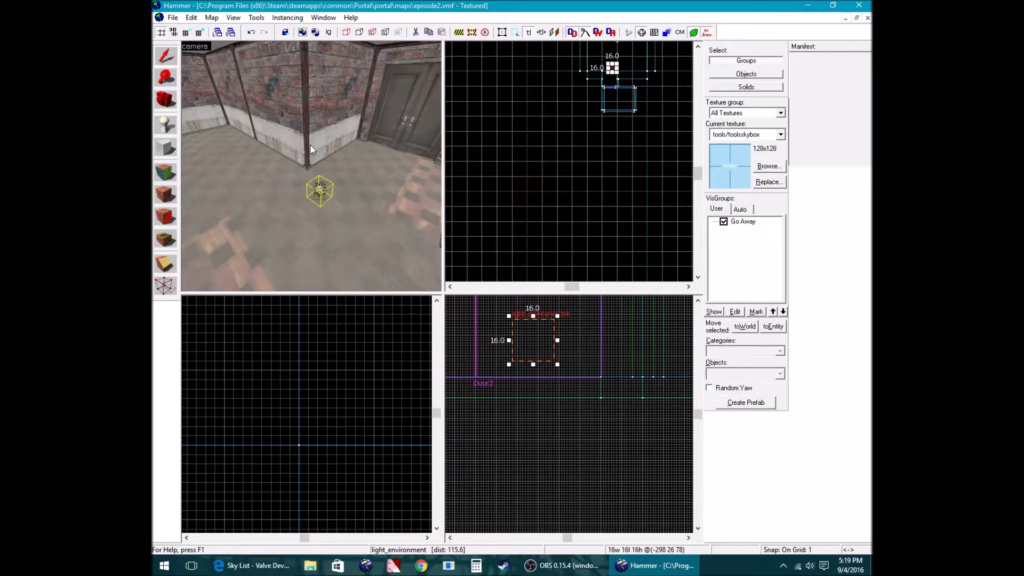
# Compile the episode2 map and launch it in Portal
pyautogui.press('z')
pyautogui.press('w')
pyautogui.press('z')
pyautogui.press('F9')
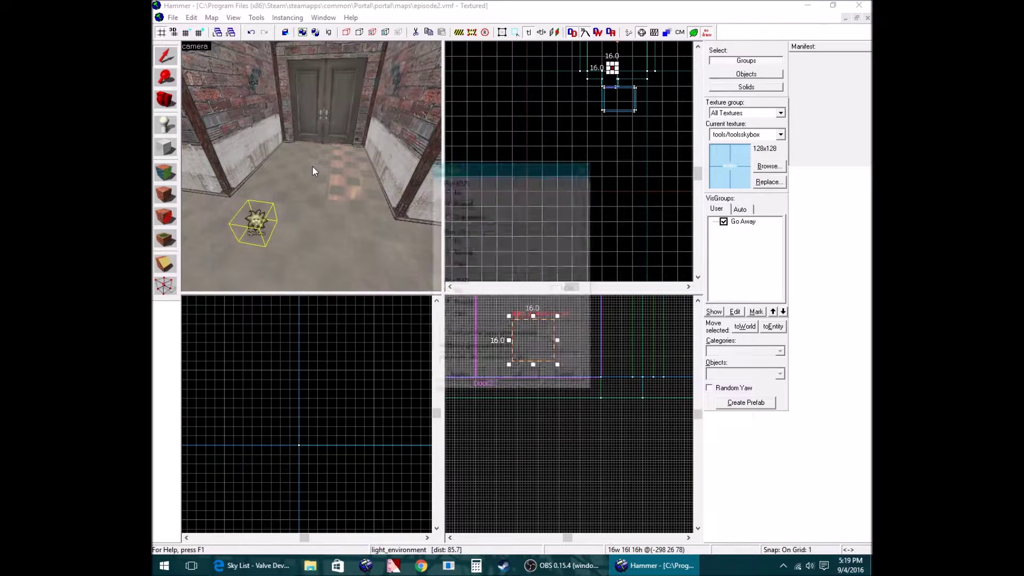
pyautogui.press('Return')
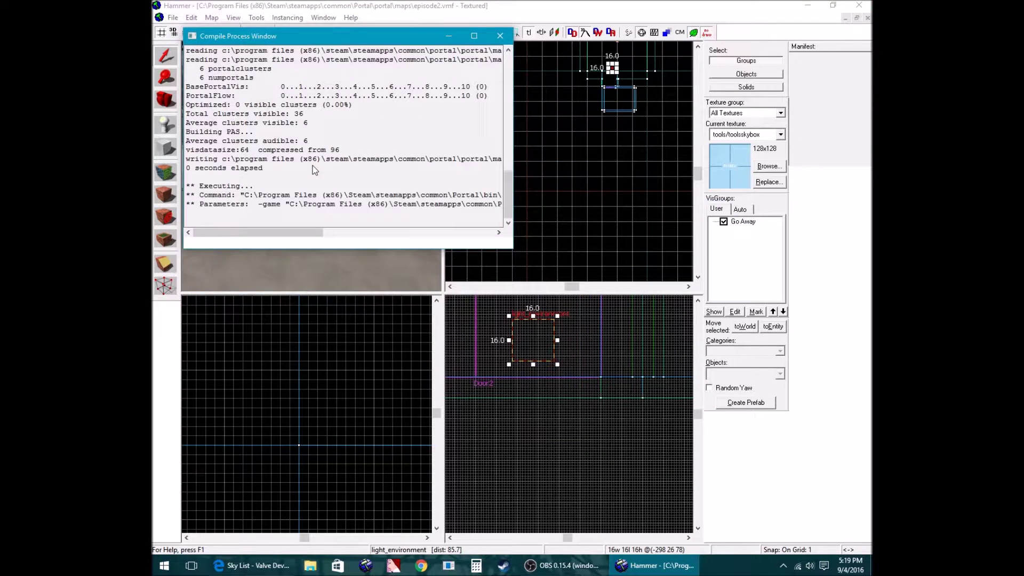
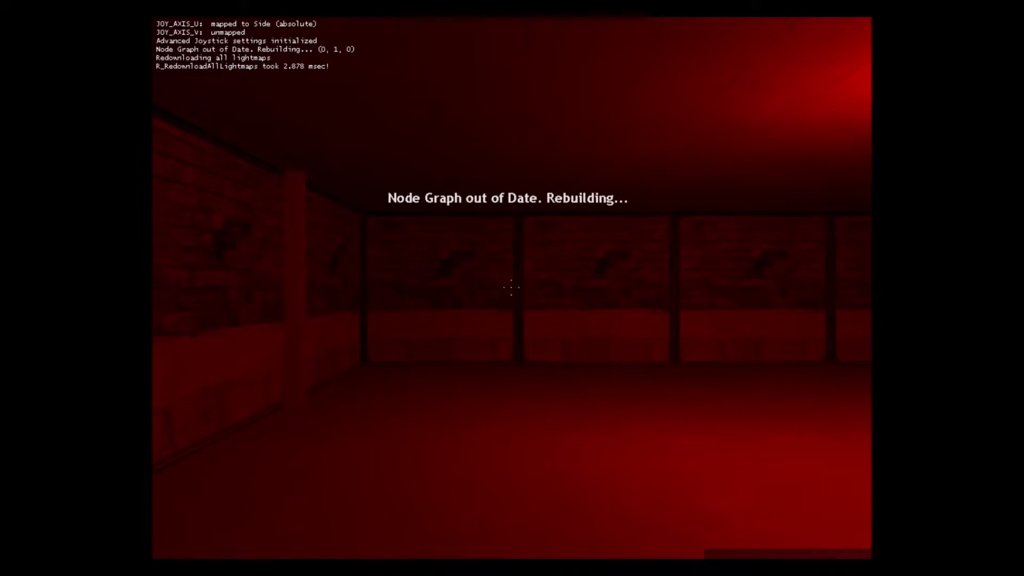
# Go outside through the double doors and inspect the skybox and lighting, using noclip to look from above the walls
pyautogui.press('w')
pyautogui.press('w')
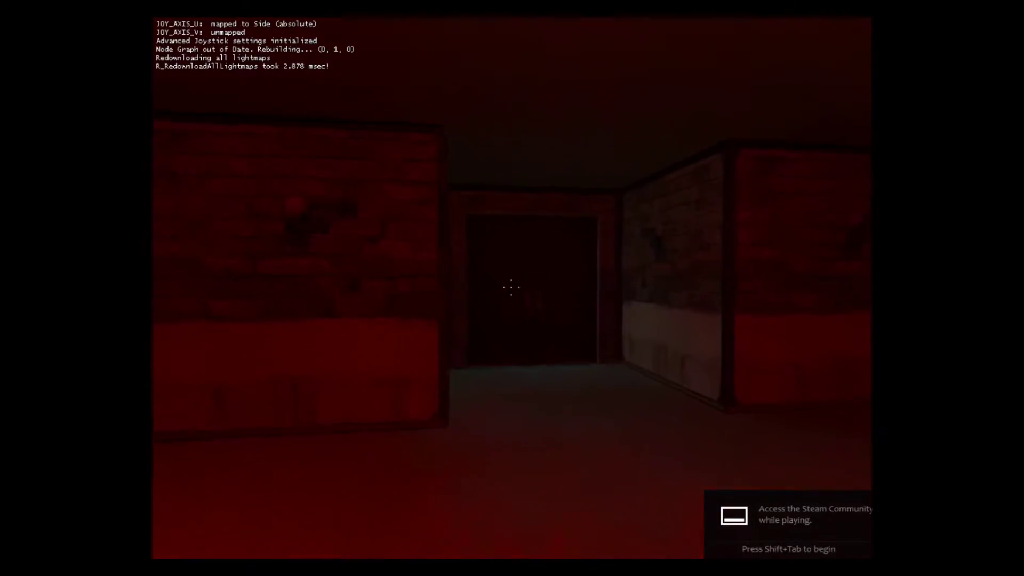
pyautogui.press('w')
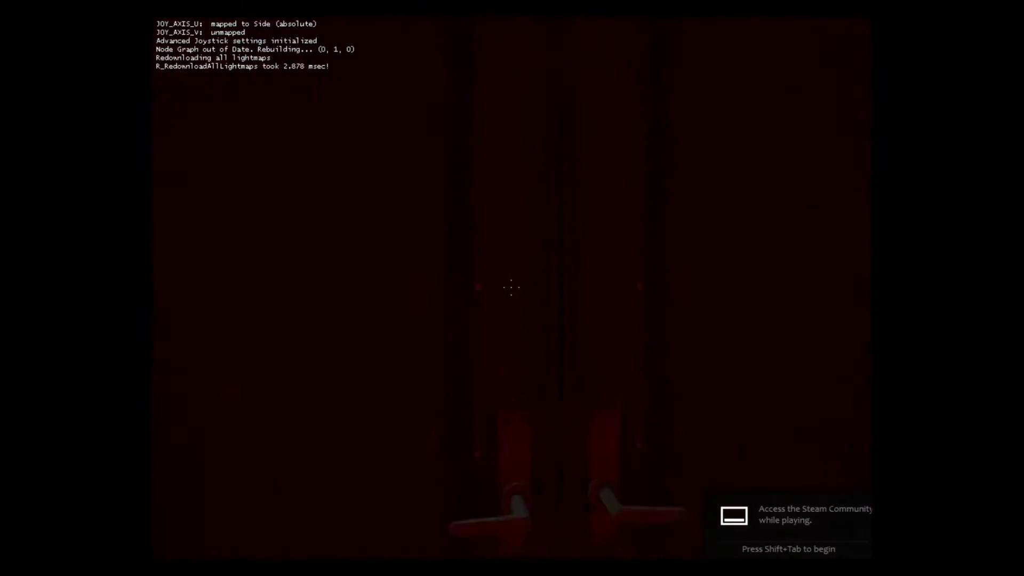
pyautogui.press('w')
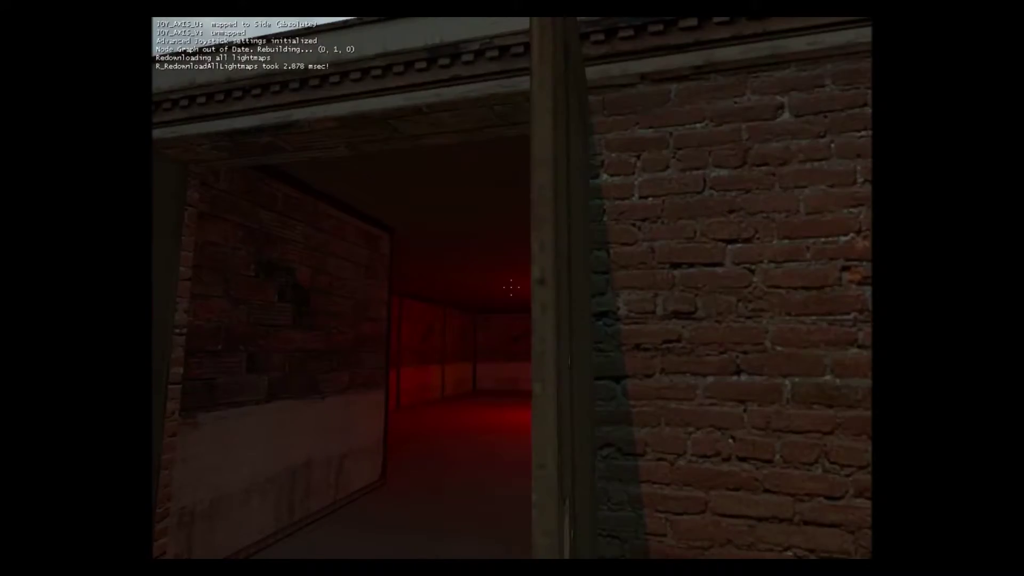
pyautogui.press('s')
pyautogui.press('w')
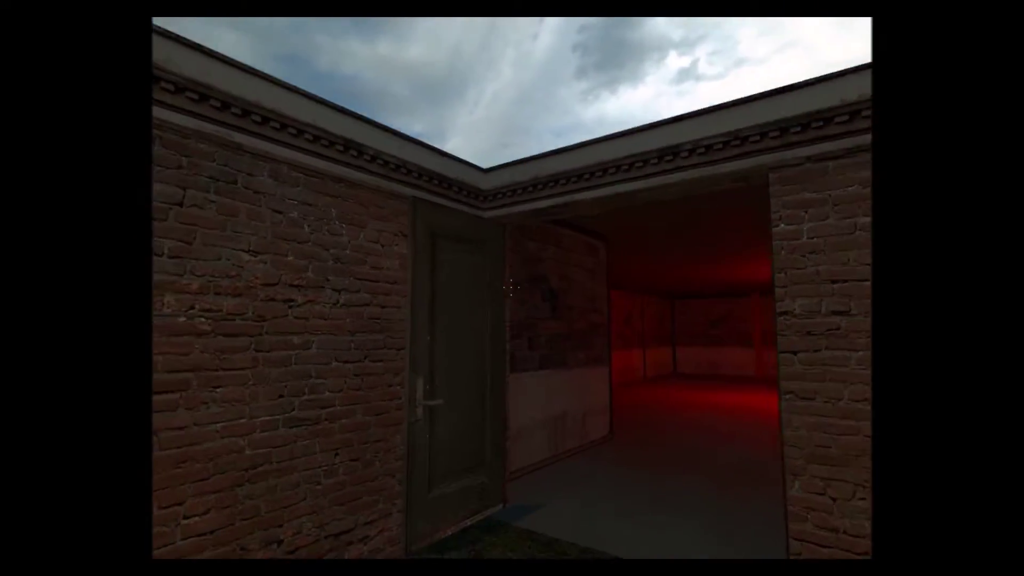
pyautogui.press('w')
pyautogui.press('s')
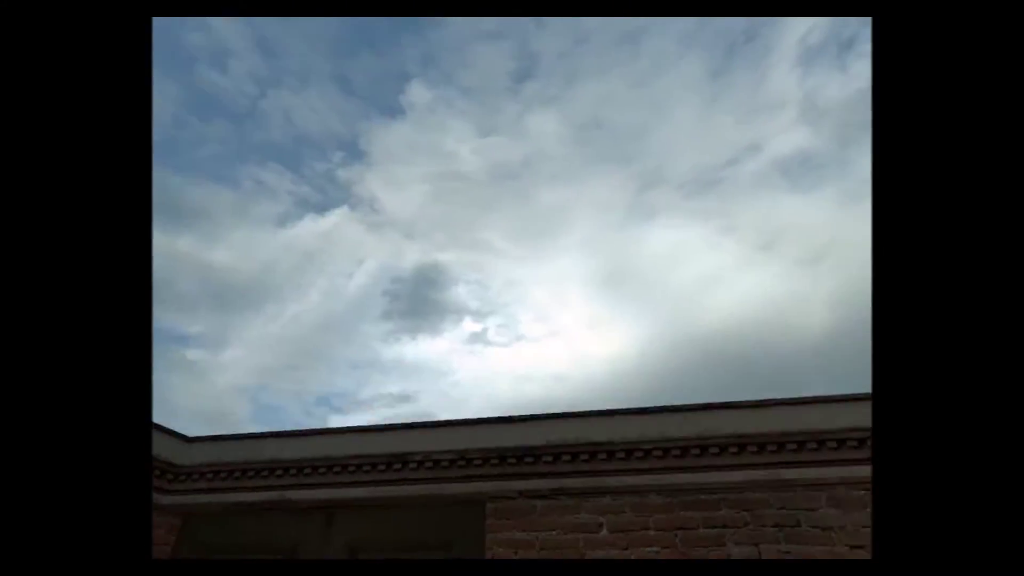
pyautogui.press('v')
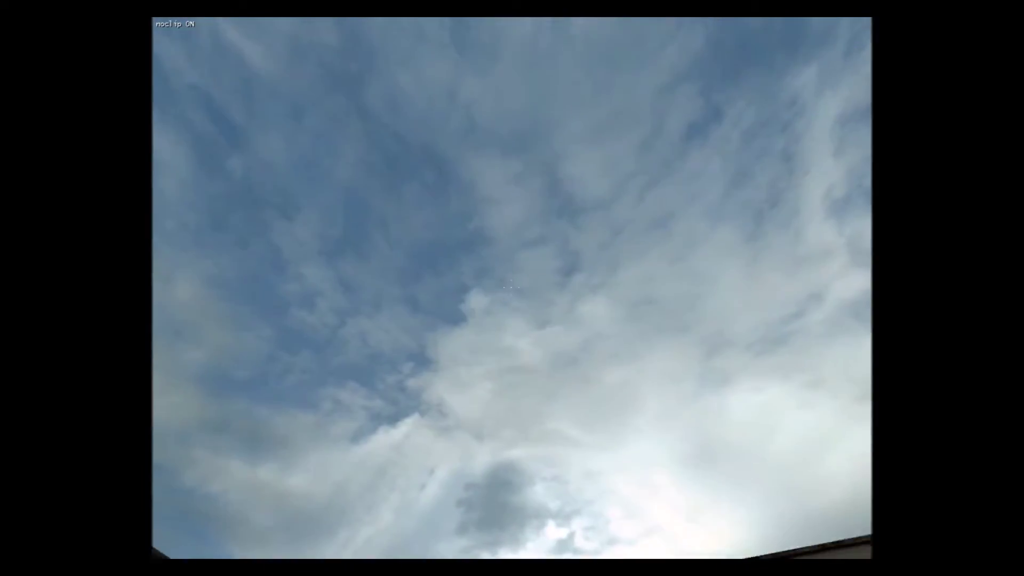
pyautogui.press('s')
pyautogui.press('w')
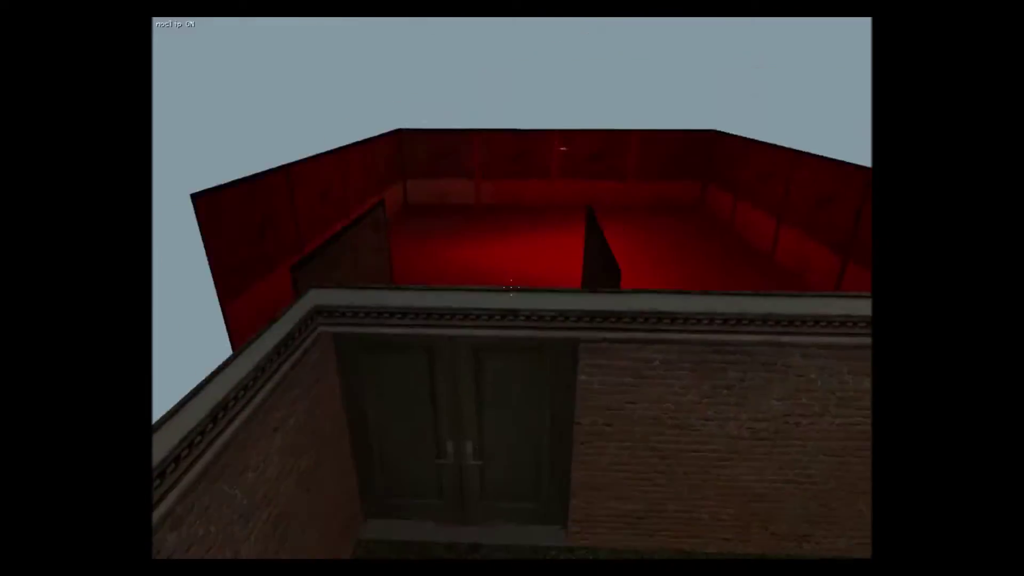
pyautogui.press('v')
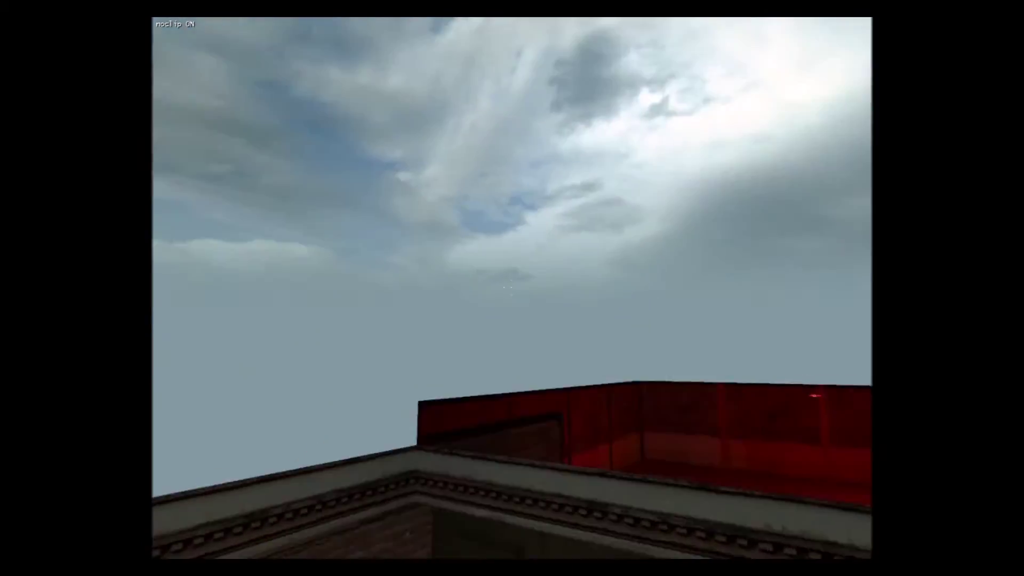
# Open the console and quit the Portal test session
pyautogui.press('`')
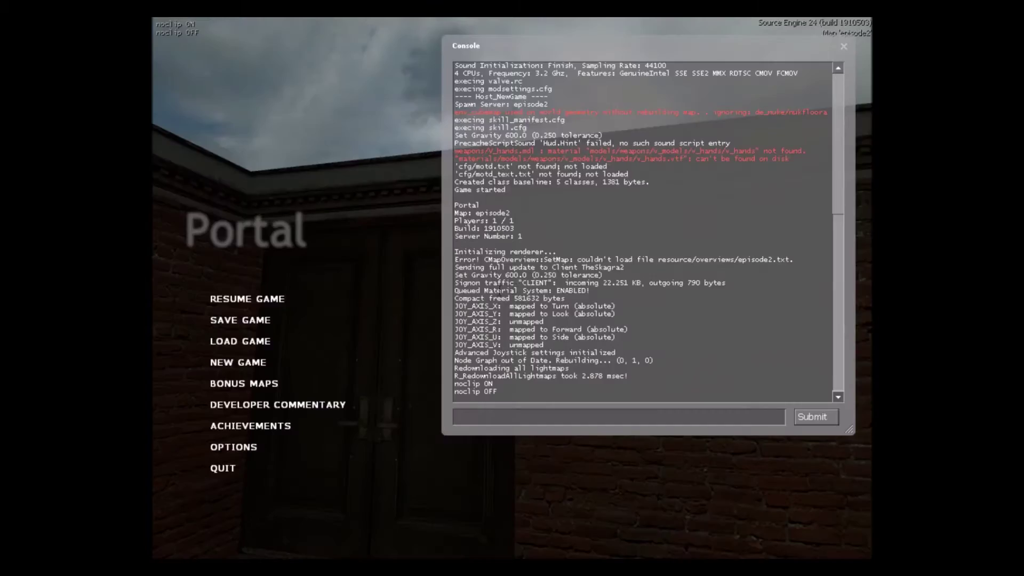
pyautogui.click(223, 468)
pyautogui.click(509, 303)
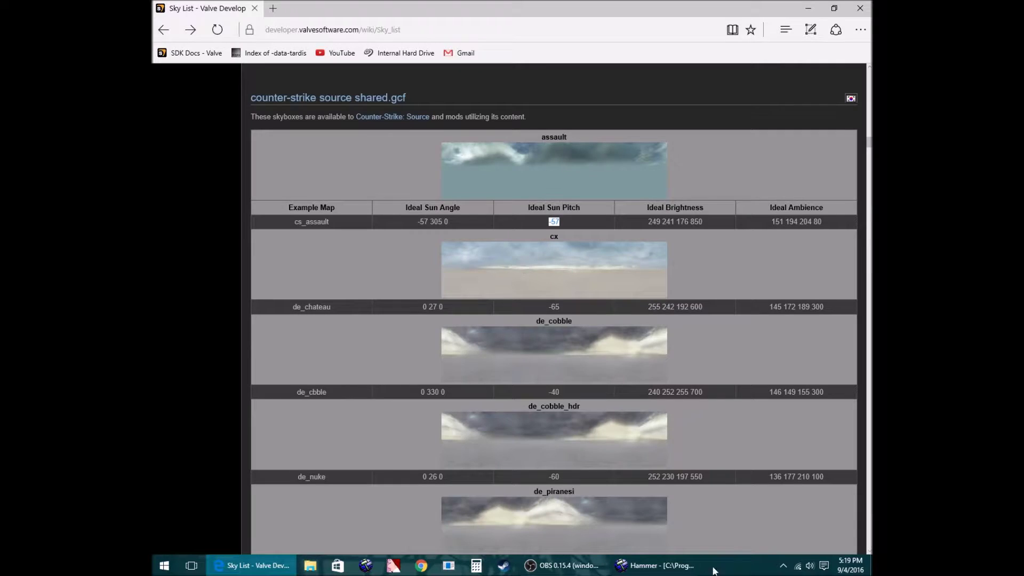
# Switch to Hammer, duplicate the light_environment directly above the original and change the copy's class to env_sun
pyautogui.click(653, 565)
pyautogui.keyDown('shift'); pyautogui.moveTo(515, 338); pyautogui.dragTo(513, 298); pyautogui.keyUp('shift')
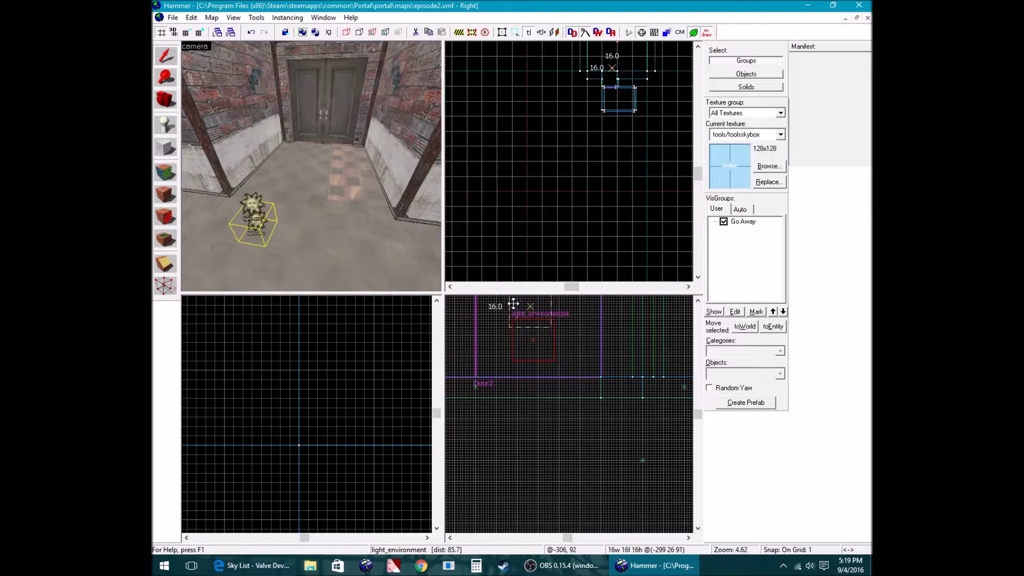
pyautogui.doubleClick(245, 205)
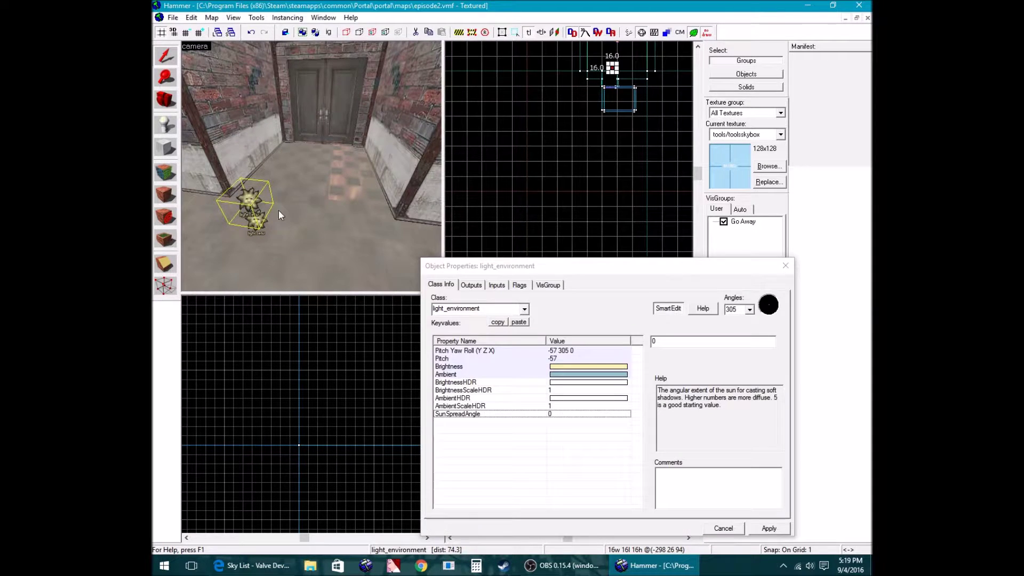
pyautogui.click(540, 168)
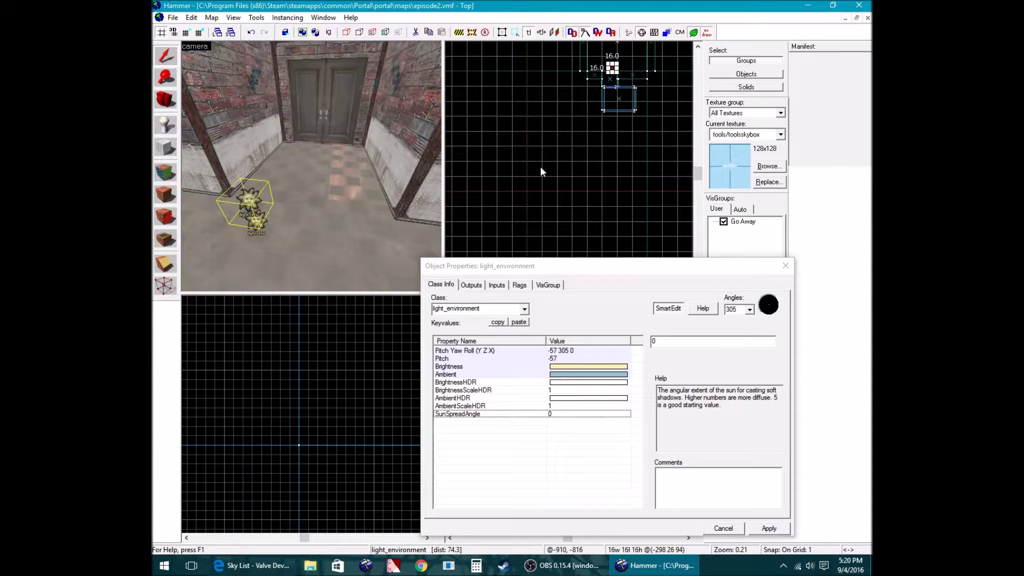
pyautogui.click(462, 310)
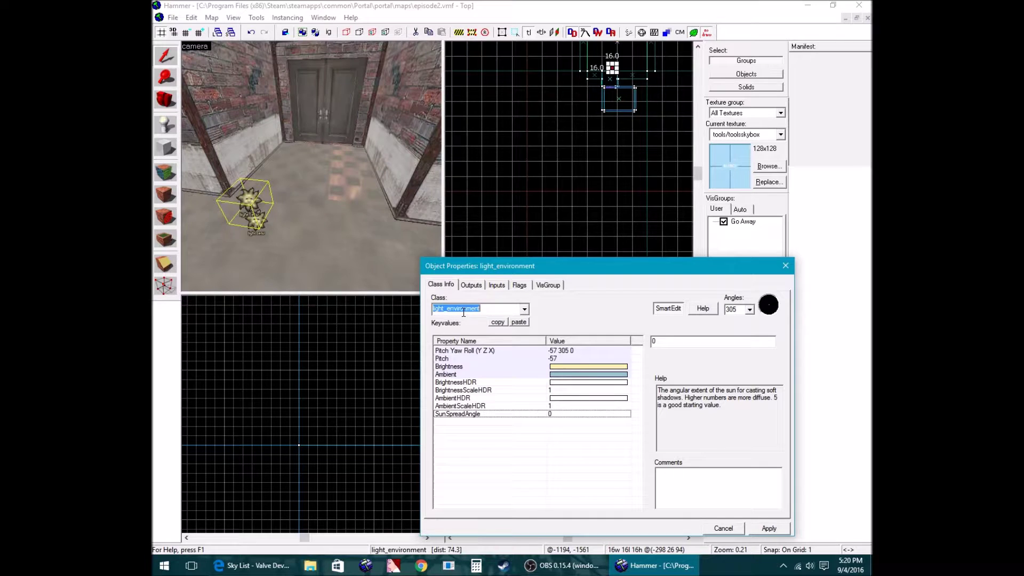
pyautogui.write('e')
pyautogui.write('un')
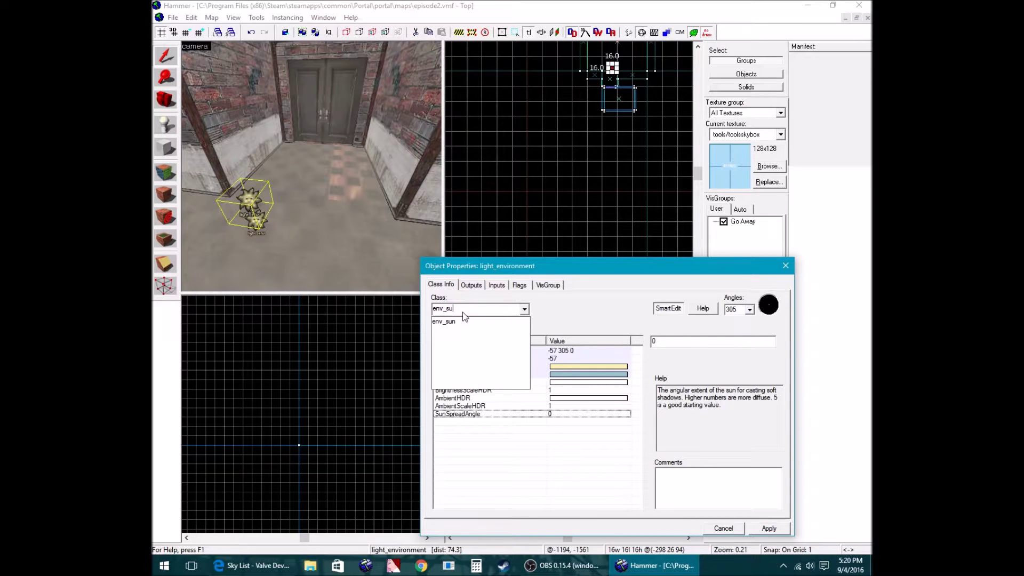
pyautogui.click(460, 320)
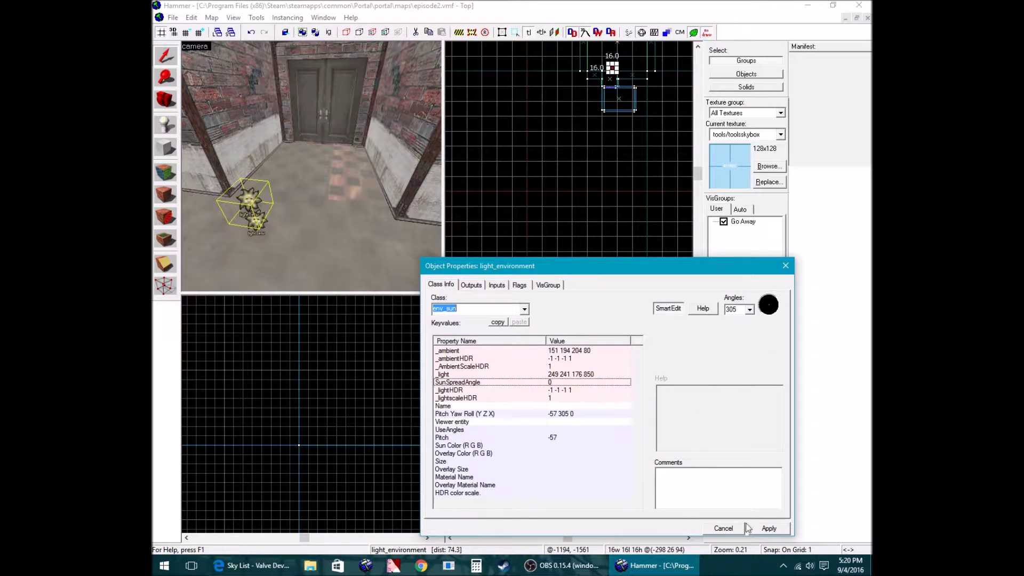
pyautogui.click(756, 528)
# Examine the env_sun's Viewer entity, UseAngles and Pitch entries and close its properties
pyautogui.click(562, 374)
pyautogui.click(561, 384)
pyautogui.click(542, 361)
pyautogui.click(539, 366)
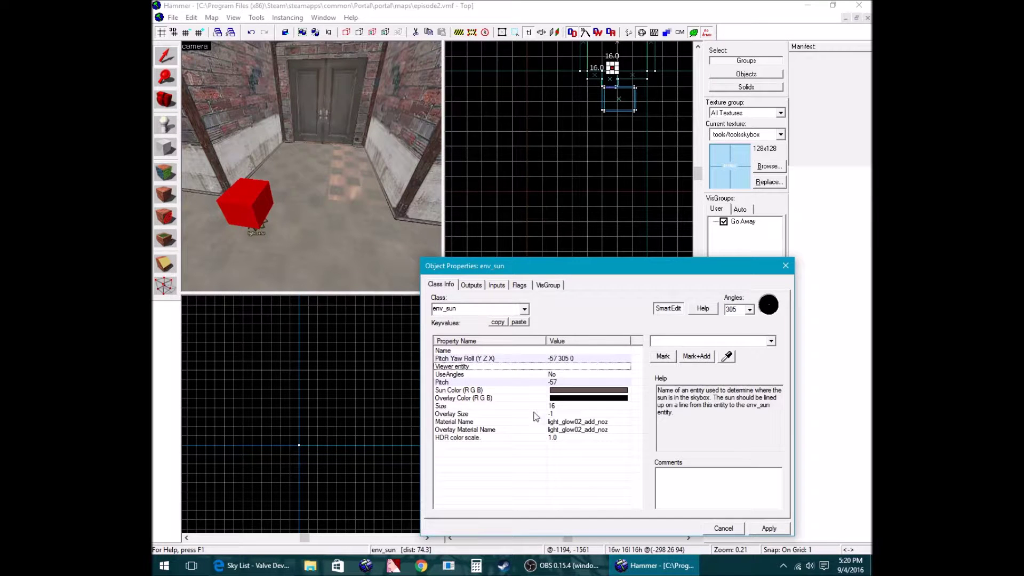
pyautogui.click(549, 375)
pyautogui.click(537, 382)
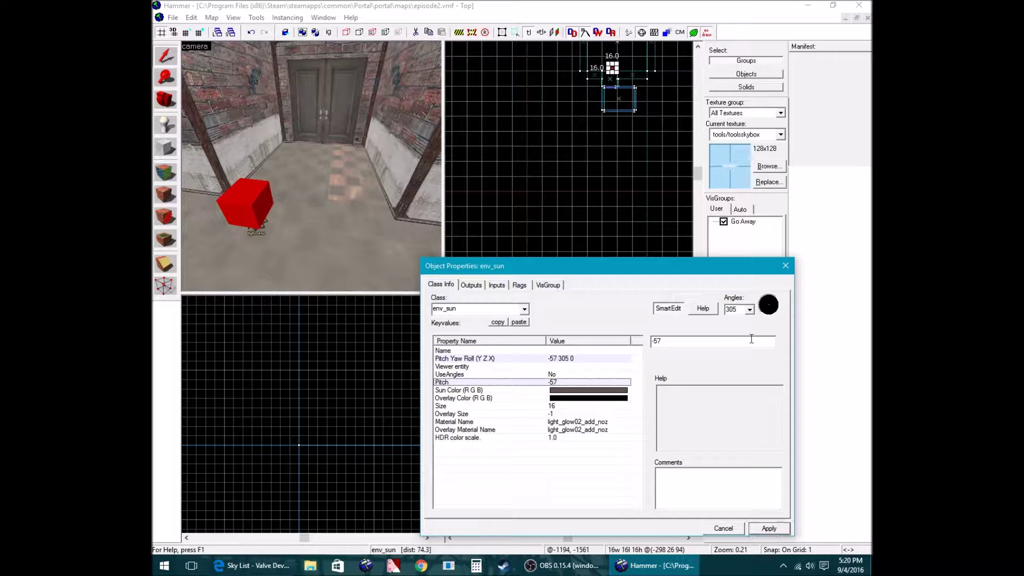
pyautogui.click(788, 271)
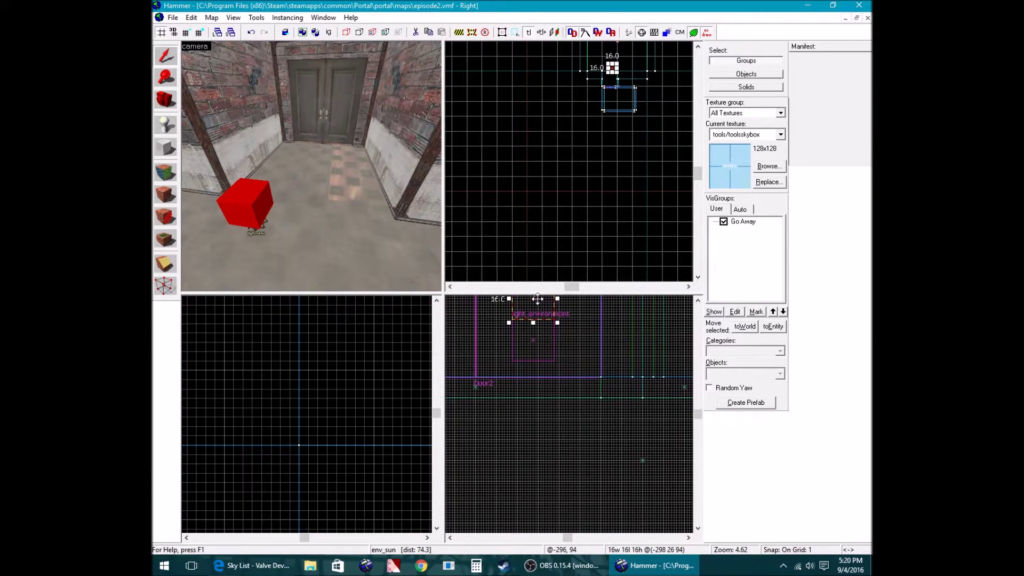
# Compile and run the map in Portal and inspect the sun in the sky outside, using noclip to get there
pyautogui.press('F9')
pyautogui.press('Return')
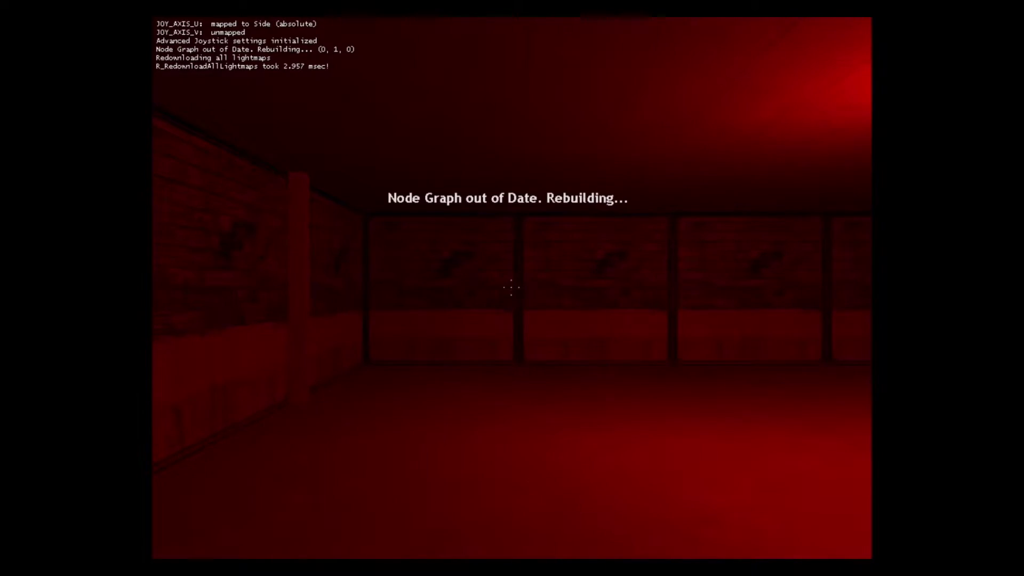
pyautogui.press('w')
pyautogui.press('v')
pyautogui.press('w')
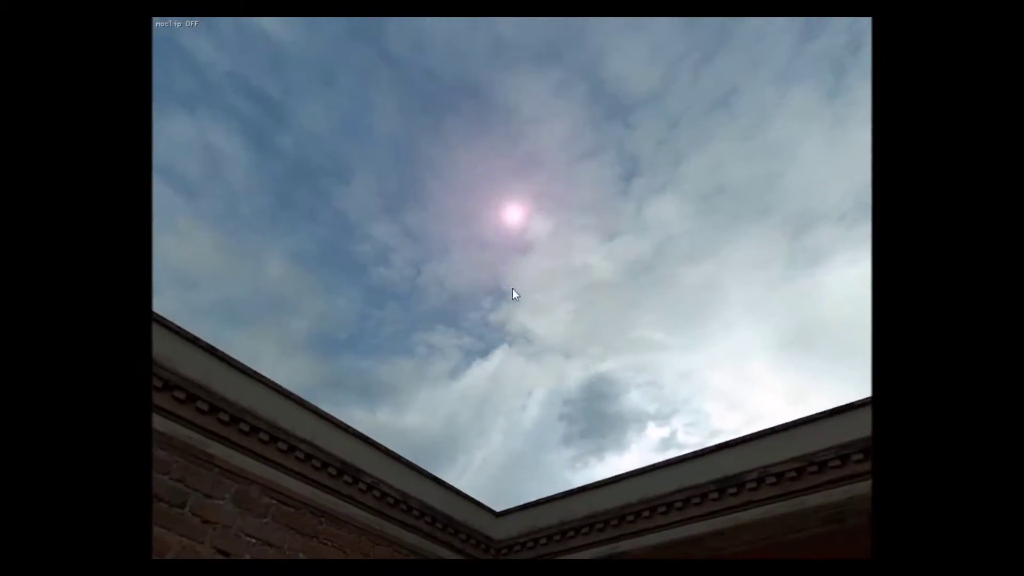
# Quit the Portal test game and return to the Hammer editor
pyautogui.press('Escape')
pyautogui.click(221, 474)
pyautogui.click(536, 316)
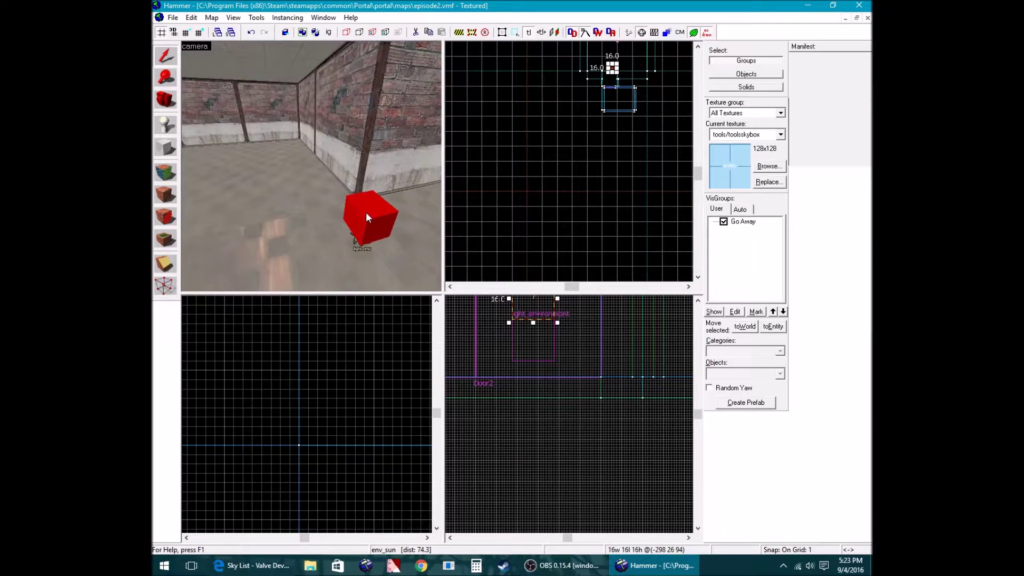
# Try the env_sun's UseAngles property on No, set it back to Yes and close the properties
pyautogui.doubleClick(366, 212)
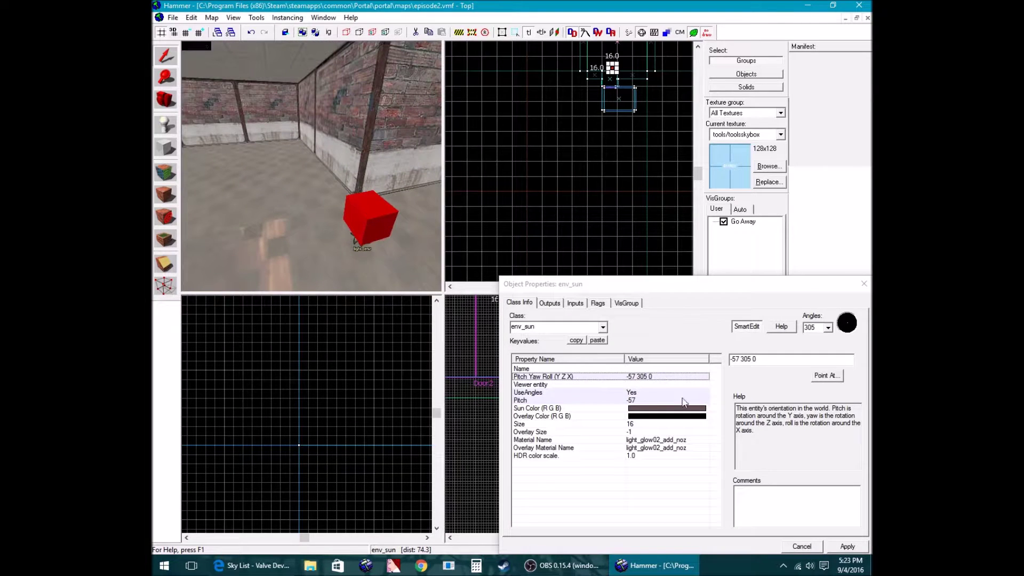
pyautogui.click(604, 393)
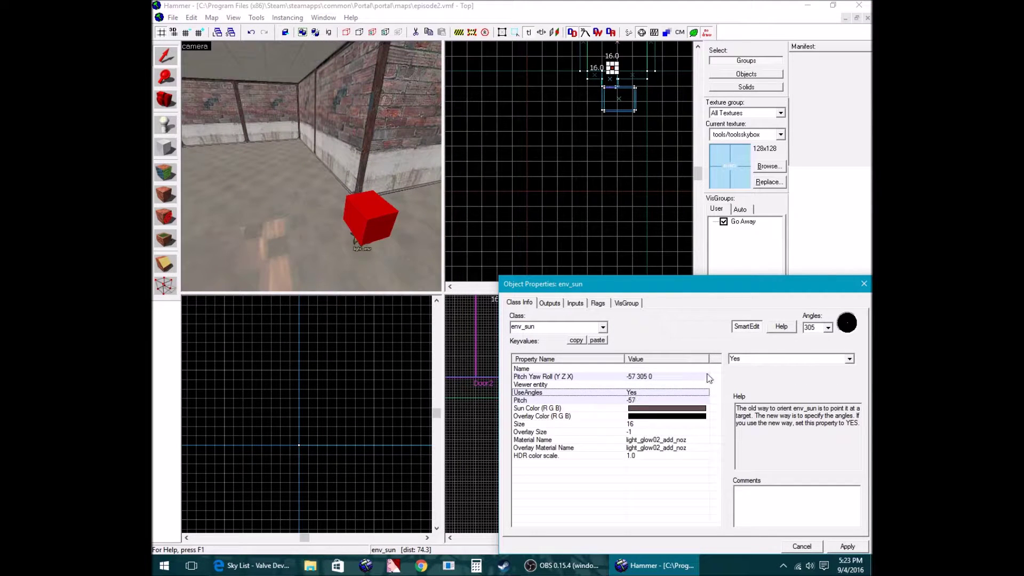
pyautogui.click(849, 359)
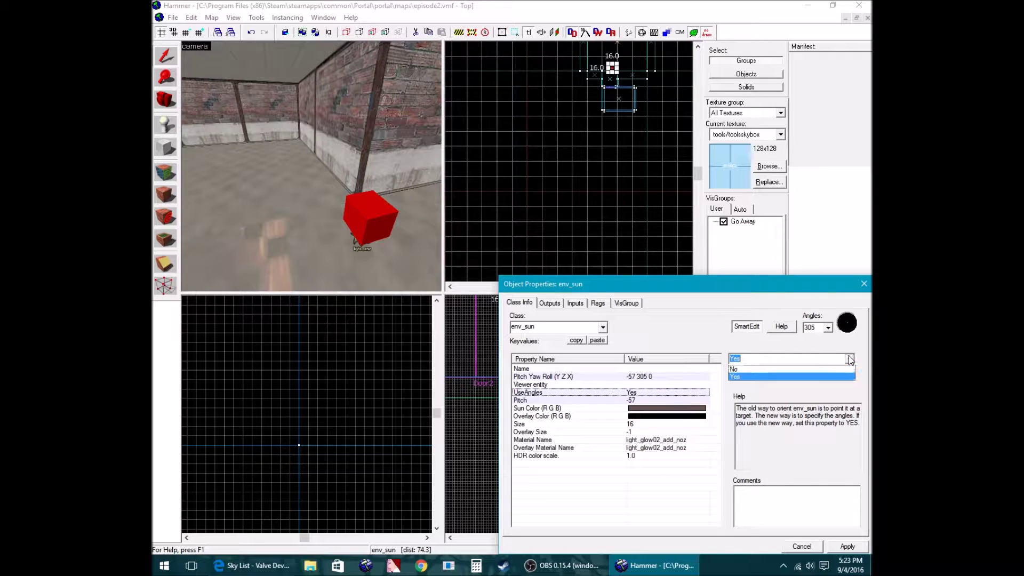
pyautogui.click(808, 369)
pyautogui.click(849, 360)
pyautogui.click(802, 377)
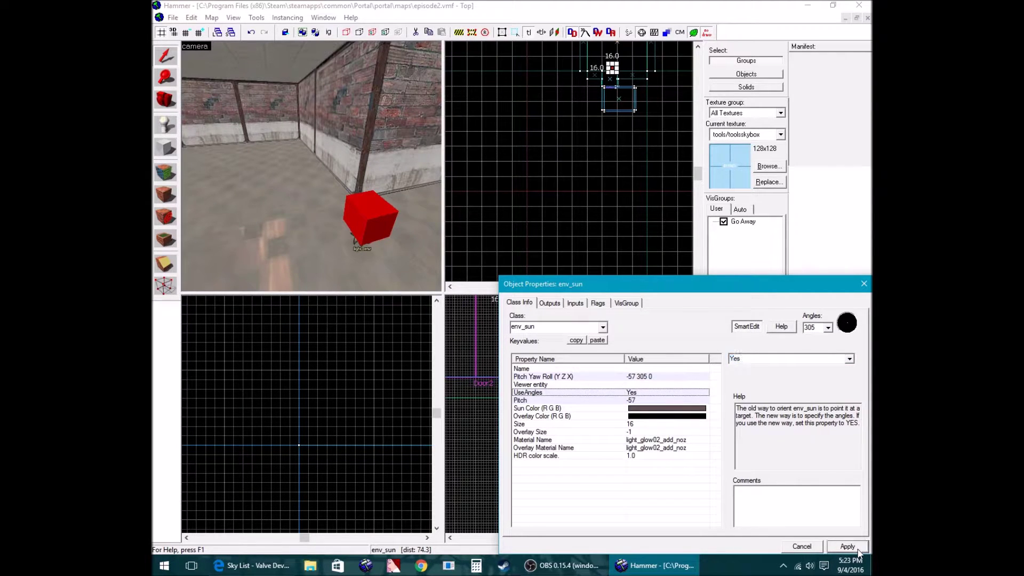
pyautogui.click(863, 283)
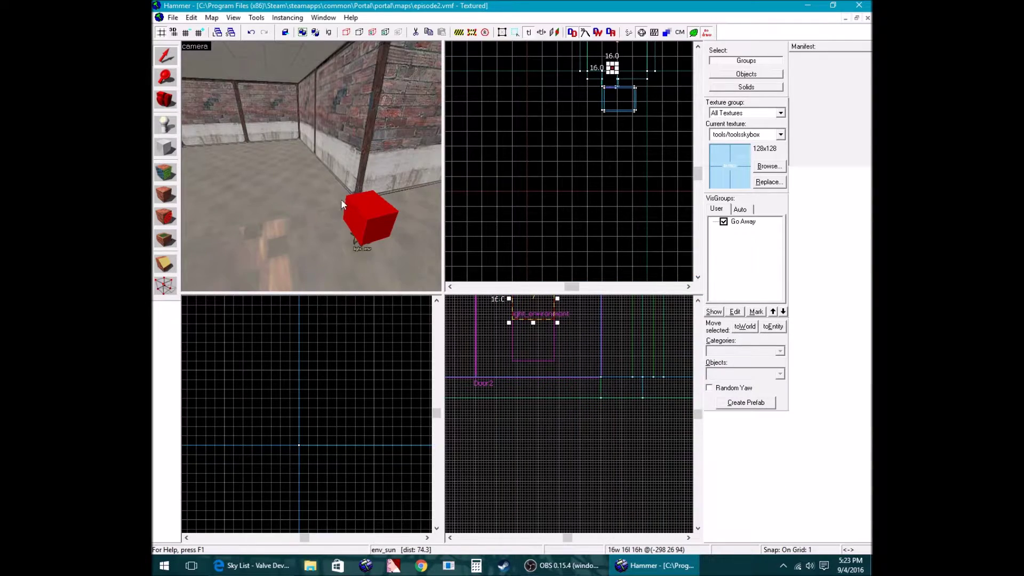
# Select the grass floor brush in the outdoor brick courtyard
pyautogui.press('z')
pyautogui.press('s')
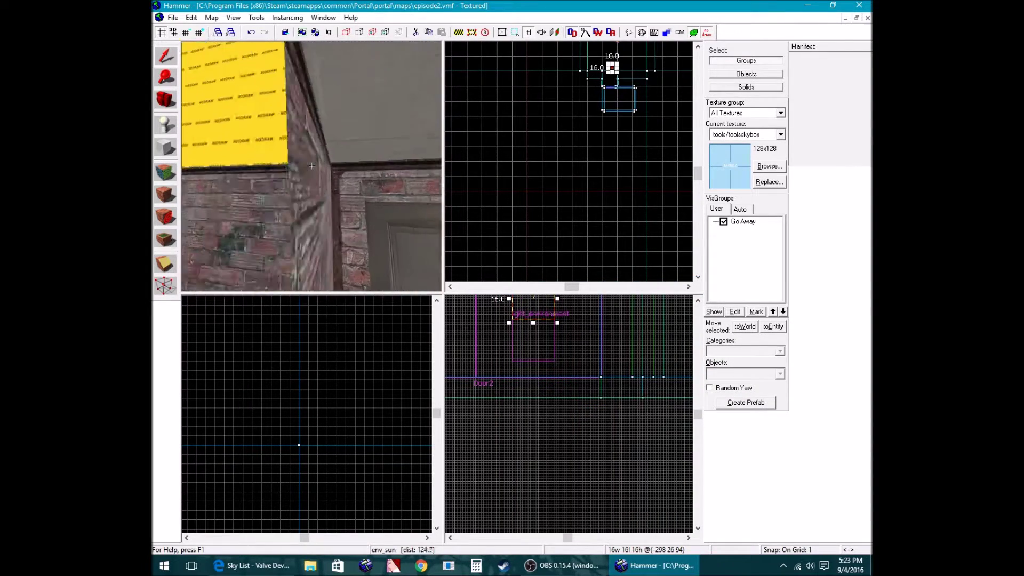
pyautogui.press('s')
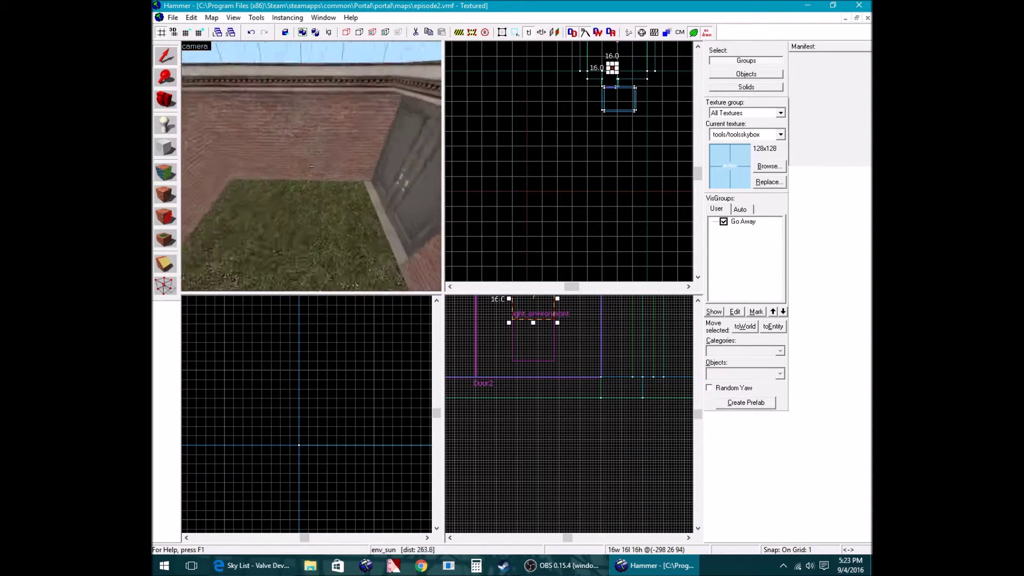
pyautogui.press('w')
pyautogui.press('z')
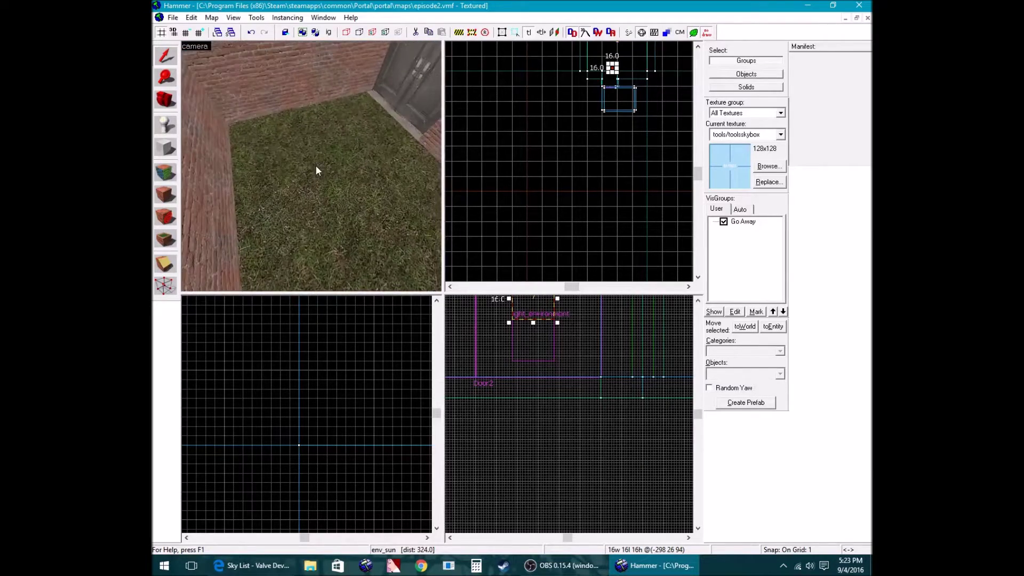
pyautogui.click(317, 165)
pyautogui.press('z')
pyautogui.press('w')
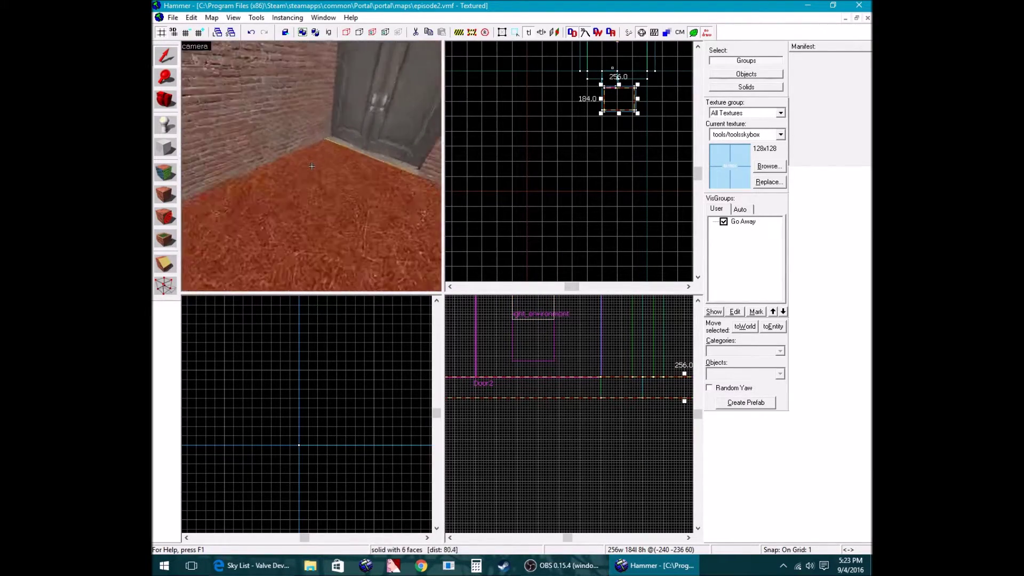
pyautogui.press('s')
pyautogui.press('s')
pyautogui.press('z')
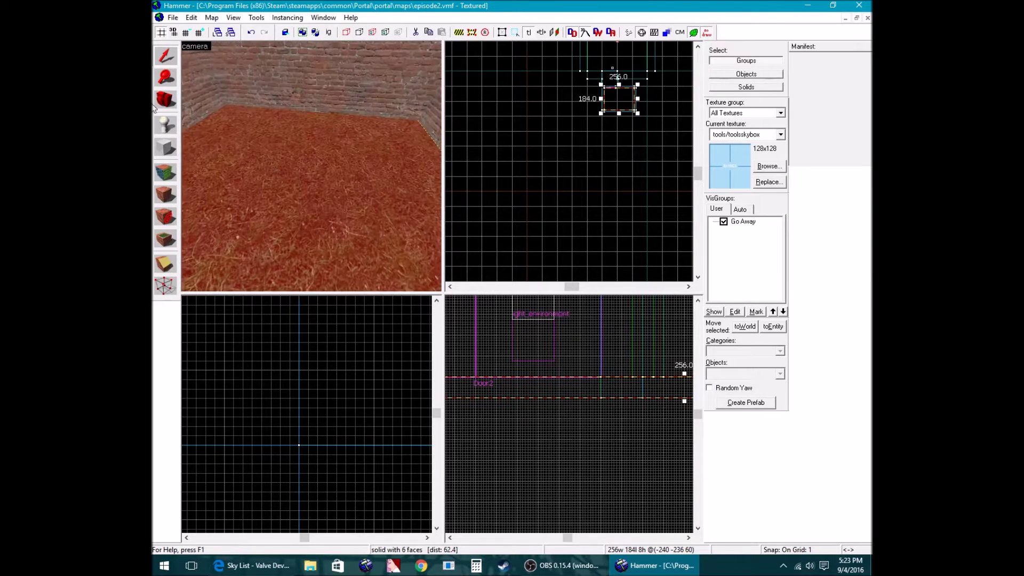
# Create a displacement with power 3 on the courtyard's grass floor face
pyautogui.click(169, 172)
pyautogui.click(293, 188)
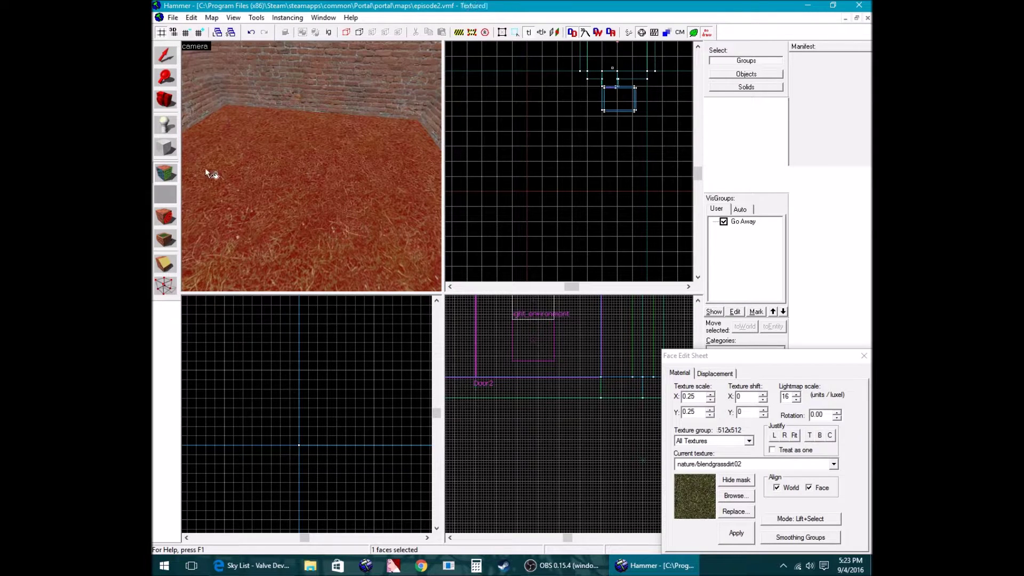
pyautogui.click(166, 171)
pyautogui.click(166, 172)
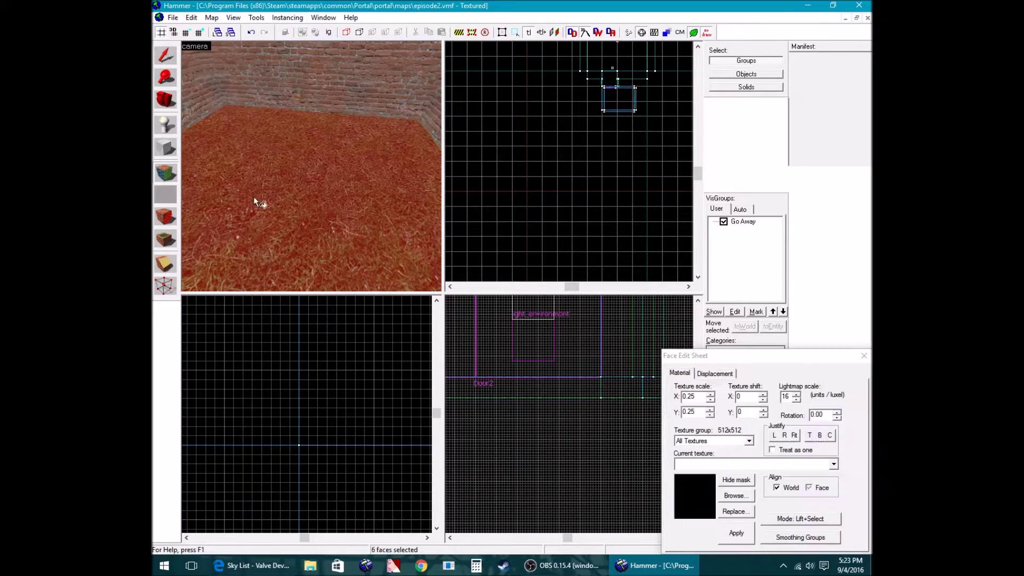
pyautogui.click(715, 373)
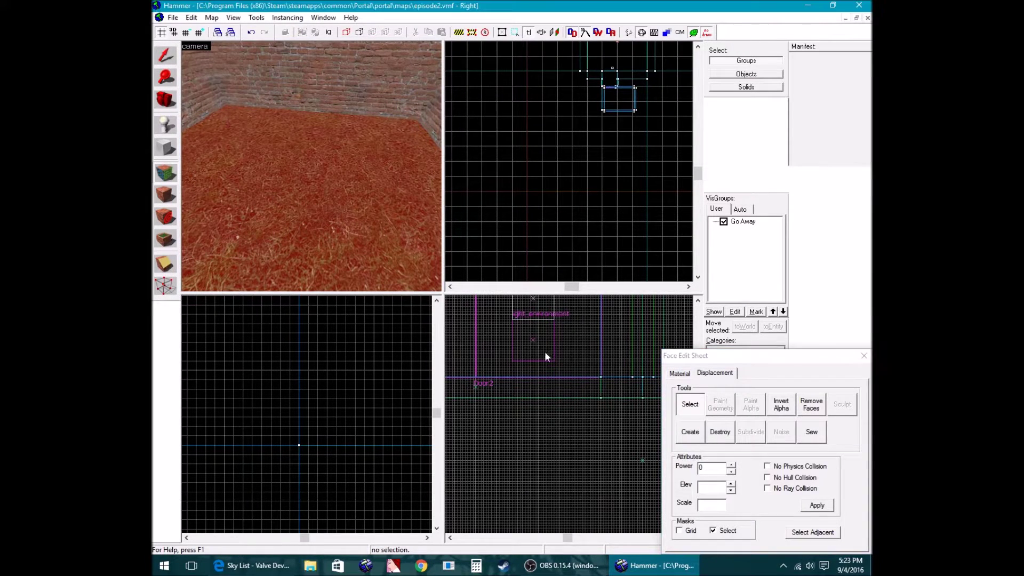
pyautogui.click(690, 432)
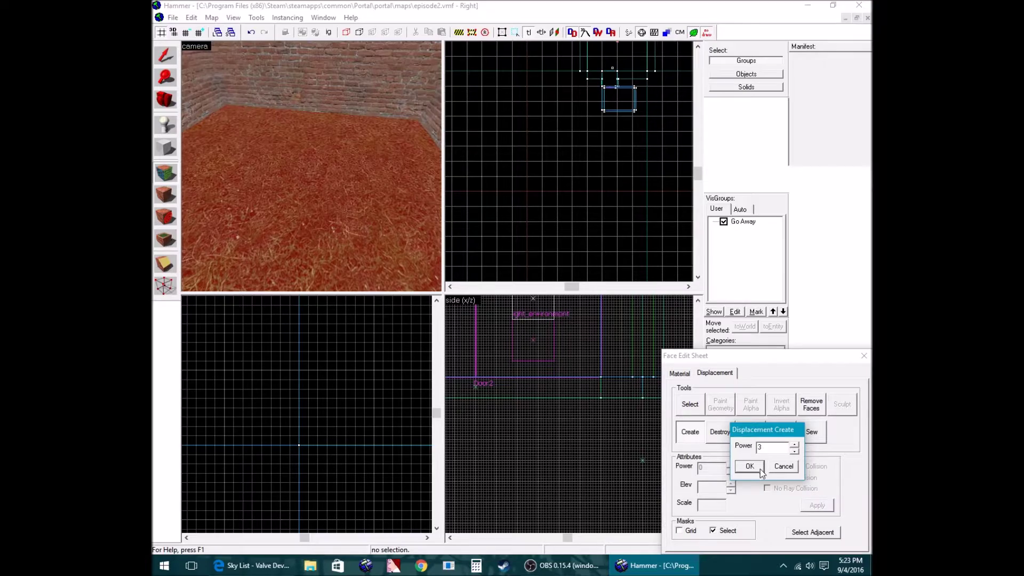
pyautogui.click(749, 466)
# Inspect the grass displacement's mesh and the Paint Geometry options, and close the Face Edit Sheet
pyautogui.press('z')
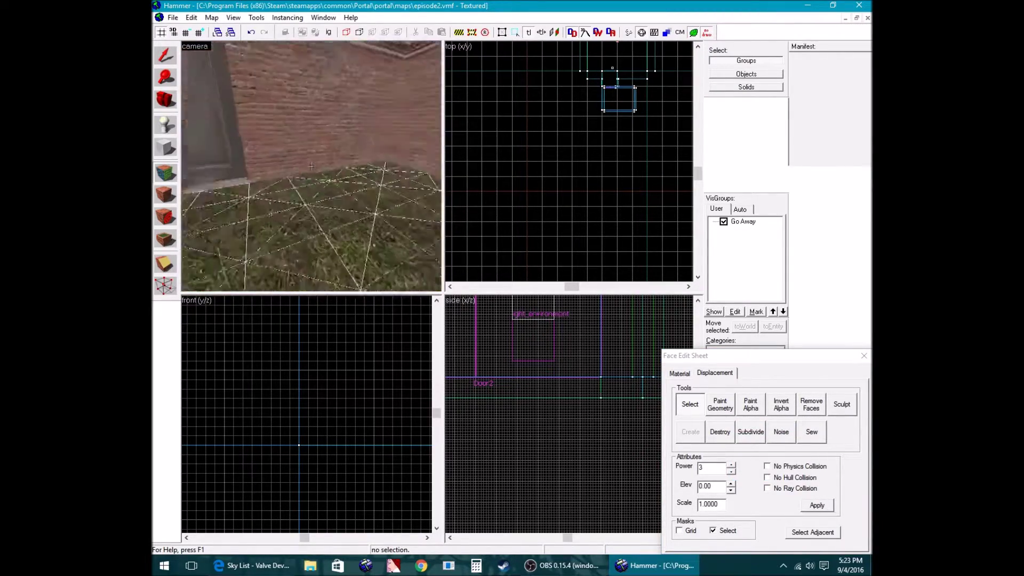
pyautogui.press('z')
pyautogui.press('z')
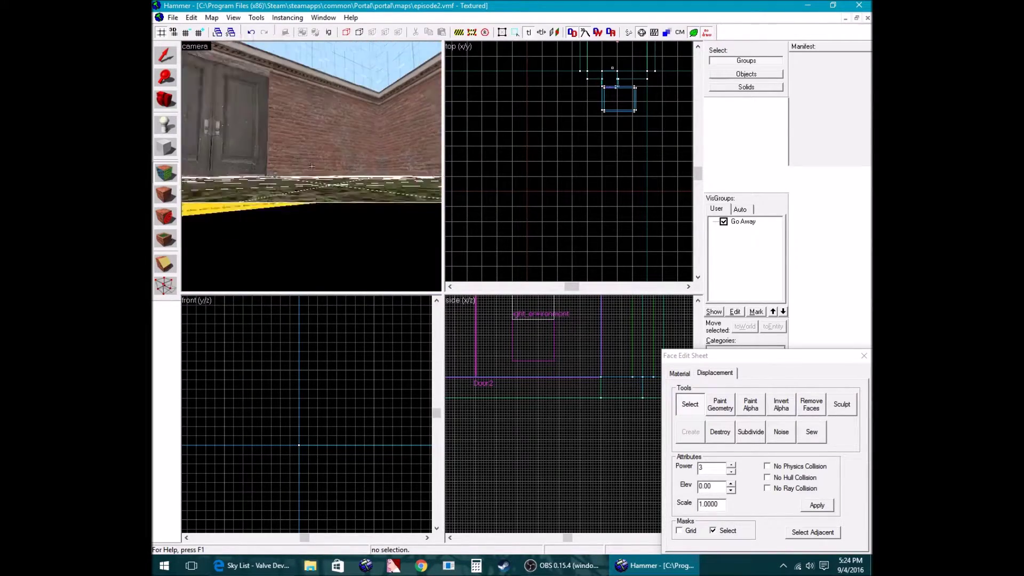
pyautogui.press('z')
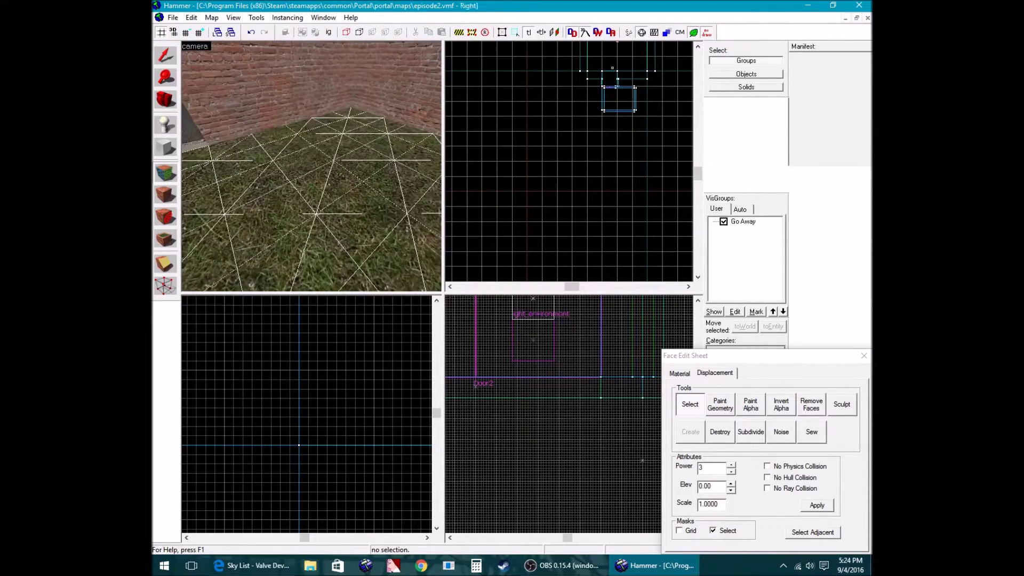
pyautogui.click(721, 404)
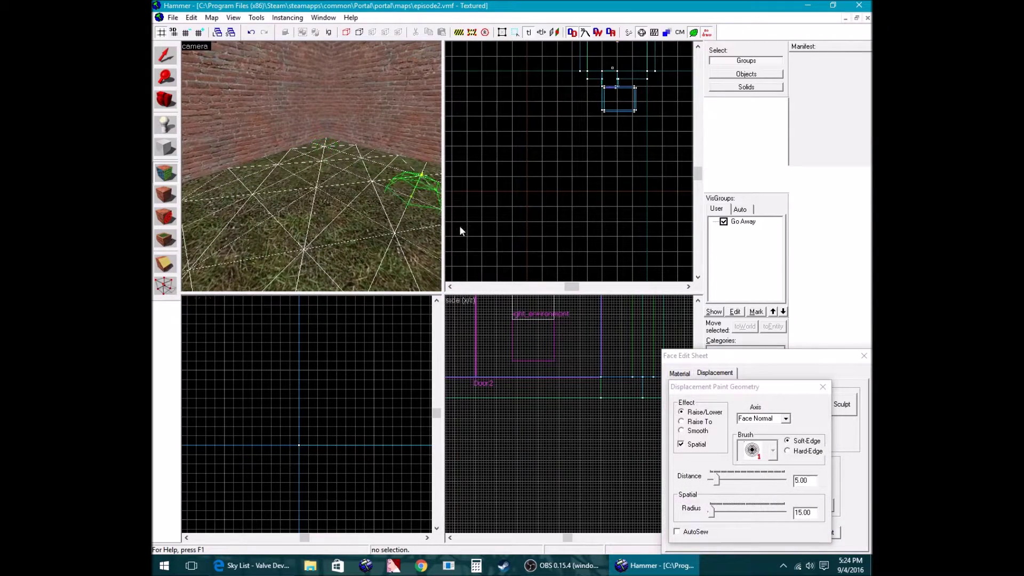
pyautogui.click(823, 387)
pyautogui.click(864, 355)
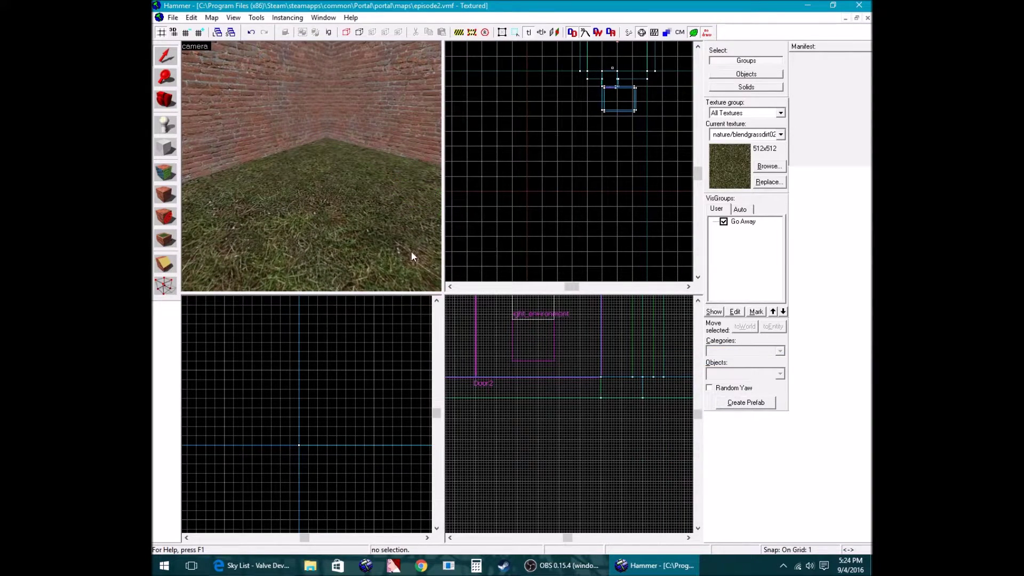
# Compile the map with Normal BSP, VIS and RAD, review the compile log and close it
pyautogui.press('F9')
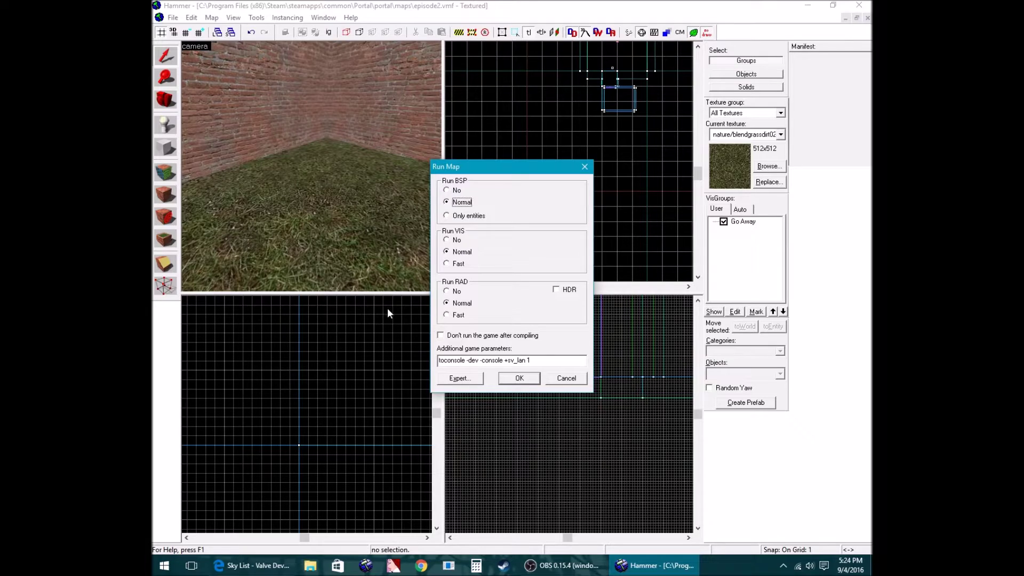
pyautogui.click(519, 378)
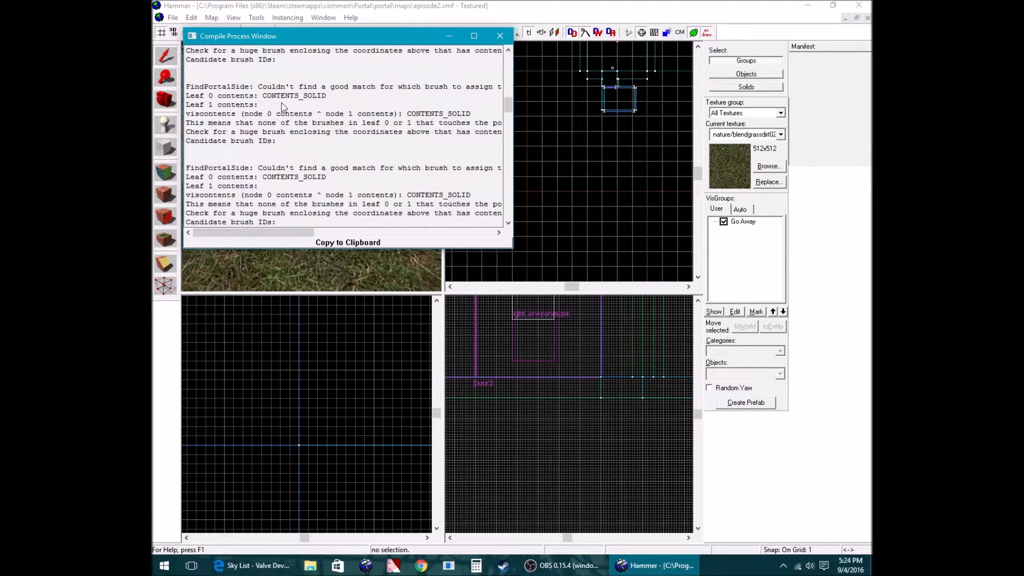
pyautogui.scroll(5, 283, 106)
pyautogui.moveTo(290, 172); pyautogui.dragTo(384, 173)
pyautogui.click(499, 36)
# Select the grass floor and examine the courtyard's underside where the walls meet the floor
pyautogui.click(308, 195)
pyautogui.press('z')
pyautogui.press('w')
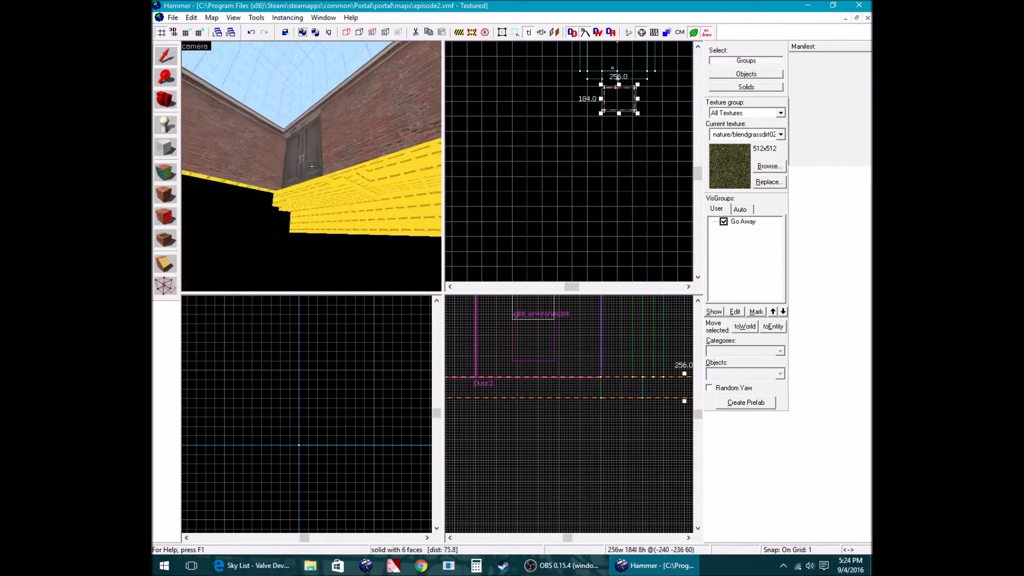
pyautogui.press('w')
pyautogui.press('z')
# Select the four courtyard brick walls and extend their lower edges down to the grass floor's underside, making them 136 units high
pyautogui.click(393, 116)
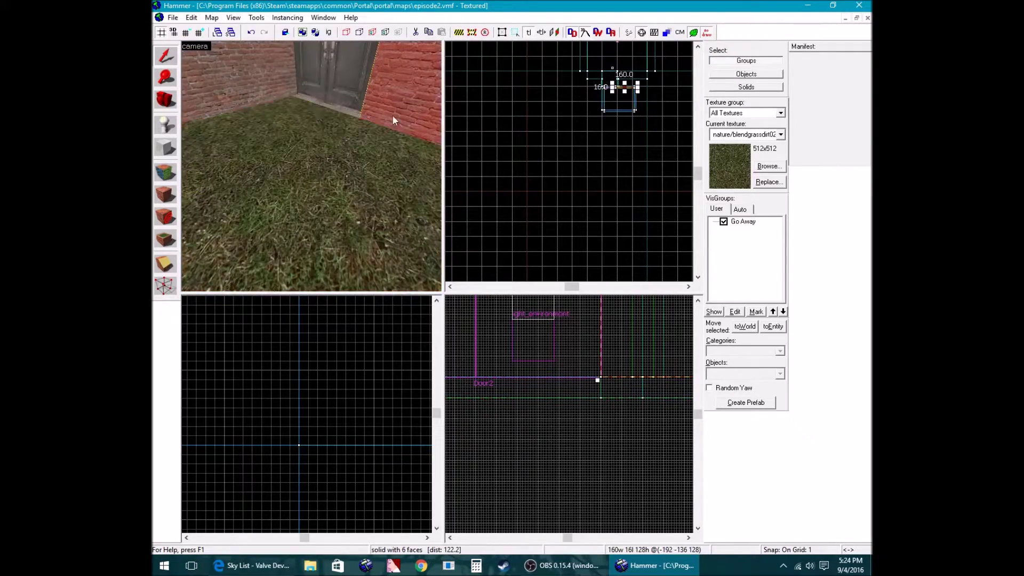
pyautogui.press('z')
pyautogui.press('z')
pyautogui.keyDown('ctrl'); pyautogui.click(299, 129); pyautogui.keyUp('ctrl')
pyautogui.press('z')
pyautogui.press('z')
pyautogui.keyDown('ctrl'); pyautogui.click(320, 166); pyautogui.keyUp('ctrl')
pyautogui.press('z')
pyautogui.press('z')
pyautogui.keyDown('ctrl'); pyautogui.click(305, 166); pyautogui.keyUp('ctrl')
pyautogui.press('z')
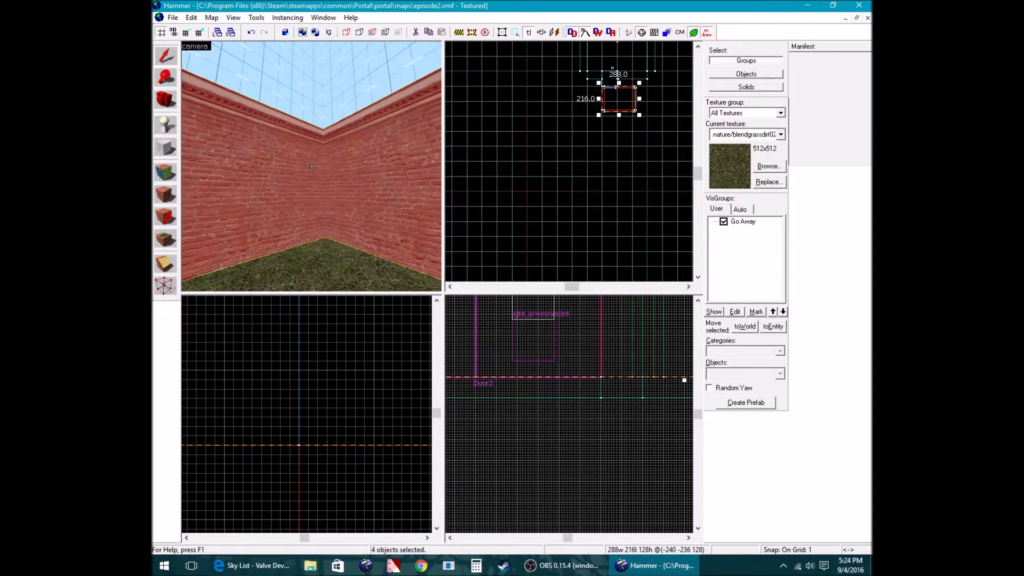
pyautogui.moveTo(684, 381); pyautogui.dragTo(681, 403)
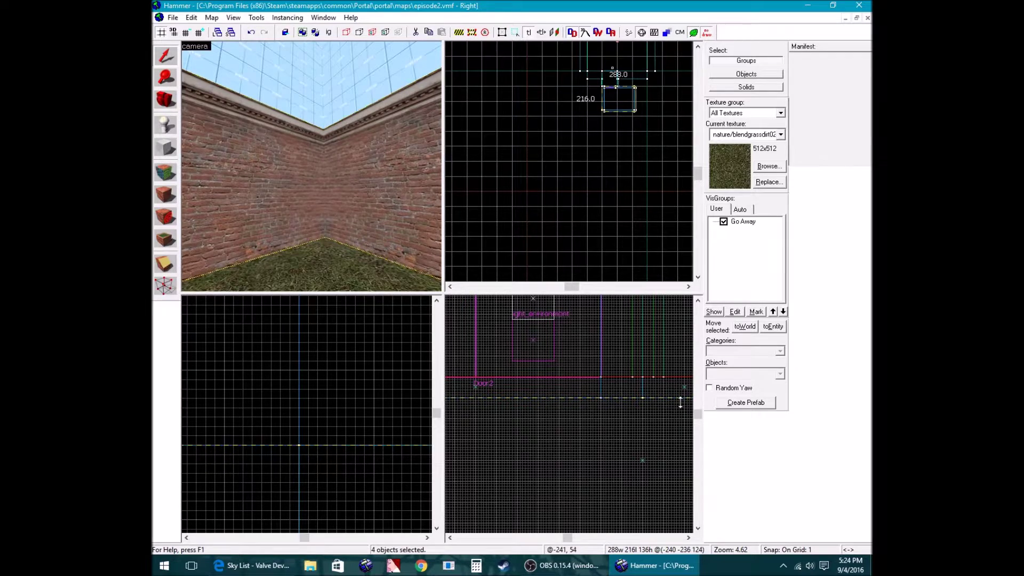
pyautogui.press('Escape')
# Try to move the grass floor down by about its own thickness in the side view
pyautogui.click(385, 280)
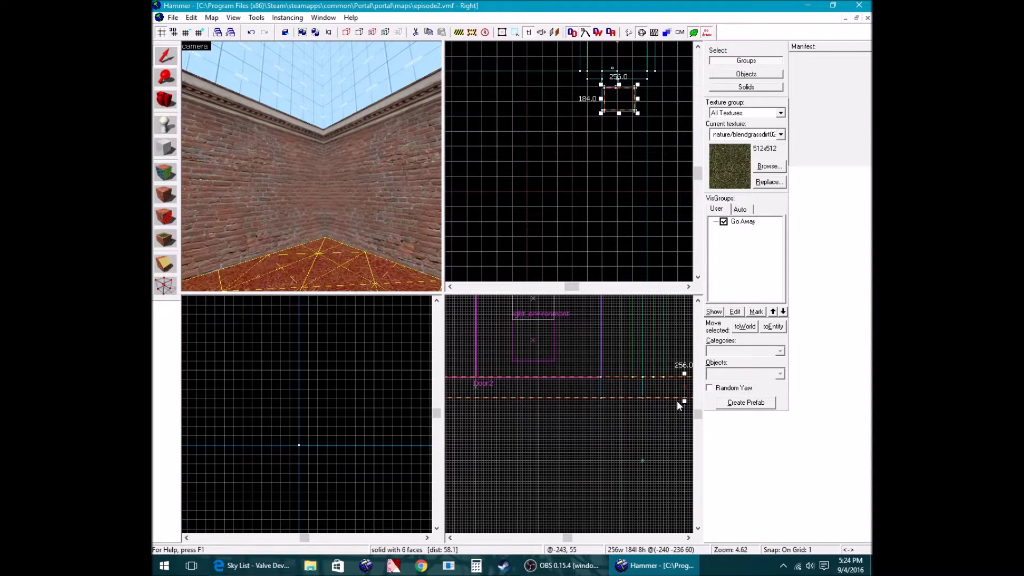
pyautogui.press('z')
pyautogui.press('w')
pyautogui.press('z')
pyautogui.moveTo(568, 384); pyautogui.dragTo(568, 406)
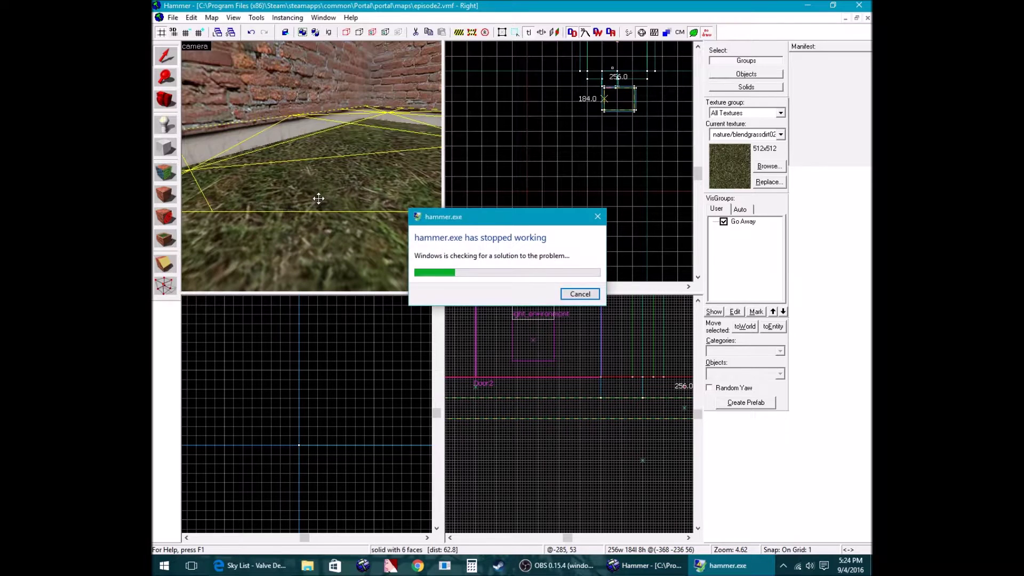
# Close the crashed Hammer program and load the last saved episode2.vmf in the restarted editor
pyautogui.click(580, 294)
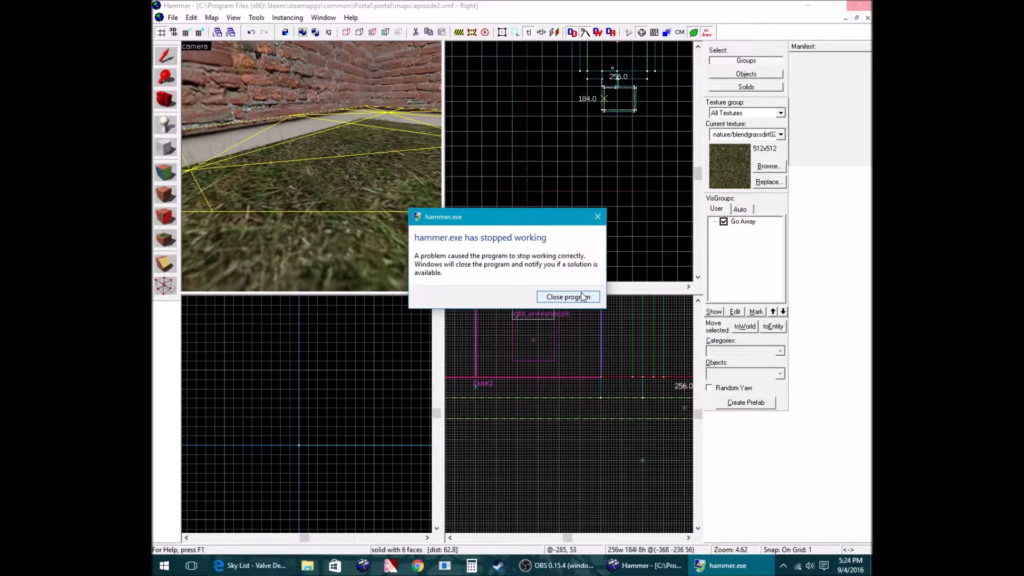
pyautogui.click(568, 296)
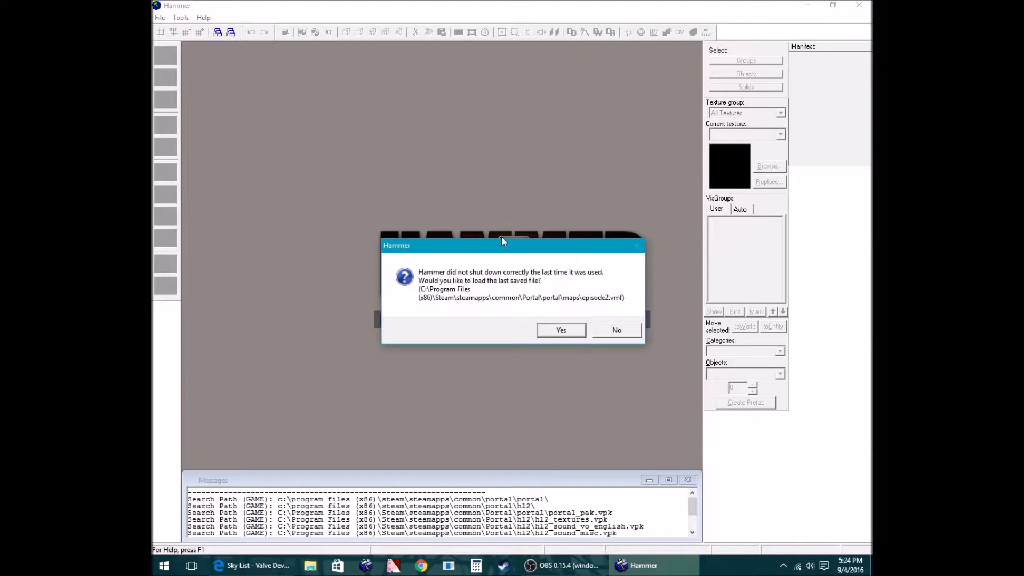
pyautogui.click(561, 330)
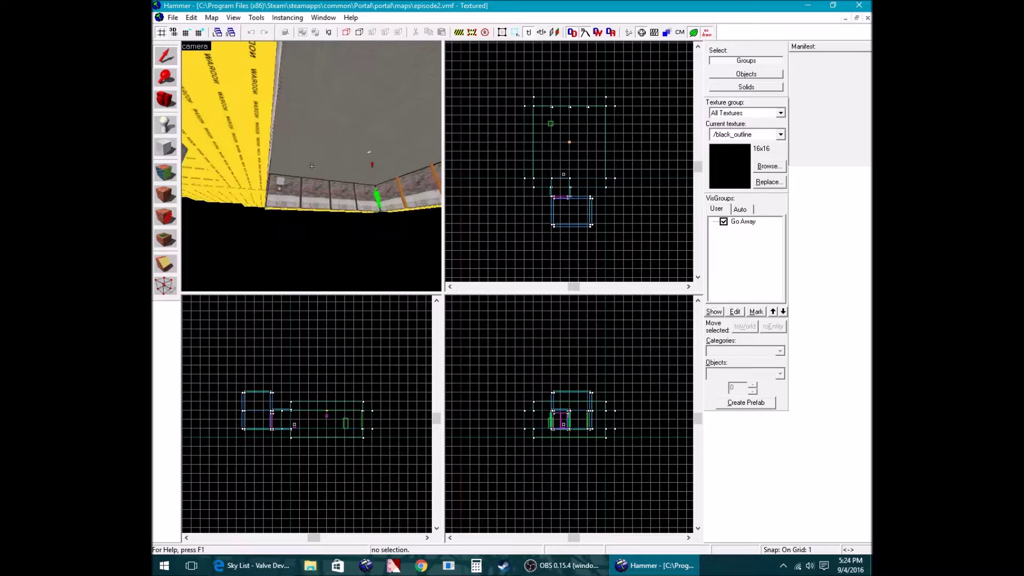
pyautogui.press('w')
pyautogui.press('z')
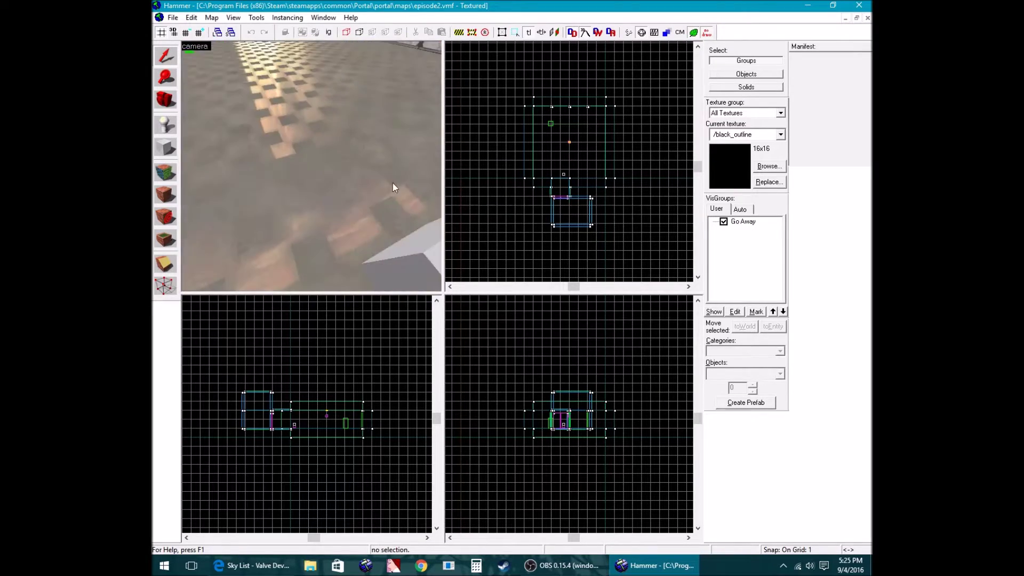
pyautogui.moveTo(393, 184); pyautogui.dragTo(316, 168)
pyautogui.doubleClick(316, 168)
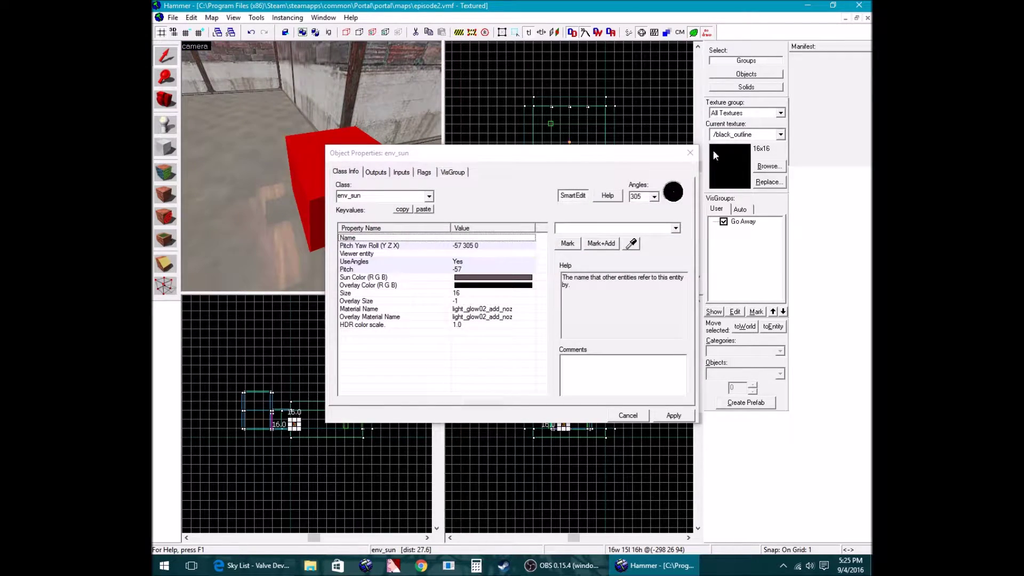
pyautogui.click(689, 153)
# Select the grass floor and examine where the courtyard walls meet it
pyautogui.press('z')
pyautogui.press('w')
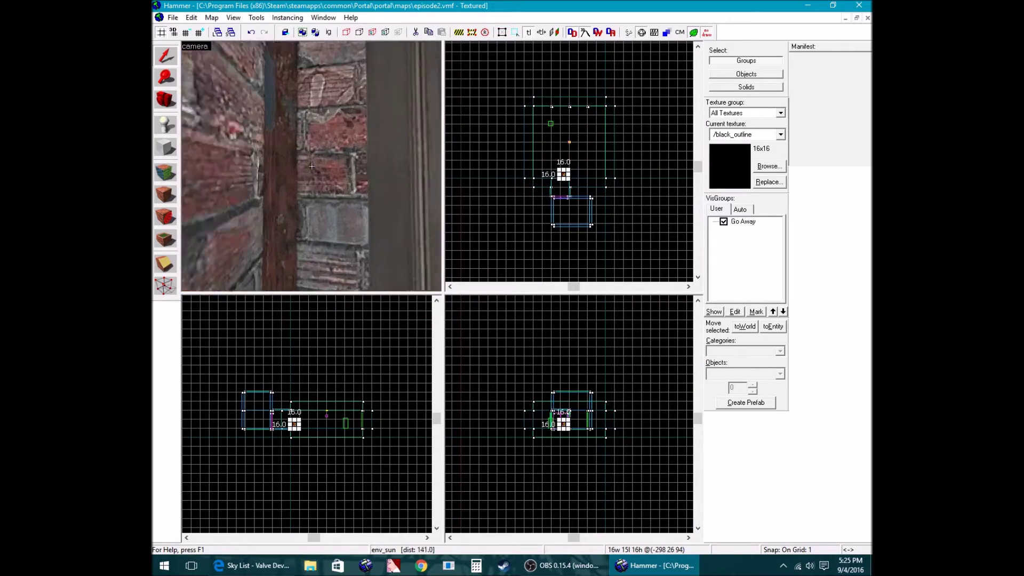
pyautogui.press('z')
pyautogui.click(312, 166)
pyautogui.press('z')
pyautogui.press('w')
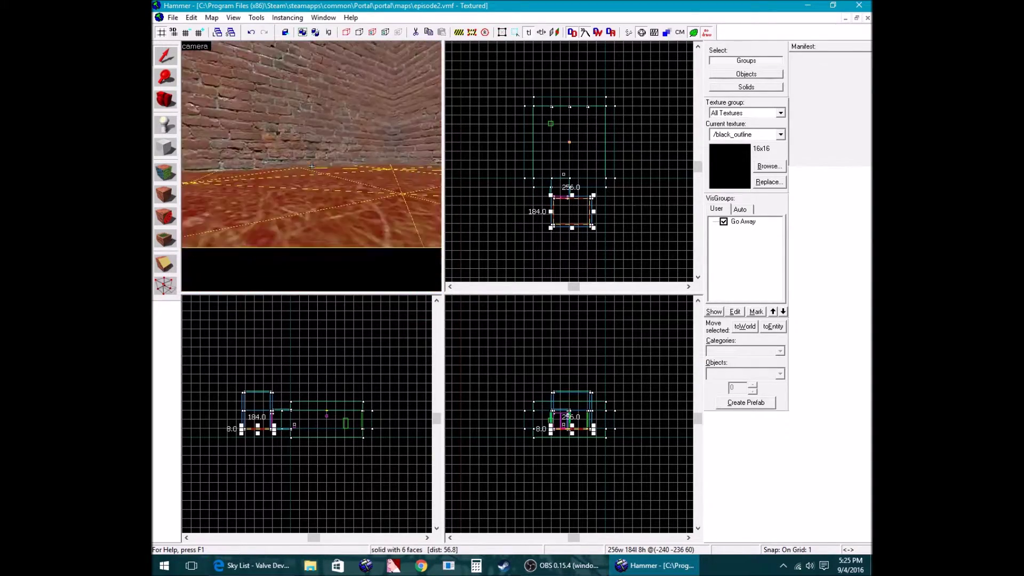
pyautogui.press('s')
pyautogui.press('z')
# Select the four courtyard brick walls and extend their lower edges to the grass floor's underside, making them 136 units high
pyautogui.click(349, 147)
pyautogui.keyDown('ctrl'); pyautogui.click(321, 178); pyautogui.keyUp('ctrl')
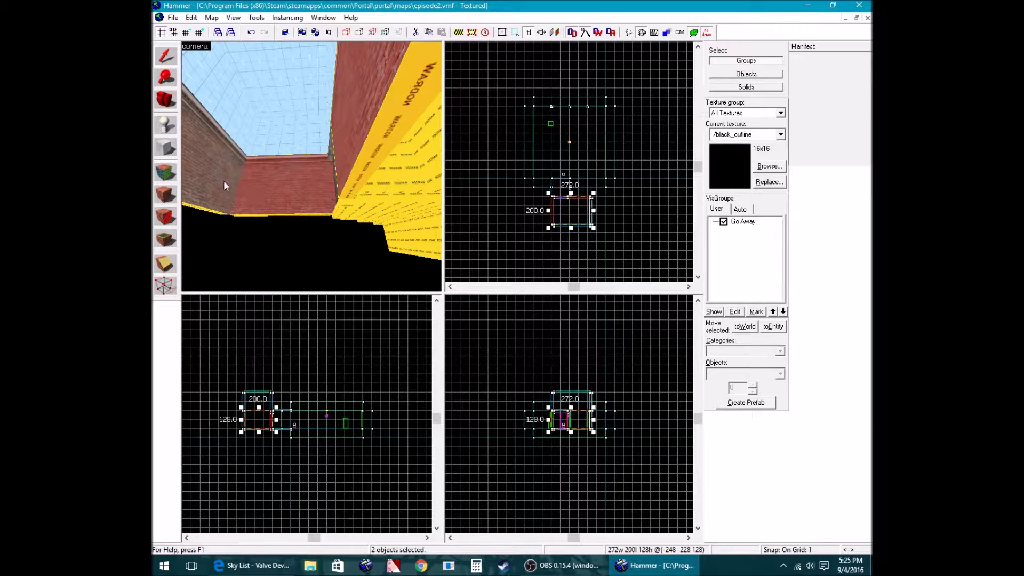
pyautogui.keyDown('ctrl'); pyautogui.click(222, 180); pyautogui.keyUp('ctrl')
pyautogui.press('z')
pyautogui.press('w')
pyautogui.press('z')
pyautogui.keyDown('ctrl'); pyautogui.click(343, 192); pyautogui.keyUp('ctrl')
pyautogui.press('z')
pyautogui.press('w')
pyautogui.press('w')
pyautogui.press('z')
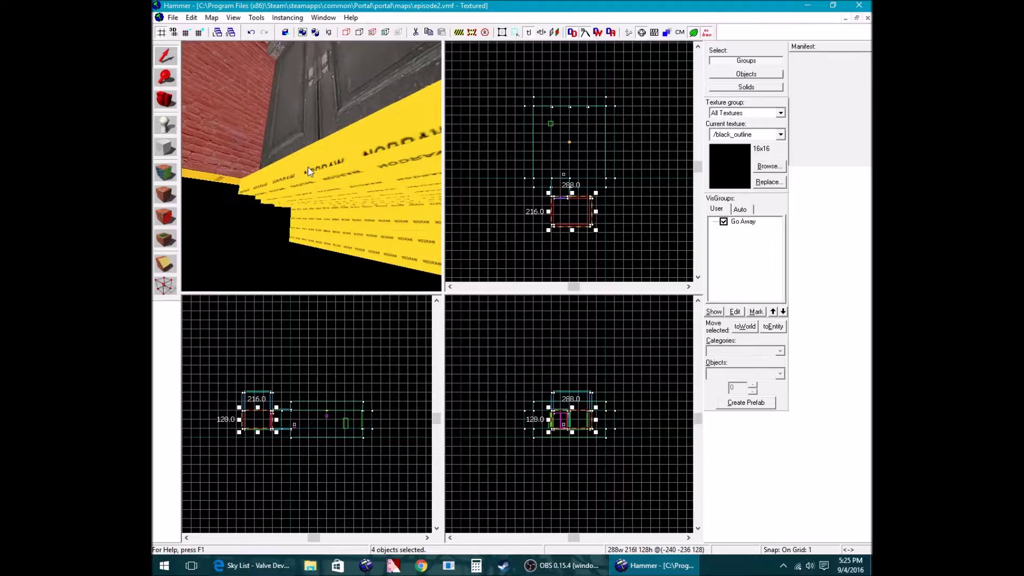
pyautogui.scroll(10, 549, 434)
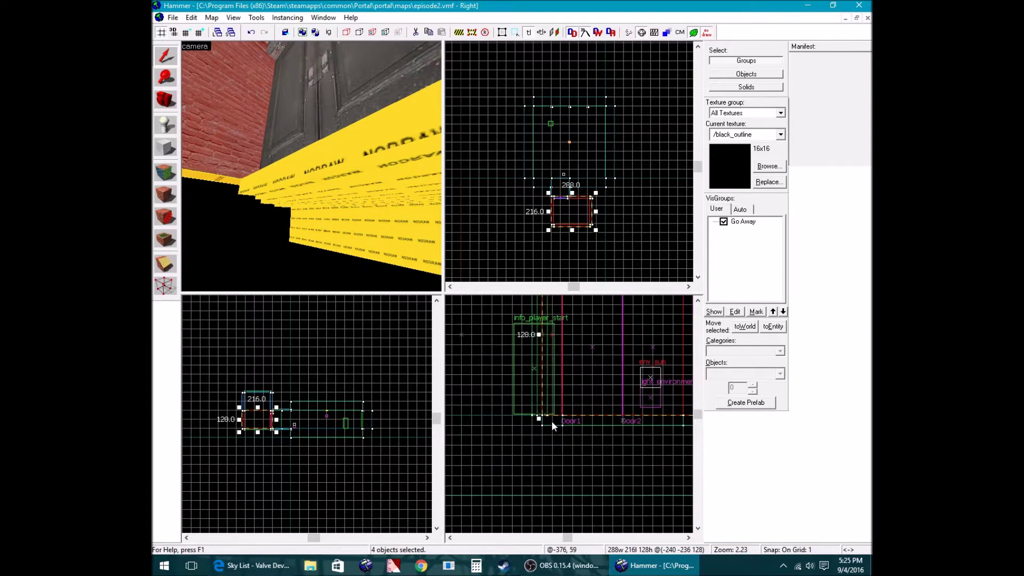
pyautogui.moveTo(522, 406); pyautogui.dragTo(522, 439)
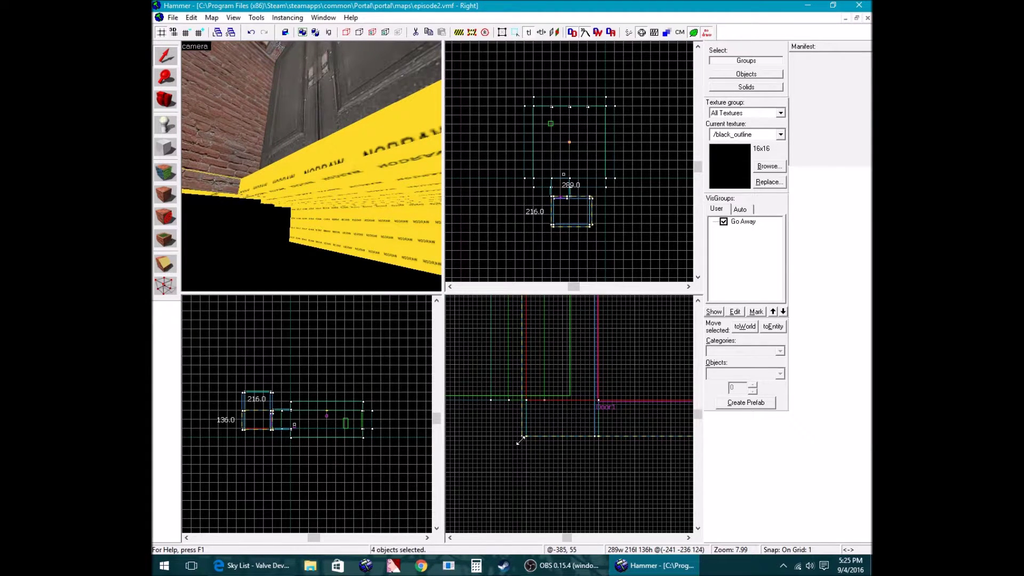
# Select the grass floor and place a copy of it about 14 units above the original in the side view
pyautogui.press('z')
pyautogui.press('w')
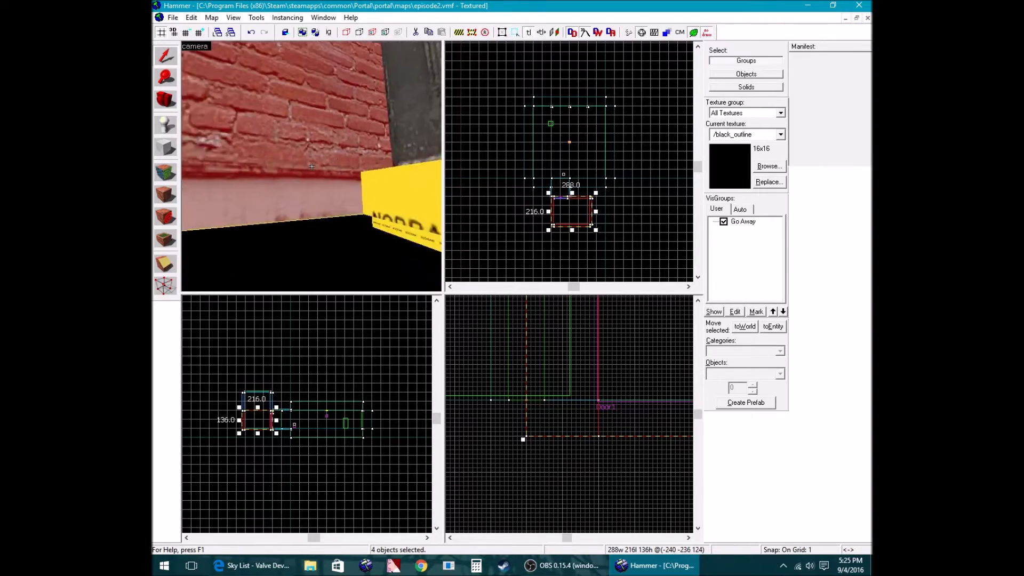
pyautogui.click(311, 166)
pyautogui.press('z')
pyautogui.moveTo(625, 413); pyautogui.dragTo(622, 352)
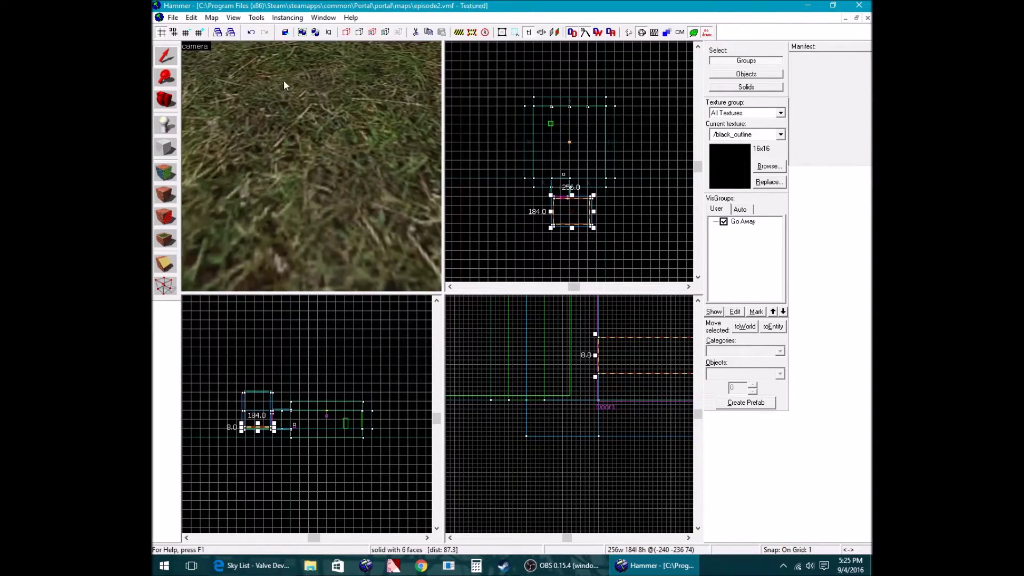
# Destroy the displacement on the copied floor's top face
pyautogui.press('z')
pyautogui.press('w')
pyautogui.press('z')
pyautogui.click(165, 194)
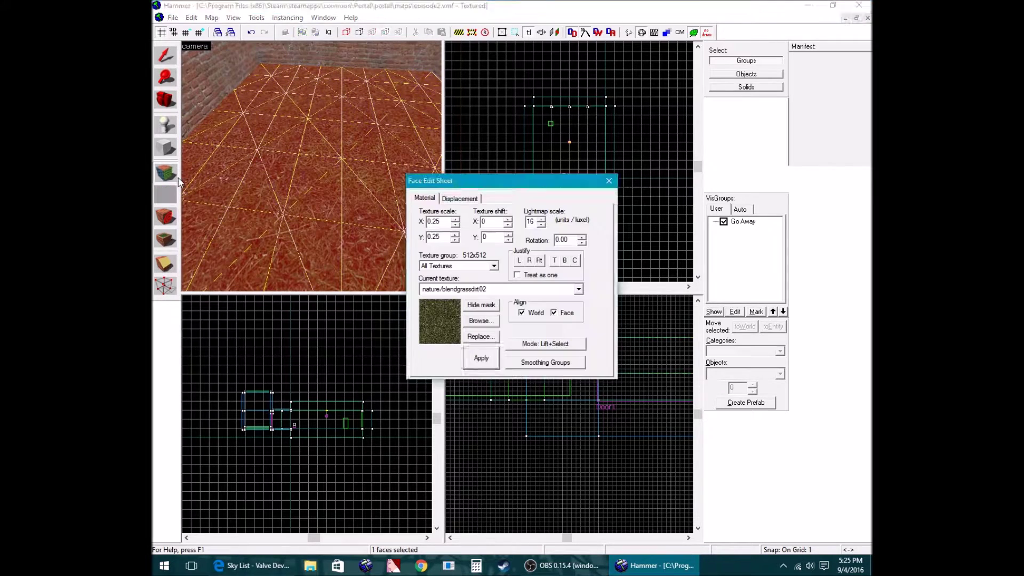
pyautogui.click(458, 199)
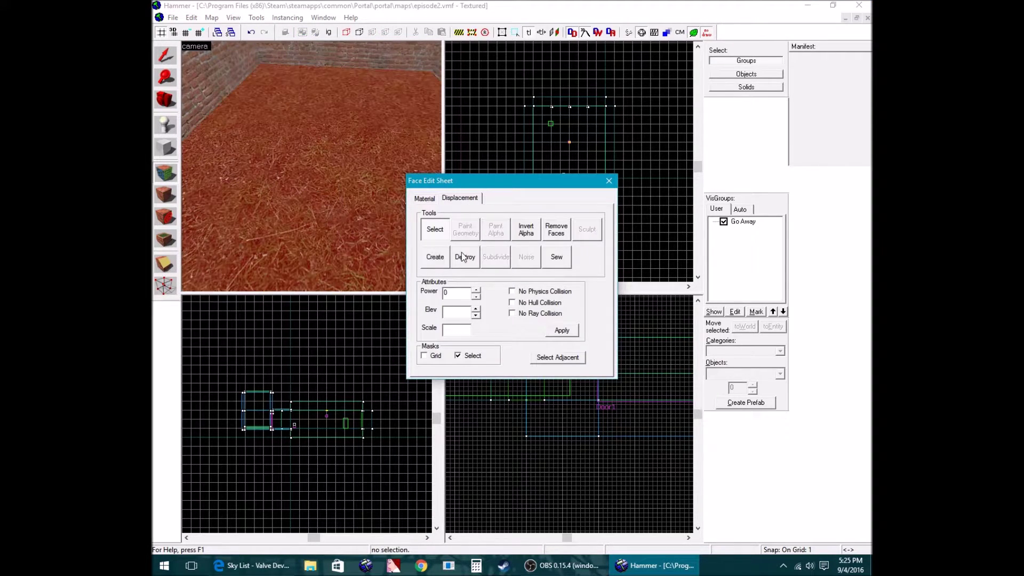
pyautogui.click(609, 180)
# Pick up the tools/toolsnodraw texture from a nodraw face and apply it to the copied floor's top face
pyautogui.click(780, 135)
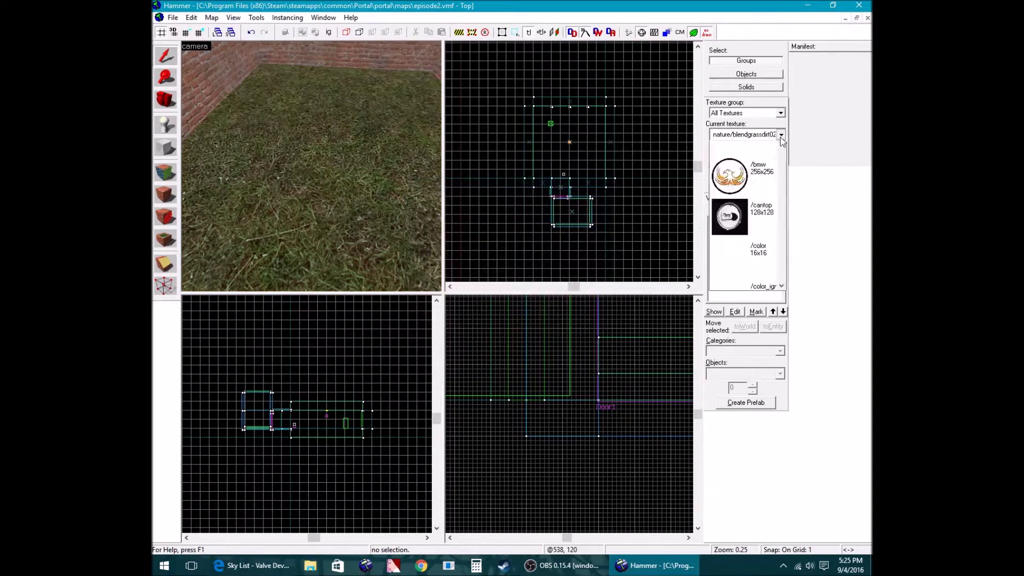
pyautogui.click(293, 201)
pyautogui.click(166, 174)
pyautogui.click(292, 201)
pyautogui.press('z')
pyautogui.press('w')
pyautogui.press('w')
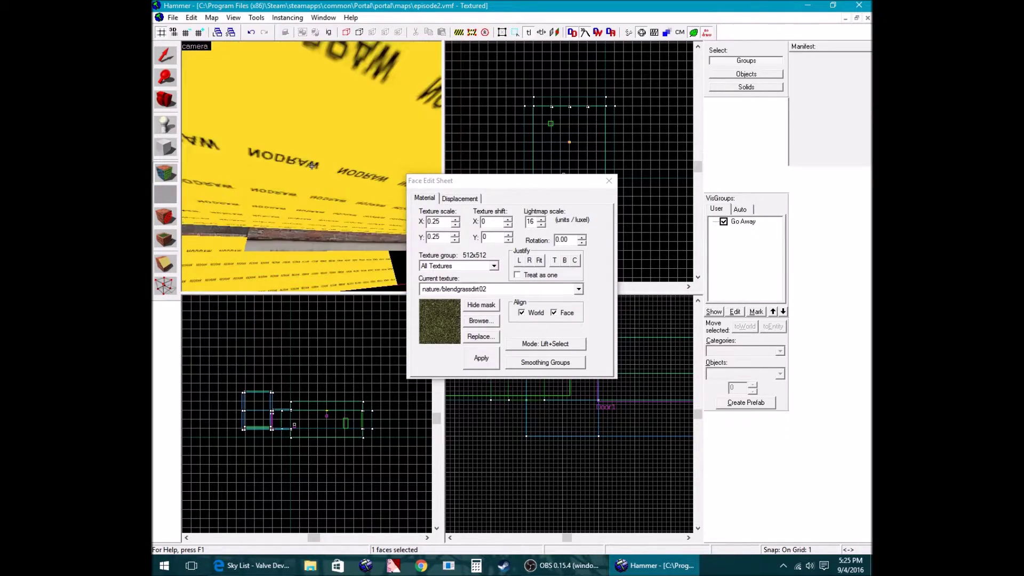
pyautogui.click(311, 166)
pyautogui.press('s')
pyautogui.rightClick(312, 166)
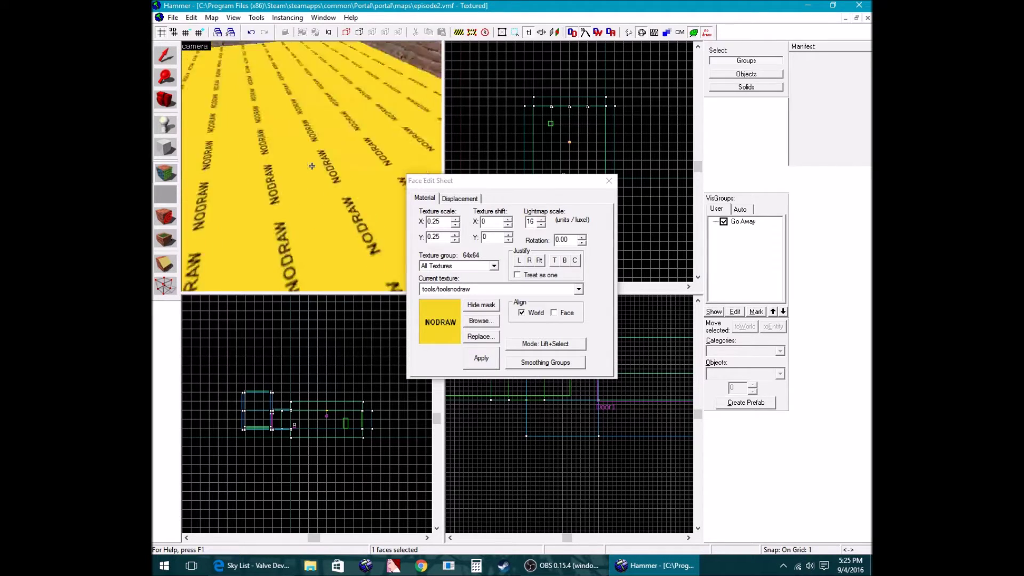
pyautogui.press('z')
# Select the nodraw floor copy and move it down so it sits directly beneath the grass floor
pyautogui.click(609, 181)
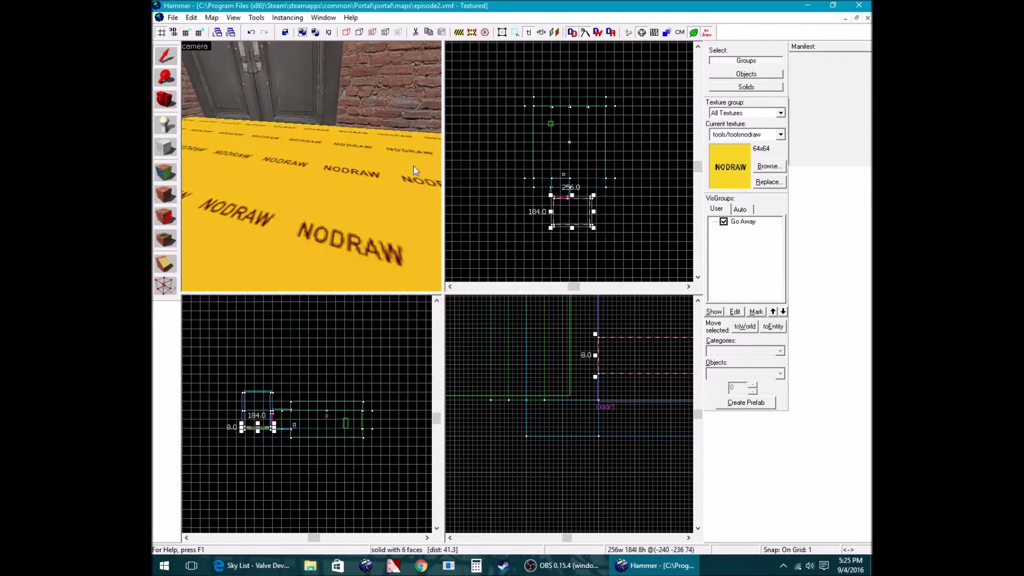
pyautogui.moveTo(603, 374); pyautogui.dragTo(597, 409)
pyautogui.moveTo(610, 426); pyautogui.dragTo(614, 453)
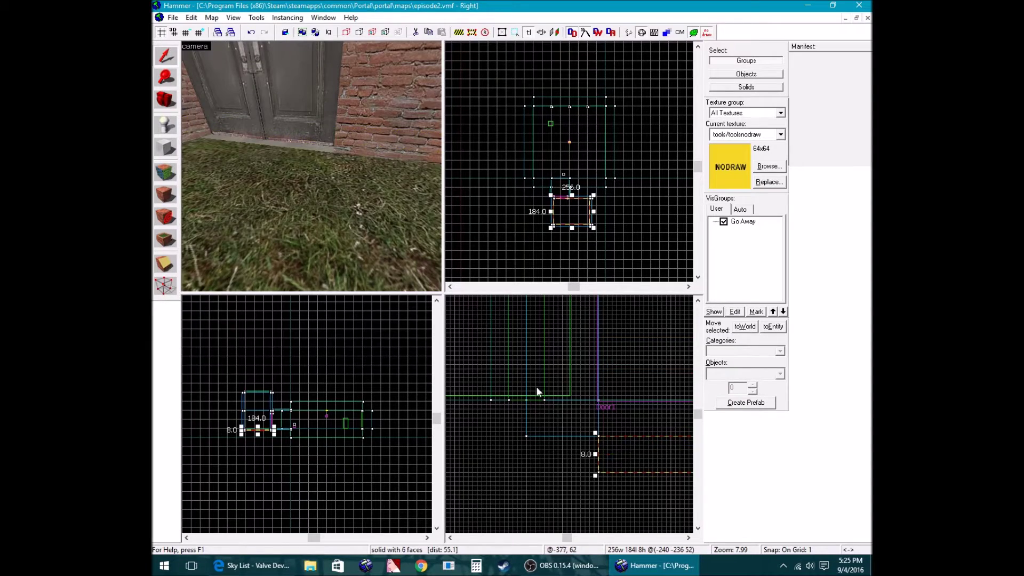
# Select the grass floor's displacement face and start Paint Geometry on it
pyautogui.press('z')
pyautogui.press('w')
pyautogui.press('w')
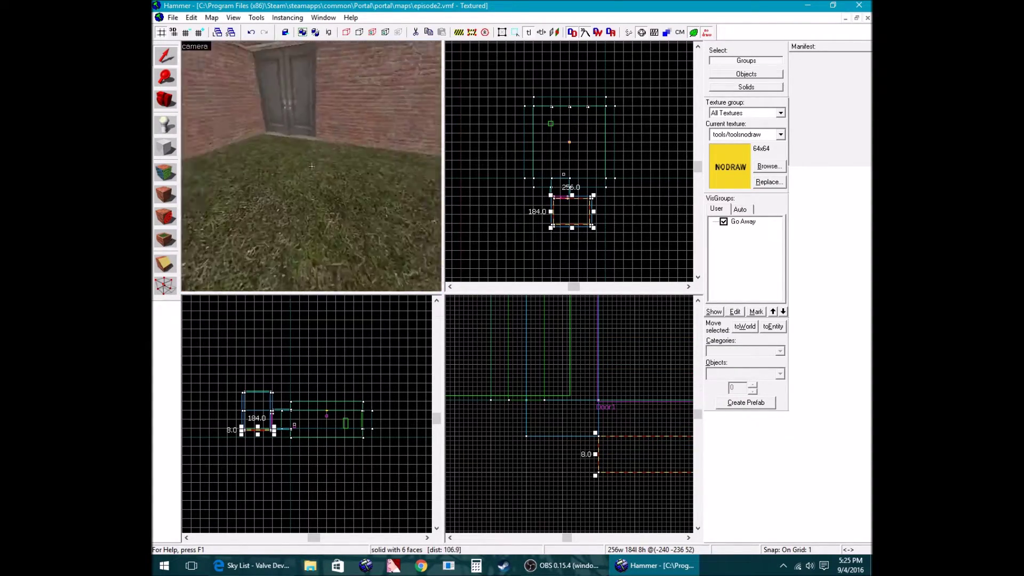
pyautogui.press('s')
pyautogui.press('z')
pyautogui.click(282, 168)
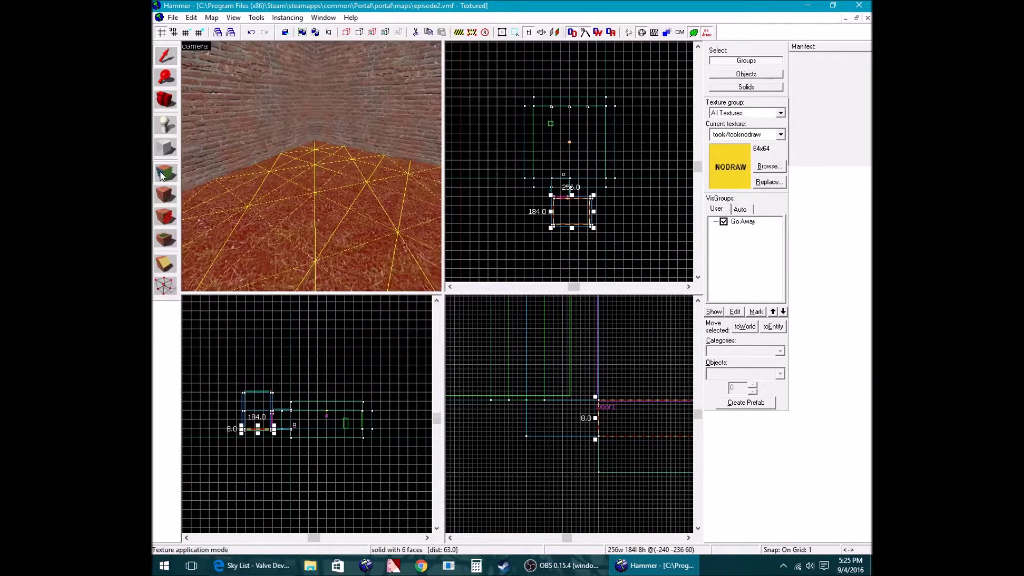
pyautogui.click(164, 174)
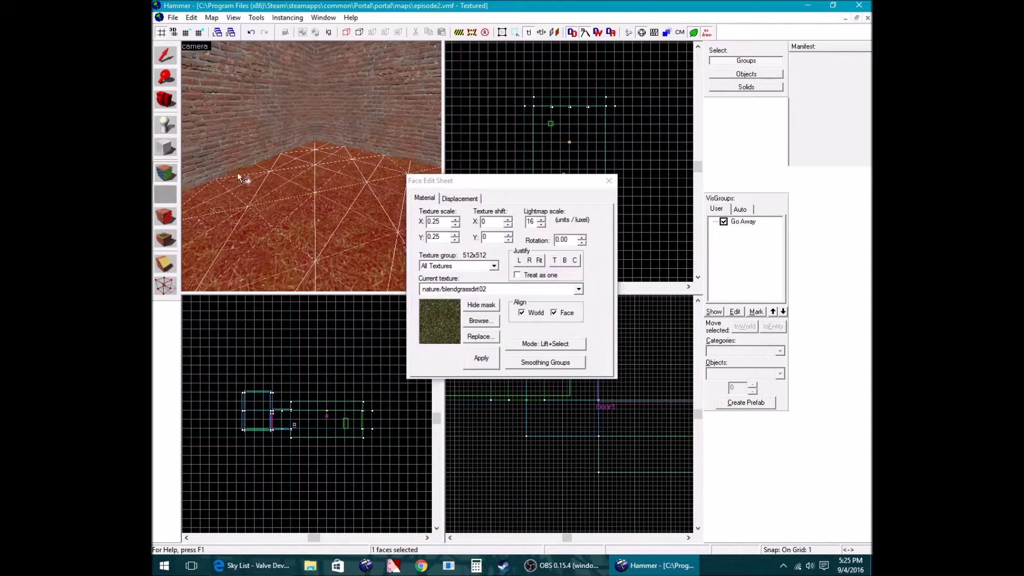
pyautogui.click(453, 199)
pyautogui.click(466, 231)
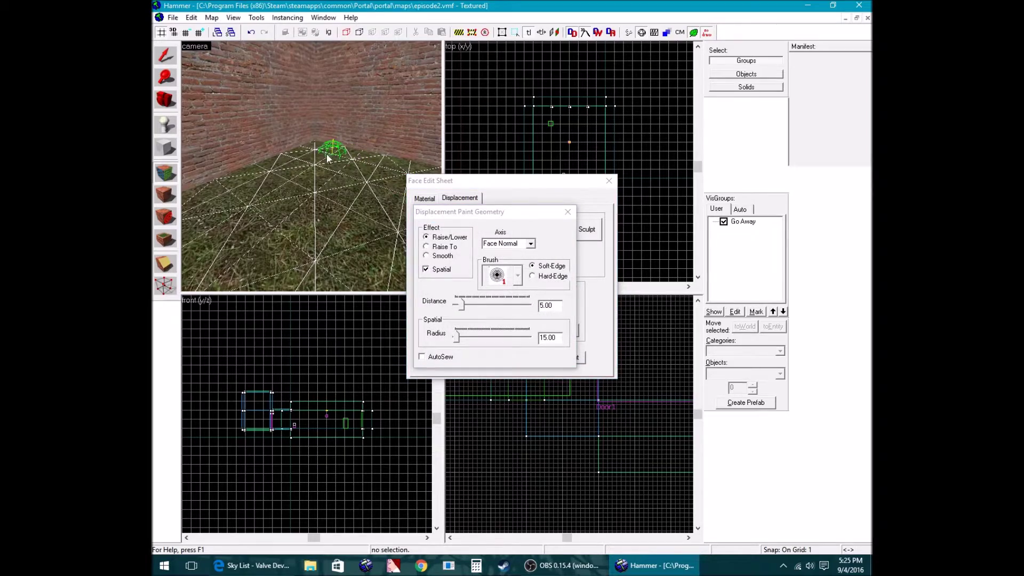
# Set the Paint Geometry distance to 10 and the spatial radius to 79
pyautogui.press('z')
pyautogui.press('w')
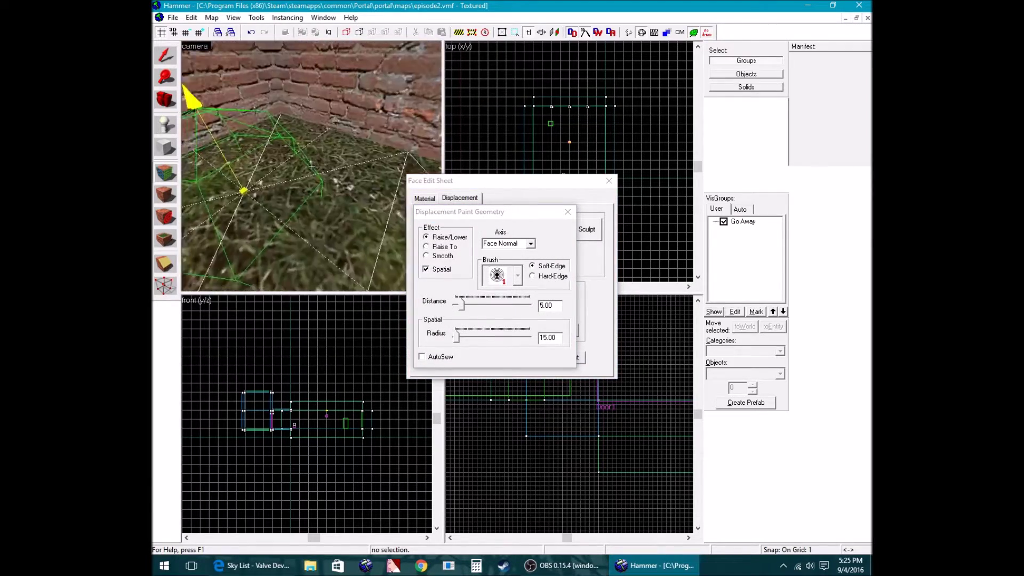
pyautogui.press('z')
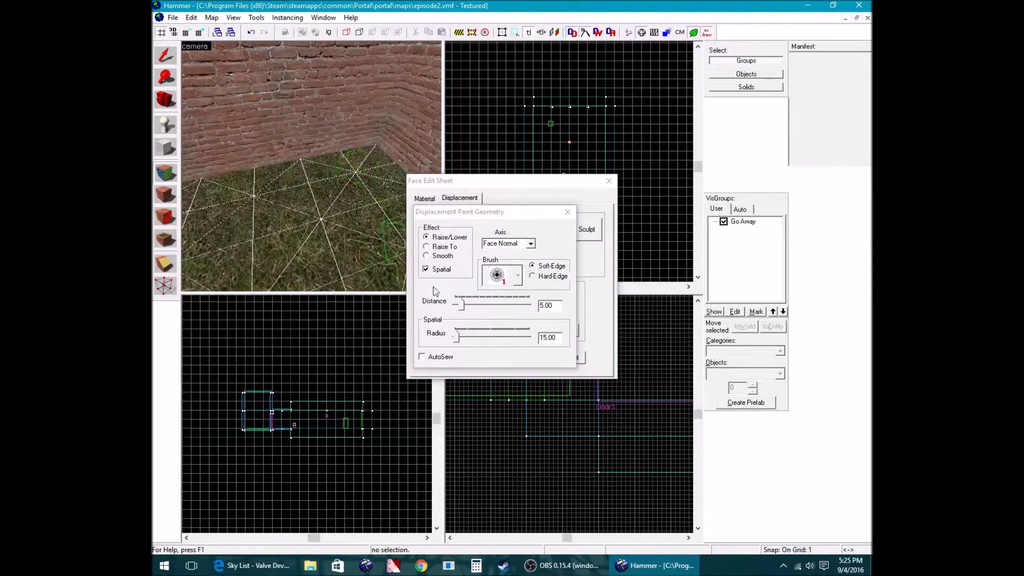
pyautogui.click(461, 307)
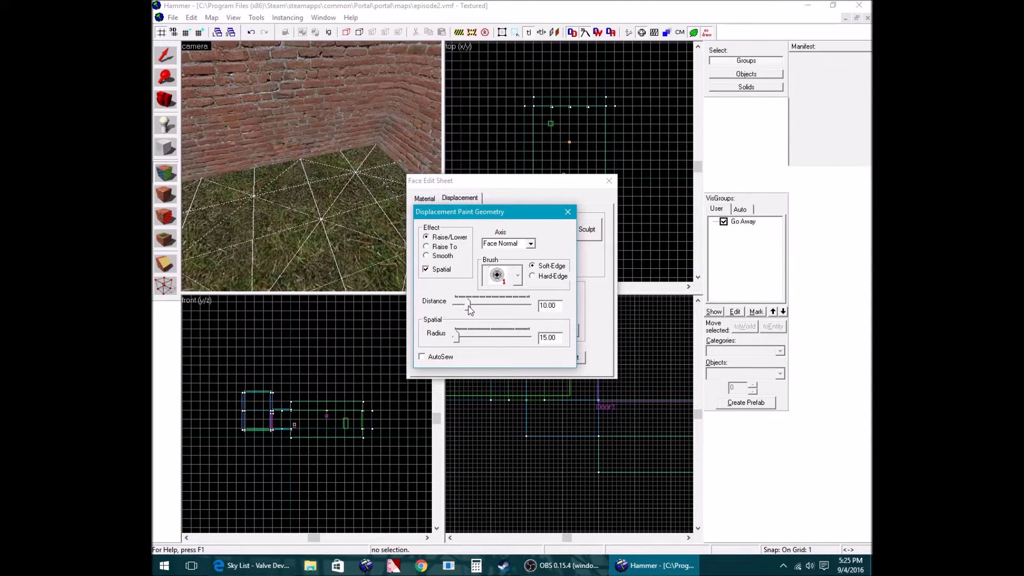
pyautogui.click(363, 201)
pyautogui.press('z')
pyautogui.press('z')
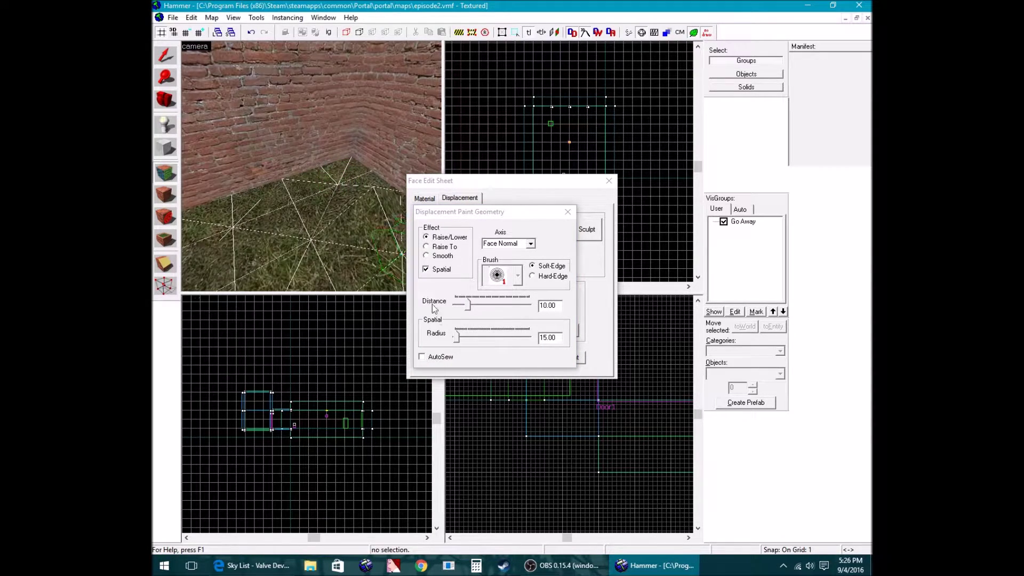
pyautogui.moveTo(456, 342); pyautogui.dragTo(462, 343)
pyautogui.press('z')
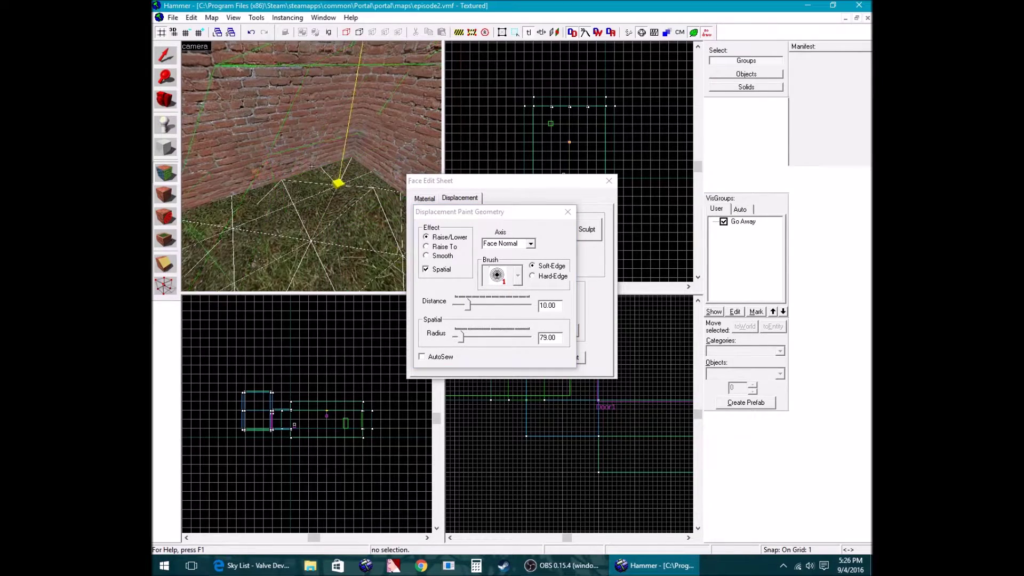
# Try raising a mound in the courtyard corner with the larger brush, and undo it
pyautogui.press('z')
pyautogui.click(336, 171)
pyautogui.click(344, 181)
pyautogui.press('z')
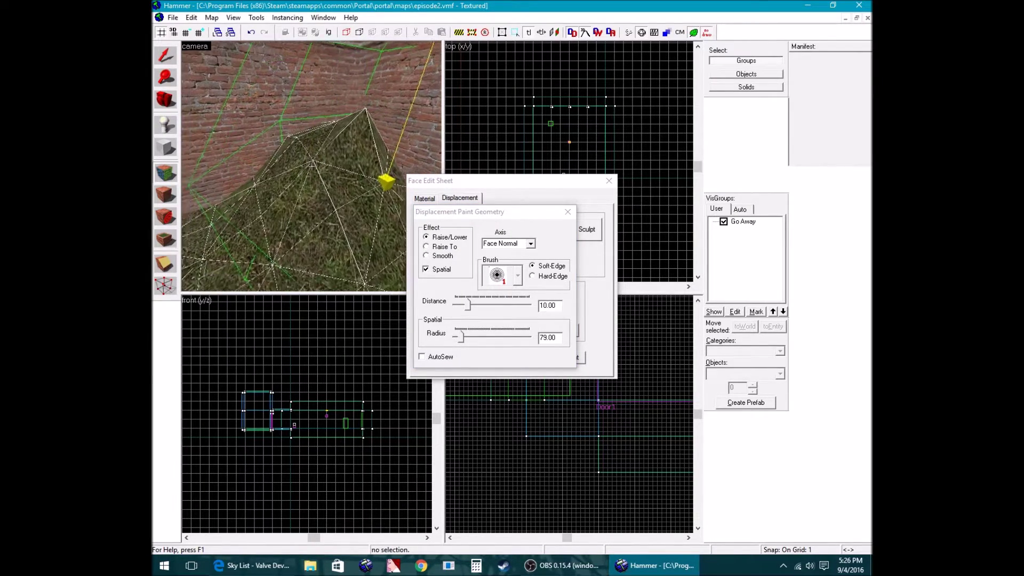
pyautogui.press('s')
pyautogui.press('z')
pyautogui.hotkey('ctrl', 'z')
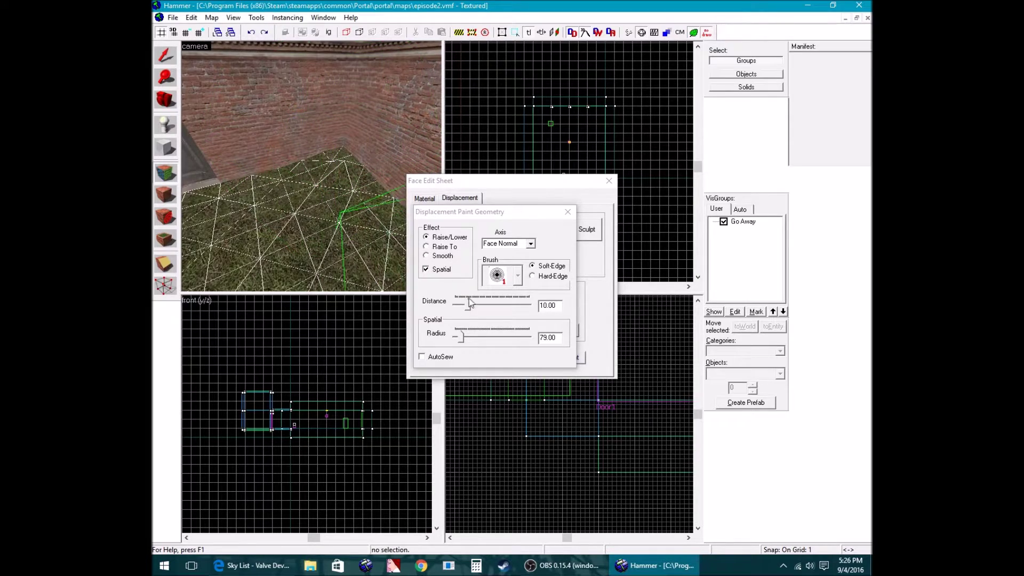
# Set the brush distance to 5 and raise gentle bumps in the grass near the courtyard corner
pyautogui.moveTo(555, 307); pyautogui.dragTo(518, 309)
pyautogui.write('5')
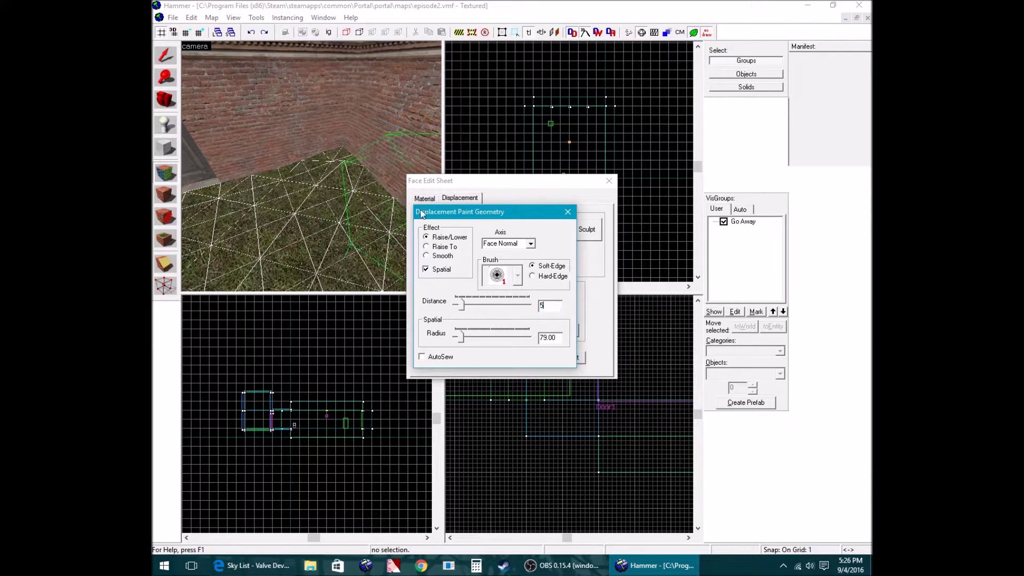
pyautogui.click(336, 162)
pyautogui.click(392, 203)
pyautogui.press('z')
pyautogui.press('d')
pyautogui.press('z')
pyautogui.click(335, 165)
pyautogui.click(234, 149)
pyautogui.click(226, 145)
# Raise and lower more spots of the grass displacement beside the brick walls for uneven ground
pyautogui.press('z')
pyautogui.press('z')
pyautogui.click(298, 161)
pyautogui.click(287, 149)
pyautogui.click(286, 148)
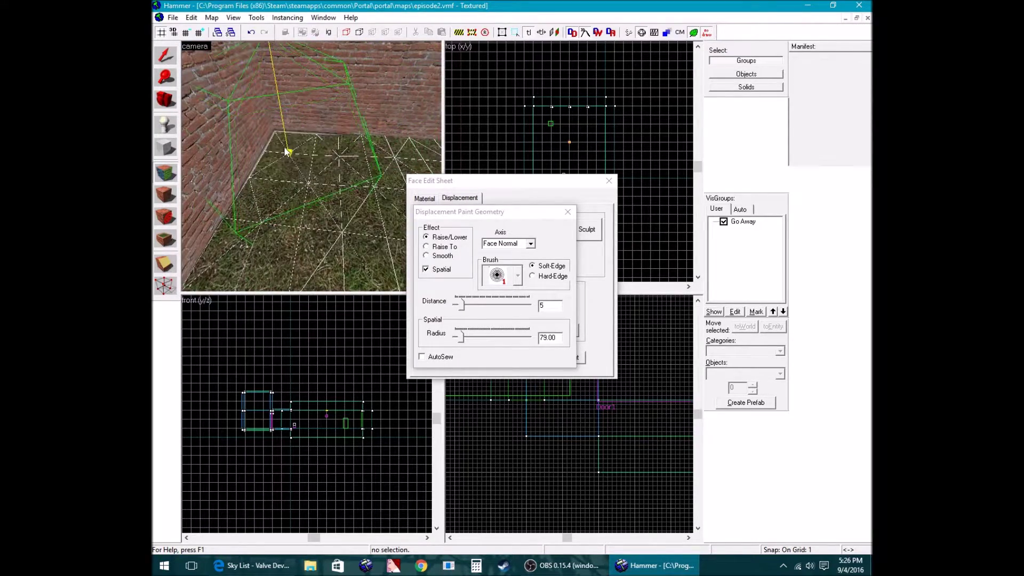
pyautogui.rightClick(338, 156)
pyautogui.click(316, 148)
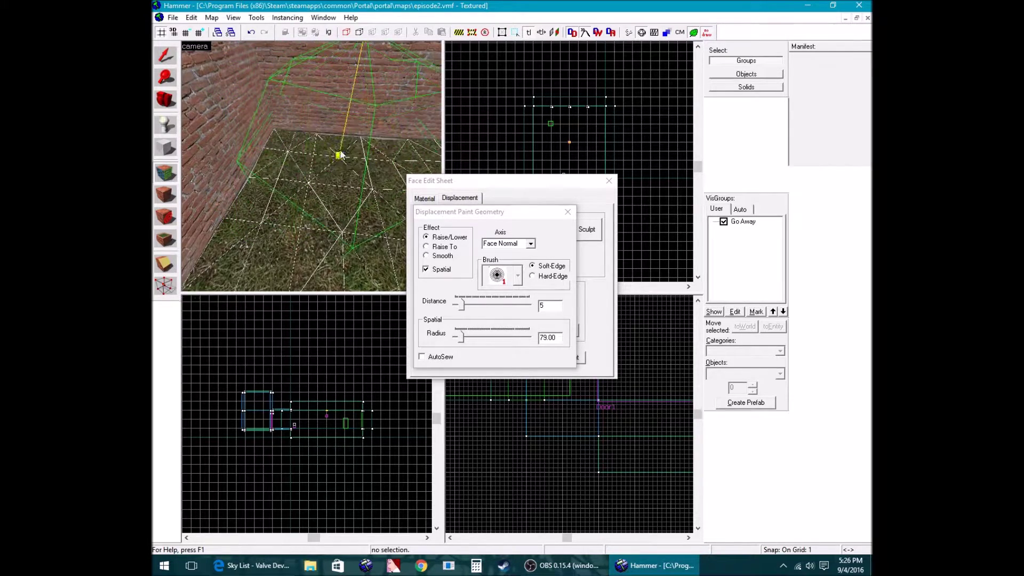
# Switch the Paint Geometry effect to Smooth and soften the grass mound in the courtyard corner
pyautogui.click(567, 212)
pyautogui.press('z')
pyautogui.press('z')
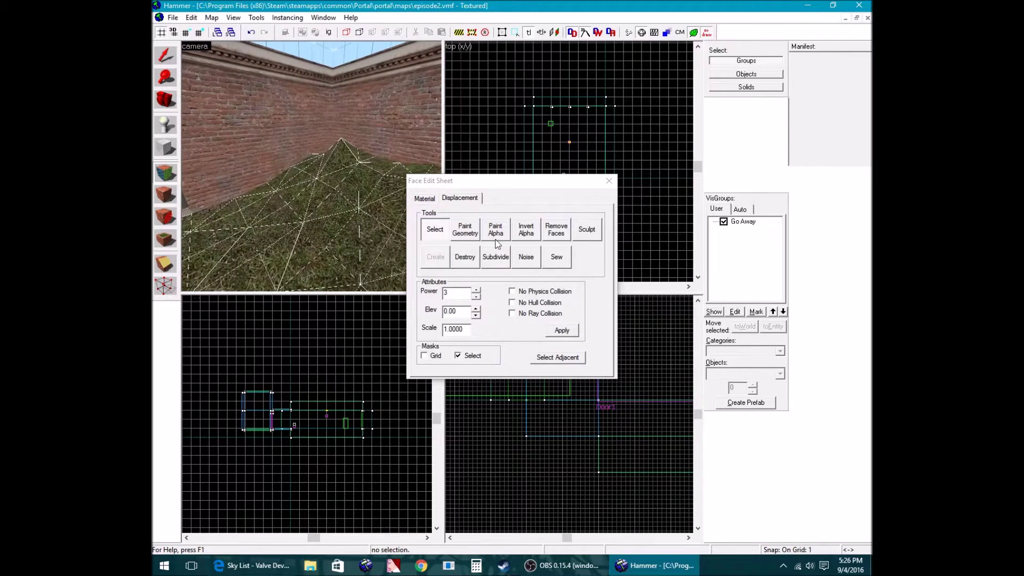
pyautogui.click(474, 230)
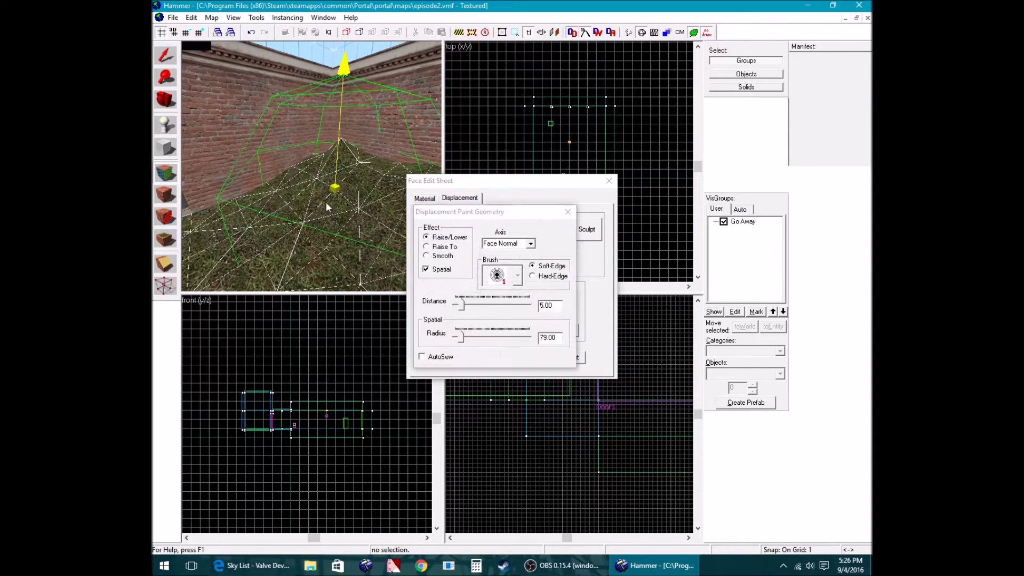
pyautogui.click(426, 255)
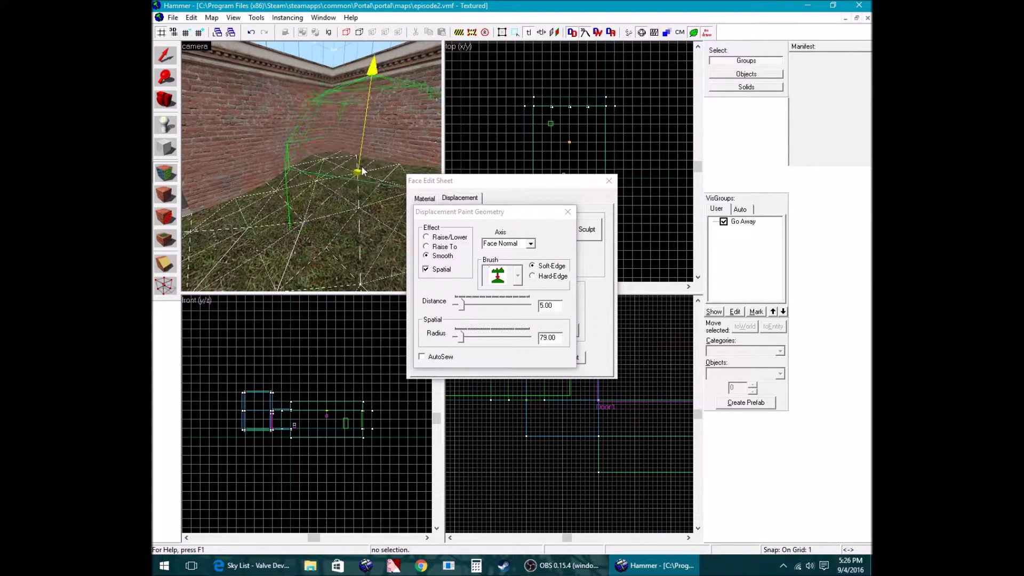
pyautogui.press('z')
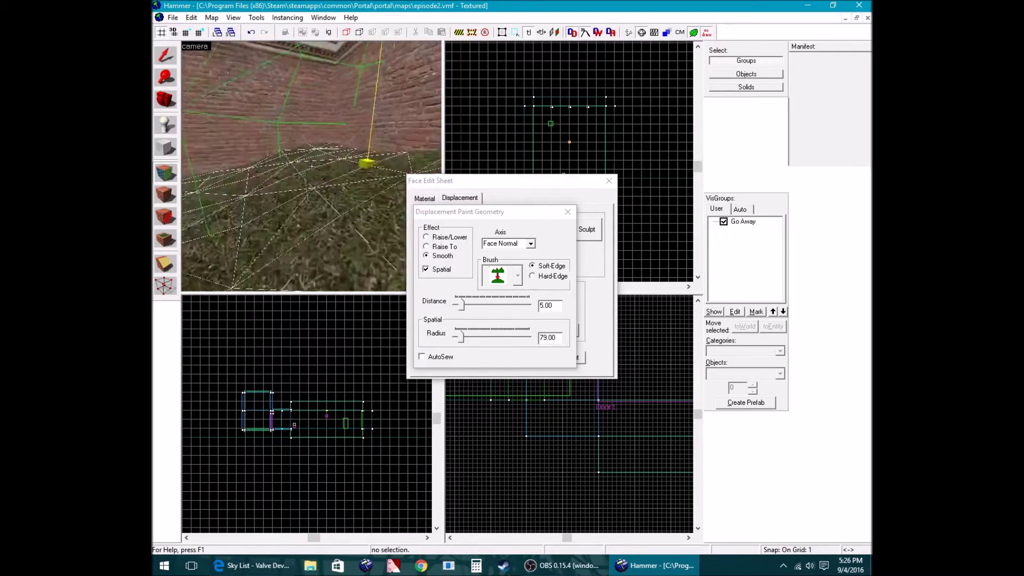
# Switch the Paint Geometry effect to Raise To and turn off Spatial, checking the uneven grass around the courtyard
pyautogui.press('s')
pyautogui.press('s')
pyautogui.press('z')
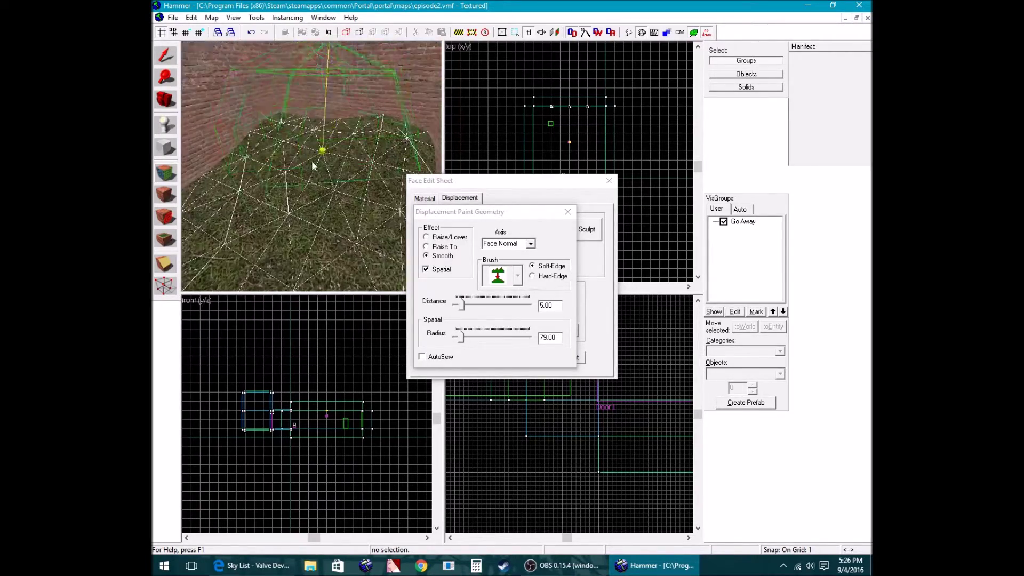
pyautogui.click(426, 247)
pyautogui.press('z')
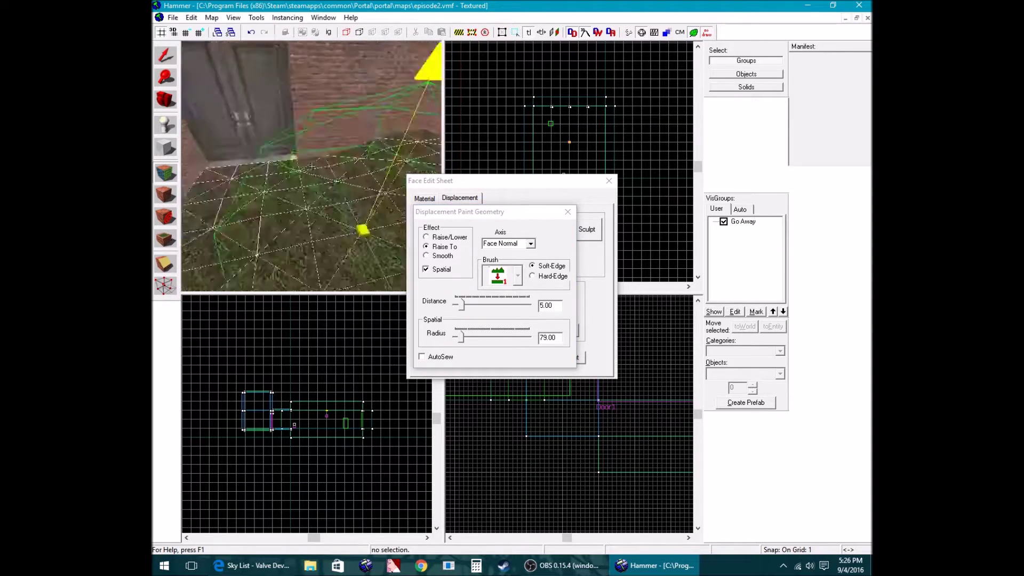
pyautogui.press('z')
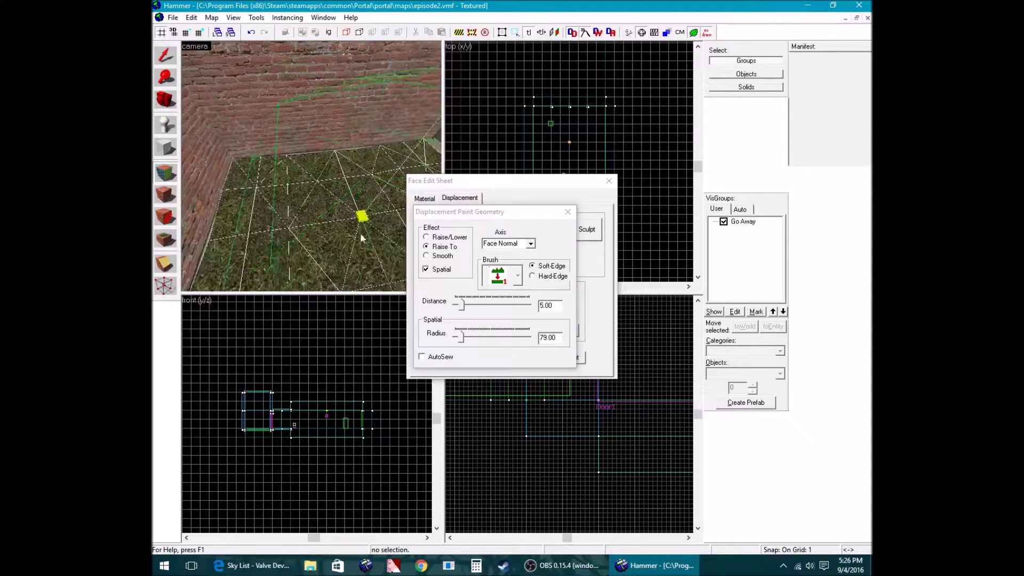
pyautogui.click(427, 271)
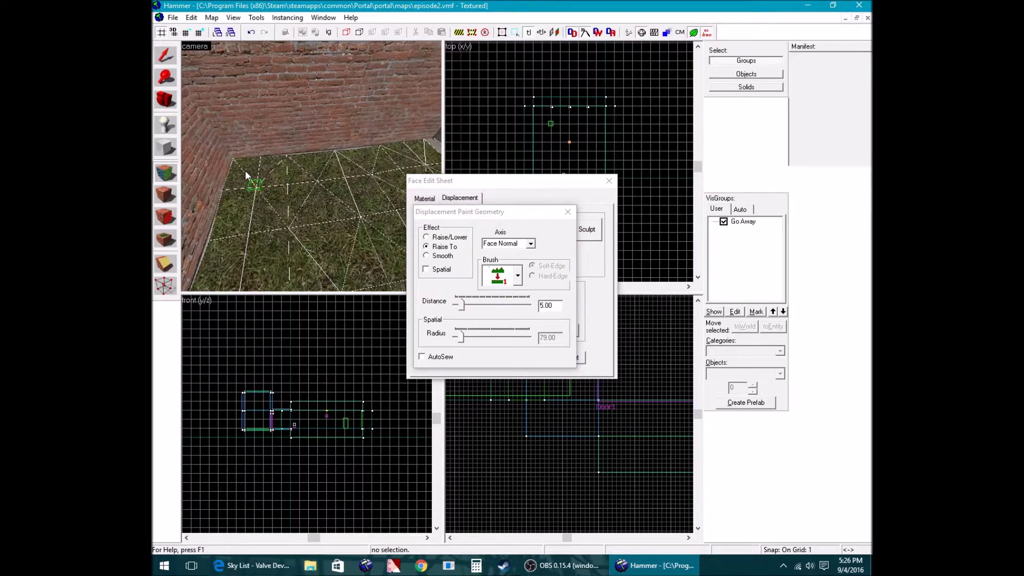
pyautogui.press('z')
pyautogui.press('w')
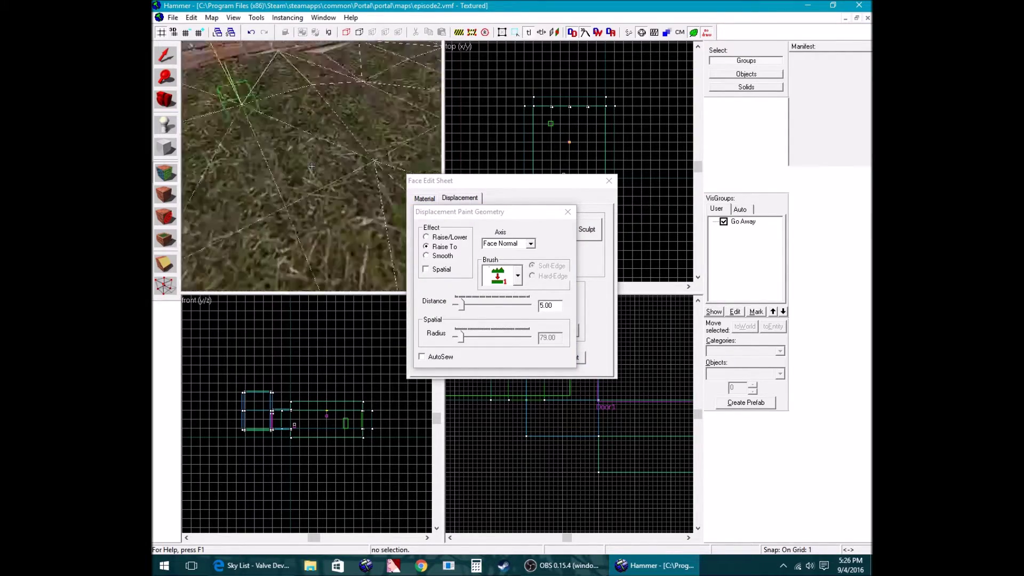
pyautogui.press('z')
pyautogui.press('z')
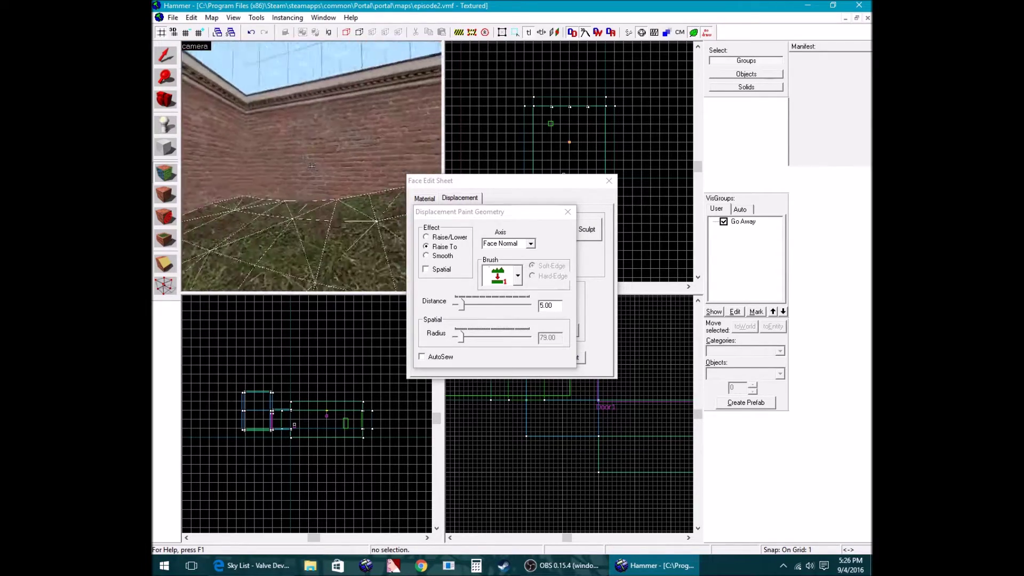
pyautogui.press('z')
# Try Paint Alpha with the Raise To effect at value 25 on the grass displacement, and leave the tool
pyautogui.click(568, 212)
pyautogui.click(488, 228)
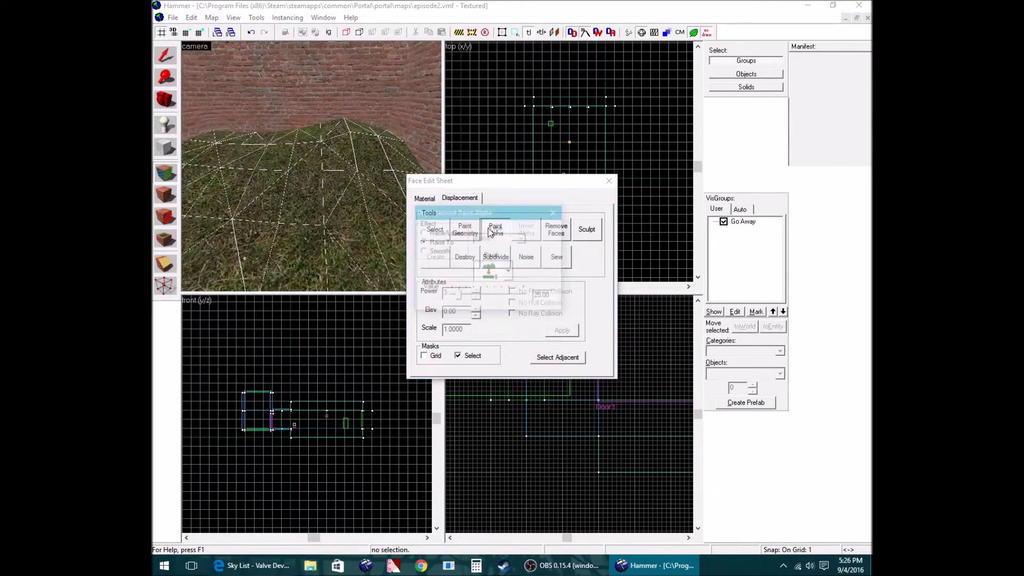
pyautogui.press('z')
pyautogui.press('z')
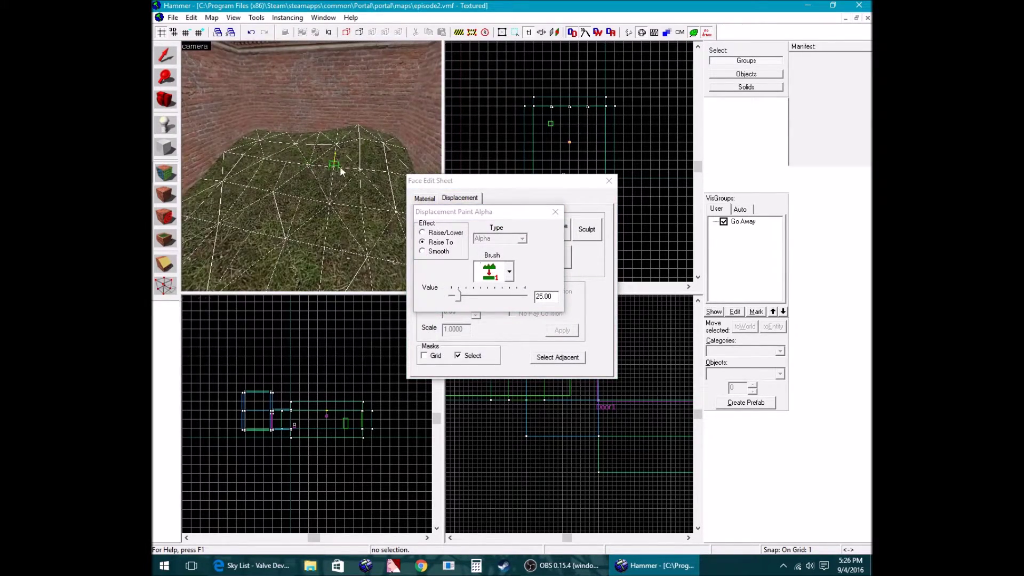
pyautogui.press('z')
pyautogui.press('z')
pyautogui.click(555, 212)
# Select the courtyard's grass ground face and check its material and displacement settings
pyautogui.click(330, 199)
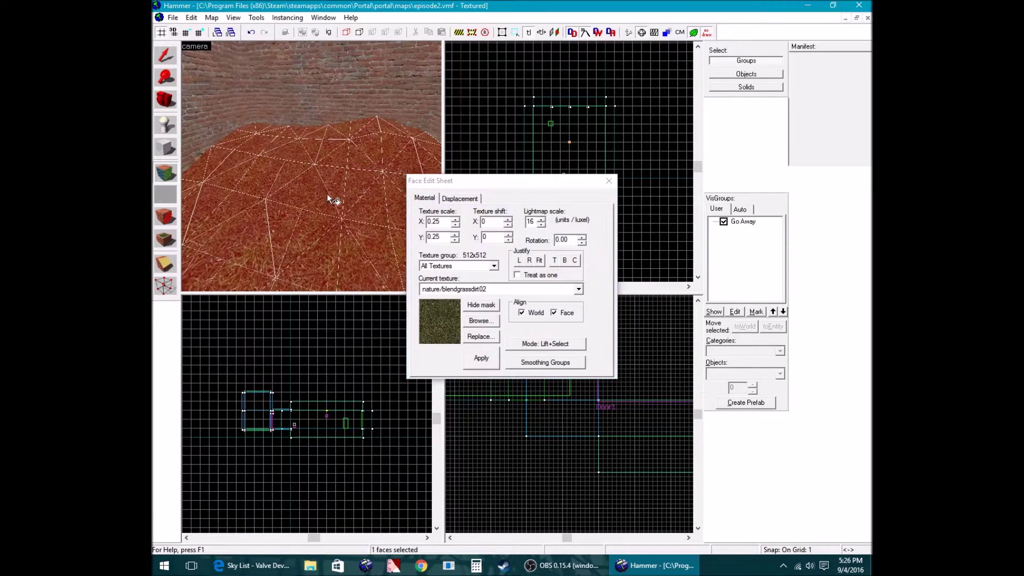
pyautogui.press('z')
pyautogui.press('s')
pyautogui.press('z')
pyautogui.click(460, 198)
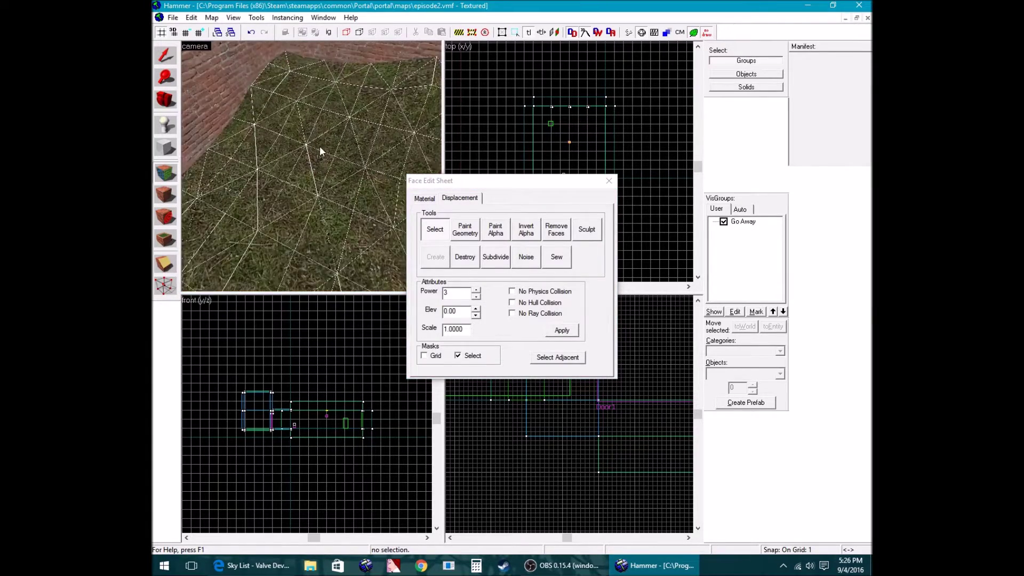
# Apply the blend texture nature/blendmilground004_2 to the courtyard ground face
pyautogui.click(425, 198)
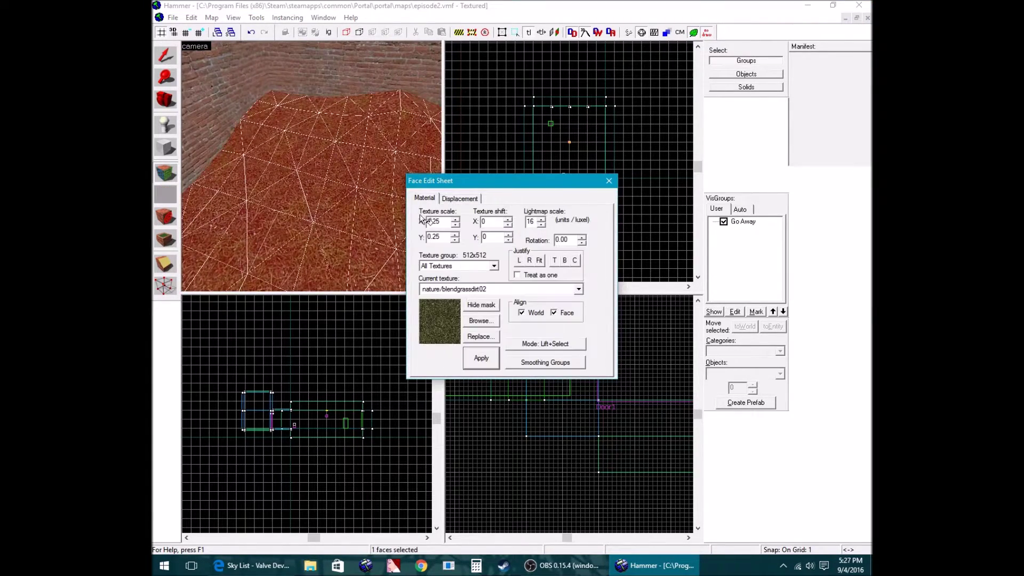
pyautogui.click(451, 291)
pyautogui.click(488, 293)
pyautogui.click(481, 318)
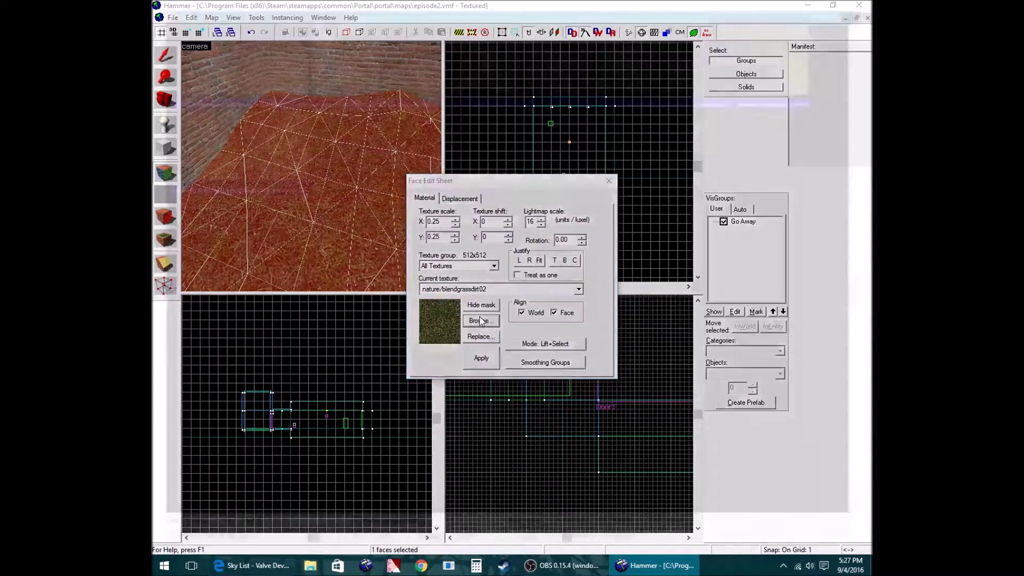
pyautogui.scroll(8, 486, 194)
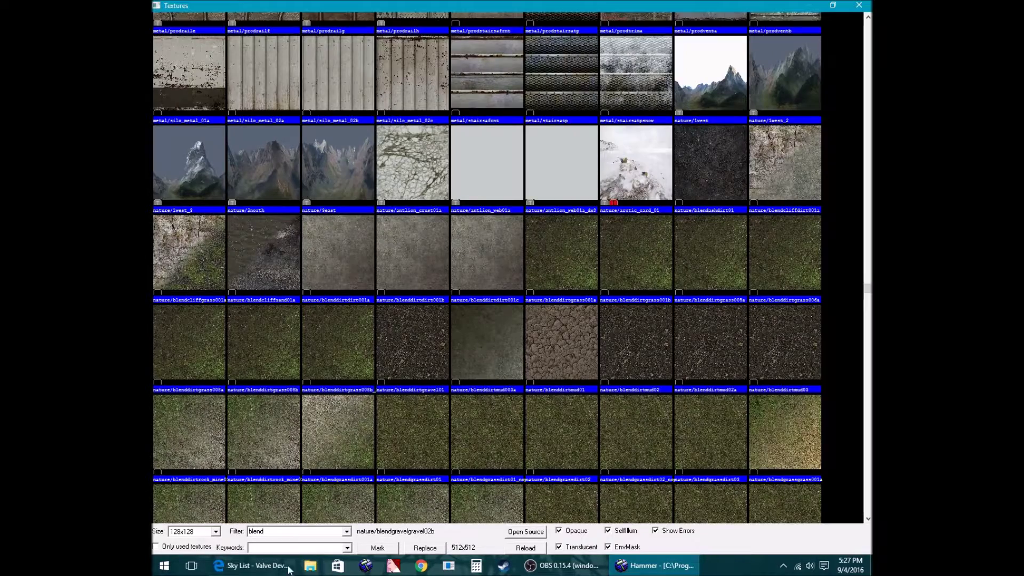
pyautogui.scroll(-10, 325, 232)
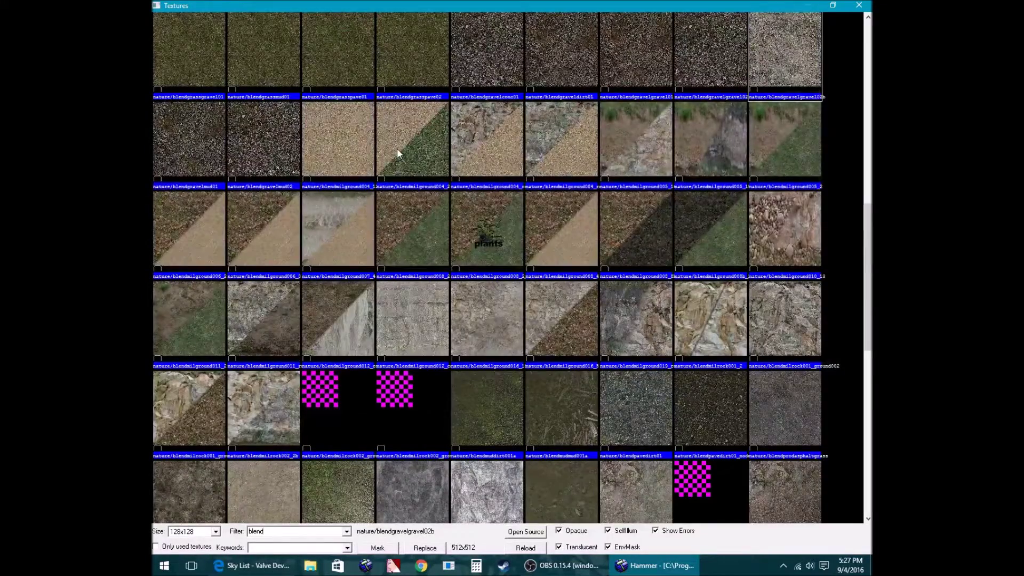
pyautogui.doubleClick(397, 153)
pyautogui.click(488, 360)
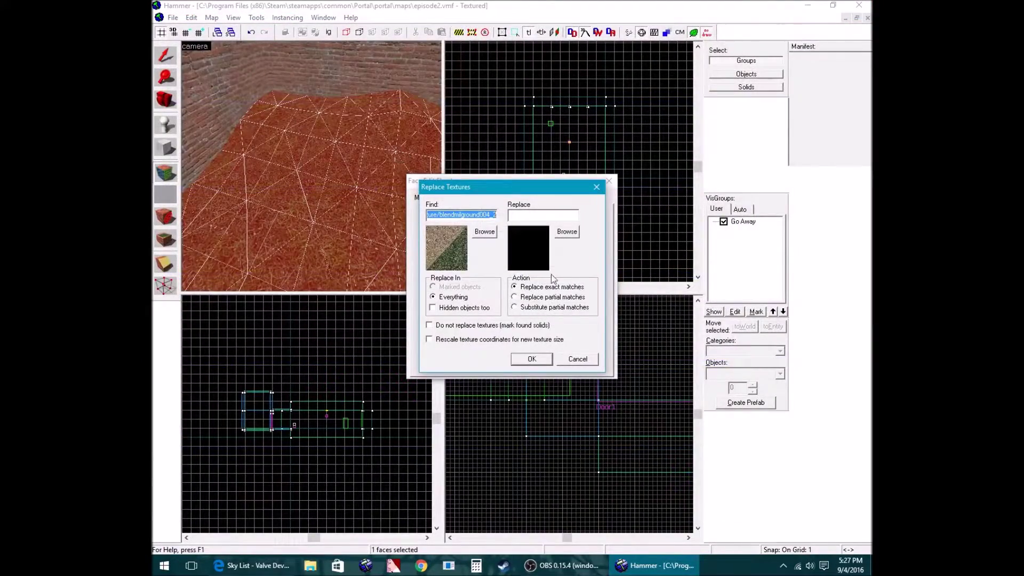
pyautogui.click(574, 359)
pyautogui.click(480, 358)
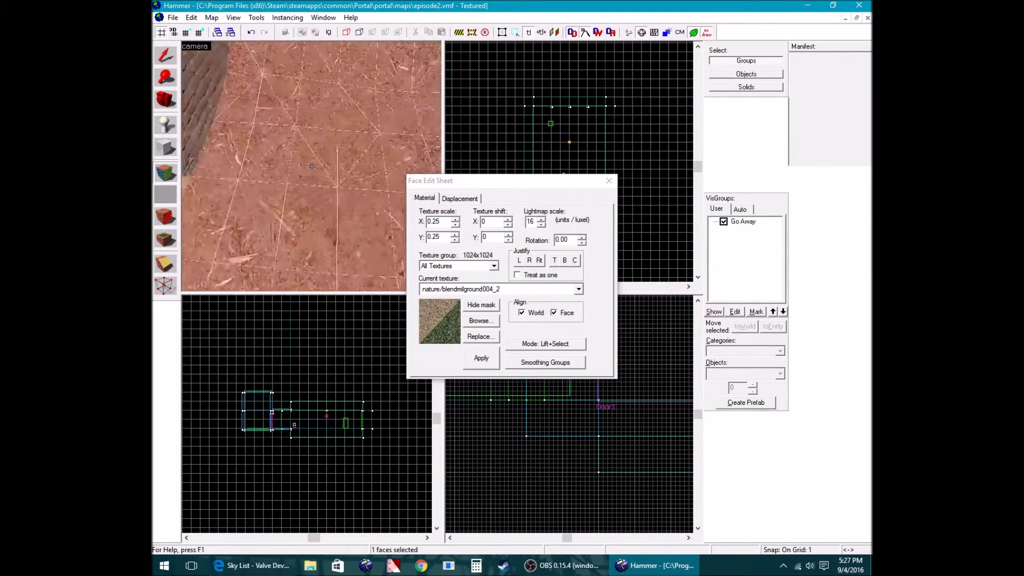
# Try painting alpha on the retextured courtyard ground with the Raise To effect at value 25
pyautogui.click(461, 200)
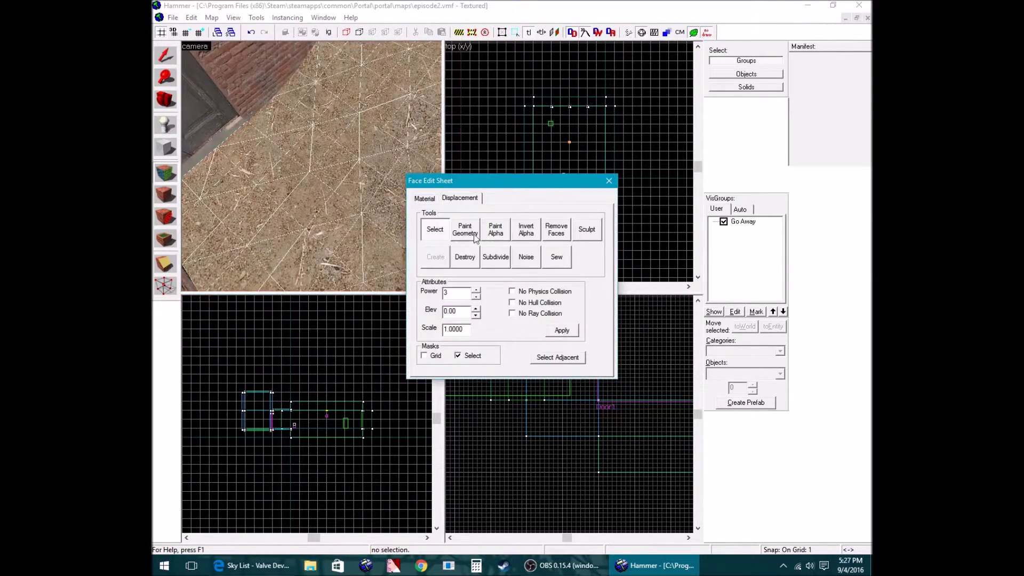
pyautogui.click(466, 230)
pyautogui.press('z')
pyautogui.press('z')
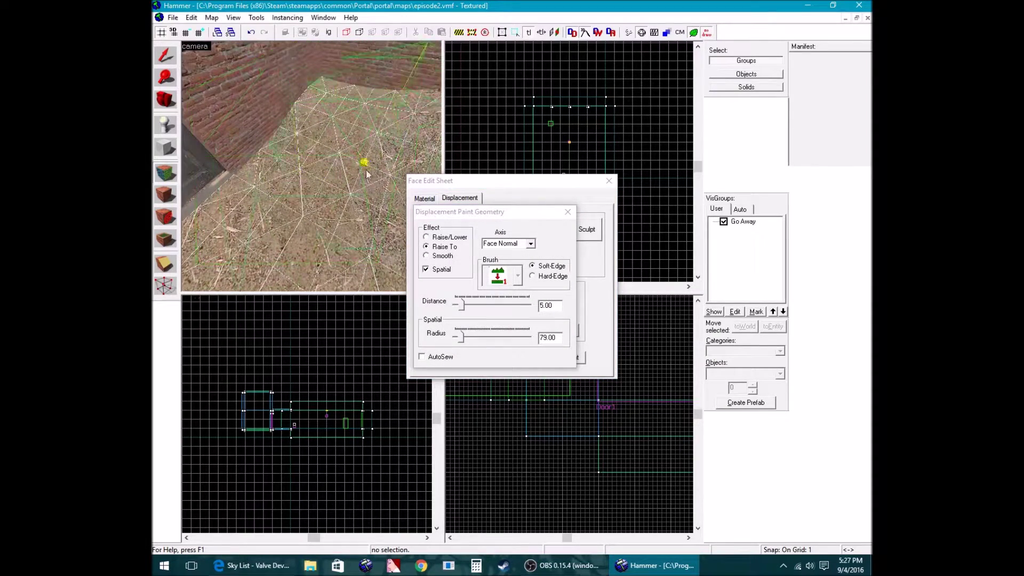
pyautogui.click(567, 212)
pyautogui.click(497, 229)
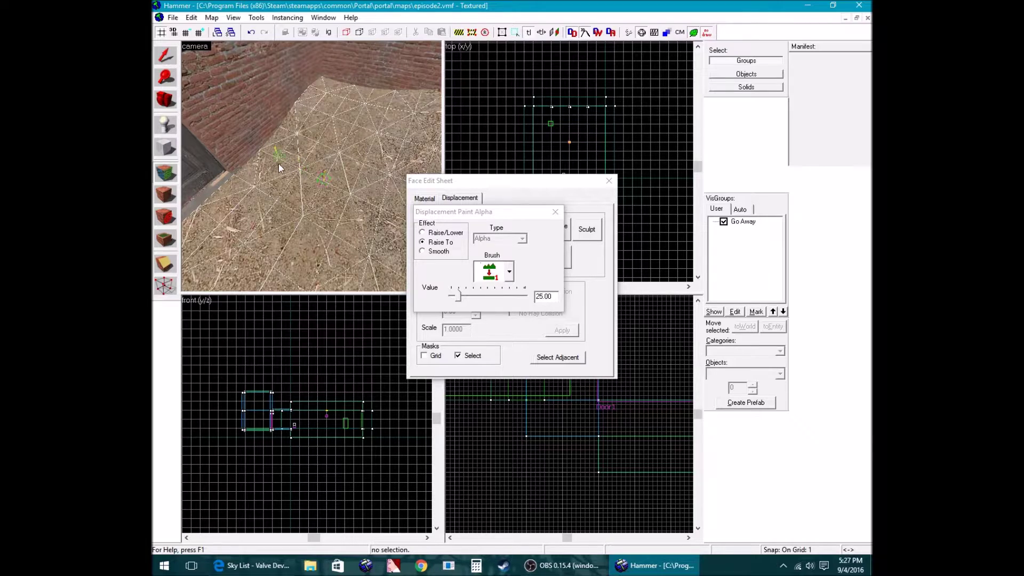
pyautogui.click(555, 212)
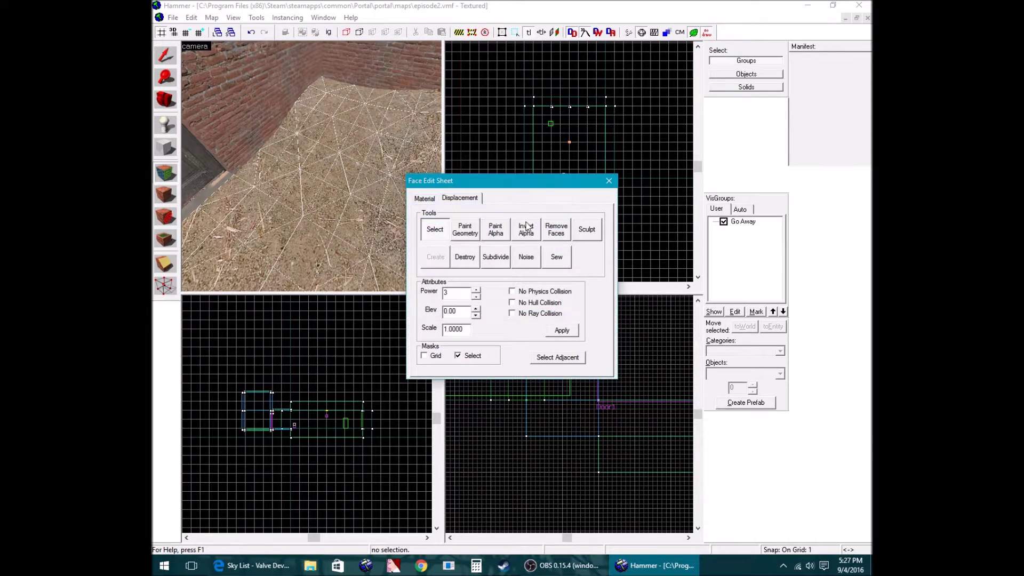
pyautogui.press('z')
pyautogui.press('w')
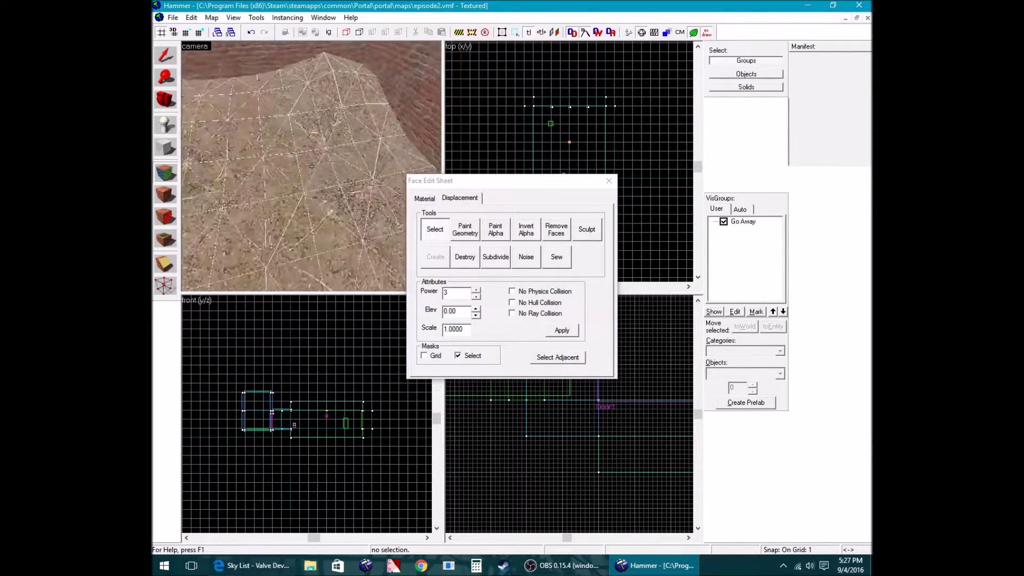
pyautogui.press('z')
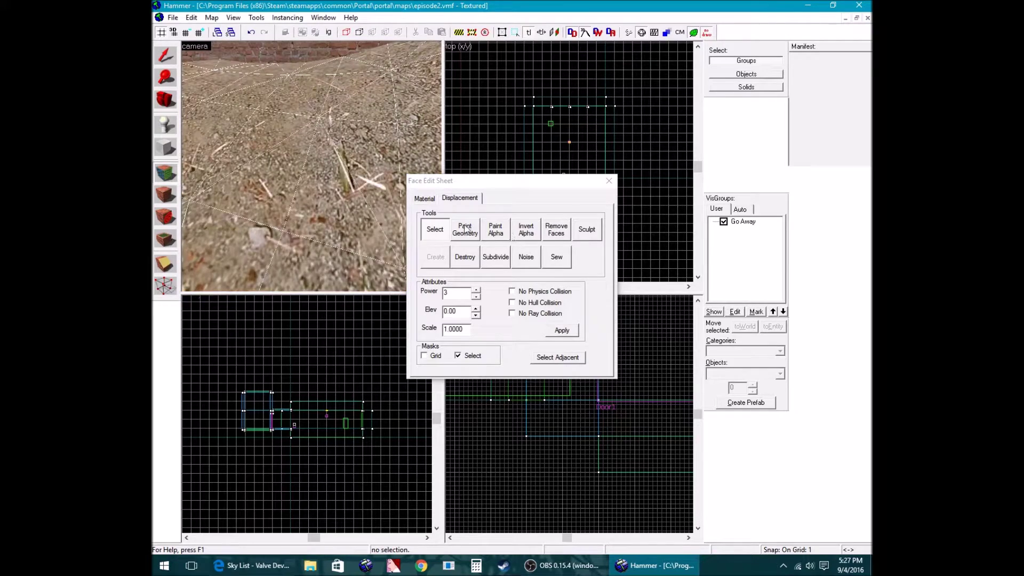
# Set the Paint Alpha effect to Raise/Lower and paint grass into the dirt beside the double doors and the nearby corner
pyautogui.click(494, 230)
pyautogui.click(422, 233)
pyautogui.press('z')
pyautogui.press('s')
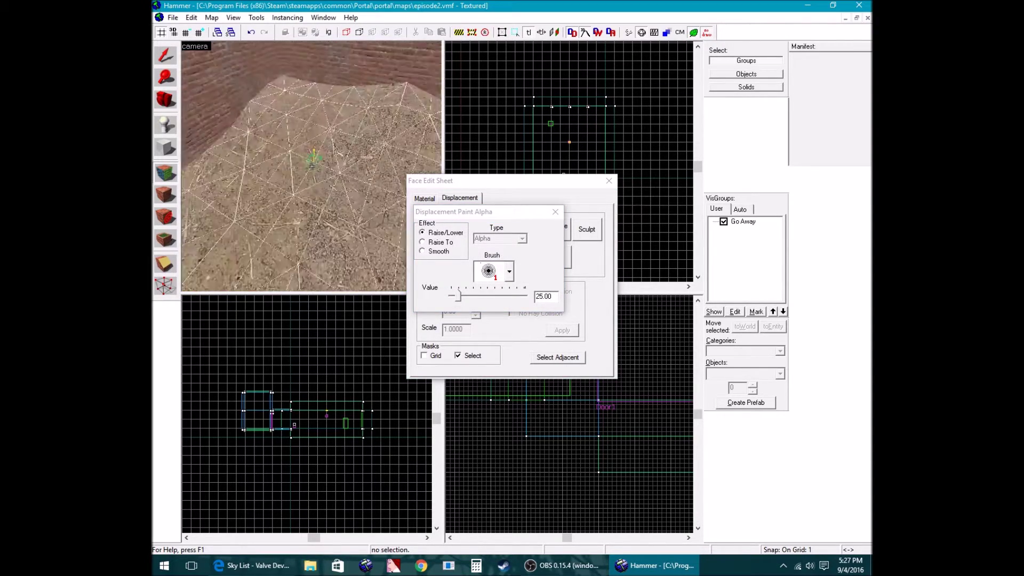
pyautogui.press('z')
pyautogui.press('z')
pyautogui.press('w')
pyautogui.press('z')
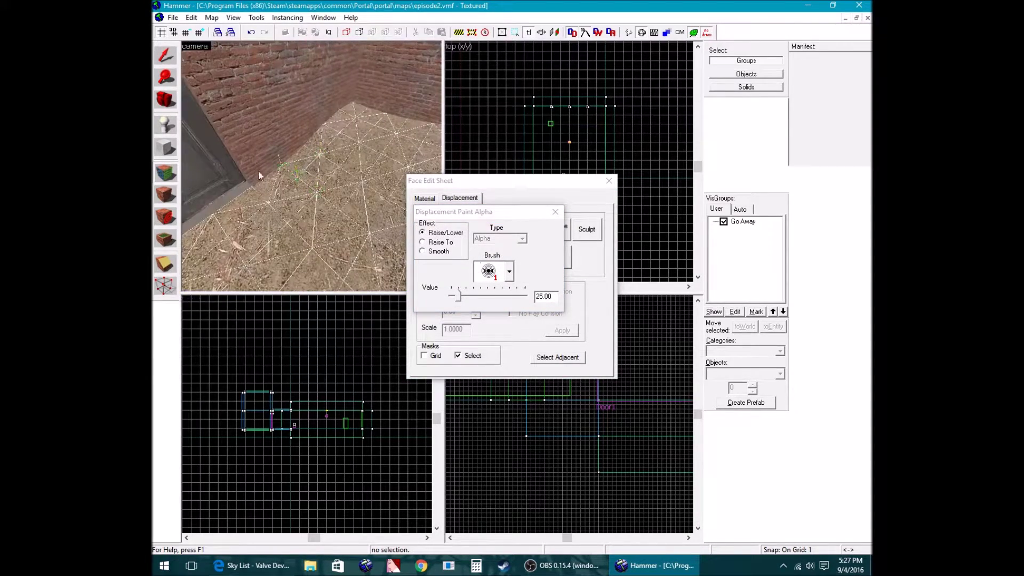
pyautogui.moveTo(287, 168)
pyautogui.mouseDown()
pyautogui.moveTo(347, 190)
pyautogui.moveTo(342, 165)
pyautogui.moveTo(306, 145)
pyautogui.moveTo(359, 140)
pyautogui.moveTo(376, 152)
pyautogui.moveTo(350, 114)
pyautogui.moveTo(392, 125)
pyautogui.moveTo(359, 113)
pyautogui.mouseUp()
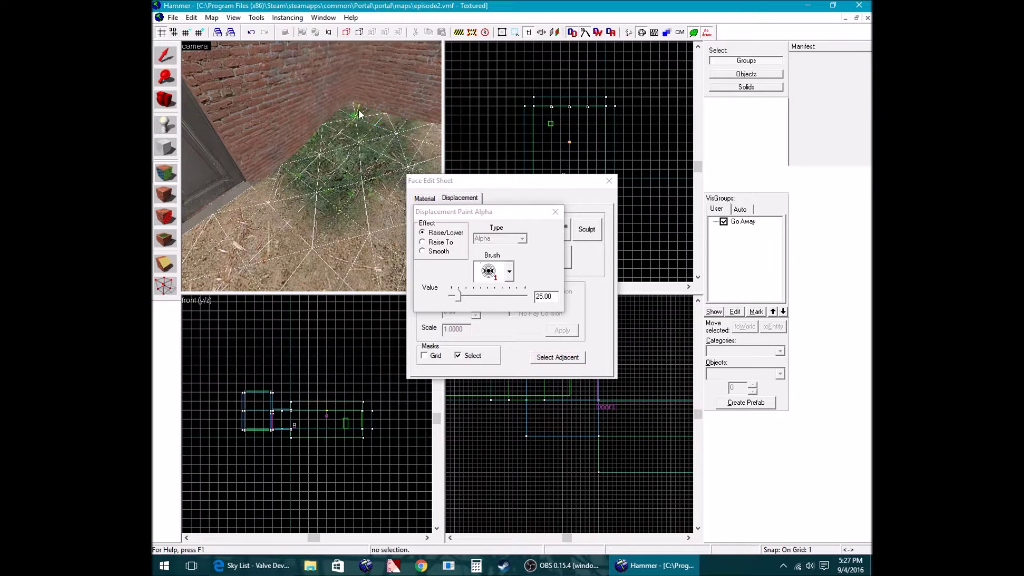
# Paint more grass alpha over the mounds and along the brick walls, leaving bare dirt at the doors, and close the face editor
pyautogui.press('z')
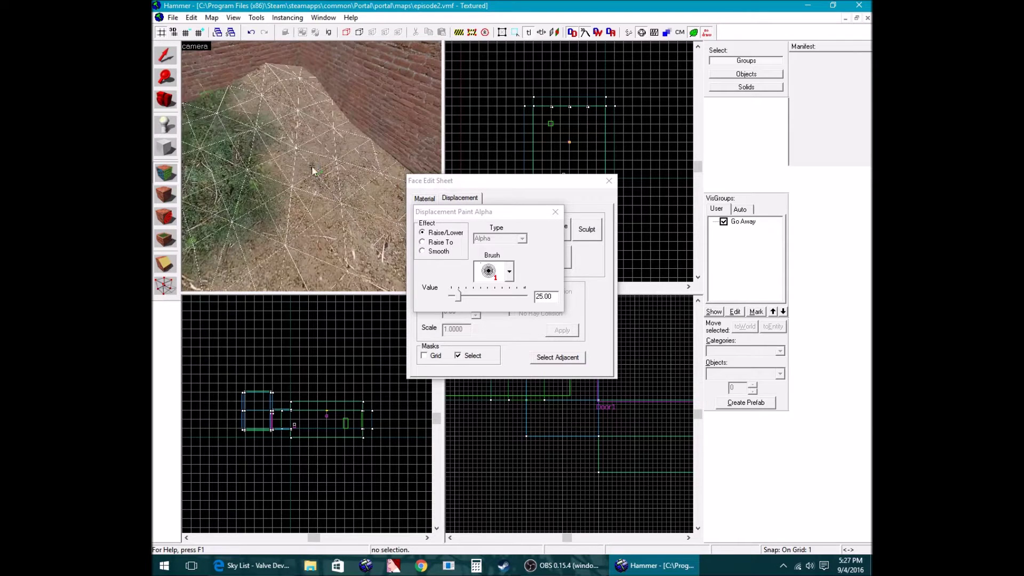
pyautogui.moveTo(270, 88)
pyautogui.mouseDown()
pyautogui.moveTo(283, 139)
pyautogui.moveTo(327, 95)
pyautogui.moveTo(269, 75)
pyautogui.moveTo(240, 99)
pyautogui.moveTo(254, 101)
pyautogui.mouseUp()
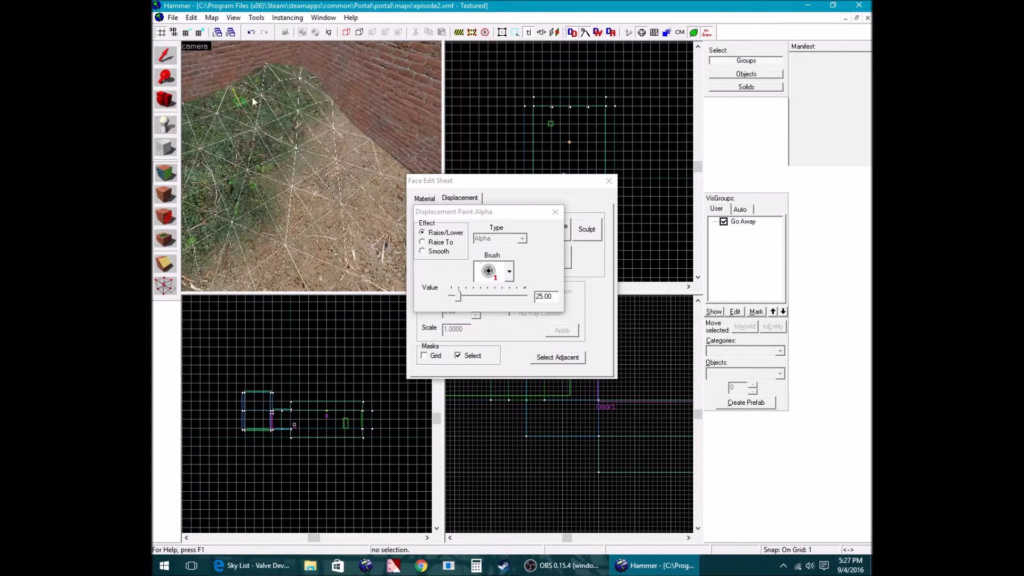
pyautogui.press('z')
pyautogui.press('z')
pyautogui.moveTo(291, 147)
pyautogui.mouseDown()
pyautogui.moveTo(324, 143)
pyautogui.moveTo(269, 136)
pyautogui.moveTo(220, 155)
pyautogui.moveTo(255, 194)
pyautogui.moveTo(402, 189)
pyautogui.moveTo(214, 169)
pyautogui.mouseUp()
pyautogui.press('z')
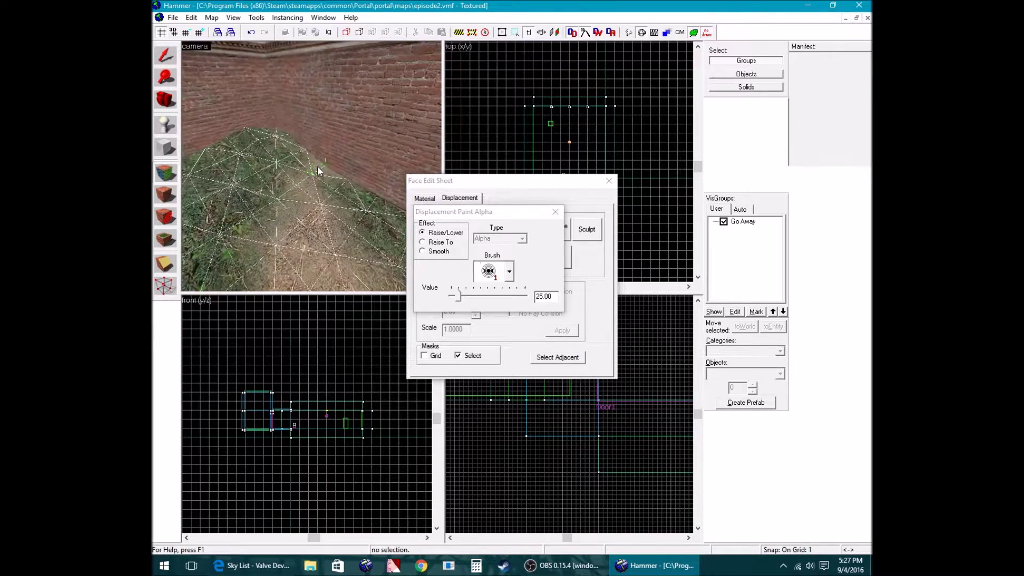
pyautogui.moveTo(312, 183)
pyautogui.mouseDown()
pyautogui.moveTo(327, 174)
pyautogui.moveTo(315, 183)
pyautogui.moveTo(331, 192)
pyautogui.mouseUp()
pyautogui.press('z')
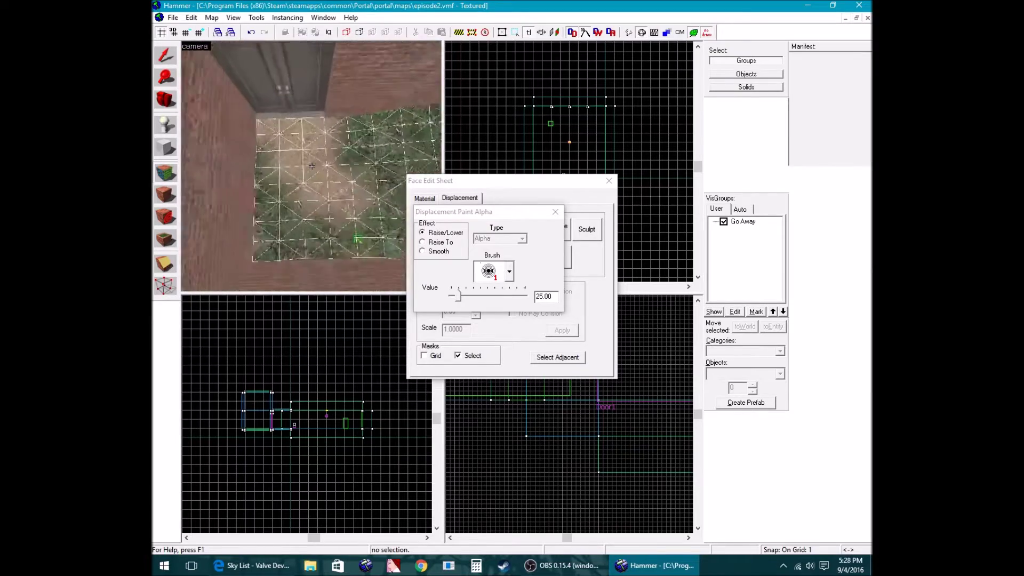
pyautogui.press('z')
pyautogui.click(555, 211)
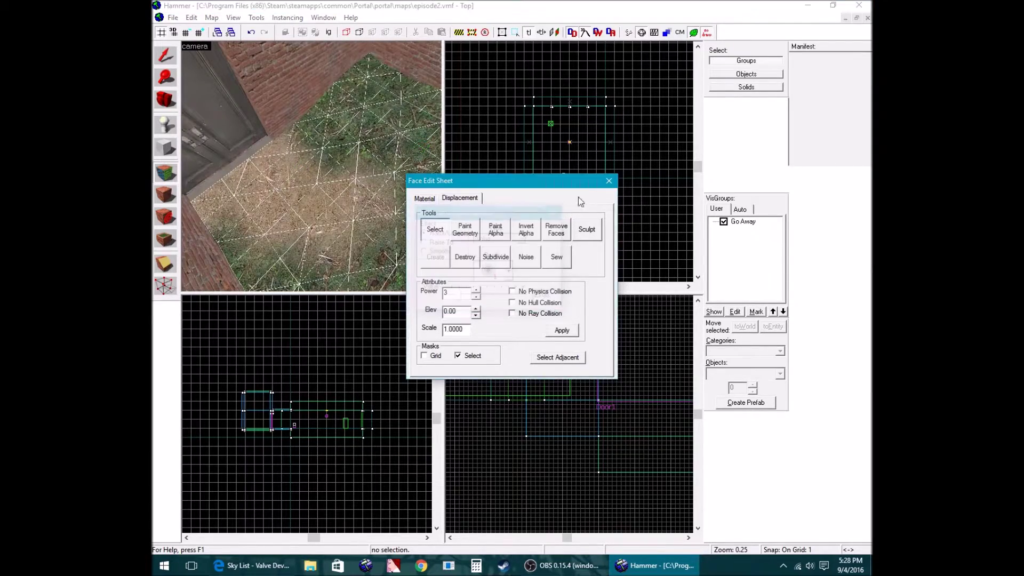
pyautogui.click(608, 181)
# Compile the map with normal BSP, VIS and RAD without running the game, and close the compile log
pyautogui.press('z')
pyautogui.press('w')
pyautogui.press('z')
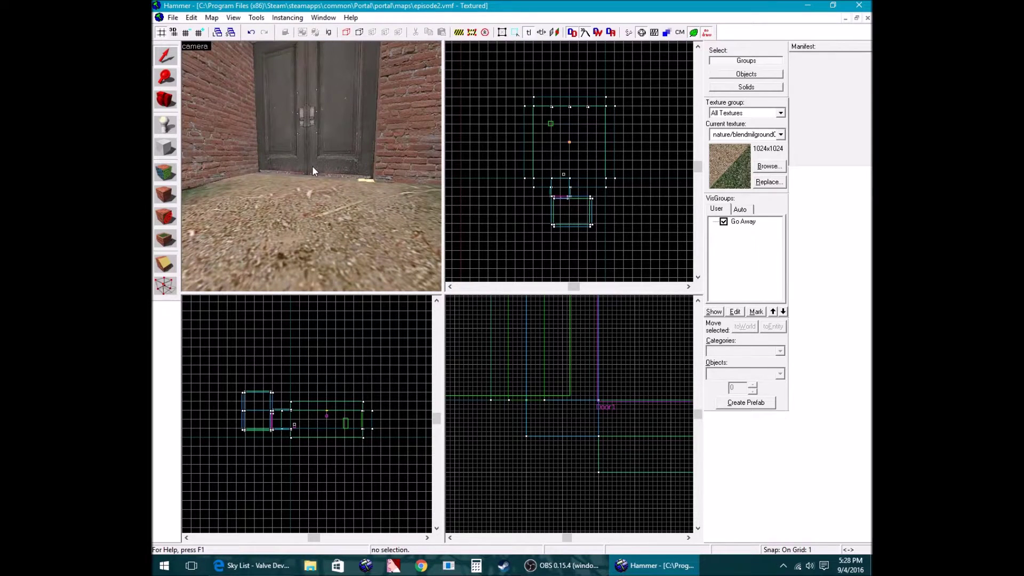
pyautogui.press('F9')
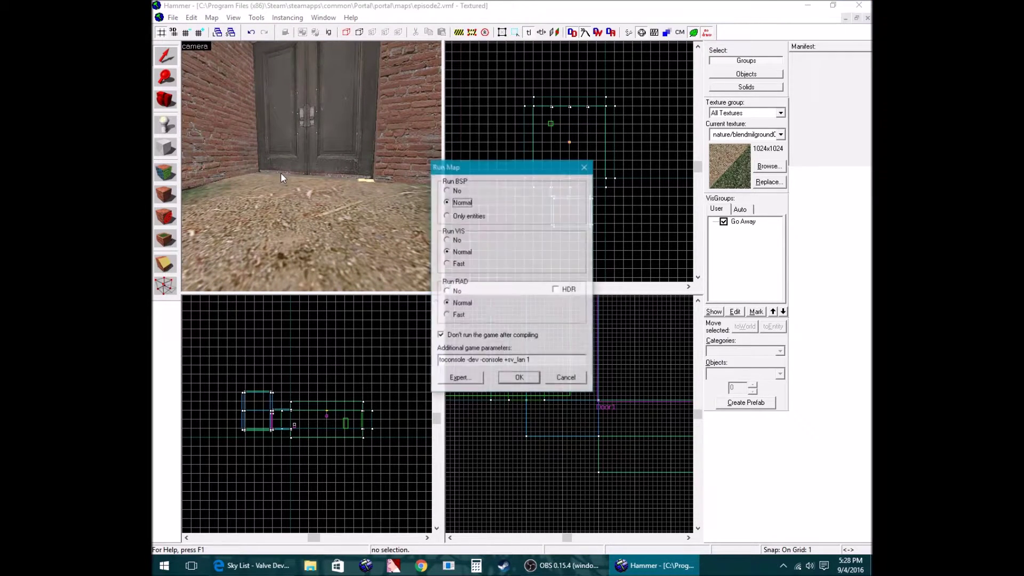
pyautogui.press('Return')
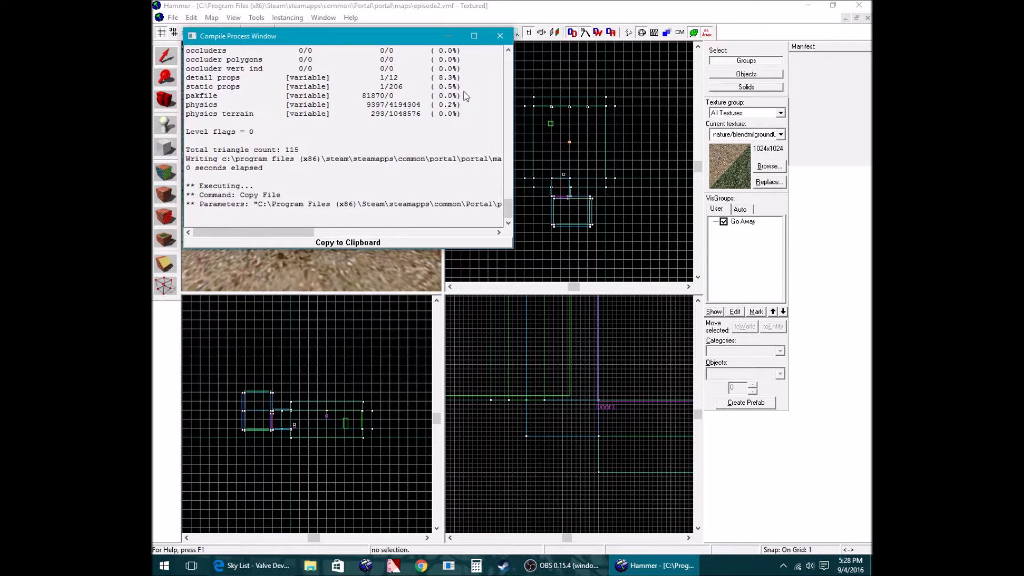
pyautogui.click(500, 36)
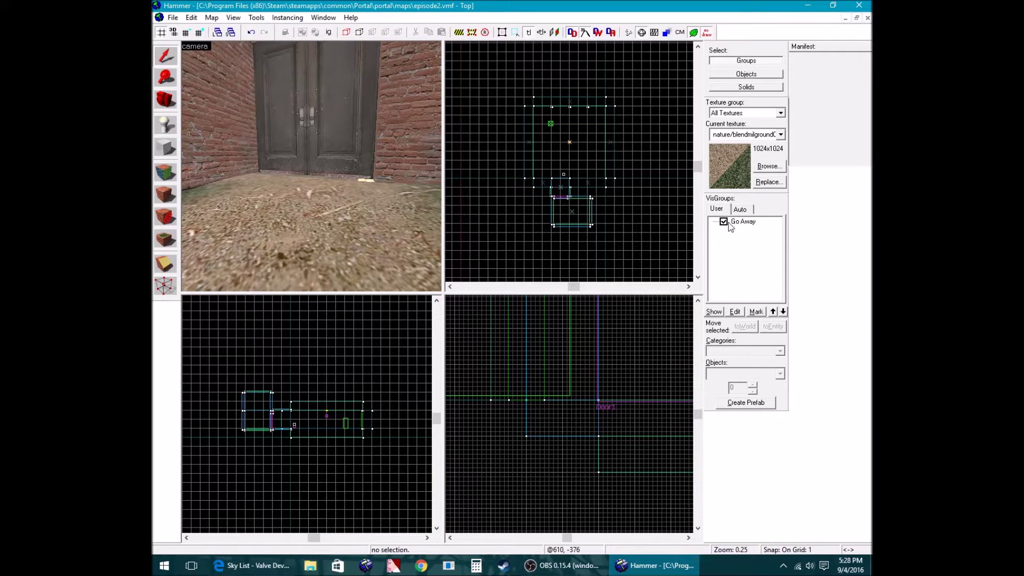
# Recompile the map with normal BSP, VIS and RAD, and in Portal walk through the double doors into the courtyard
pyautogui.press('z')
pyautogui.press('w')
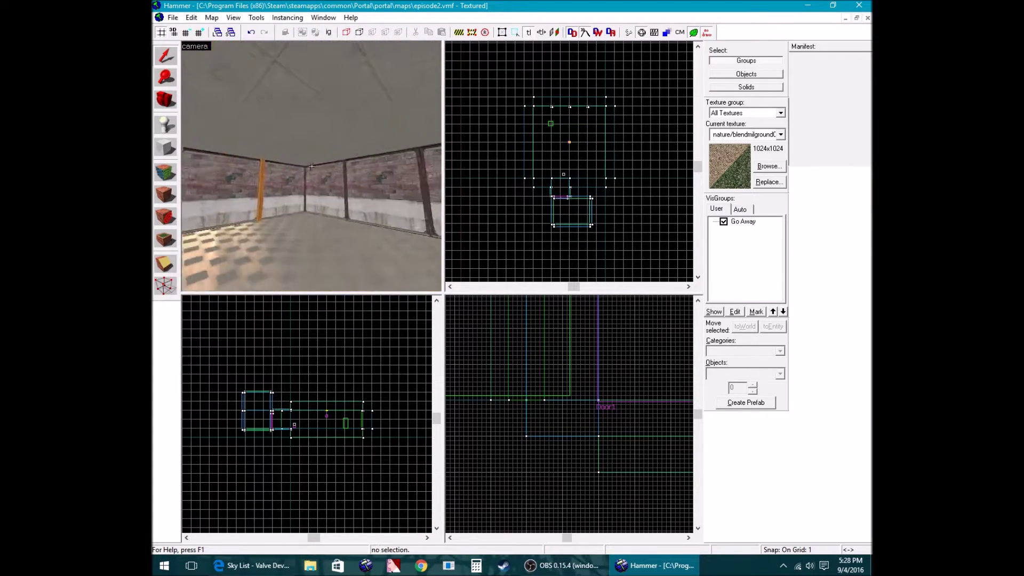
pyautogui.press('z')
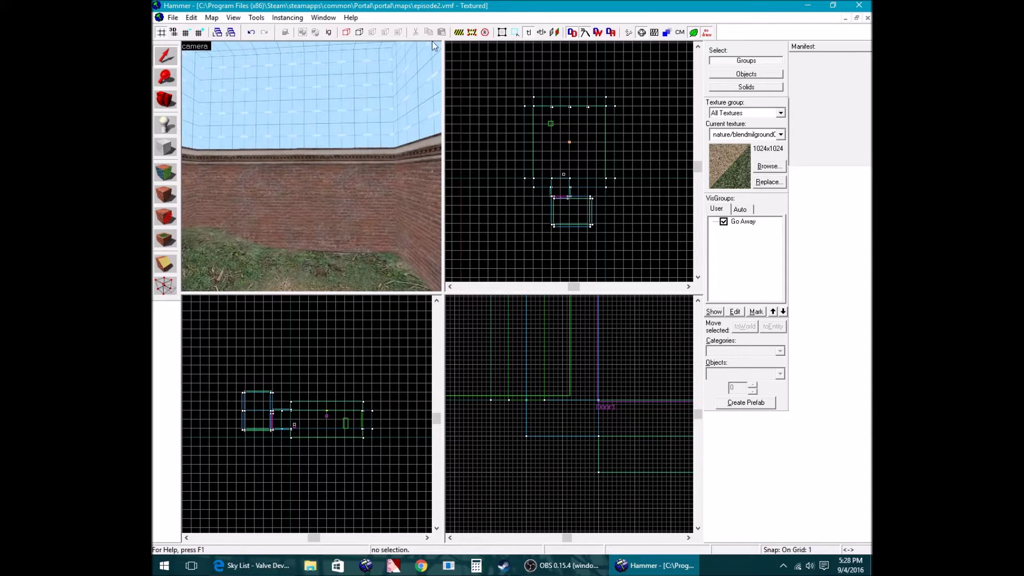
pyautogui.press('F9')
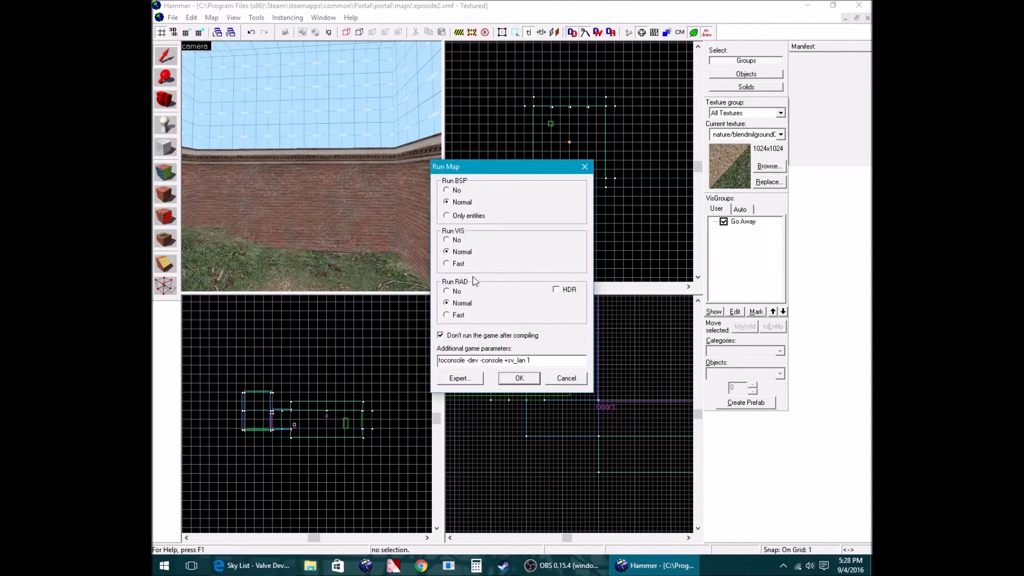
pyautogui.click(535, 383)
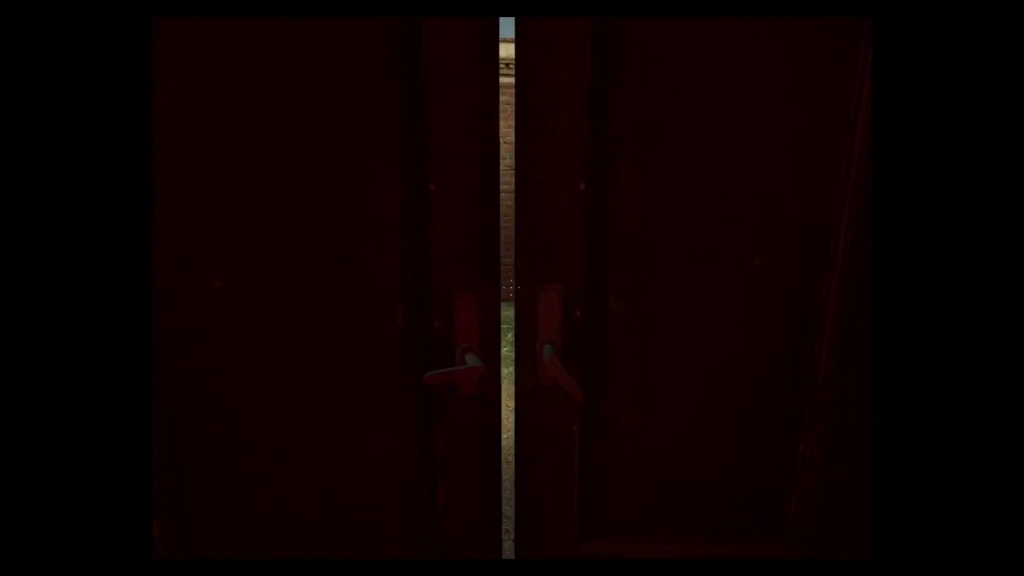
pyautogui.press('w')
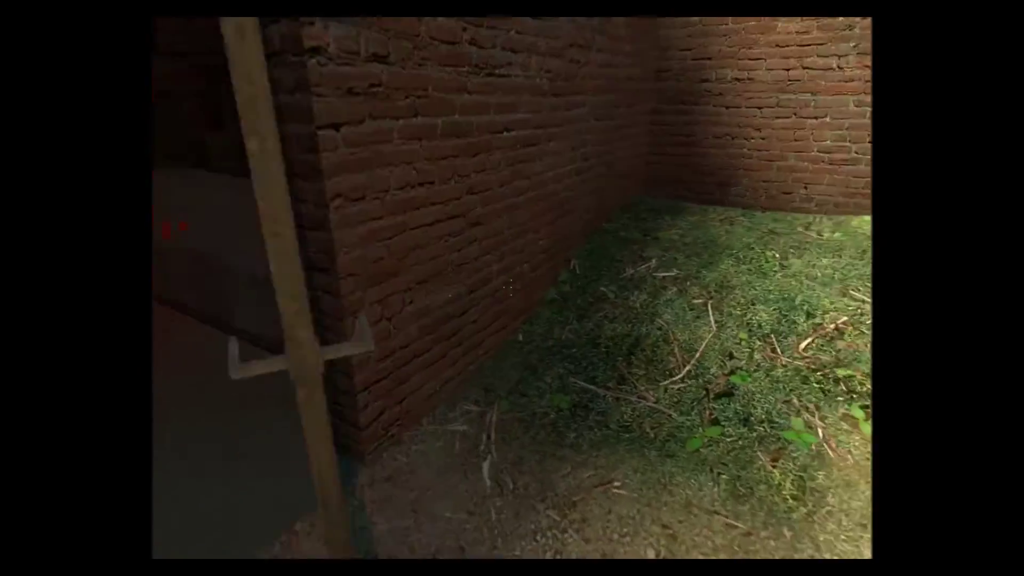